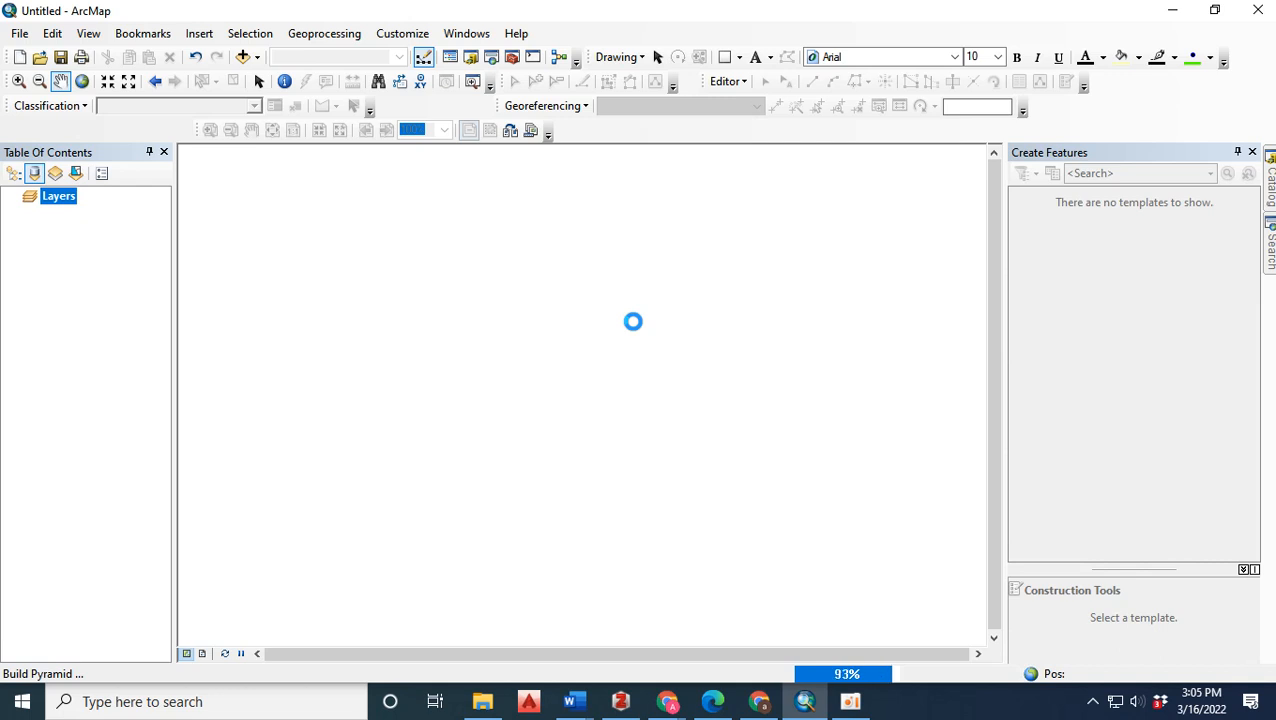
{"action": "left_click", "coordinate": [633, 321]}
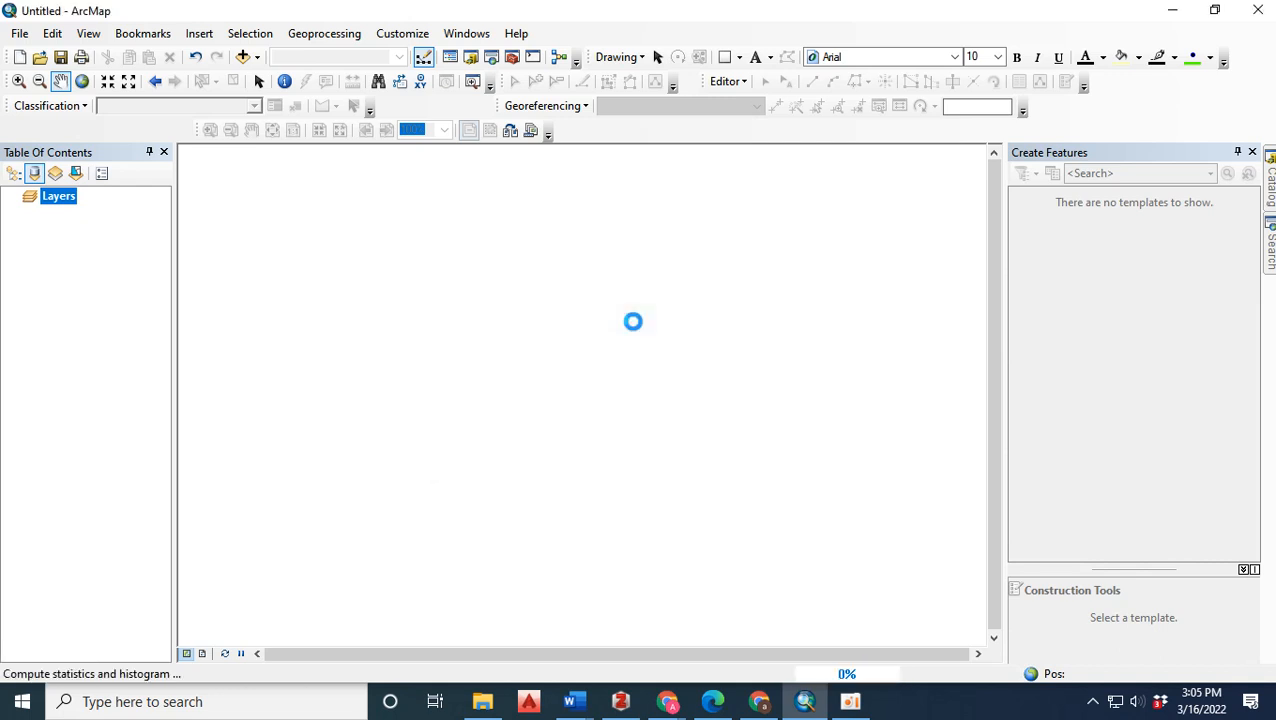
{"action": "left_click", "coordinate": [633, 321]}
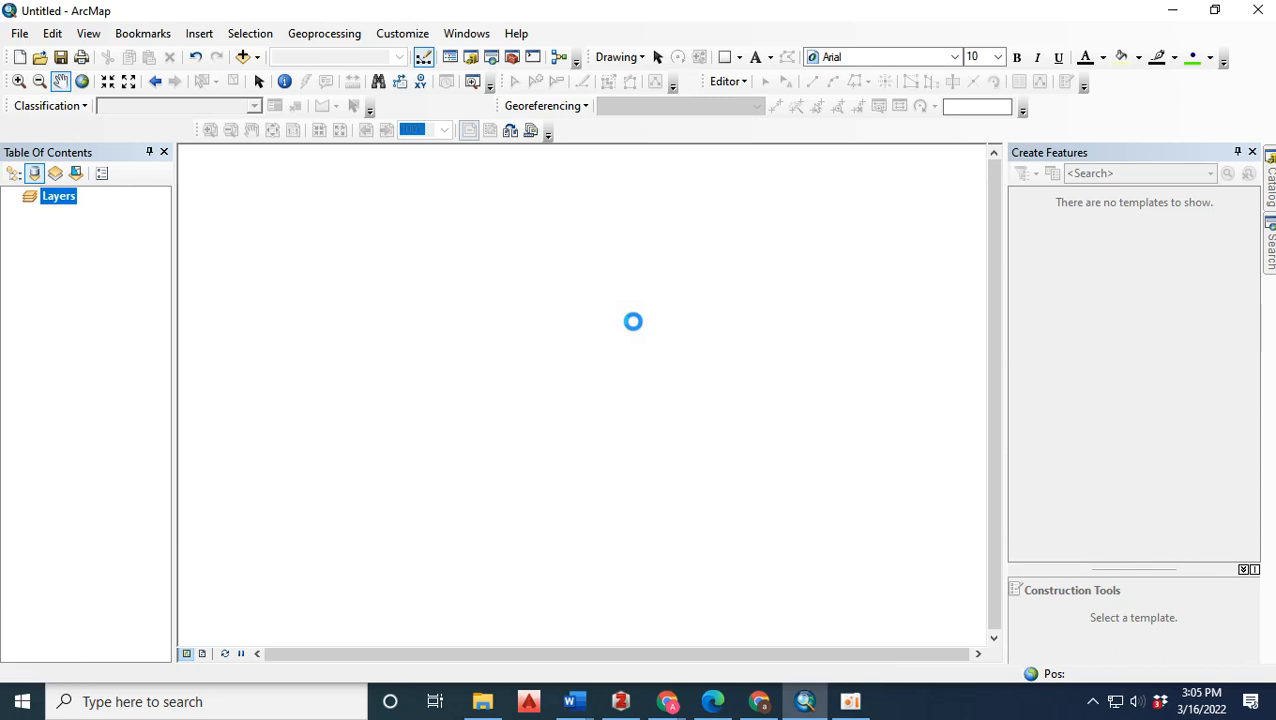
{"action": "left_click", "coordinate": [632, 324]}
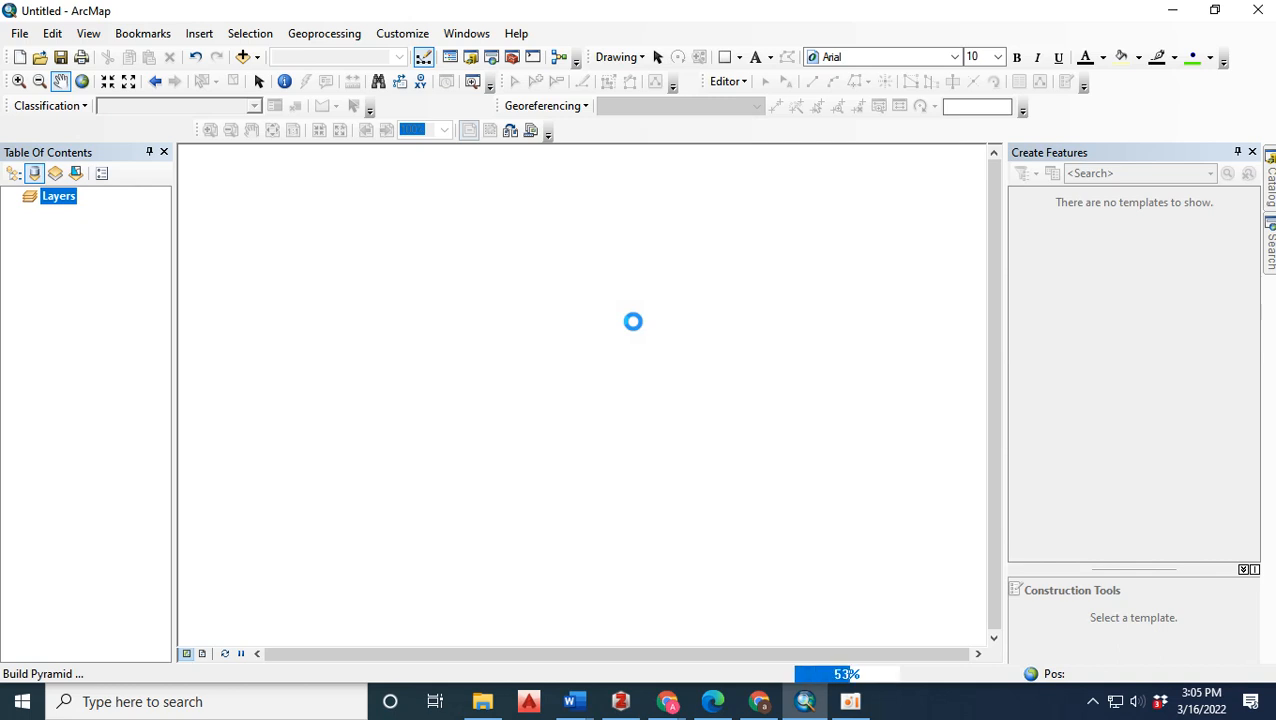
{"action": "left_click", "coordinate": [634, 322]}
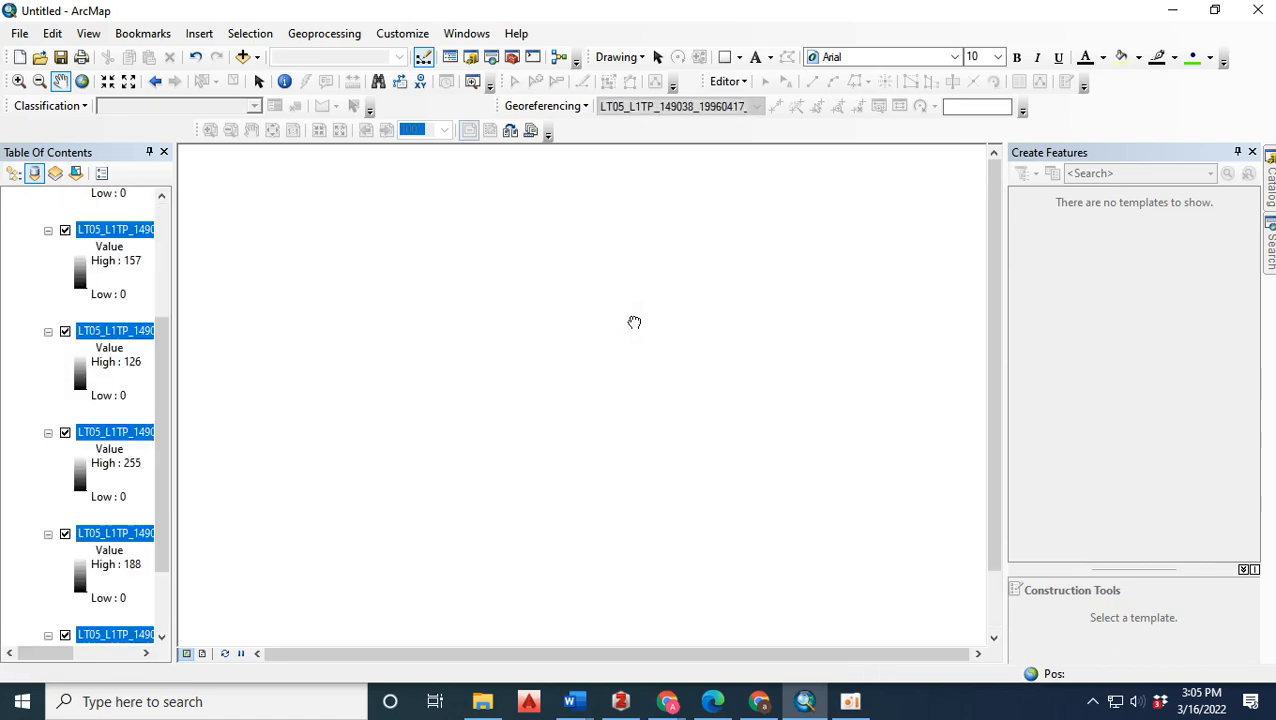
{"action": "left_click_drag", "start_coordinate": [424, 436], "coordinate": [470, 330]}
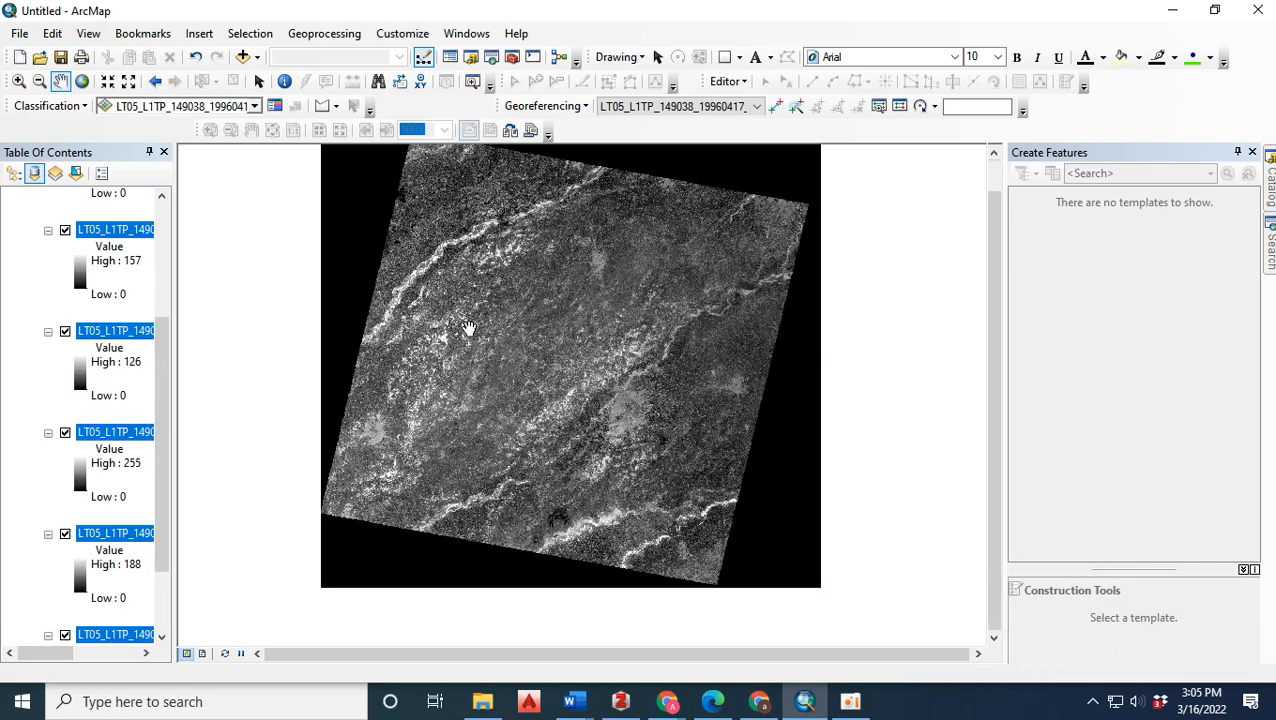
Widen the Table of Contents and look through the full names of the Landsat band layers from B1 to B7.
{"action": "left_click_drag", "start_coordinate": [163, 357], "coordinate": [163, 235]}
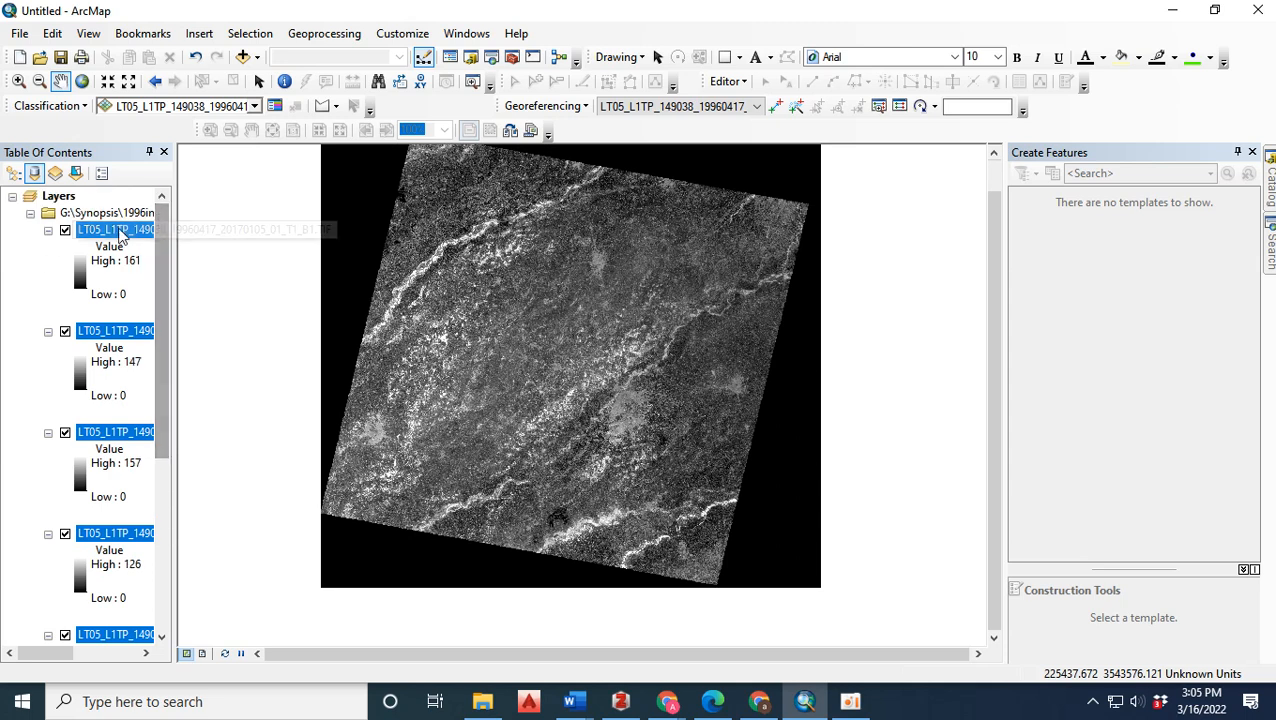
{"action": "left_click", "coordinate": [108, 294]}
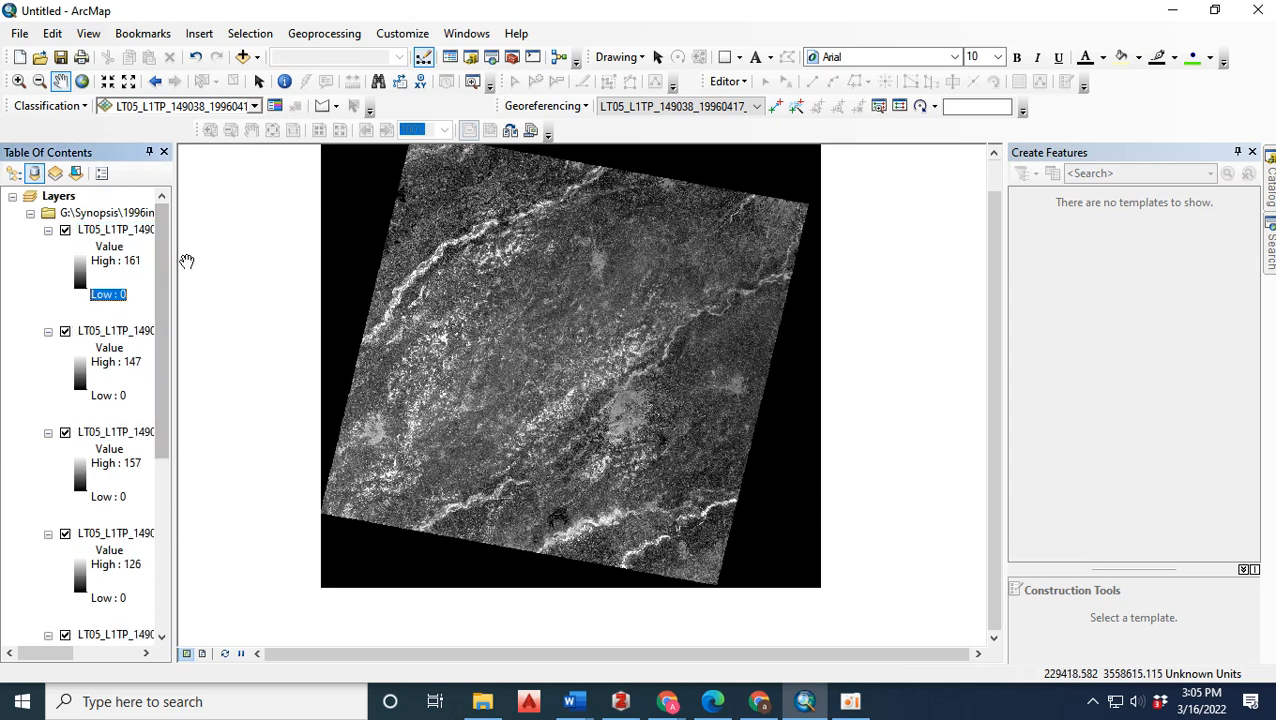
{"action": "left_click_drag", "start_coordinate": [176, 273], "coordinate": [274, 273]}
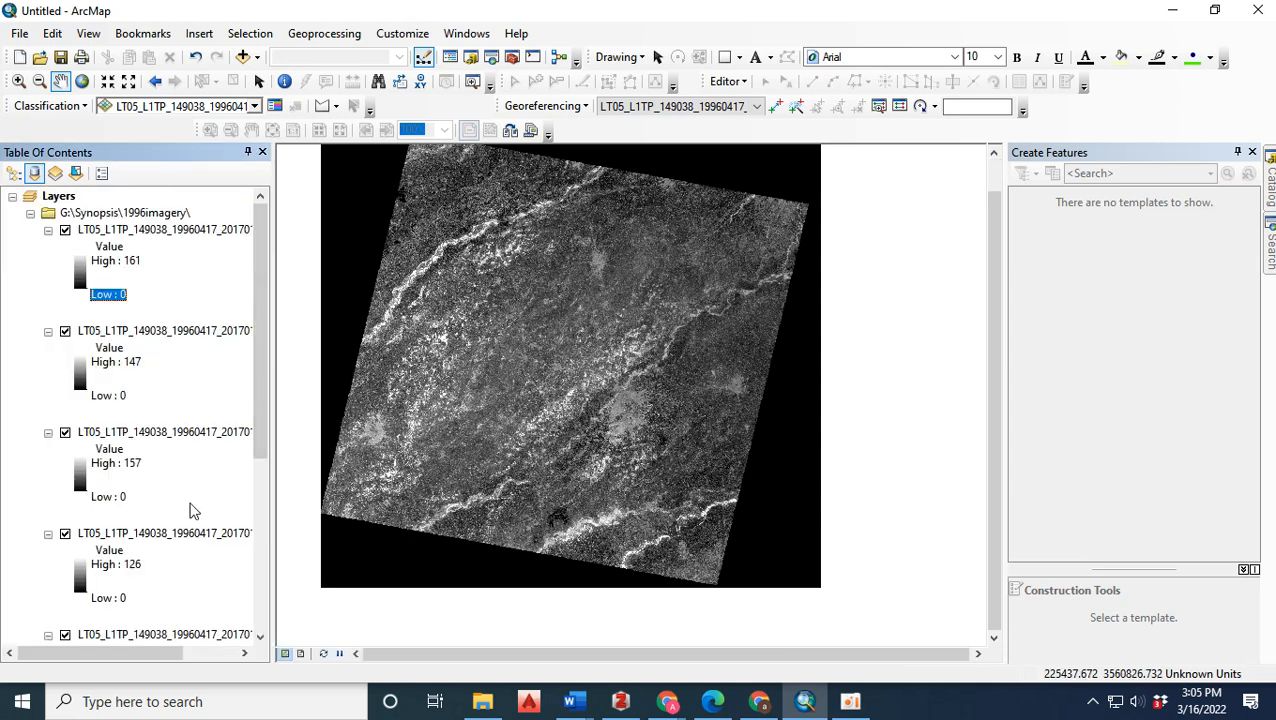
{"action": "left_click_drag", "start_coordinate": [152, 652], "coordinate": [203, 652]}
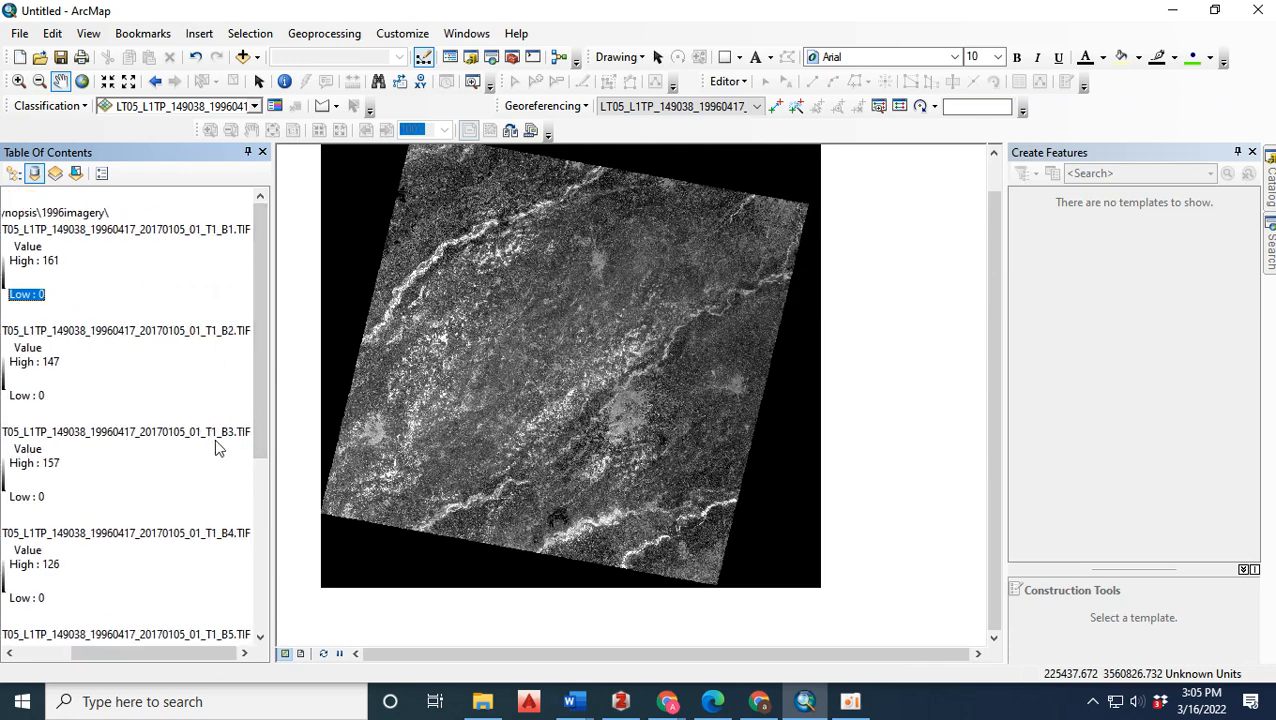
{"action": "left_click_drag", "start_coordinate": [262, 399], "coordinate": [264, 570]}
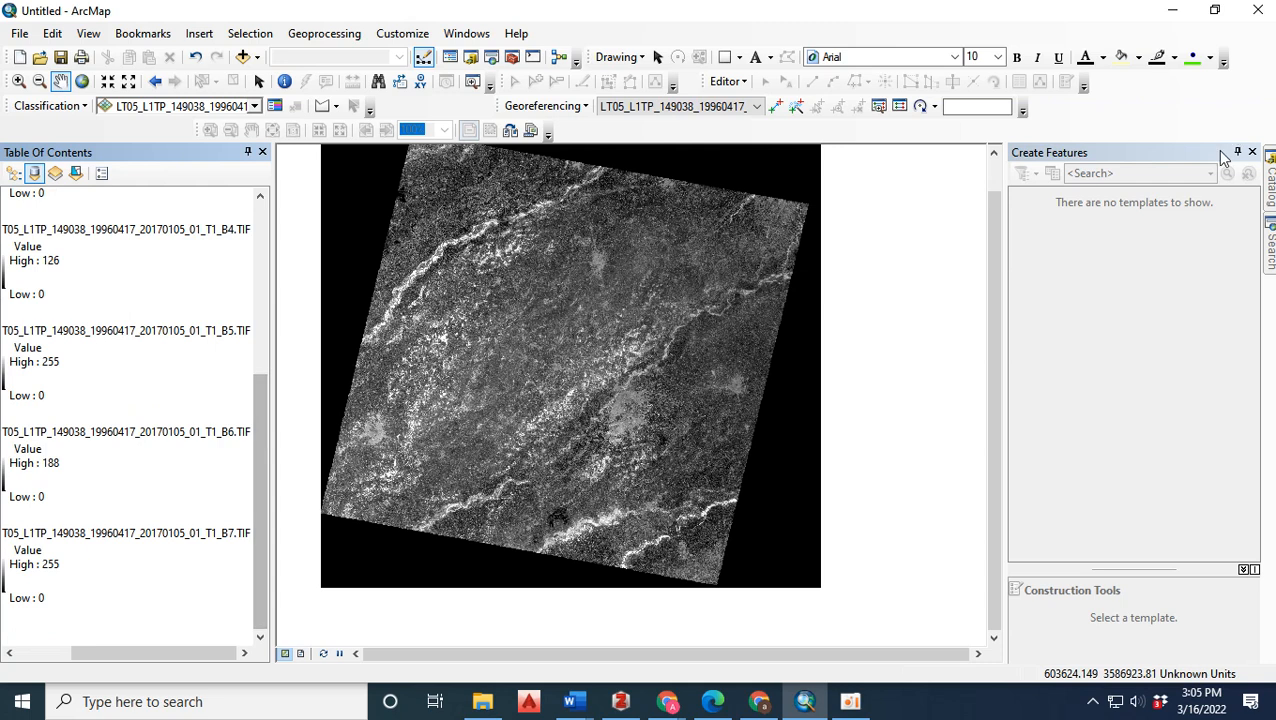
Search the tools for "composite" and open the Composite Bands (Data Management) tool.
{"action": "left_click", "coordinate": [1270, 250]}
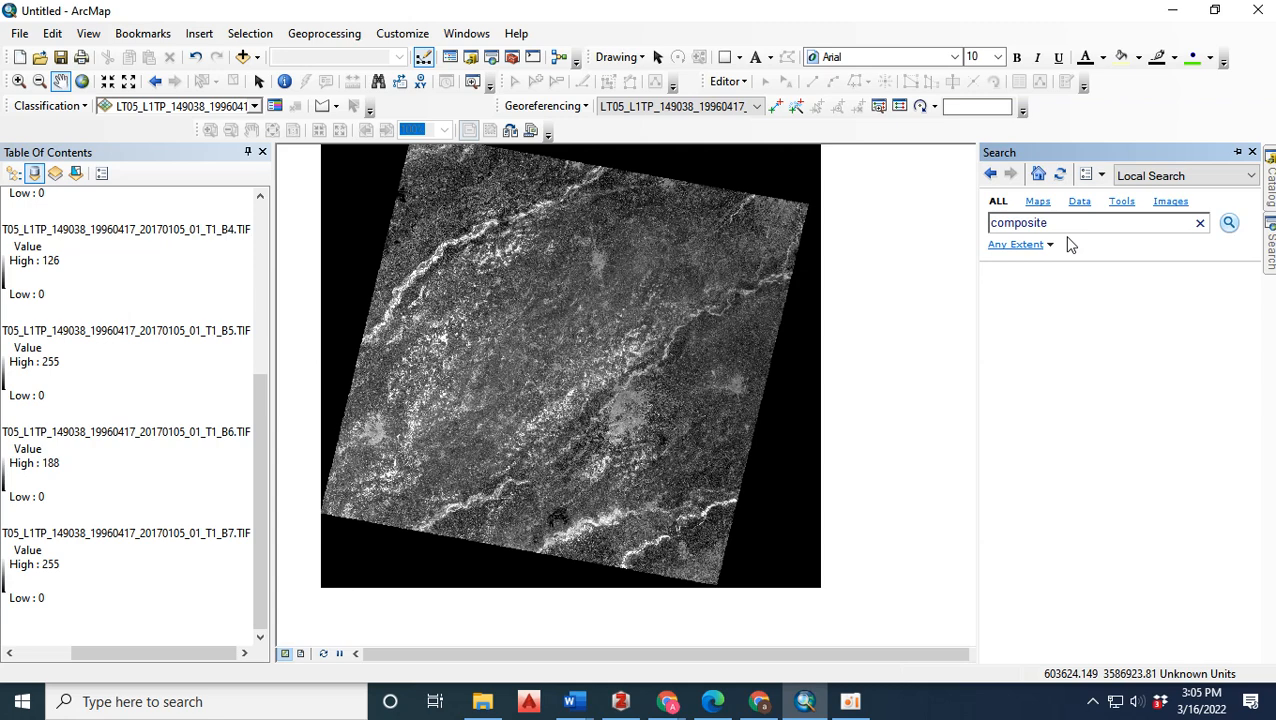
{"action": "left_click", "coordinate": [1231, 224]}
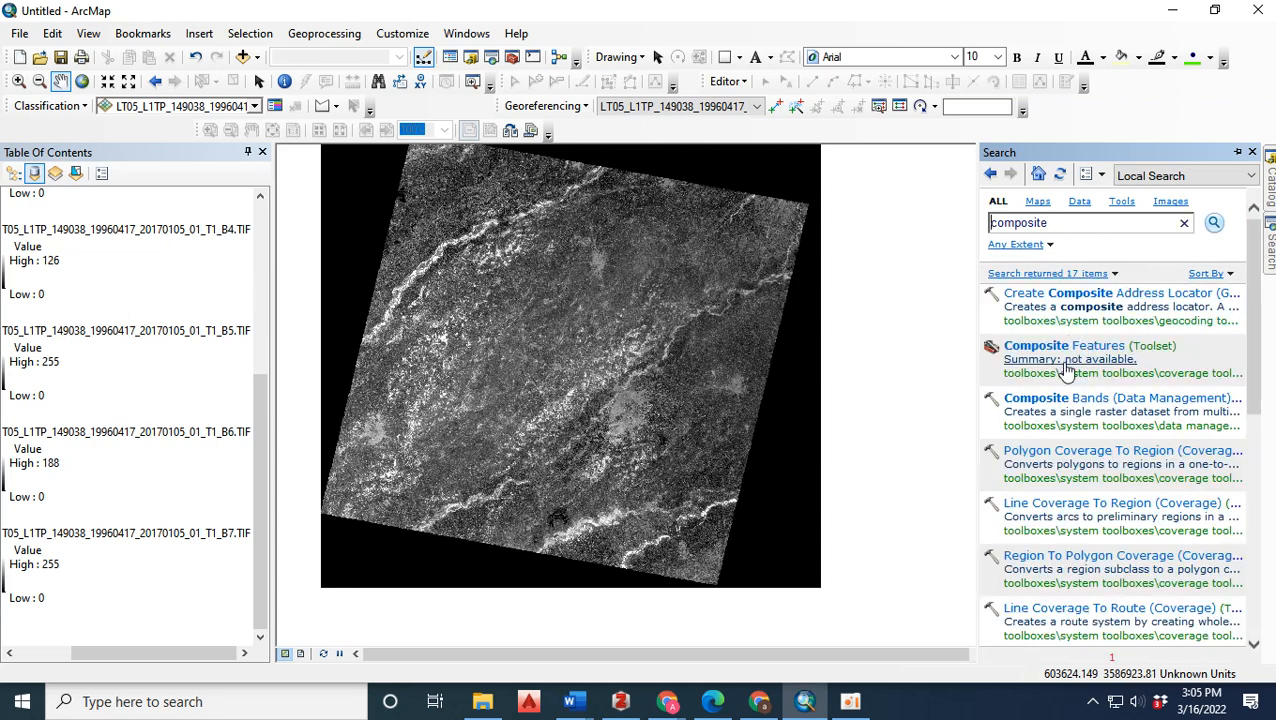
{"action": "left_click", "coordinate": [1100, 403]}
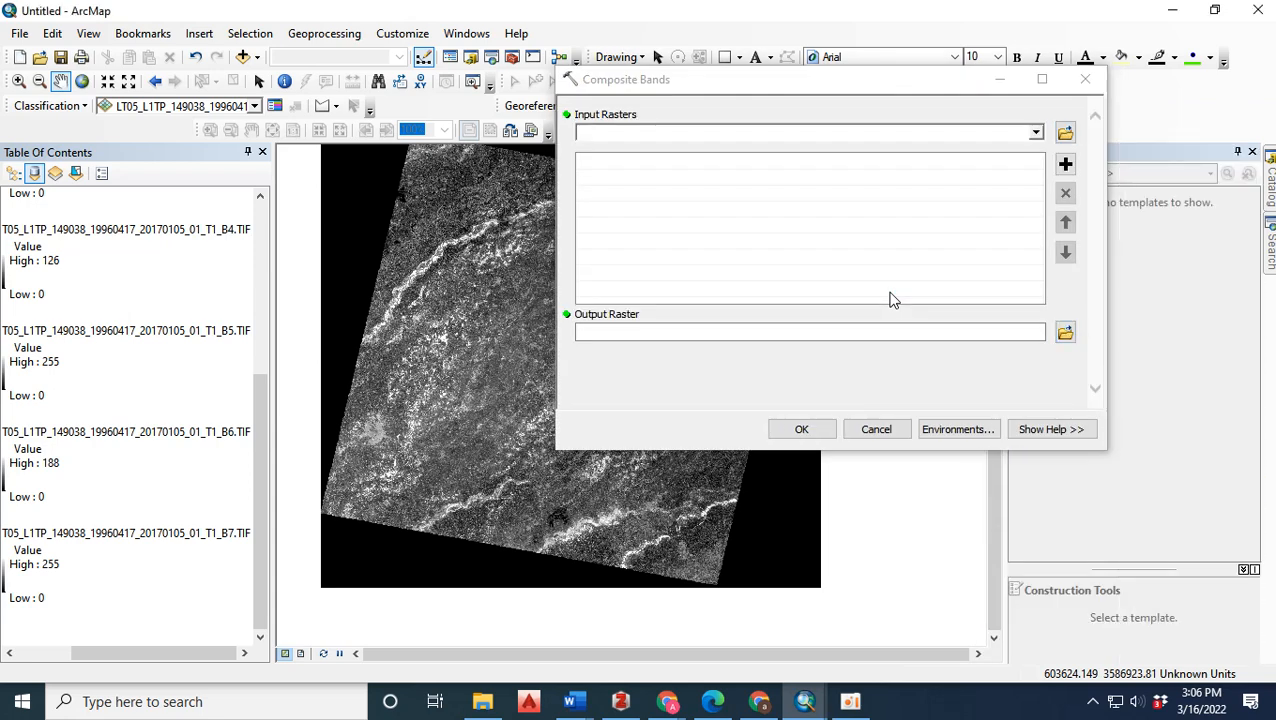
Add the Landsat band rasters B1 through B7 in order as inputs and run Composite Bands with the default output raster.
{"action": "left_click", "coordinate": [1037, 132]}
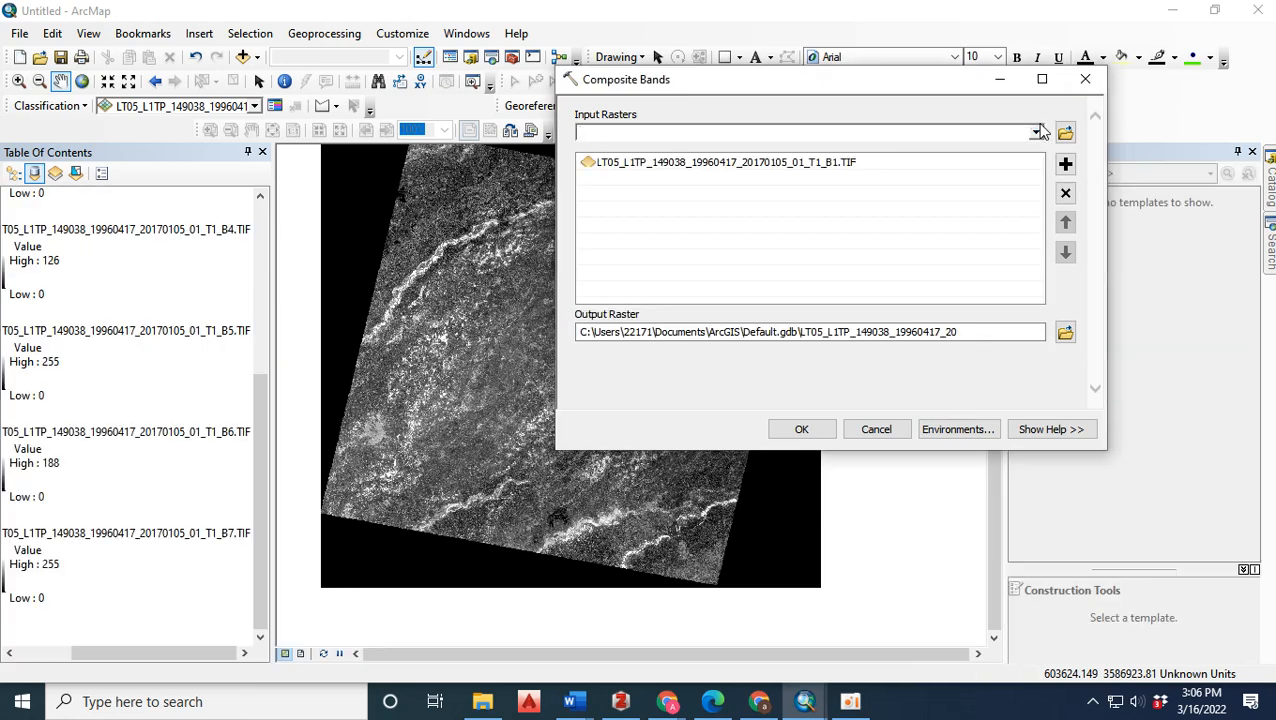
{"action": "left_click", "coordinate": [1036, 133]}
{"action": "left_click", "coordinate": [938, 166]}
{"action": "left_click", "coordinate": [1036, 135]}
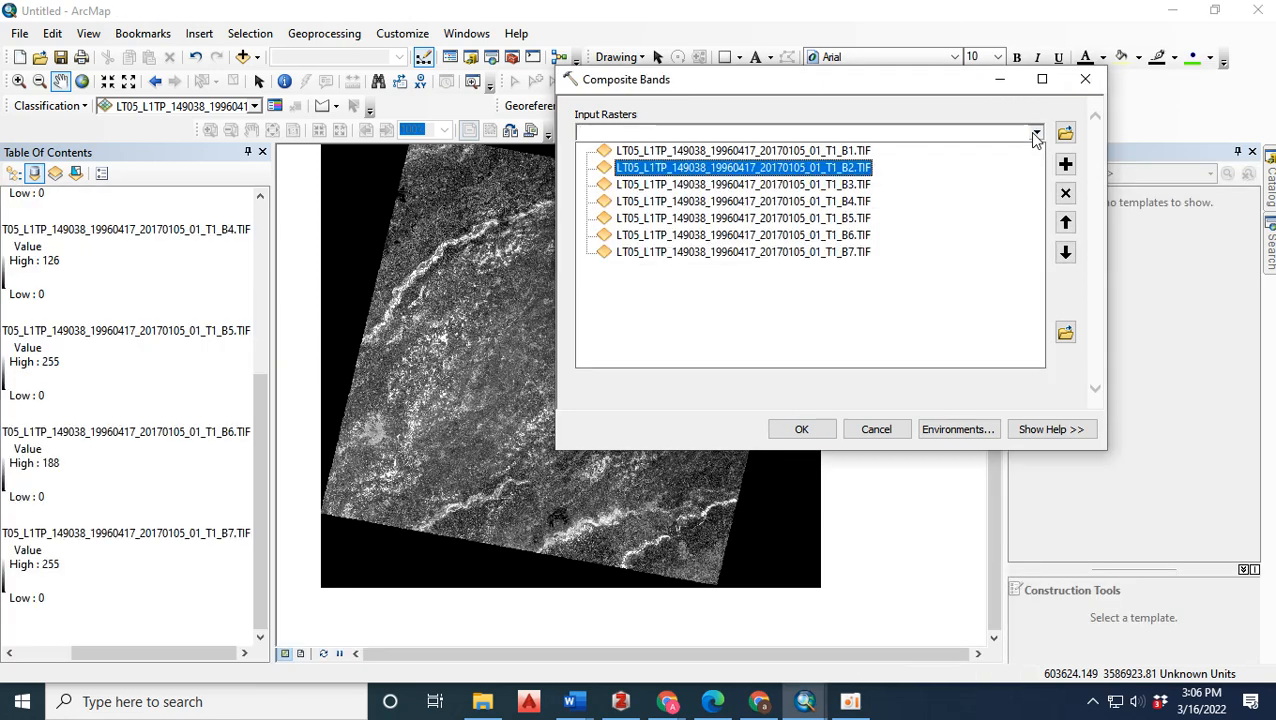
{"action": "left_click", "coordinate": [958, 183]}
{"action": "left_click", "coordinate": [1036, 135]}
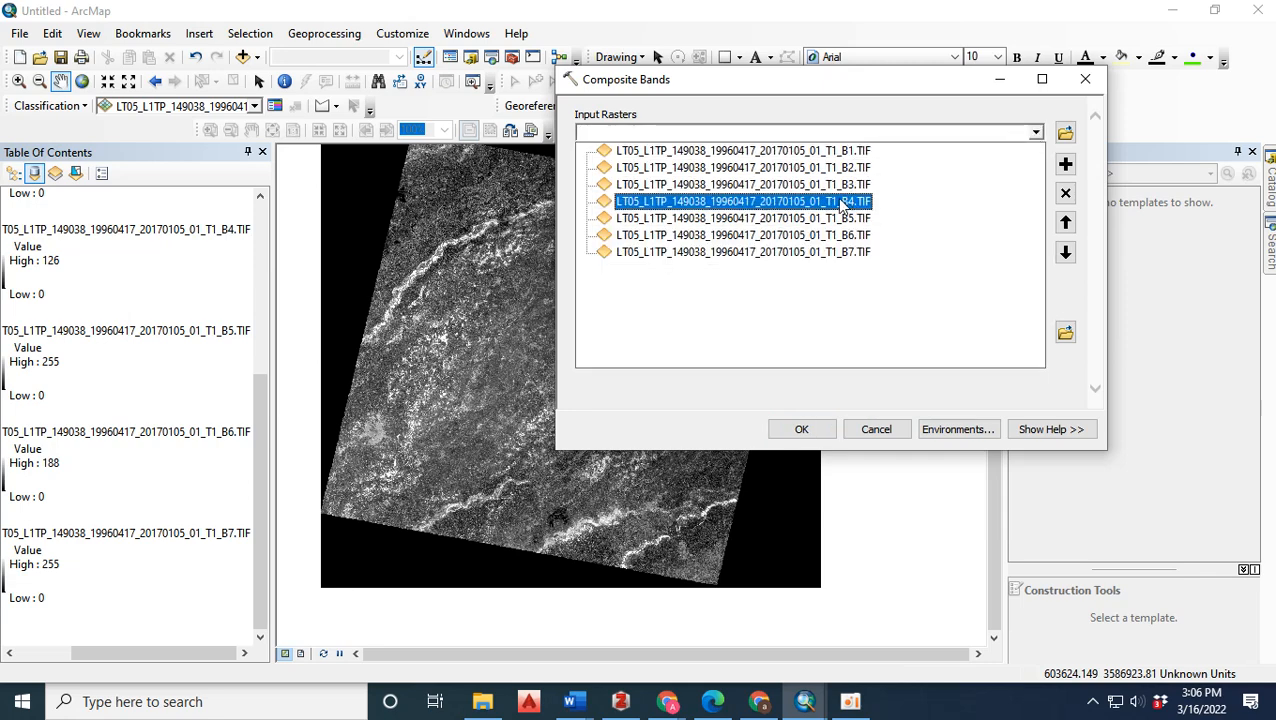
{"action": "left_click", "coordinate": [845, 203]}
{"action": "left_click", "coordinate": [1036, 133]}
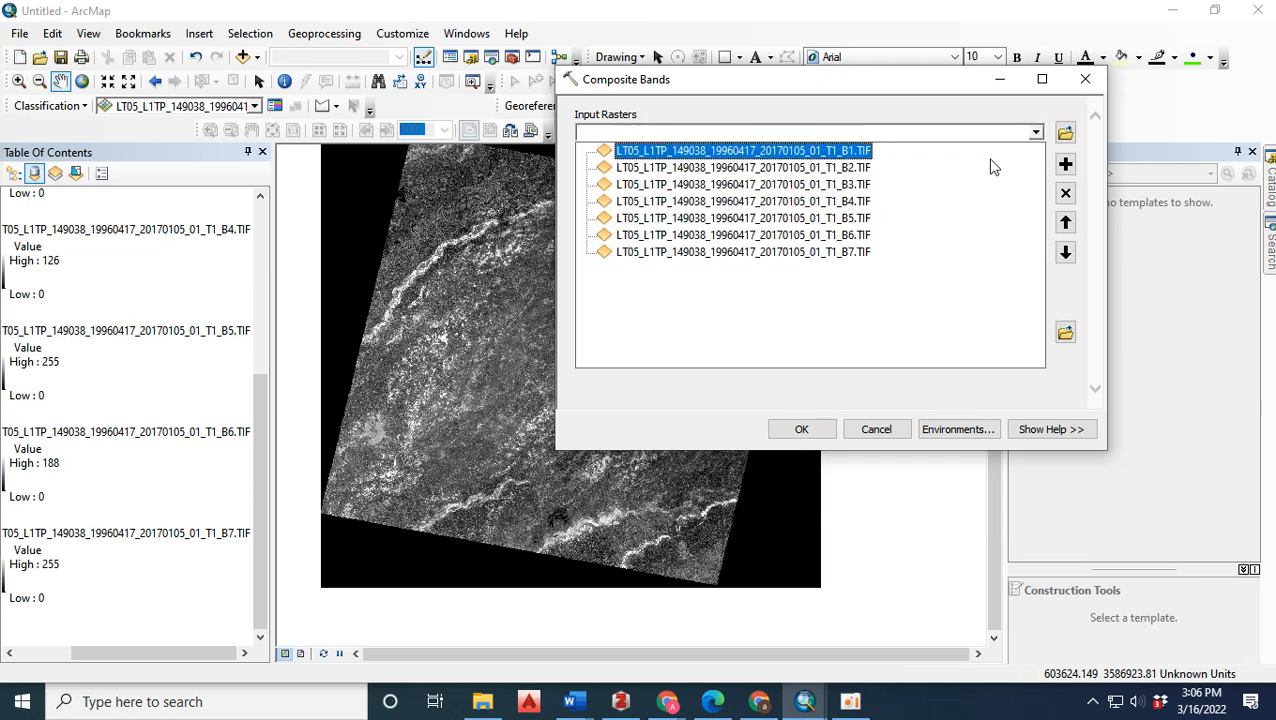
{"action": "left_click", "coordinate": [832, 218]}
{"action": "left_click", "coordinate": [1036, 133]}
{"action": "left_click", "coordinate": [890, 235]}
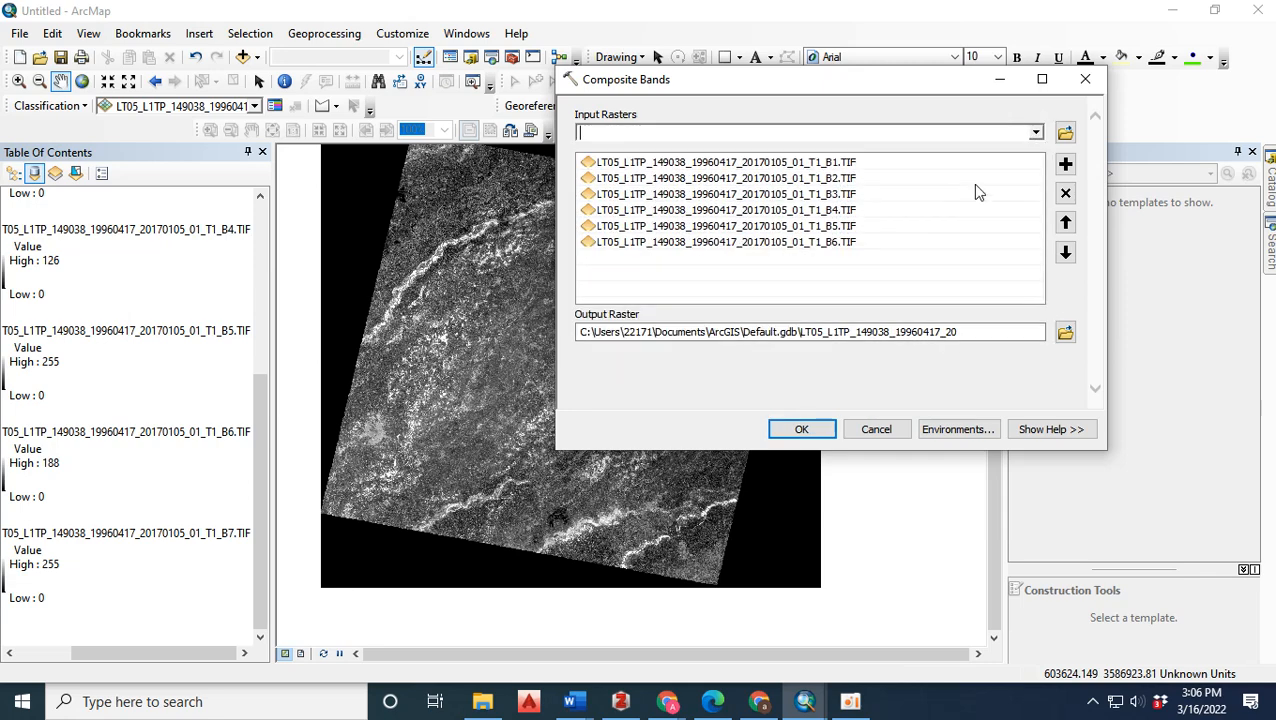
{"action": "left_click", "coordinate": [1036, 135]}
{"action": "left_click", "coordinate": [852, 252]}
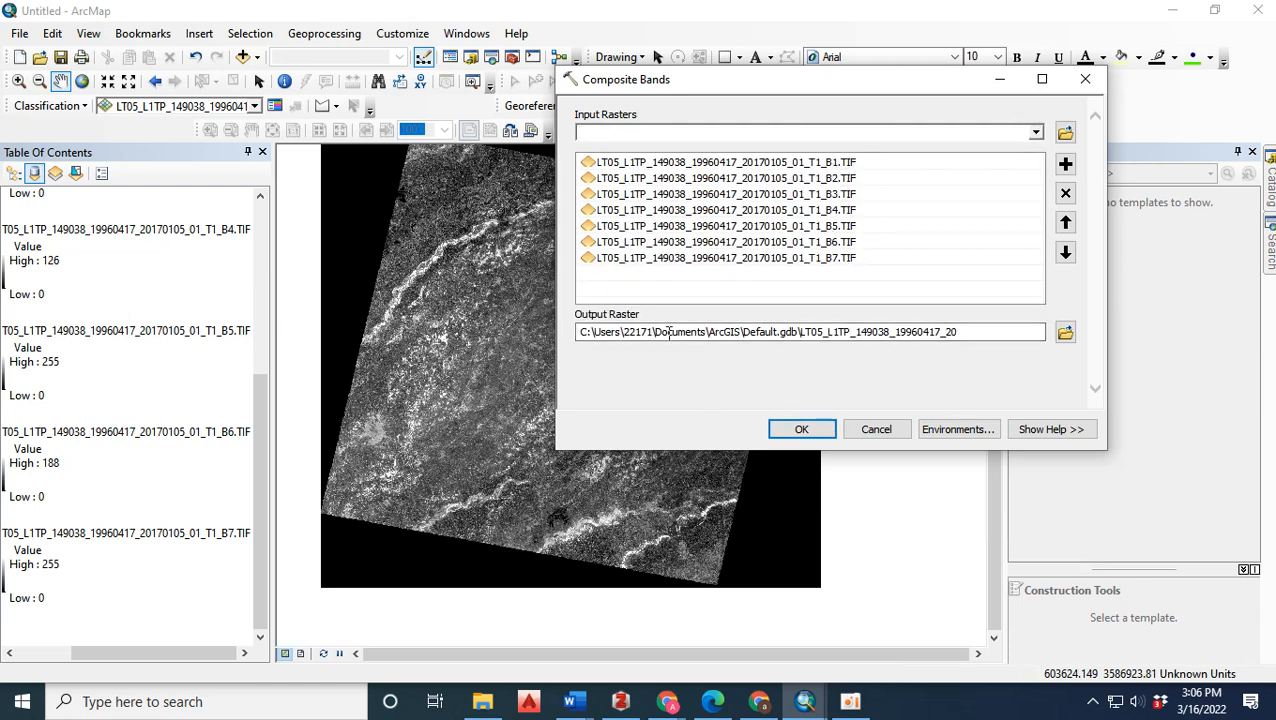
{"action": "left_click", "coordinate": [814, 437]}
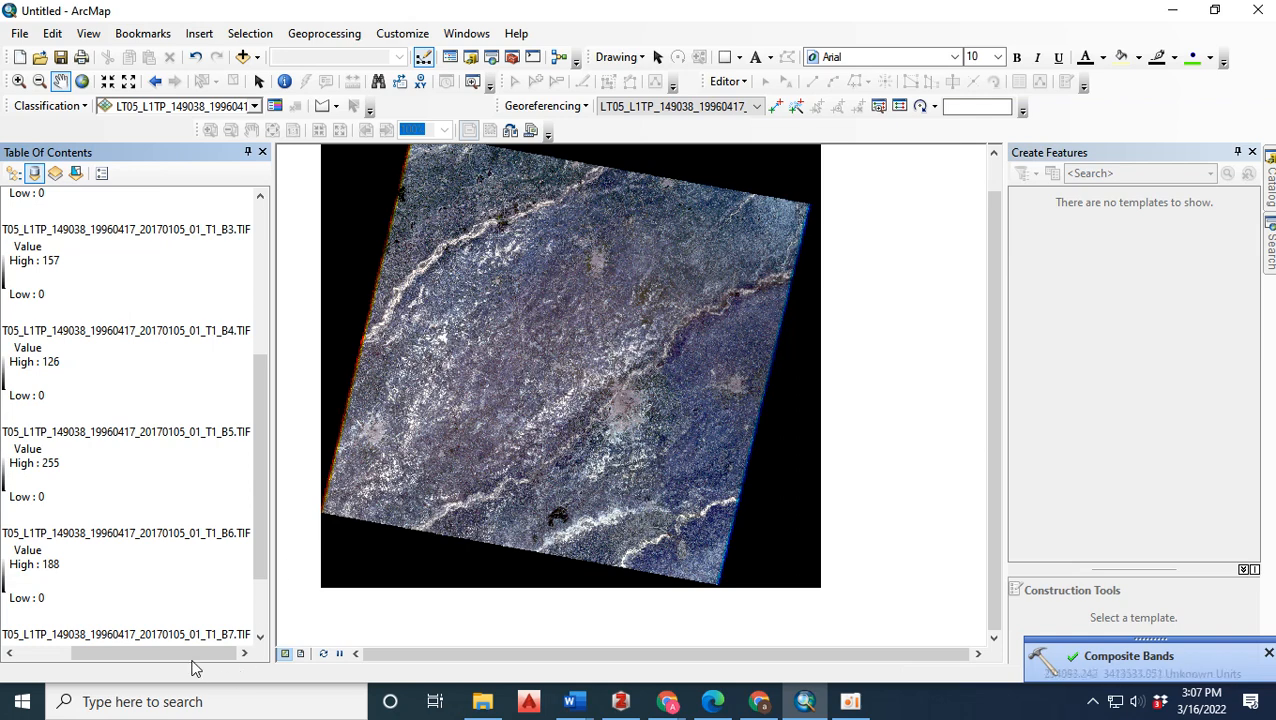
Remove the single-band B7 and B6 layers from the map.
{"action": "left_click_drag", "start_coordinate": [196, 656], "coordinate": [120, 679]}
{"action": "left_click", "coordinate": [170, 635]}
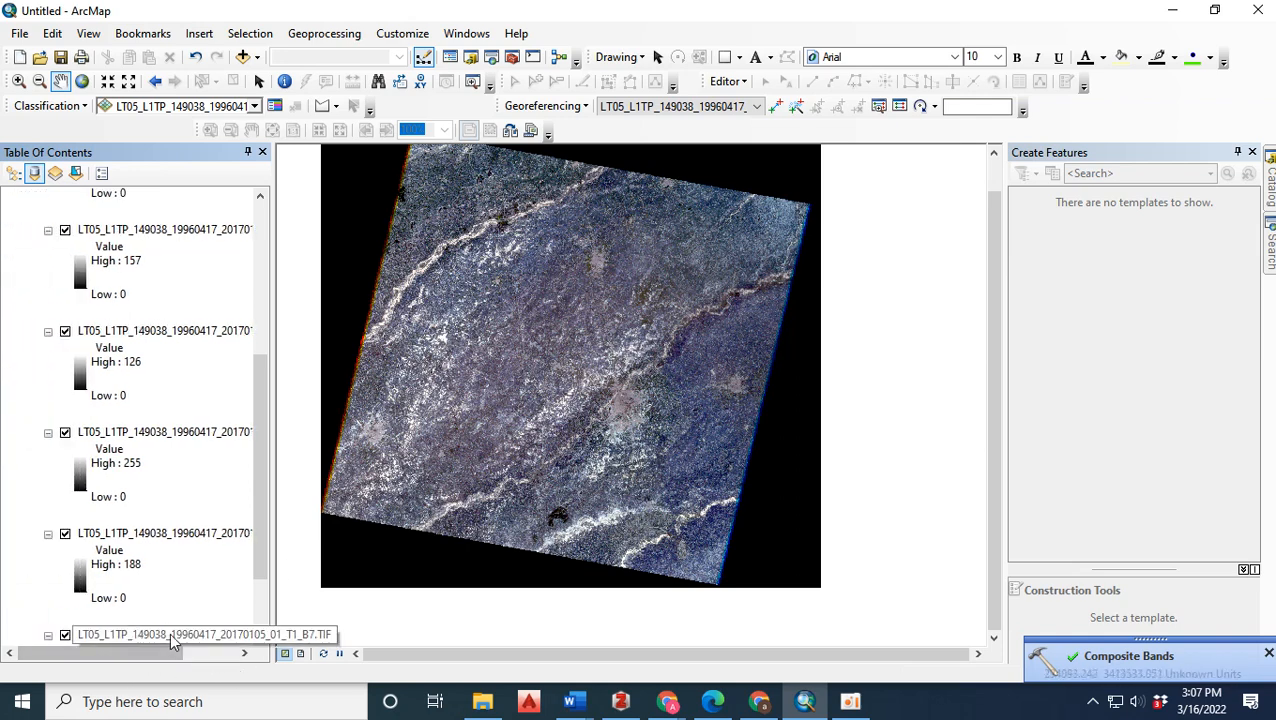
{"action": "right_click", "coordinate": [170, 636]}
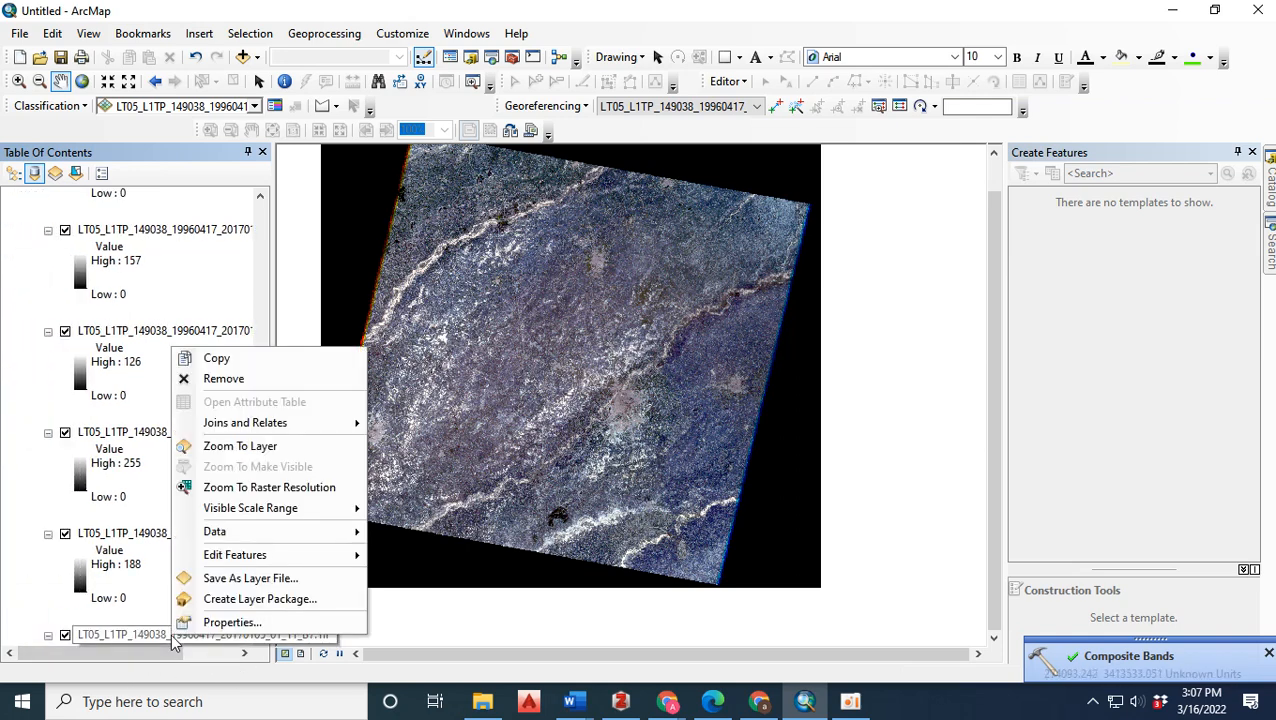
{"action": "left_click", "coordinate": [222, 379]}
{"action": "left_click", "coordinate": [158, 531]}
{"action": "right_click", "coordinate": [156, 528]}
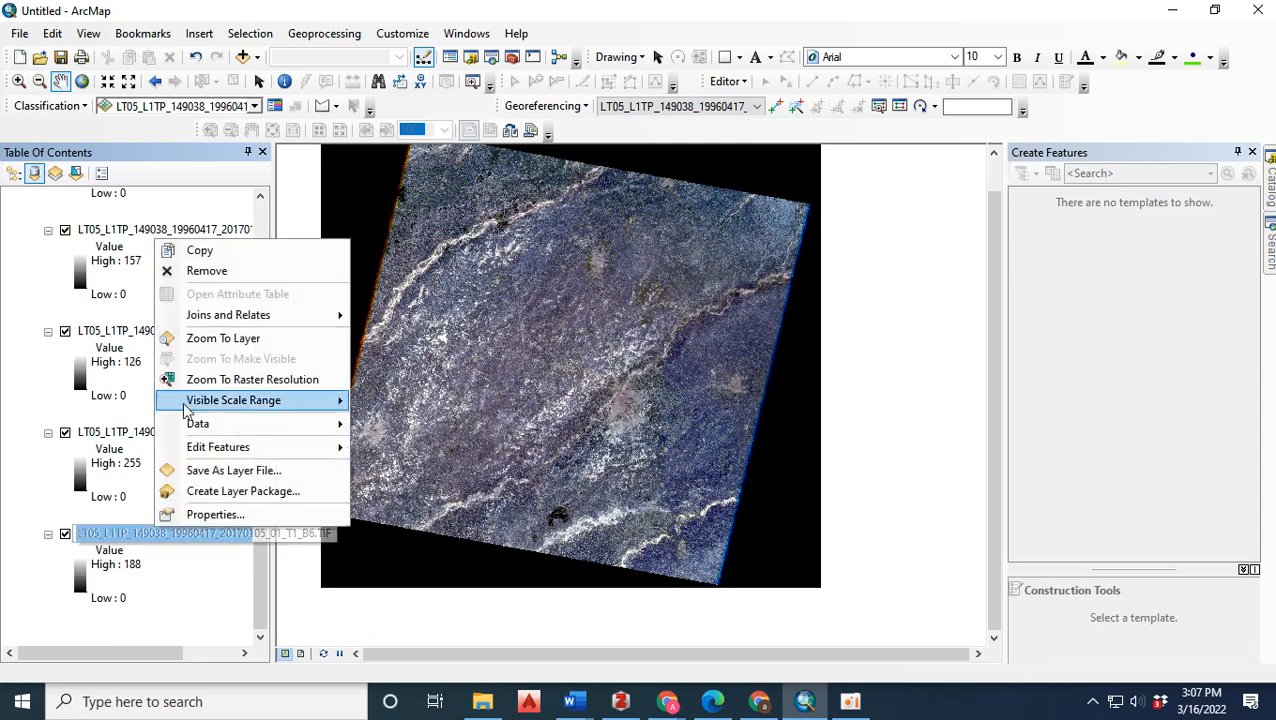
{"action": "left_click", "coordinate": [200, 272]}
Remove the single-band B3, B2, B1 and B4 layers from the map.
{"action": "left_click", "coordinate": [165, 332]}
{"action": "right_click", "coordinate": [166, 333]}
{"action": "left_click", "coordinate": [212, 363]}
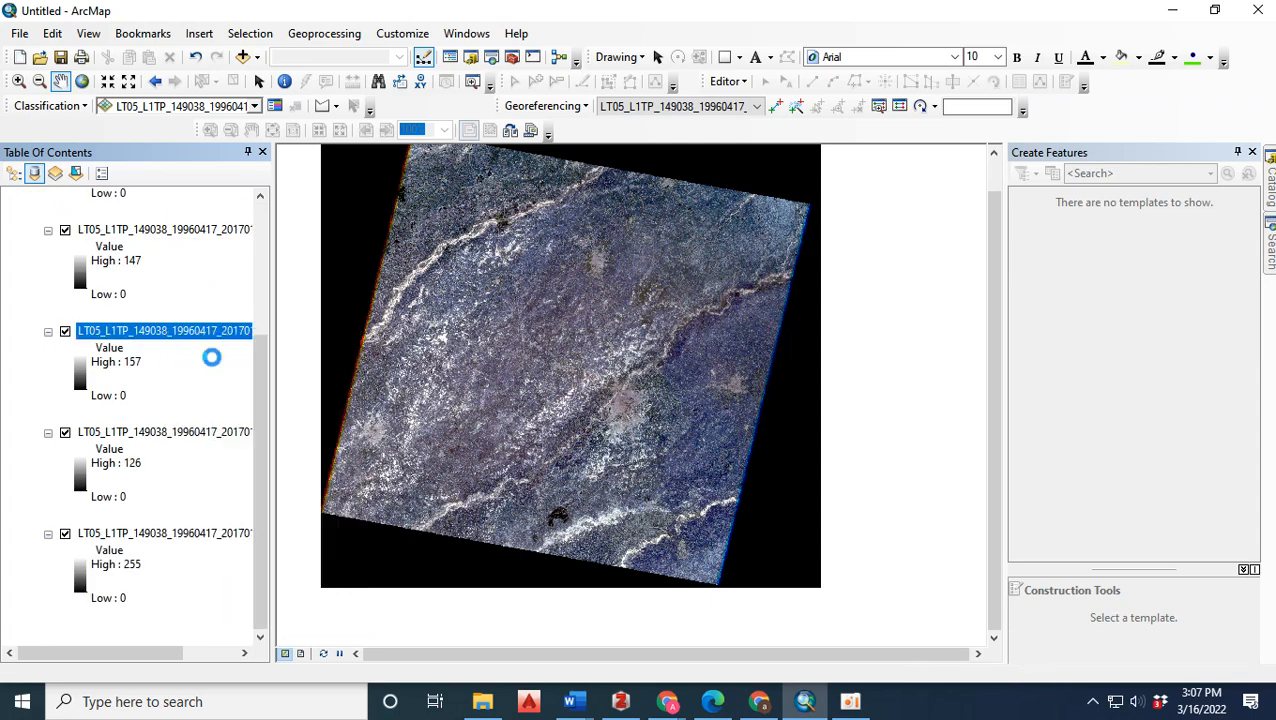
{"action": "left_click", "coordinate": [162, 336]}
{"action": "right_click", "coordinate": [163, 336]}
{"action": "left_click", "coordinate": [182, 365]}
{"action": "left_click", "coordinate": [182, 347]}
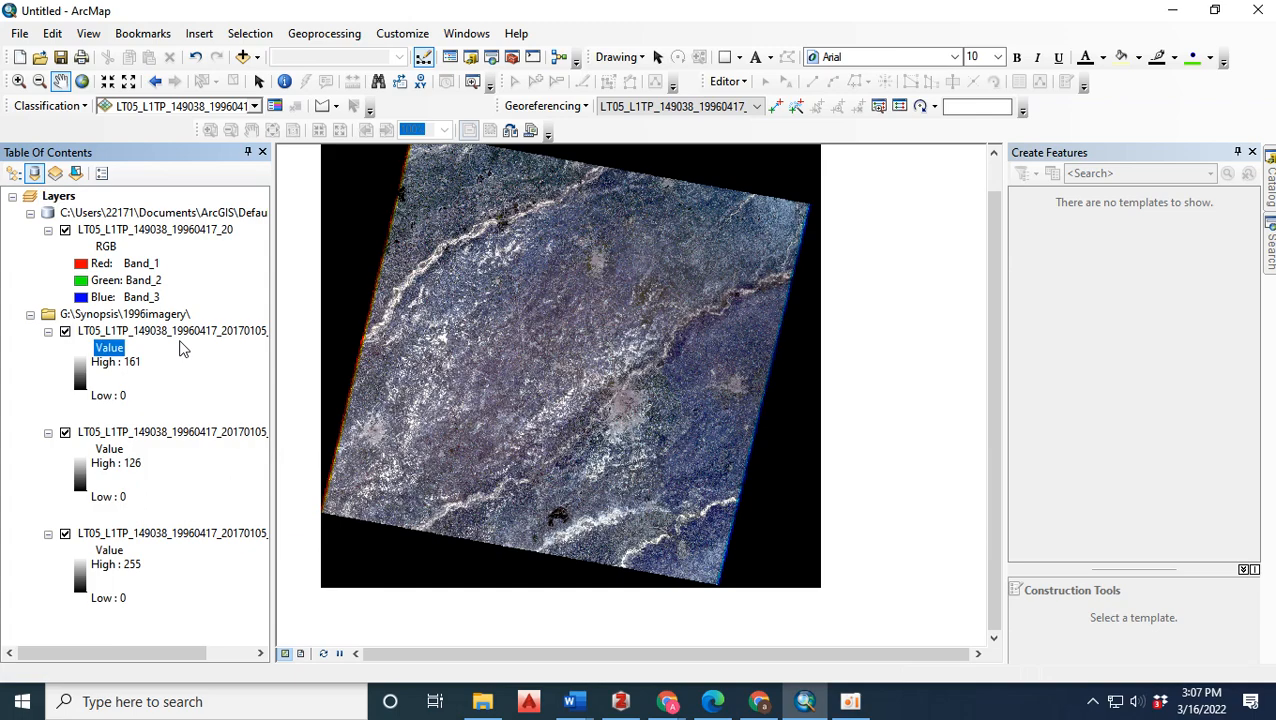
{"action": "left_click", "coordinate": [190, 332]}
{"action": "right_click", "coordinate": [190, 332]}
{"action": "left_click", "coordinate": [210, 356]}
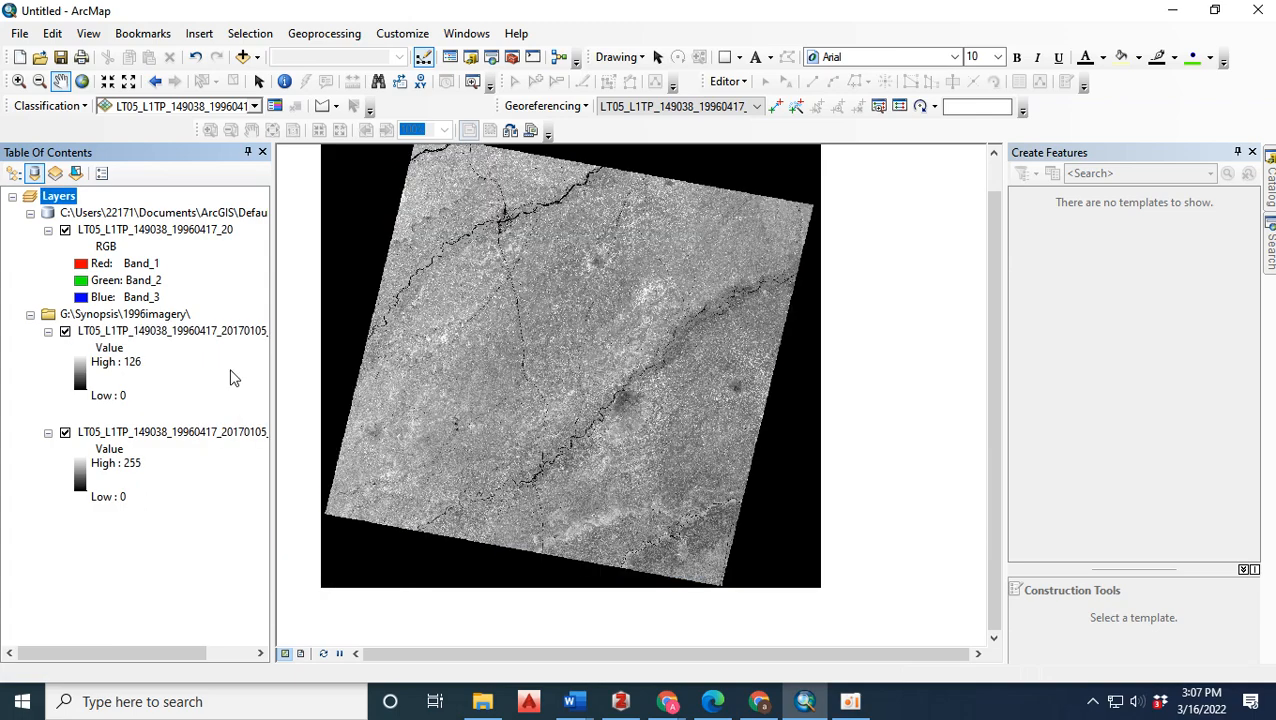
{"action": "right_click", "coordinate": [192, 331]}
{"action": "left_click", "coordinate": [240, 366]}
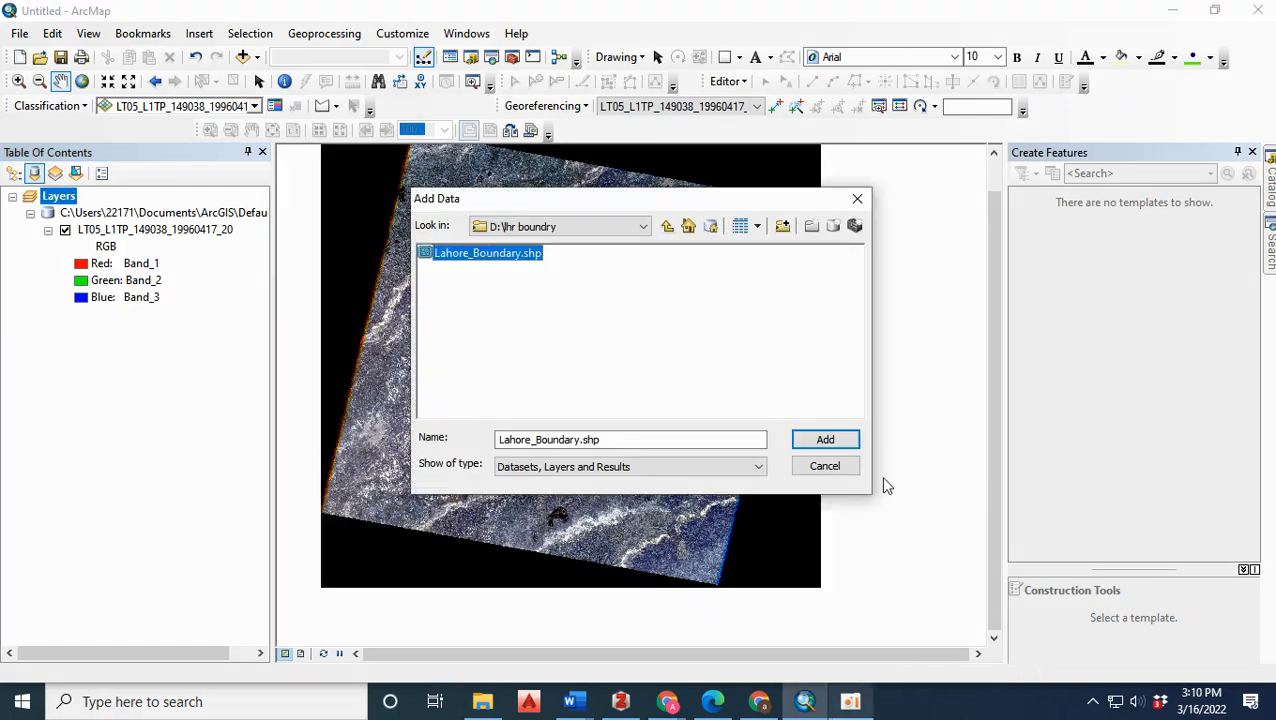
Add the Lahore_Boundary layer from the lhr boundry folder and select its polygon on the map.
{"action": "left_click", "coordinate": [836, 440]}
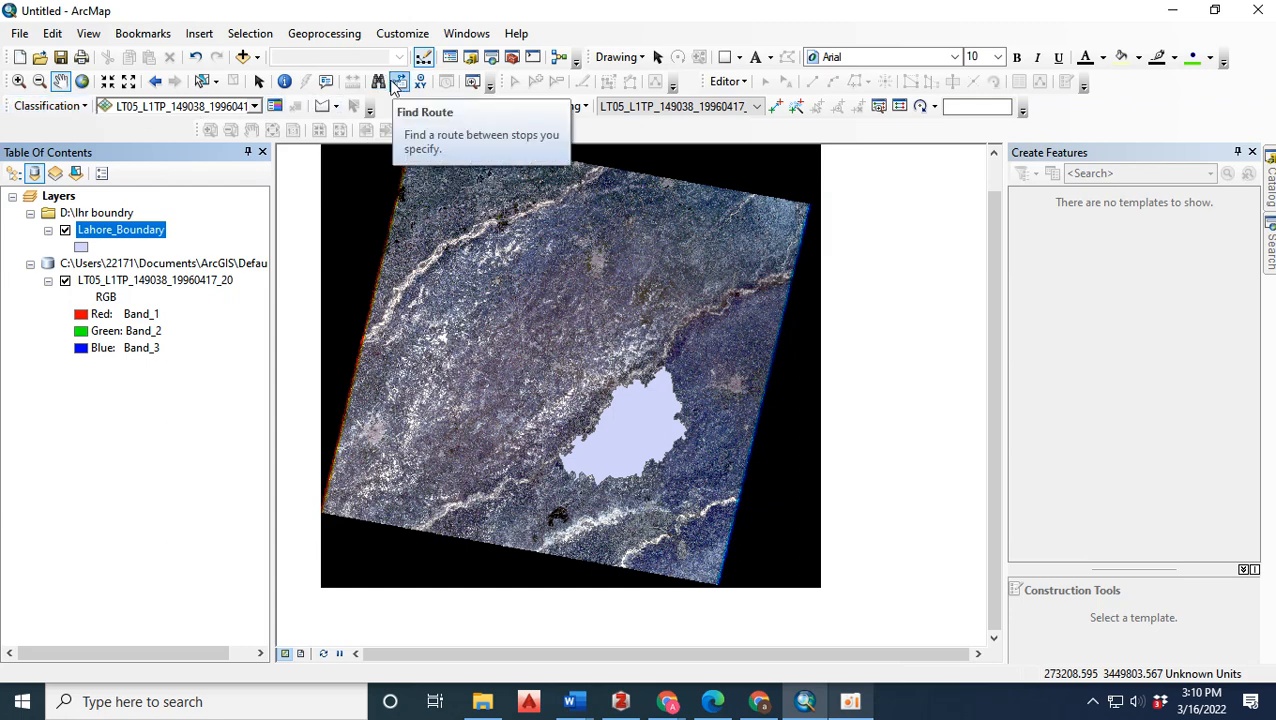
{"action": "left_click", "coordinate": [202, 81]}
{"action": "left_click", "coordinate": [617, 435]}
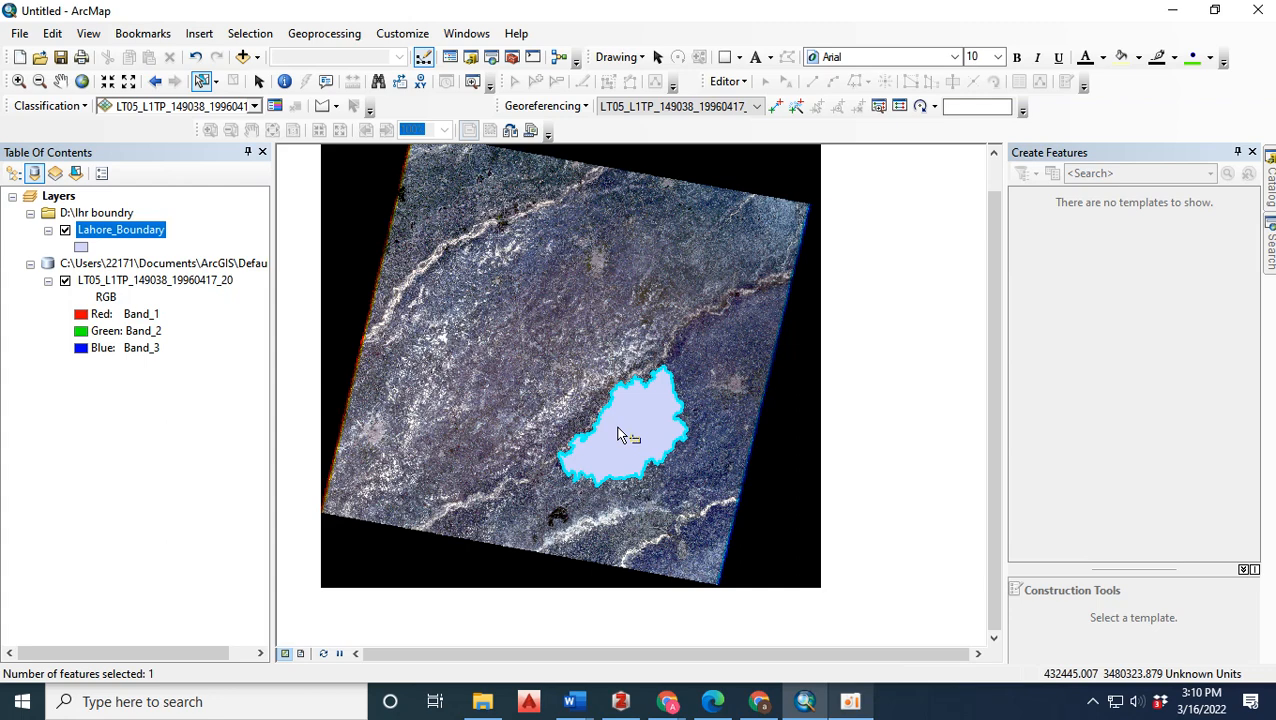
Clip the composite raster LT05_L1TP_149038_19960417_20 to the selected Lahore boundary using Image Analysis.
{"action": "left_click", "coordinate": [466, 33]}
{"action": "left_click", "coordinate": [494, 185]}
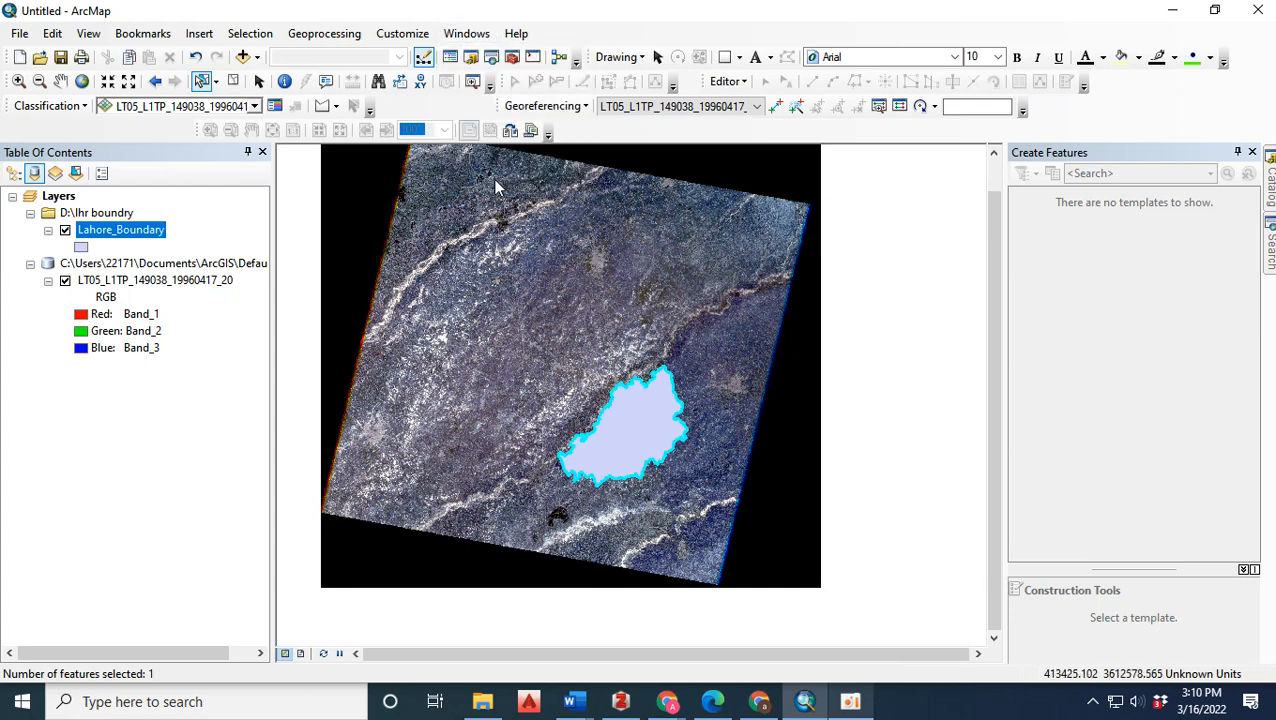
{"action": "left_click", "coordinate": [927, 108]}
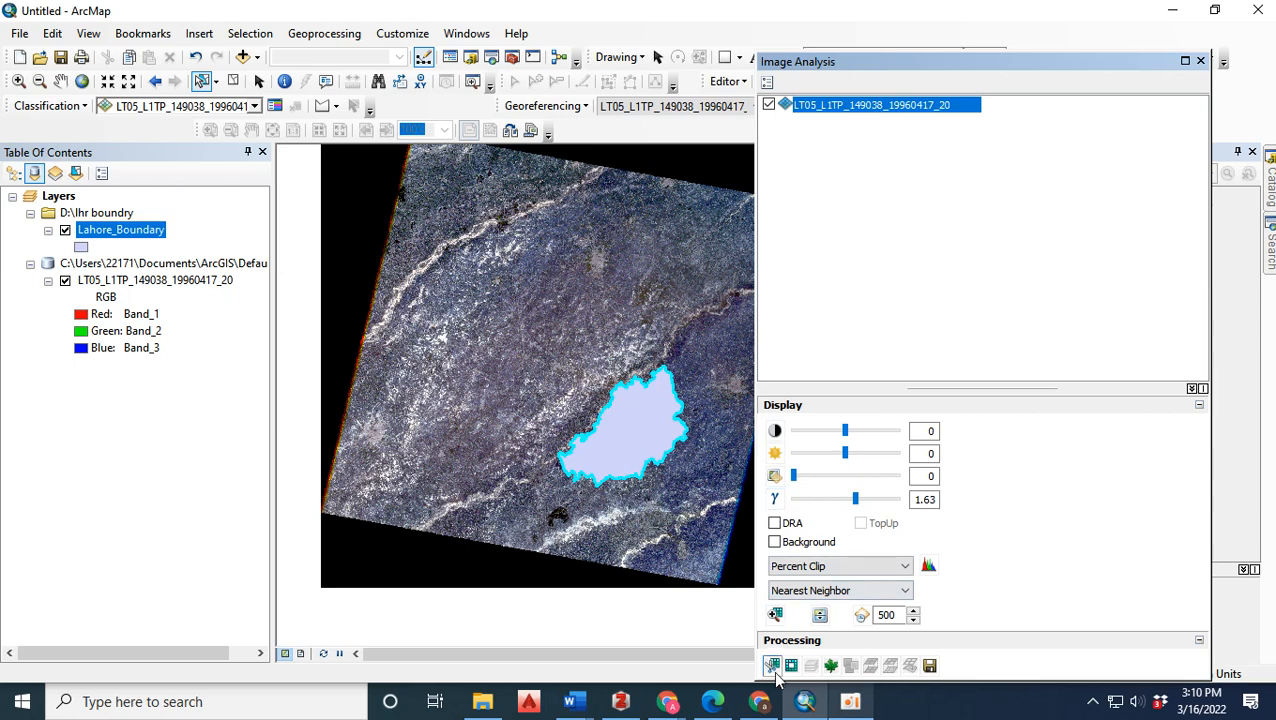
{"action": "left_click", "coordinate": [775, 677]}
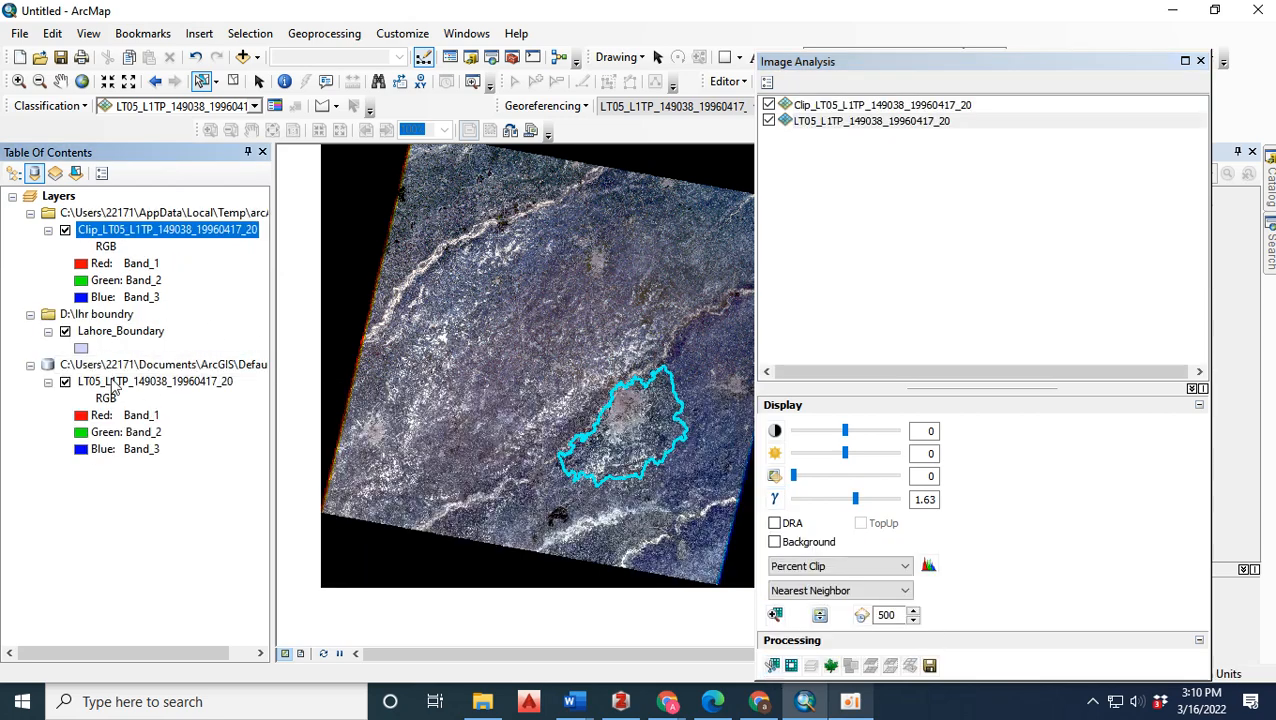
Remove the unclipped composite raster LT05_L1TP_149038_19960417_20 from the map.
{"action": "left_click", "coordinate": [150, 381]}
{"action": "right_click", "coordinate": [150, 381]}
{"action": "left_click", "coordinate": [172, 414]}
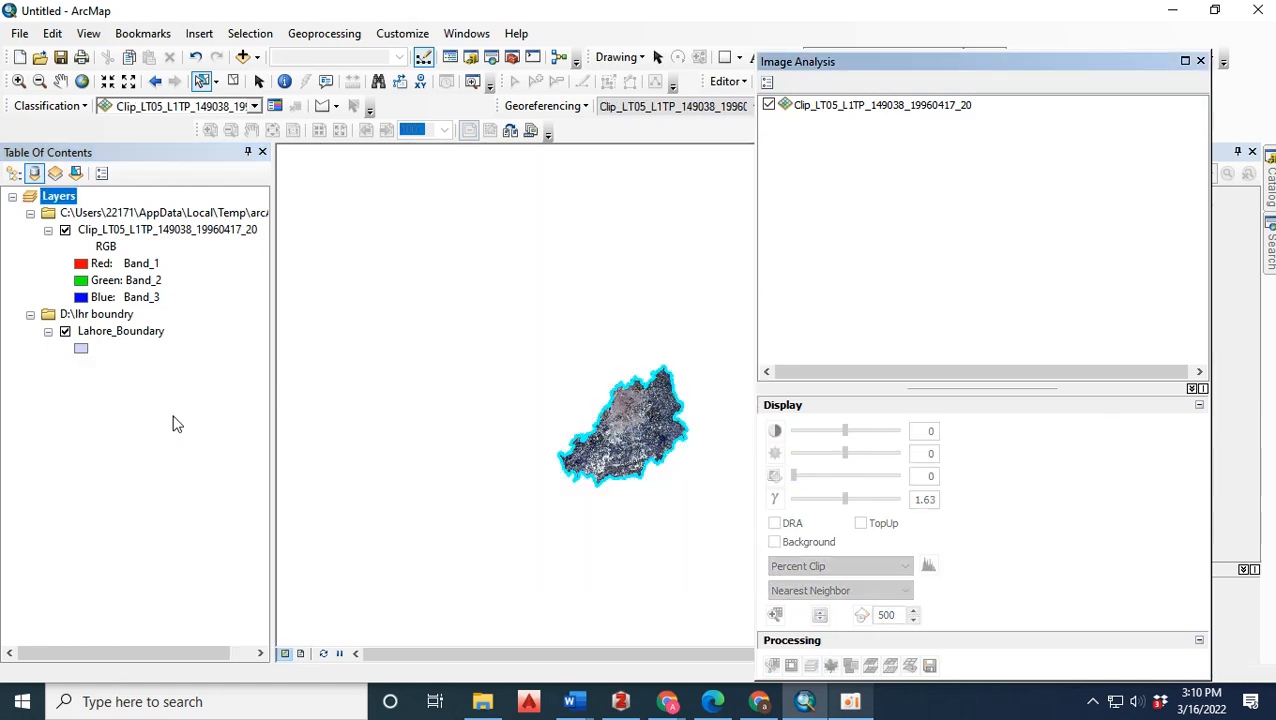
Zoom the map to the extent of the clipped raster layer and close the Image Analysis window.
{"action": "left_click", "coordinate": [131, 332]}
{"action": "right_click", "coordinate": [131, 333]}
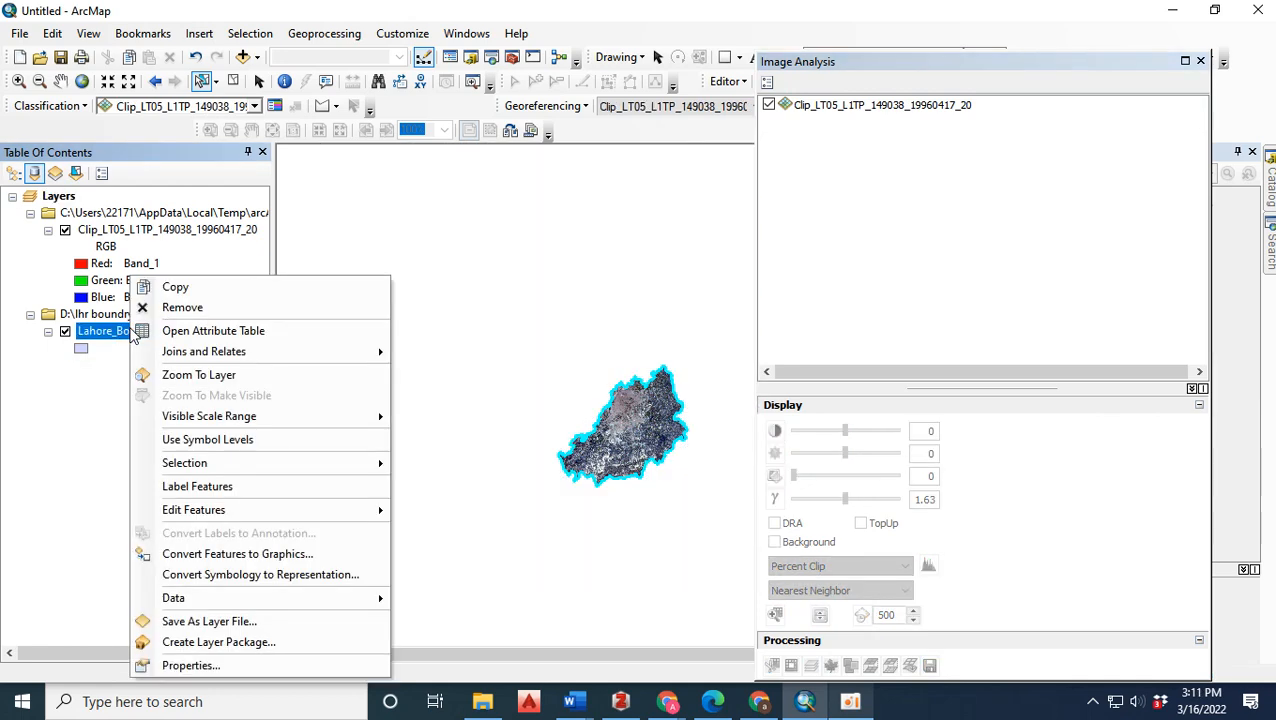
{"action": "left_click", "coordinate": [128, 234]}
{"action": "right_click", "coordinate": [130, 233]}
{"action": "left_click", "coordinate": [188, 332]}
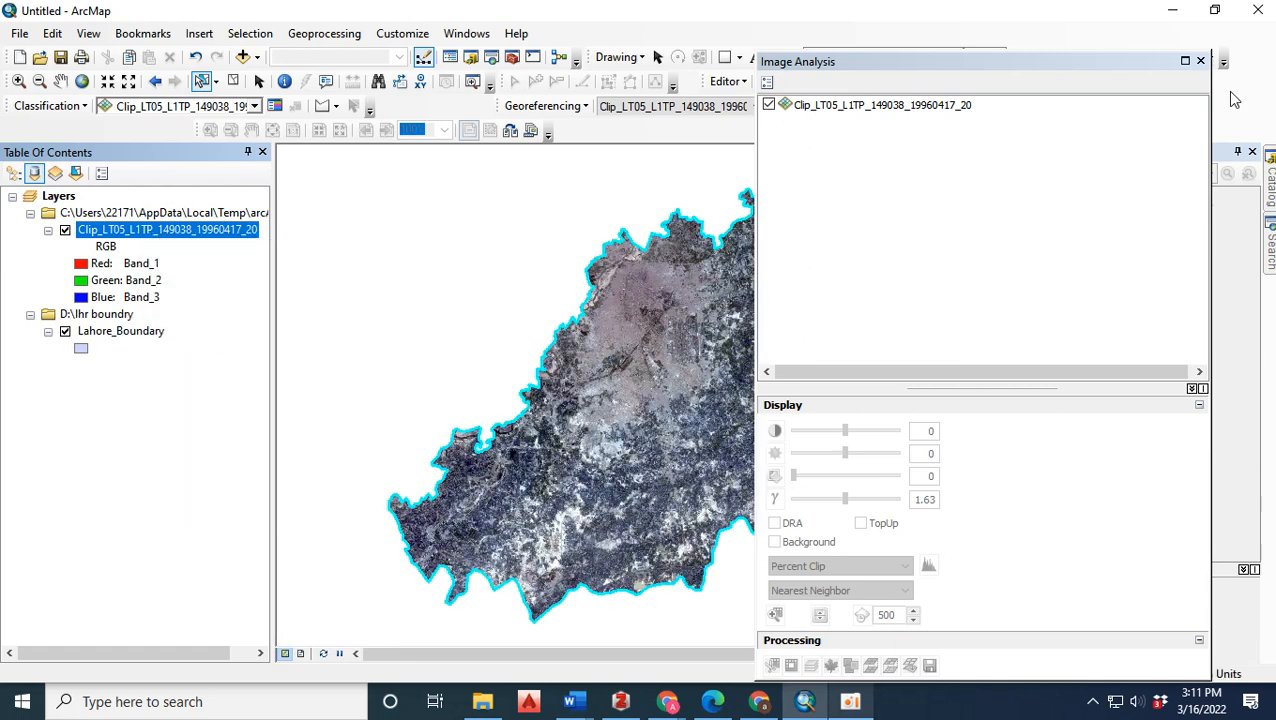
{"action": "left_click", "coordinate": [1201, 61]}
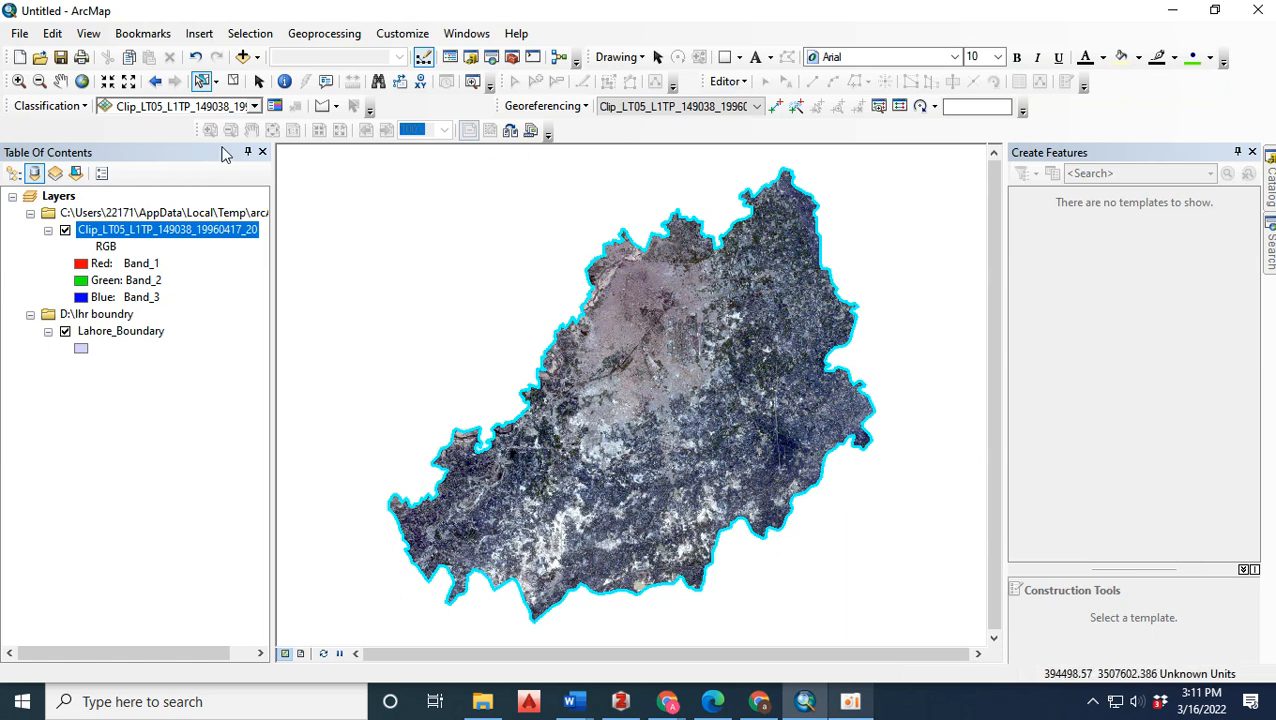
Set the clipped raster as the classification layer and open the Training Sample Manager beside the map, clear of the imagery.
{"action": "left_click", "coordinate": [254, 106]}
{"action": "left_click", "coordinate": [240, 125]}
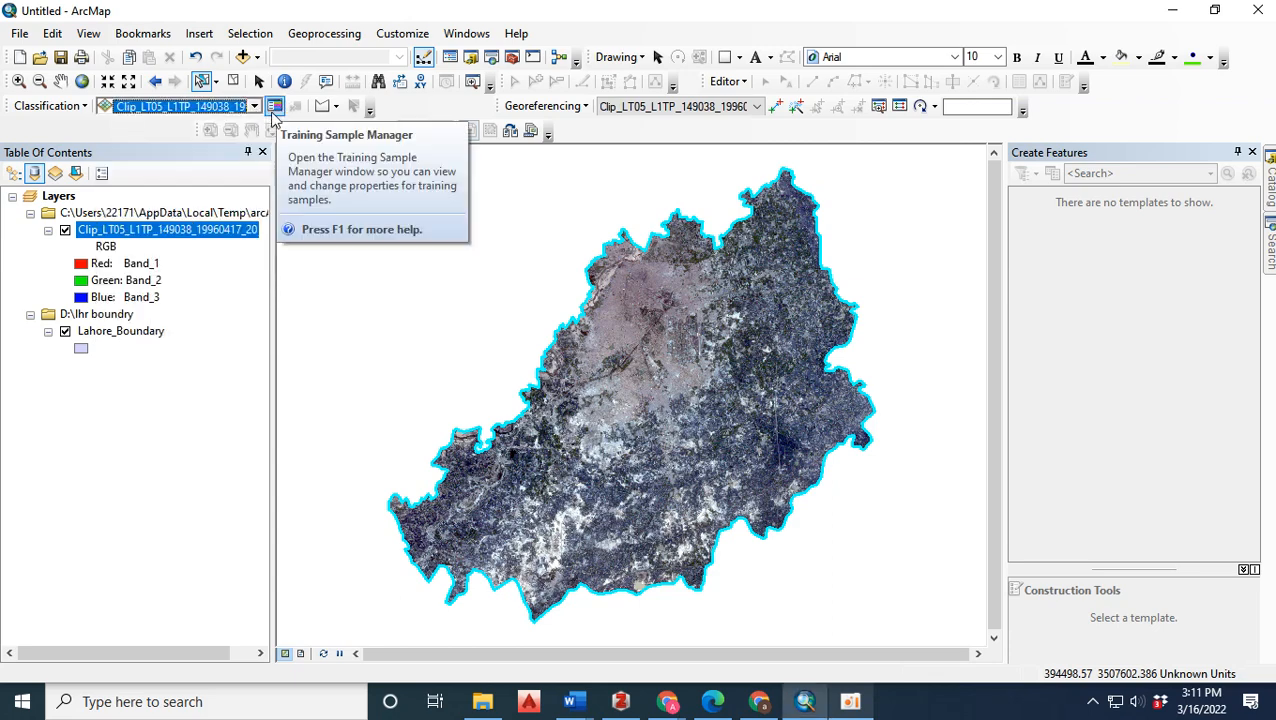
{"action": "left_click", "coordinate": [276, 110]}
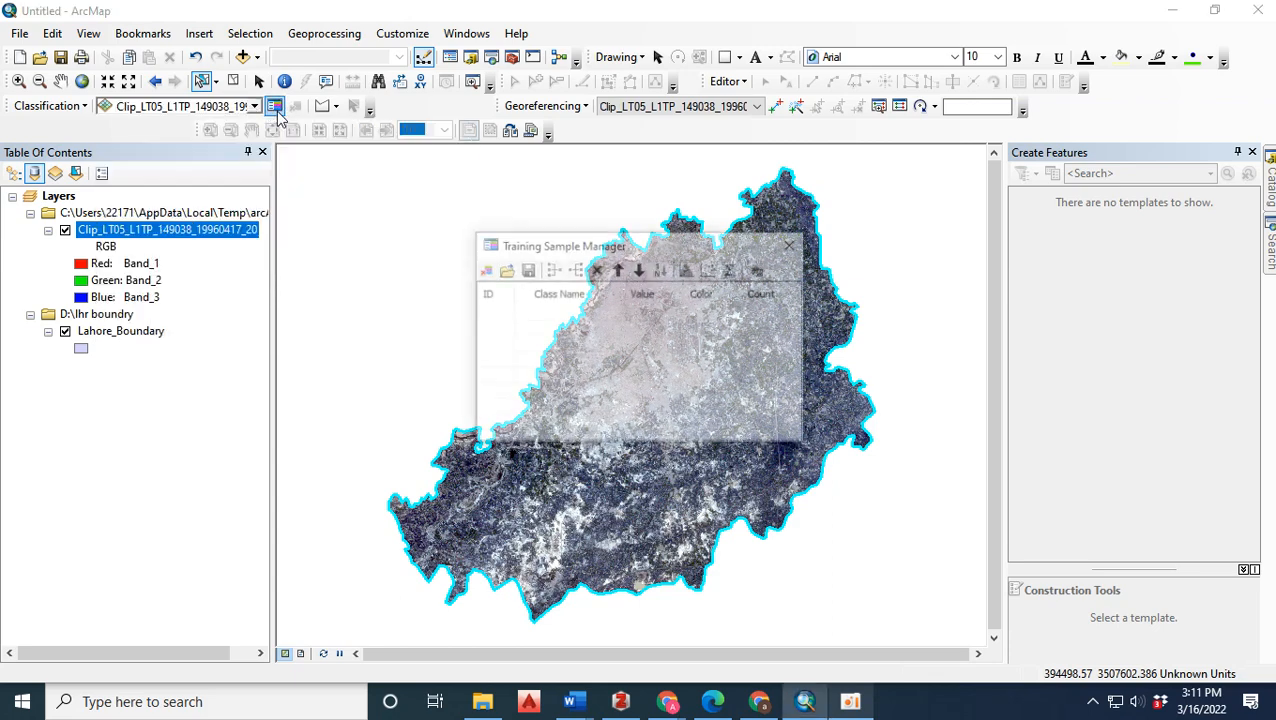
{"action": "left_click_drag", "start_coordinate": [606, 256], "coordinate": [163, 382]}
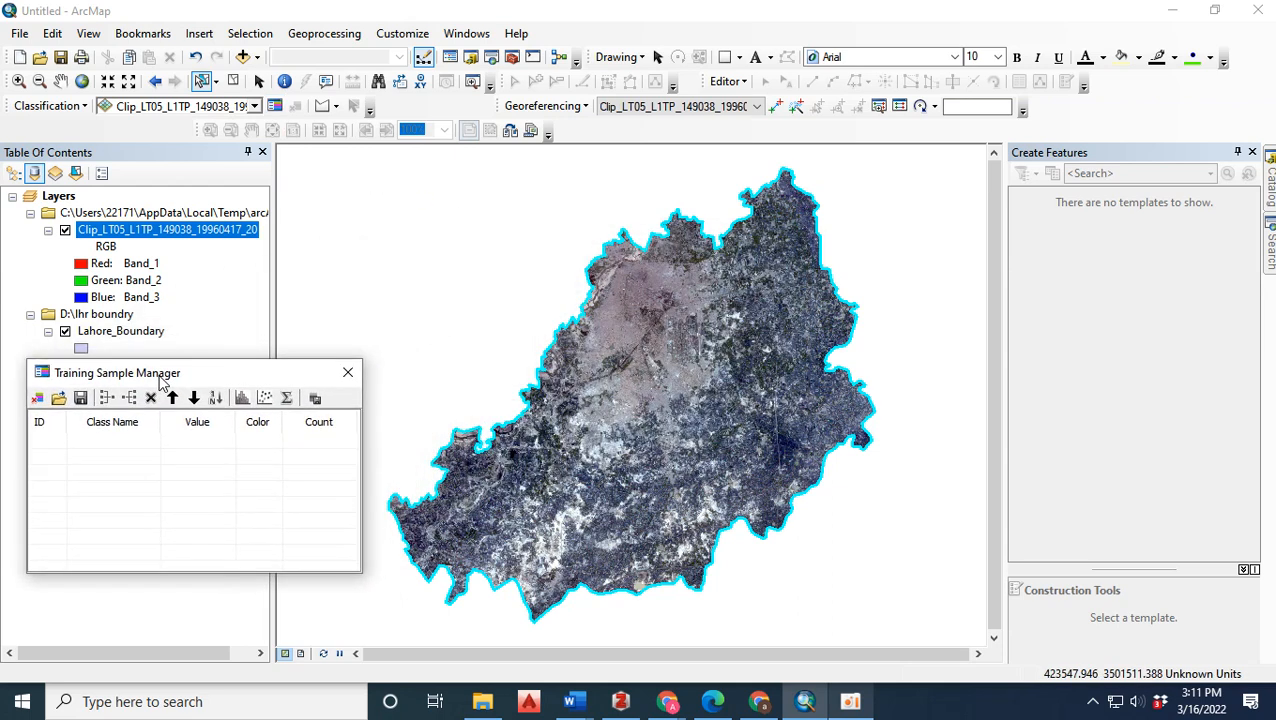
Draw three polygon training samples over the dense built-up area east of the river in the northwest of the raster.
{"action": "left_click", "coordinate": [322, 106]}
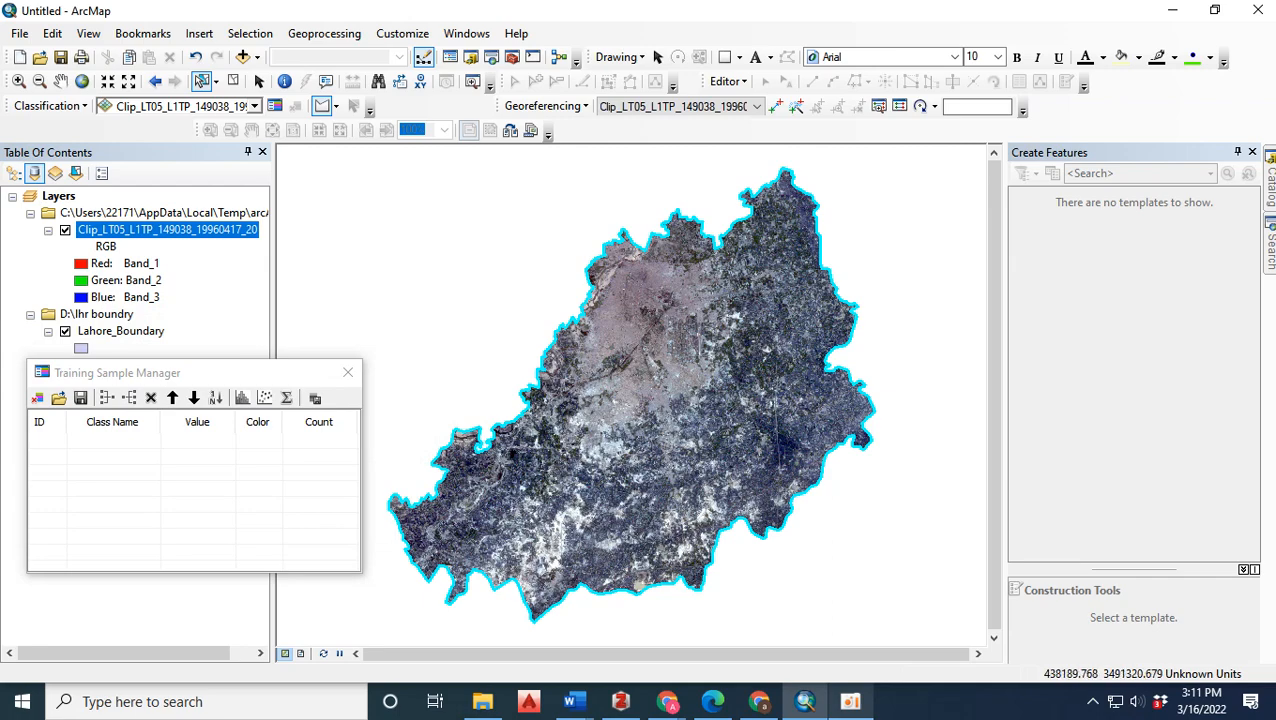
{"action": "scroll", "coordinate": [627, 379], "scroll_direction": "down", "scroll_amount": 5}
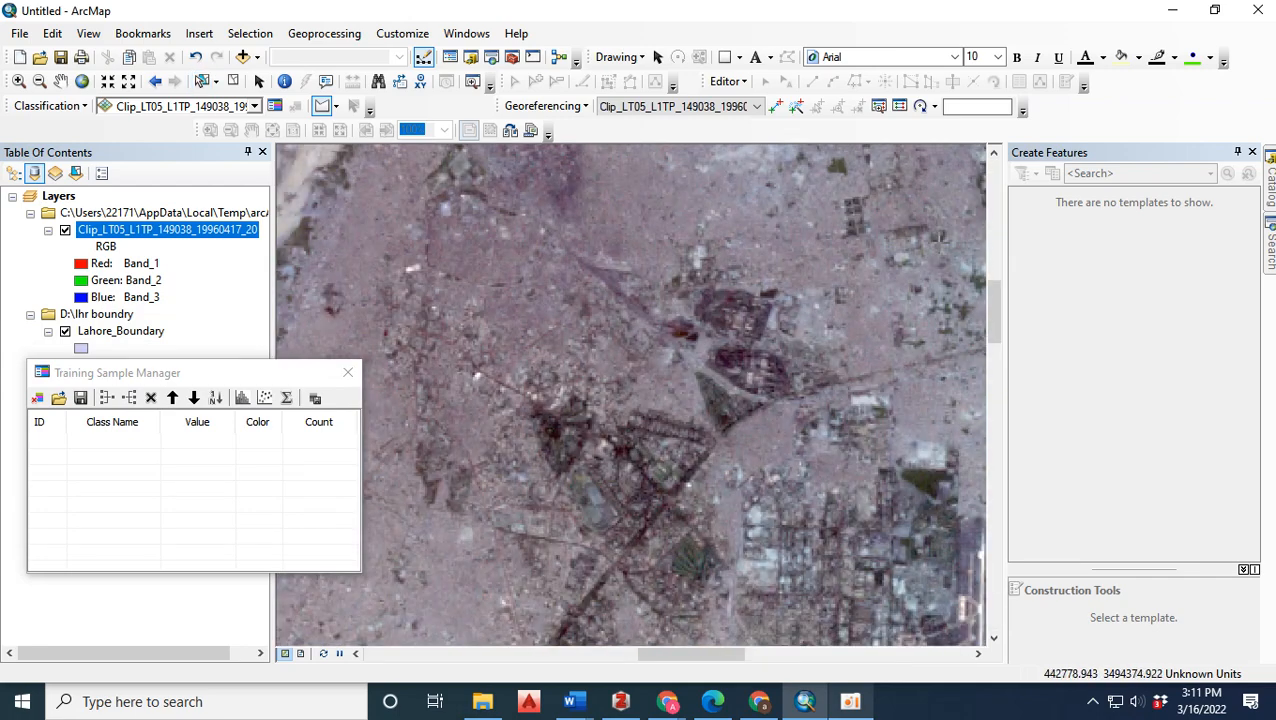
{"action": "scroll", "coordinate": [586, 347], "scroll_direction": "up", "scroll_amount": 3}
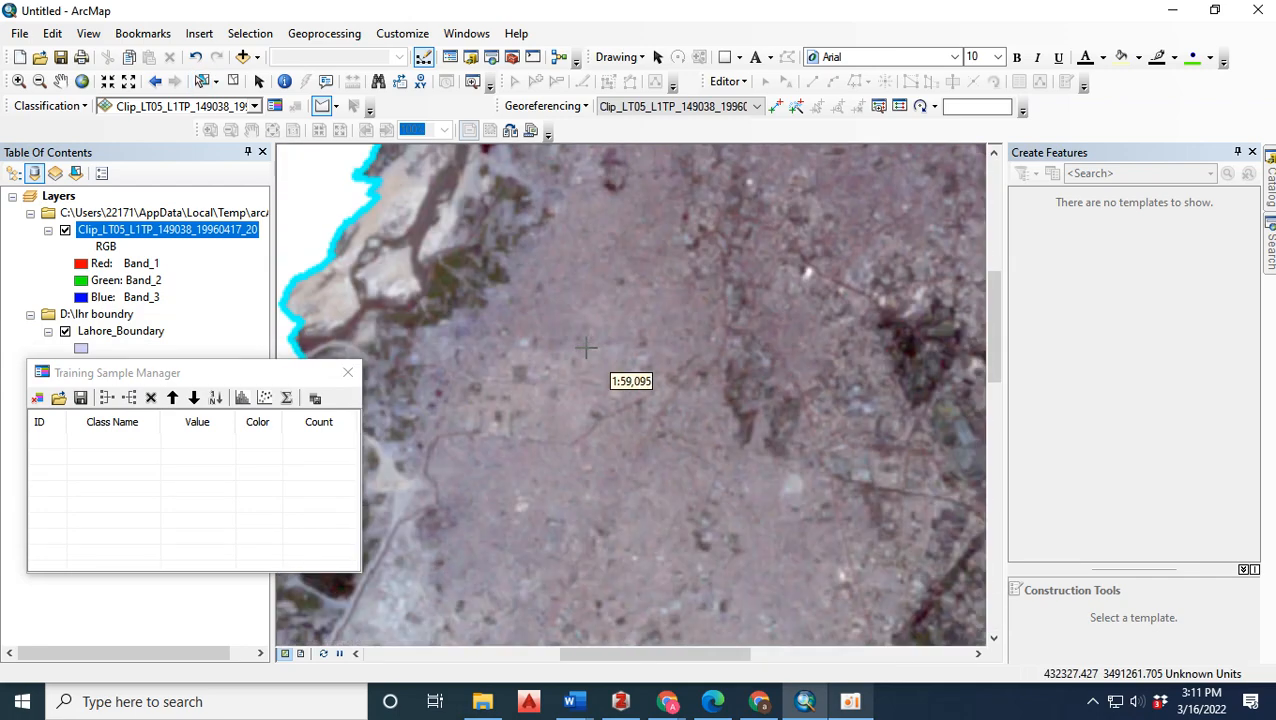
{"action": "left_click", "coordinate": [557, 327]}
{"action": "left_click", "coordinate": [586, 265]}
{"action": "double_click", "coordinate": [610, 325]}
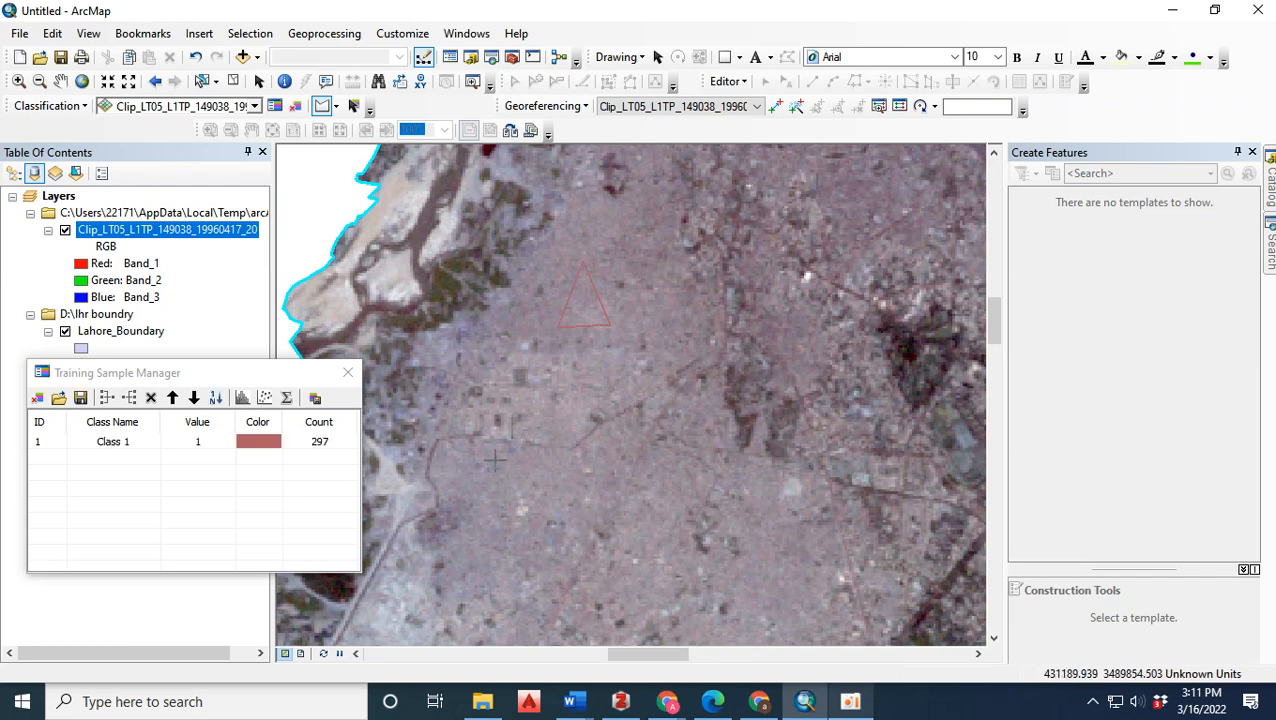
{"action": "double_click", "coordinate": [502, 503]}
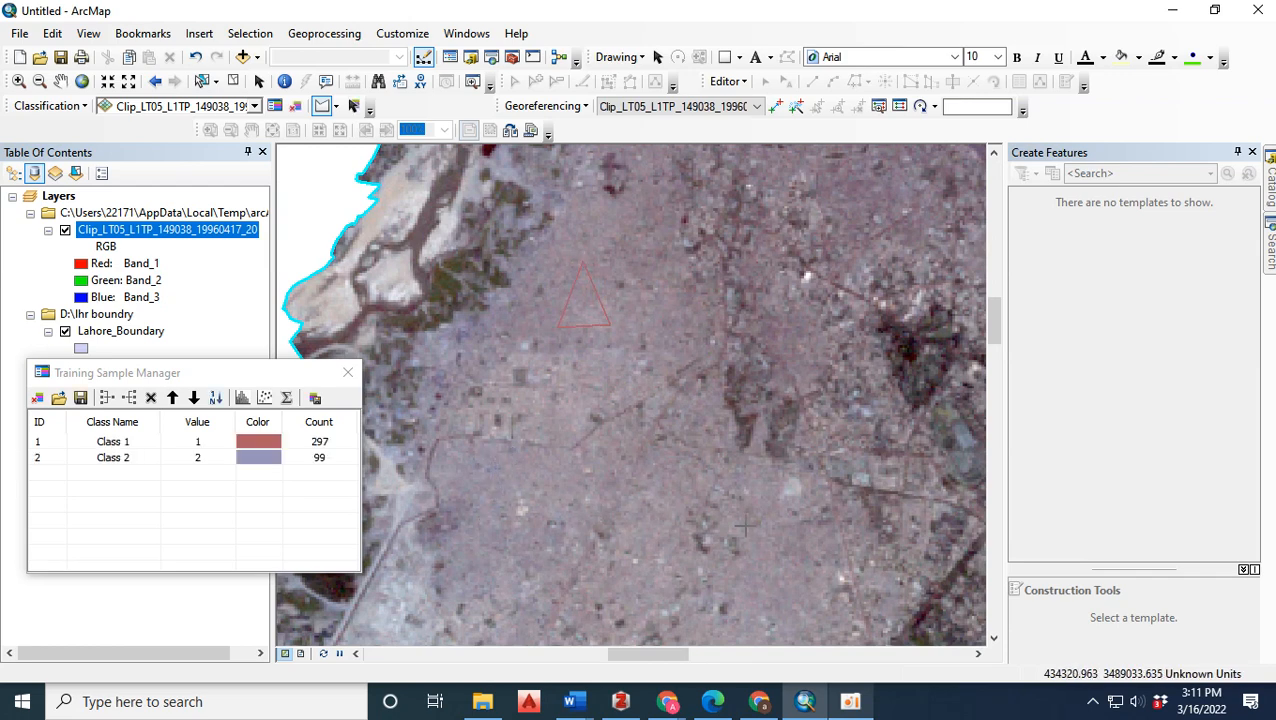
{"action": "left_click", "coordinate": [763, 548]}
{"action": "left_click", "coordinate": [755, 589]}
{"action": "double_click", "coordinate": [798, 605]}
Draw three small polygon training samples on the built-up land at the city's southwestern edge.
{"action": "scroll", "coordinate": [595, 259], "scroll_direction": "up", "scroll_amount": 3}
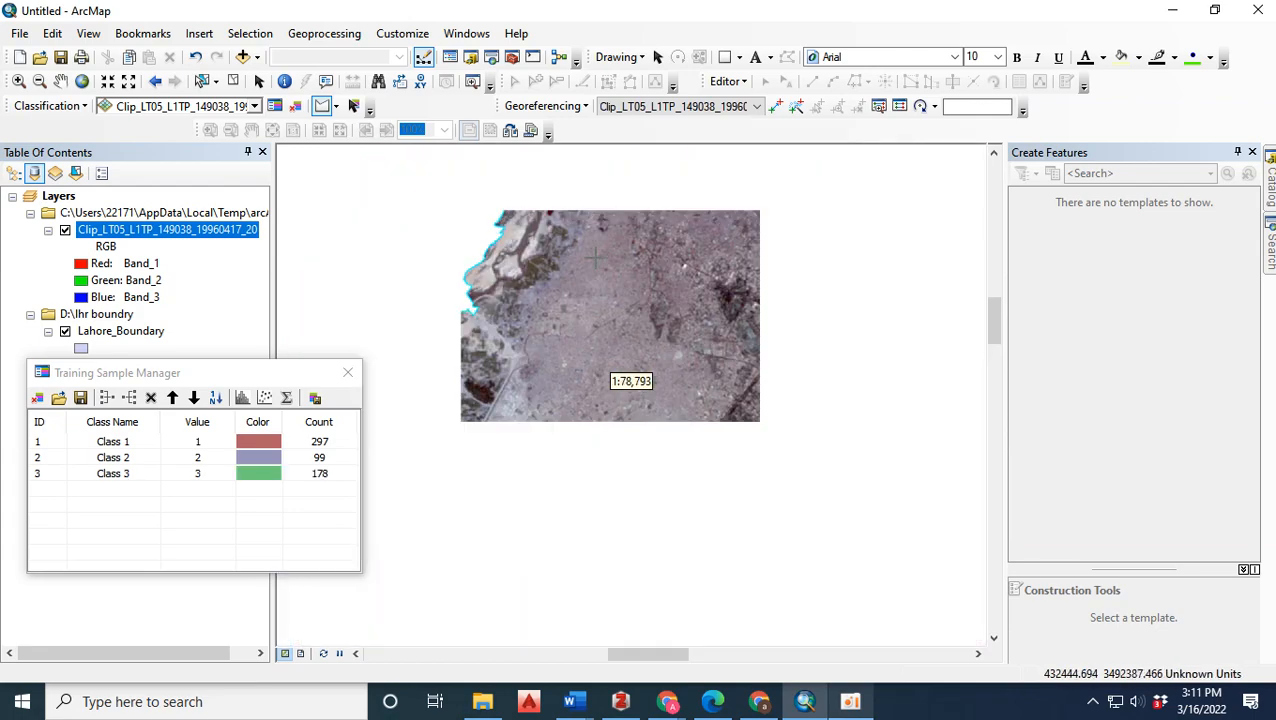
{"action": "scroll", "coordinate": [550, 463], "scroll_direction": "down", "scroll_amount": 3}
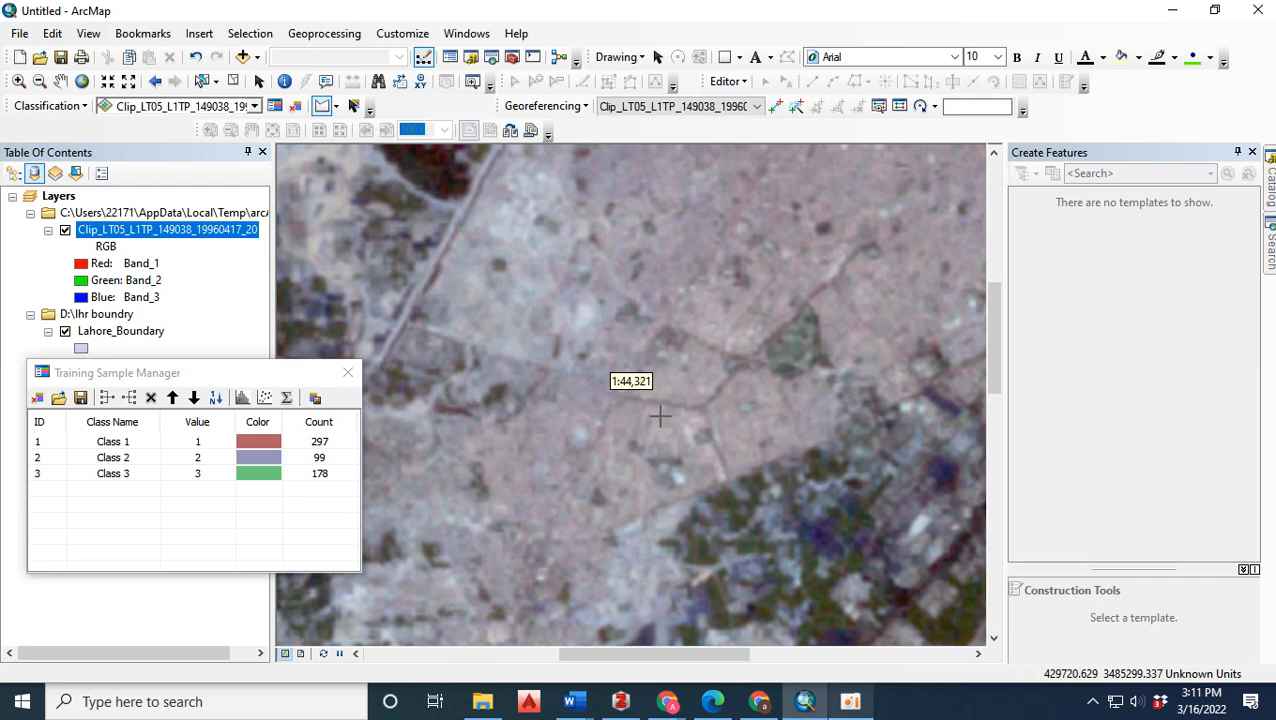
{"action": "scroll", "coordinate": [688, 396], "scroll_direction": "down", "scroll_amount": 2}
{"action": "double_click", "coordinate": [711, 407]}
{"action": "left_click", "coordinate": [620, 470]}
{"action": "left_click", "coordinate": [636, 495]}
{"action": "double_click", "coordinate": [644, 462]}
{"action": "left_click", "coordinate": [563, 399]}
{"action": "double_click", "coordinate": [557, 437]}
Draw two triangular training samples on the built-up area just west of the airport.
{"action": "scroll", "coordinate": [586, 423], "scroll_direction": "up", "scroll_amount": 5}
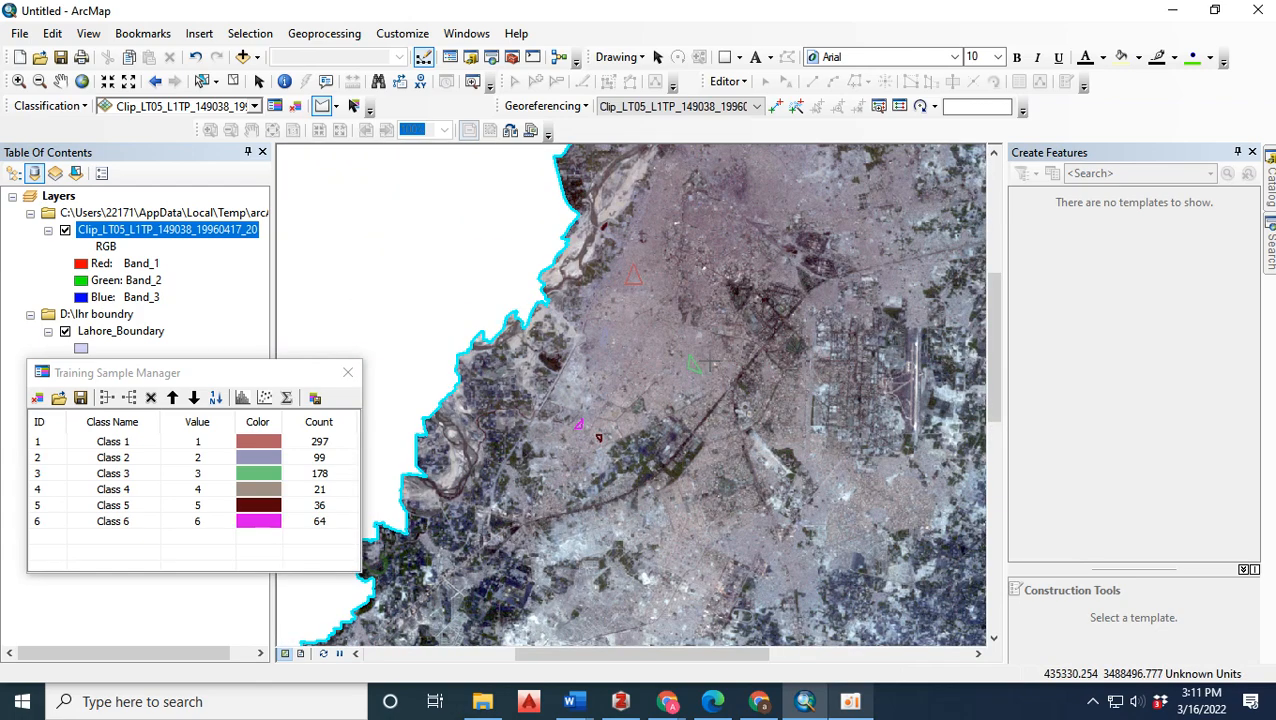
{"action": "scroll", "coordinate": [612, 372], "scroll_direction": "down", "scroll_amount": 4}
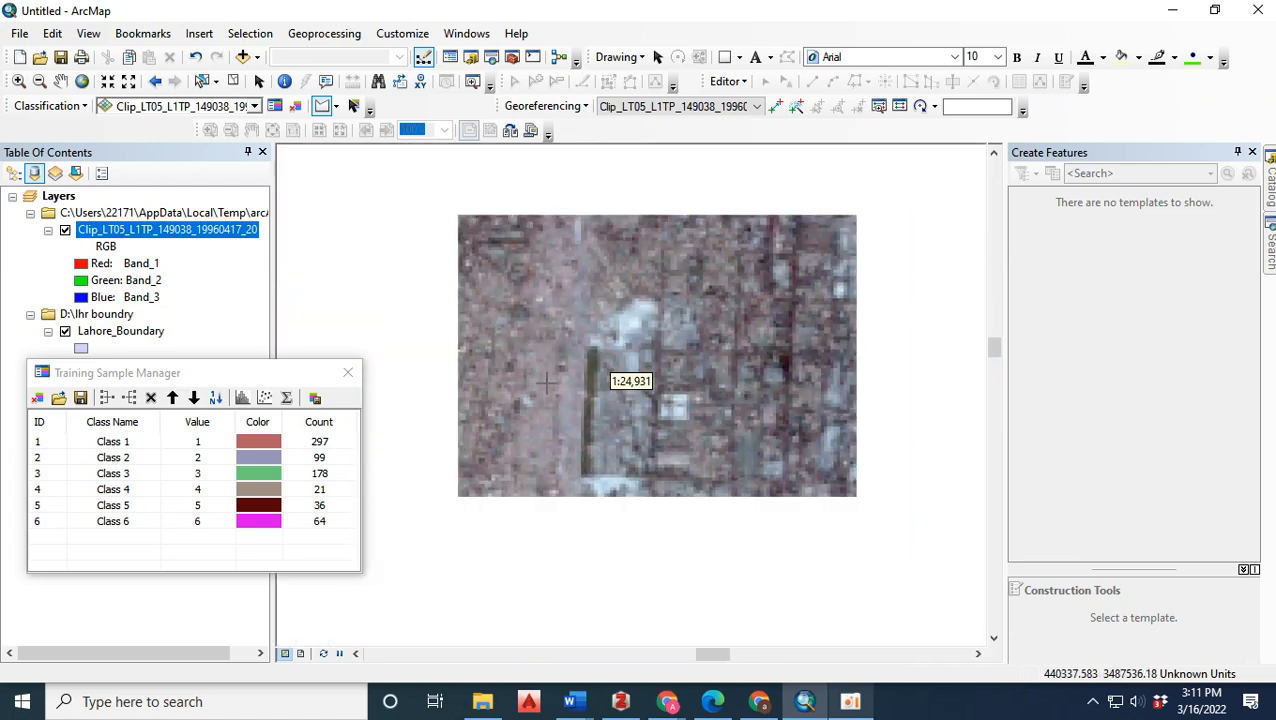
{"action": "left_click", "coordinate": [541, 397]}
{"action": "left_click", "coordinate": [528, 445]}
{"action": "double_click", "coordinate": [548, 450]}
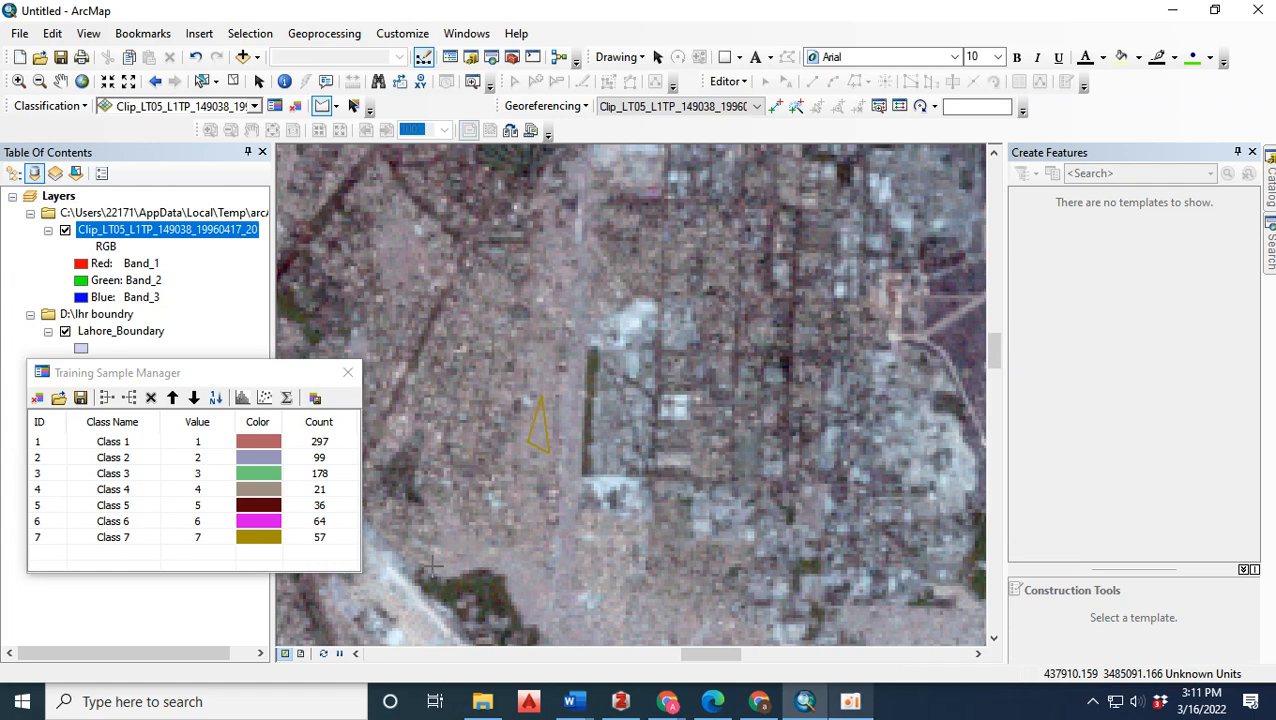
{"action": "left_click", "coordinate": [478, 553]}
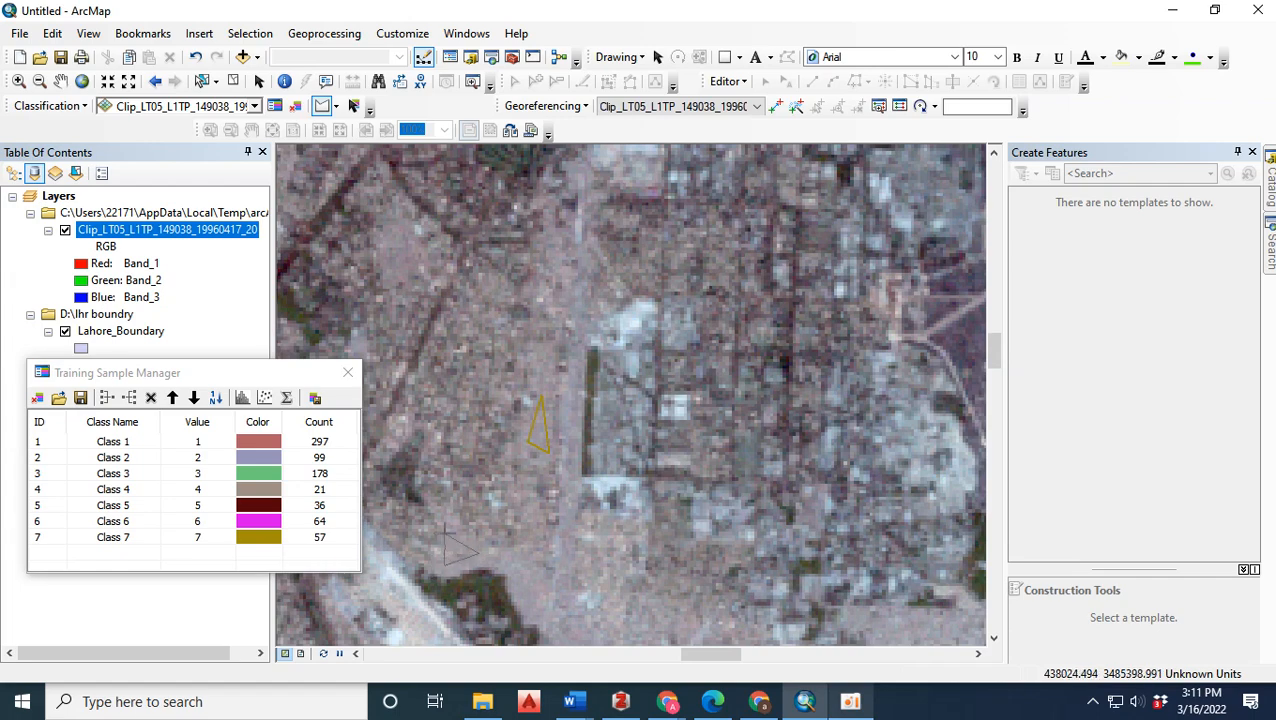
{"action": "double_click", "coordinate": [450, 536]}
Draw three polygon training samples on the built-up area southwest of the airport.
{"action": "scroll", "coordinate": [560, 350], "scroll_direction": "up", "scroll_amount": 2}
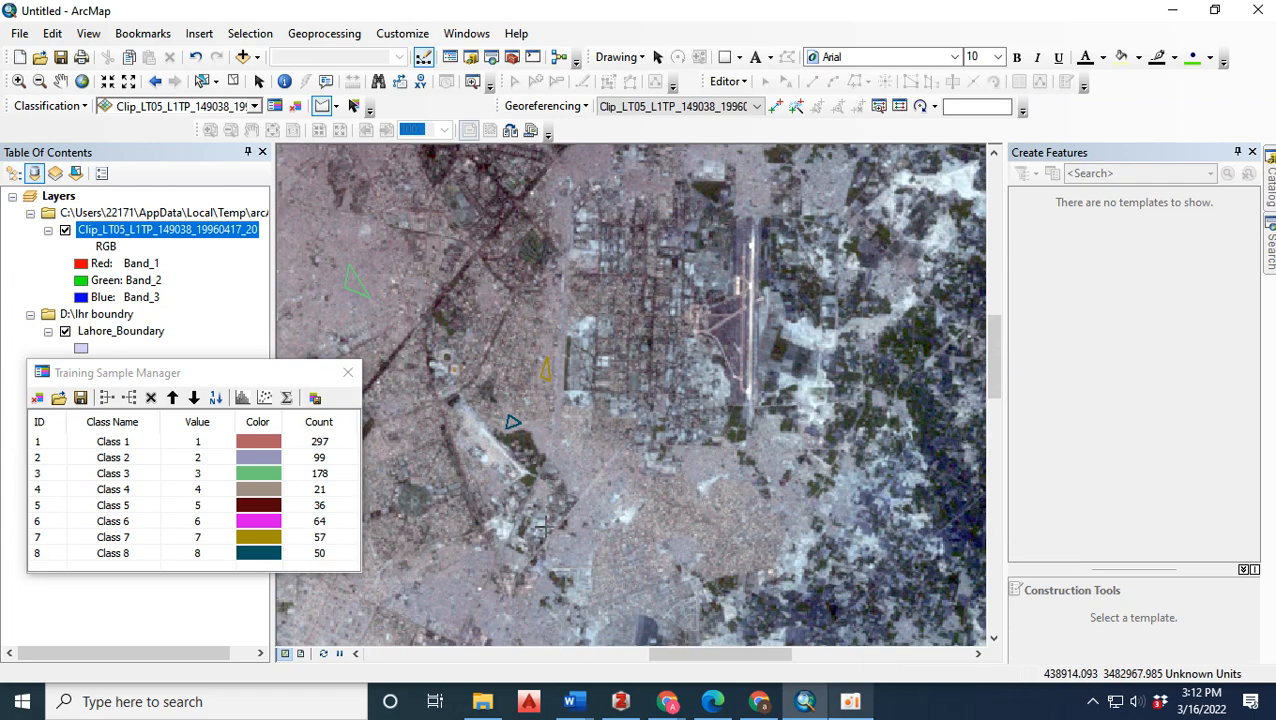
{"action": "scroll", "coordinate": [517, 577], "scroll_direction": "down", "scroll_amount": 1}
{"action": "scroll", "coordinate": [588, 418], "scroll_direction": "up", "scroll_amount": 2}
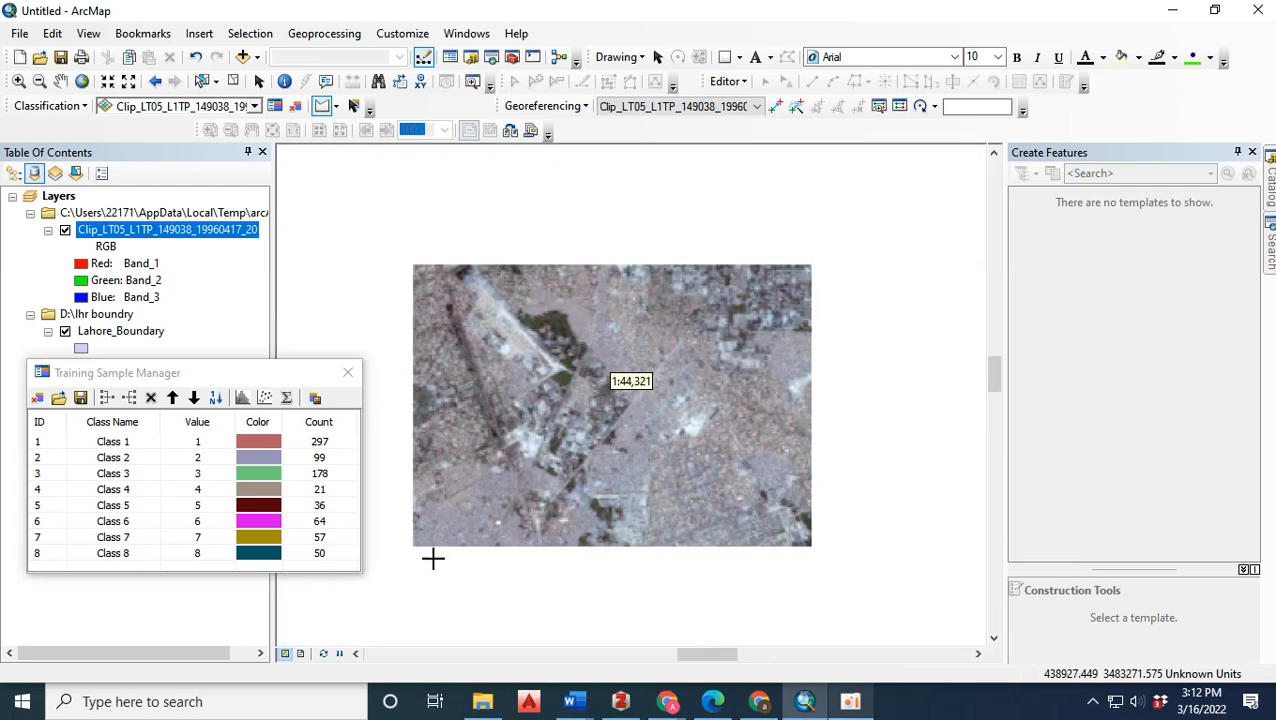
{"action": "scroll", "coordinate": [470, 500], "scroll_direction": "down", "scroll_amount": 6}
{"action": "left_click", "coordinate": [474, 489]}
{"action": "left_click", "coordinate": [520, 537]}
{"action": "double_click", "coordinate": [538, 440]}
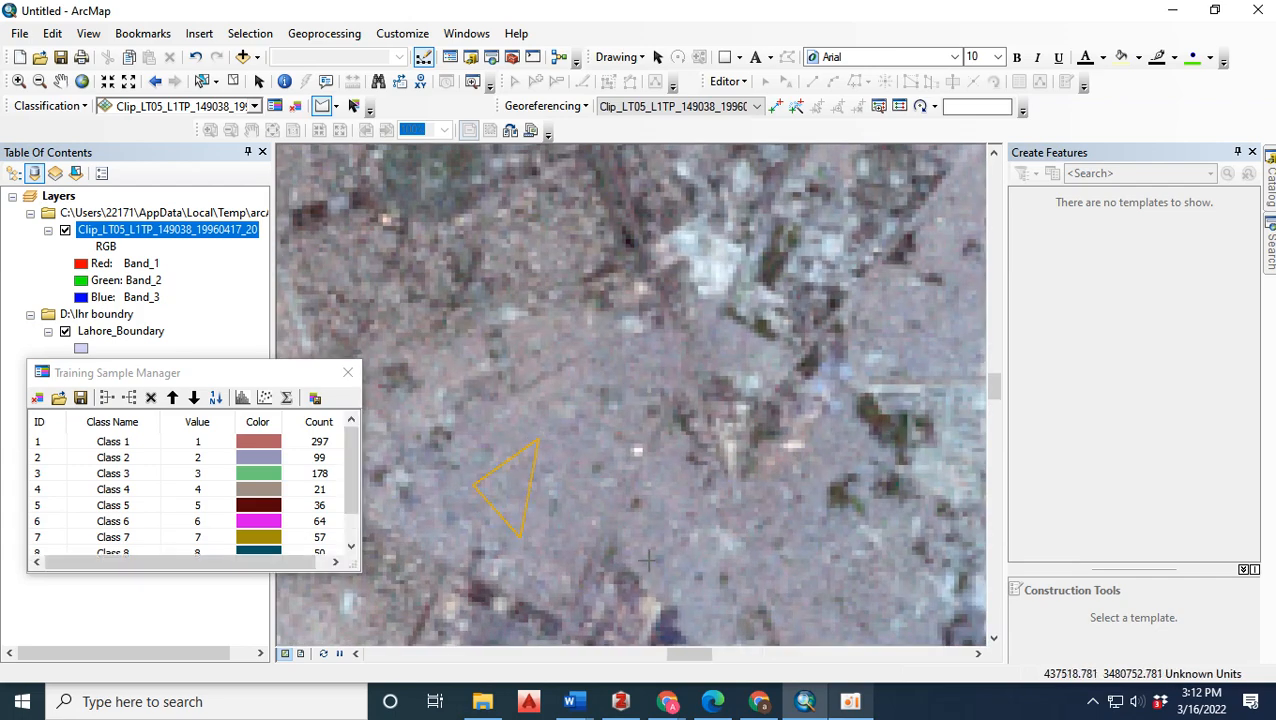
{"action": "left_click", "coordinate": [668, 520]}
{"action": "left_click", "coordinate": [678, 471]}
{"action": "double_click", "coordinate": [664, 455]}
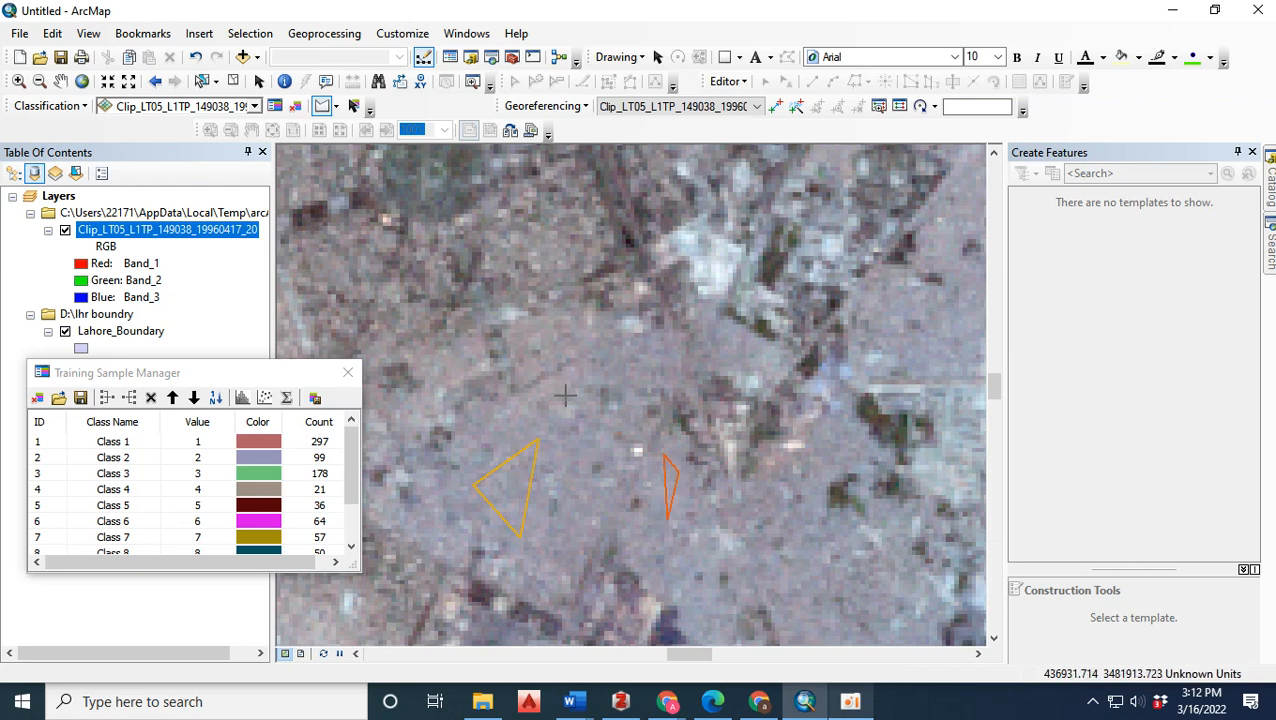
{"action": "double_click", "coordinate": [601, 336]}
Draw four triangular training samples across the built-up area in the northern part of the city.
{"action": "scroll", "coordinate": [507, 445], "scroll_direction": "up", "scroll_amount": 5}
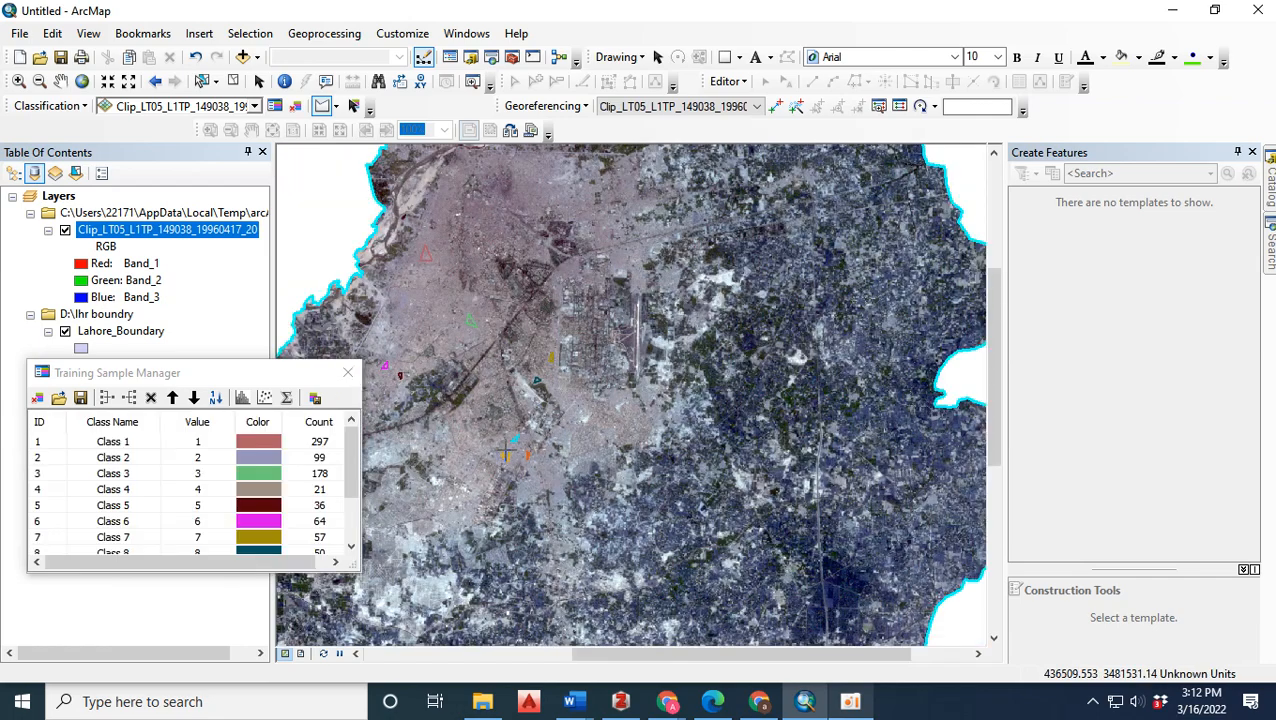
{"action": "scroll", "coordinate": [556, 163], "scroll_direction": "down", "scroll_amount": 5}
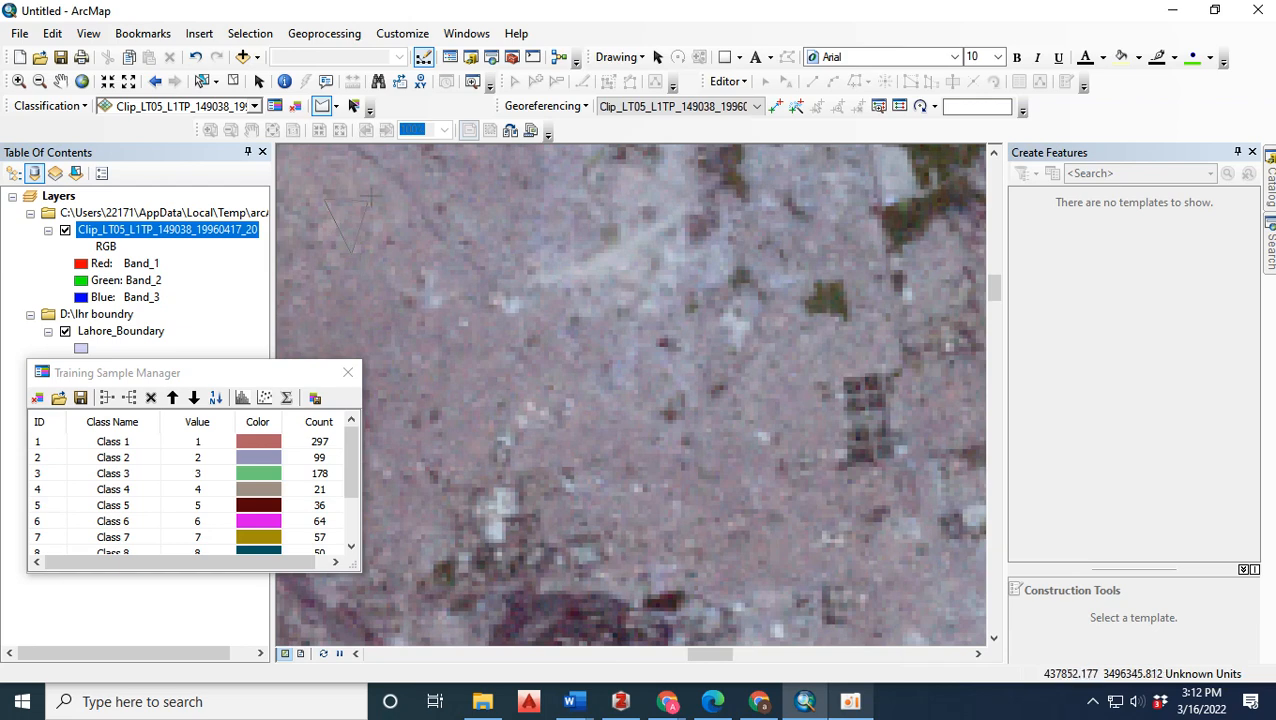
{"action": "double_click", "coordinate": [350, 252]}
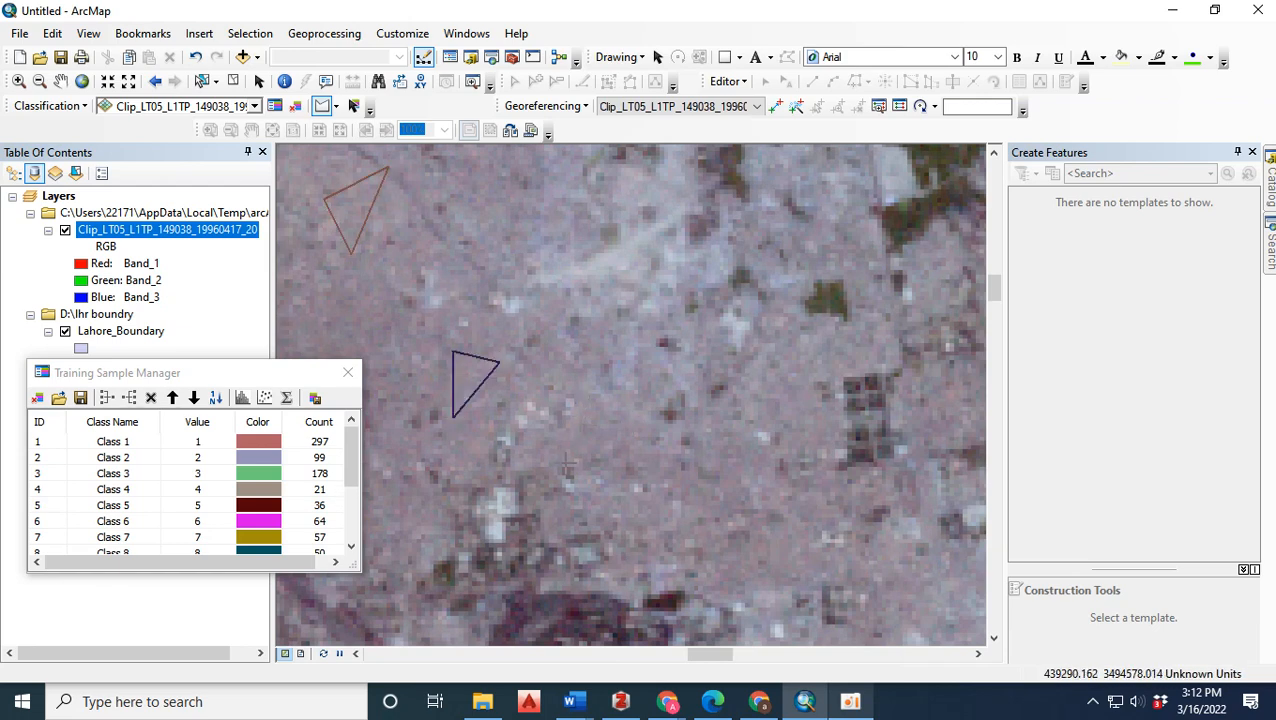
{"action": "left_click", "coordinate": [575, 441]}
{"action": "double_click", "coordinate": [646, 419]}
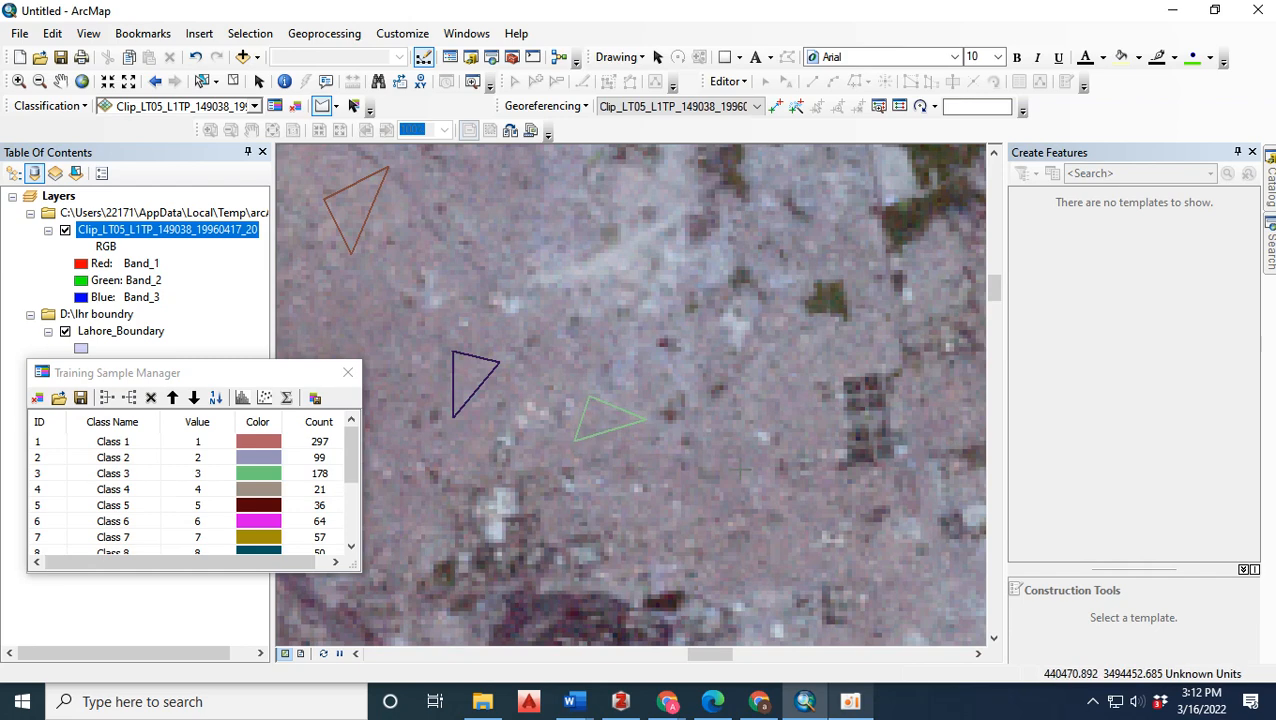
{"action": "left_click", "coordinate": [711, 452]}
{"action": "left_click", "coordinate": [738, 521]}
{"action": "double_click", "coordinate": [745, 448]}
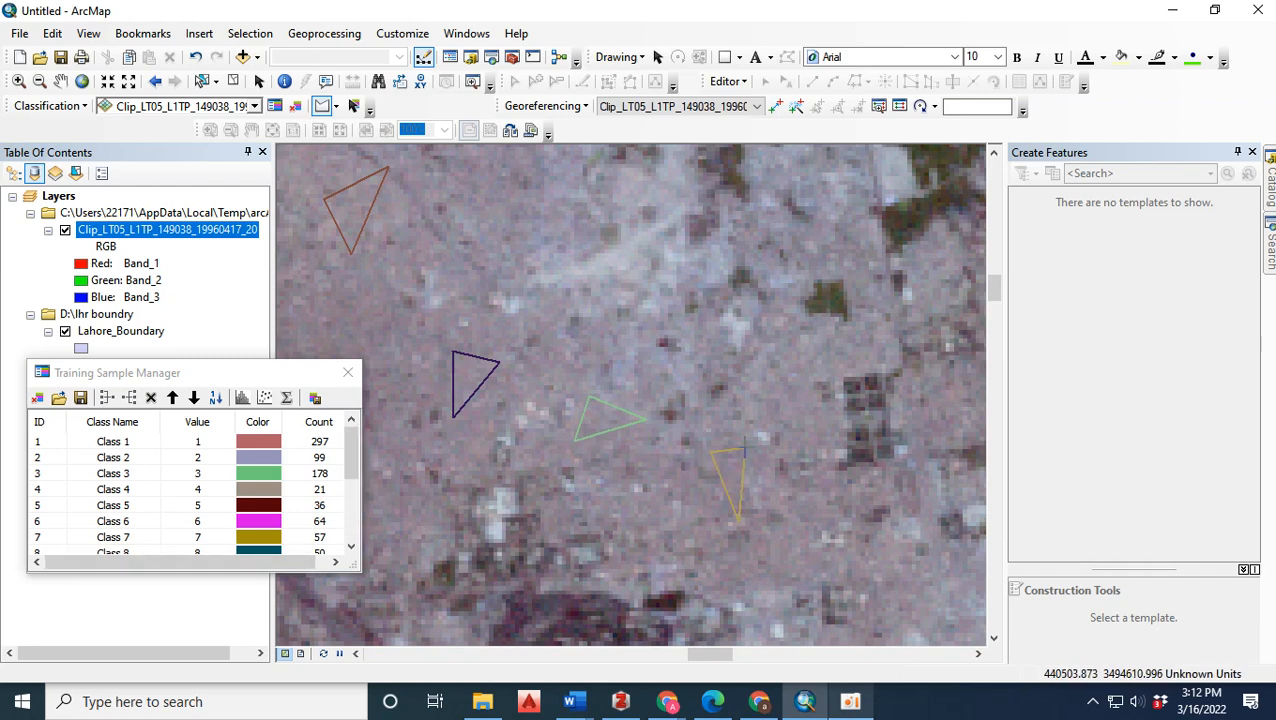
Merge all fifteen training samples into a single class and name it Buildup.
{"action": "left_click", "coordinate": [58, 452]}
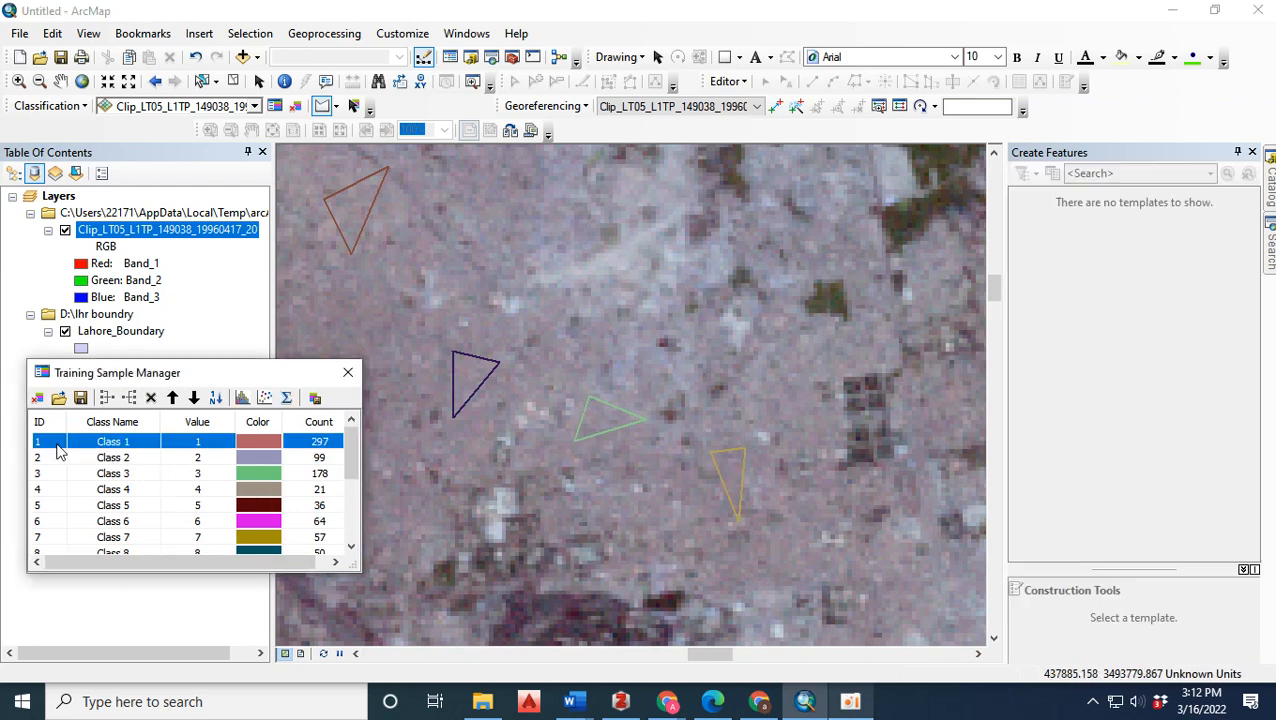
{"action": "left_click_drag", "start_coordinate": [352, 547], "coordinate": [352, 547]}
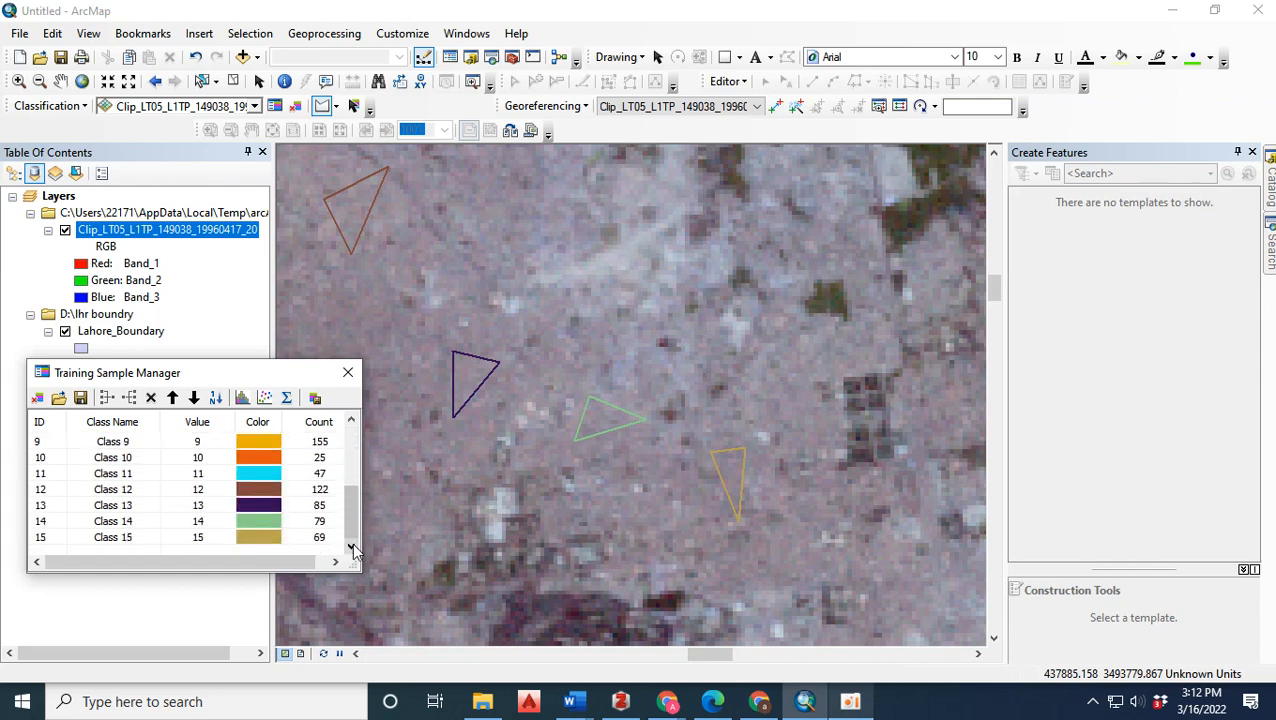
{"action": "left_click", "coordinate": [52, 540], "text": "shift"}
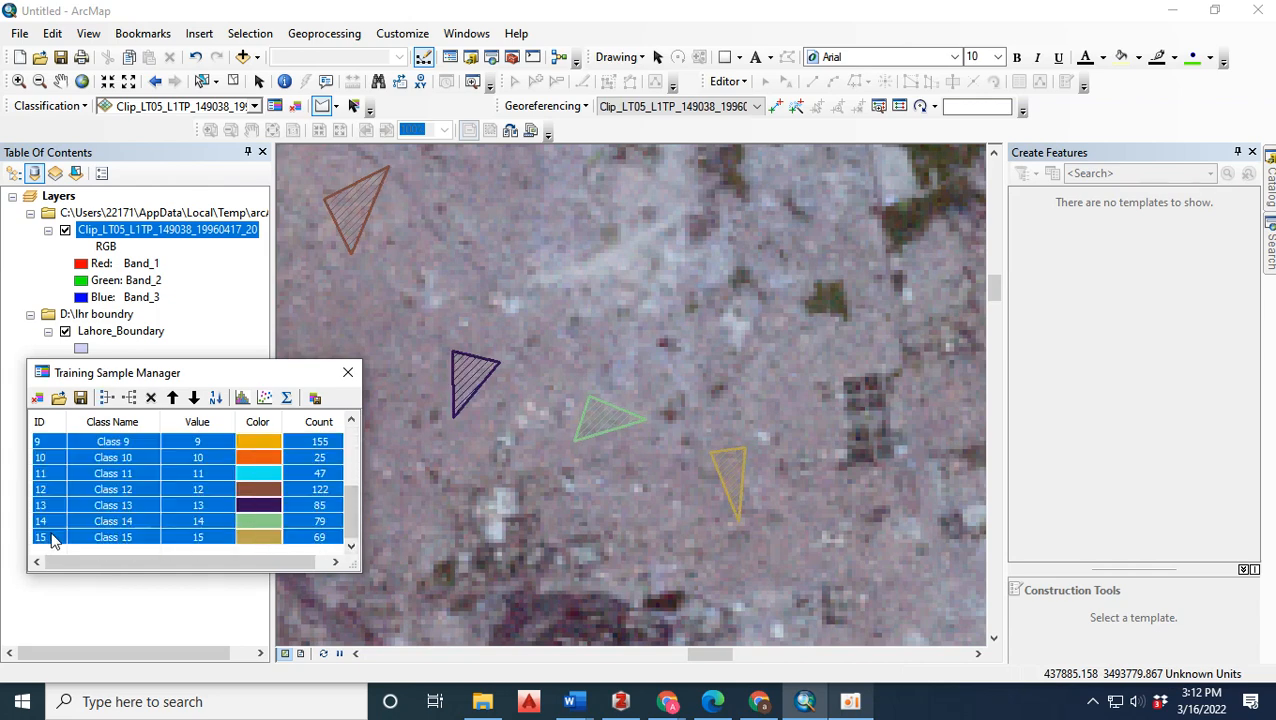
{"action": "left_click", "coordinate": [107, 398]}
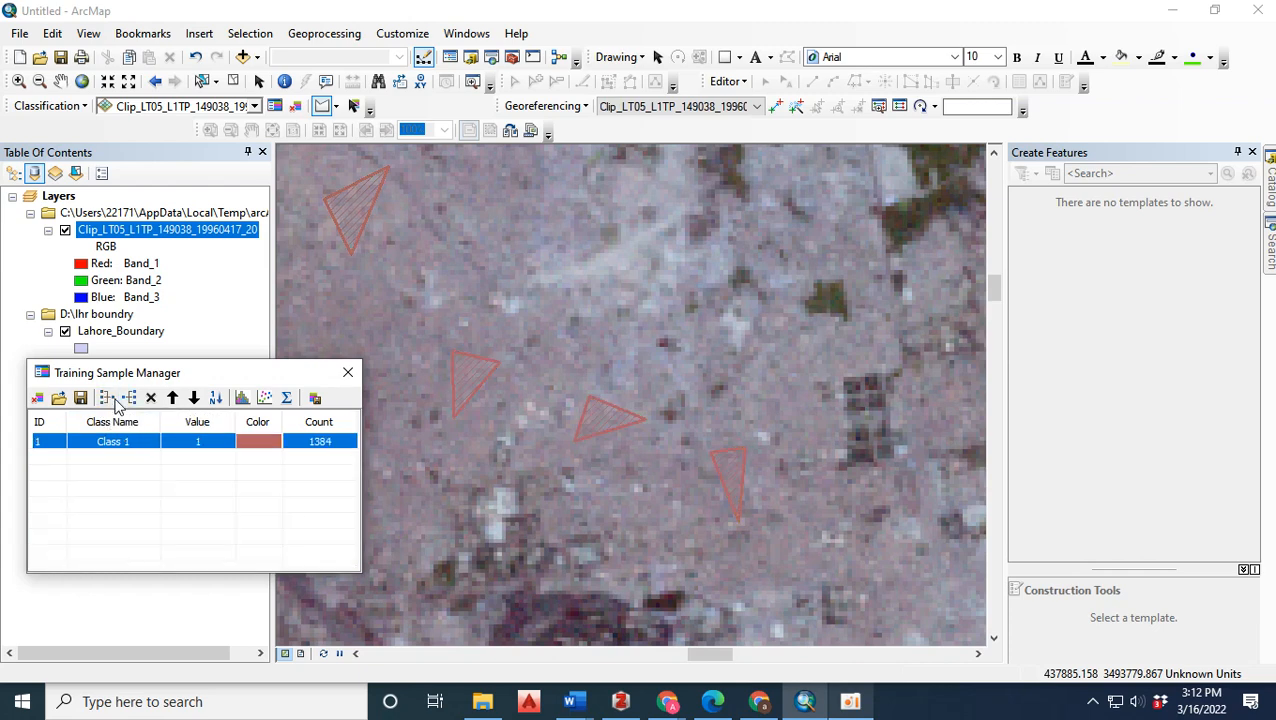
{"action": "left_click", "coordinate": [141, 448]}
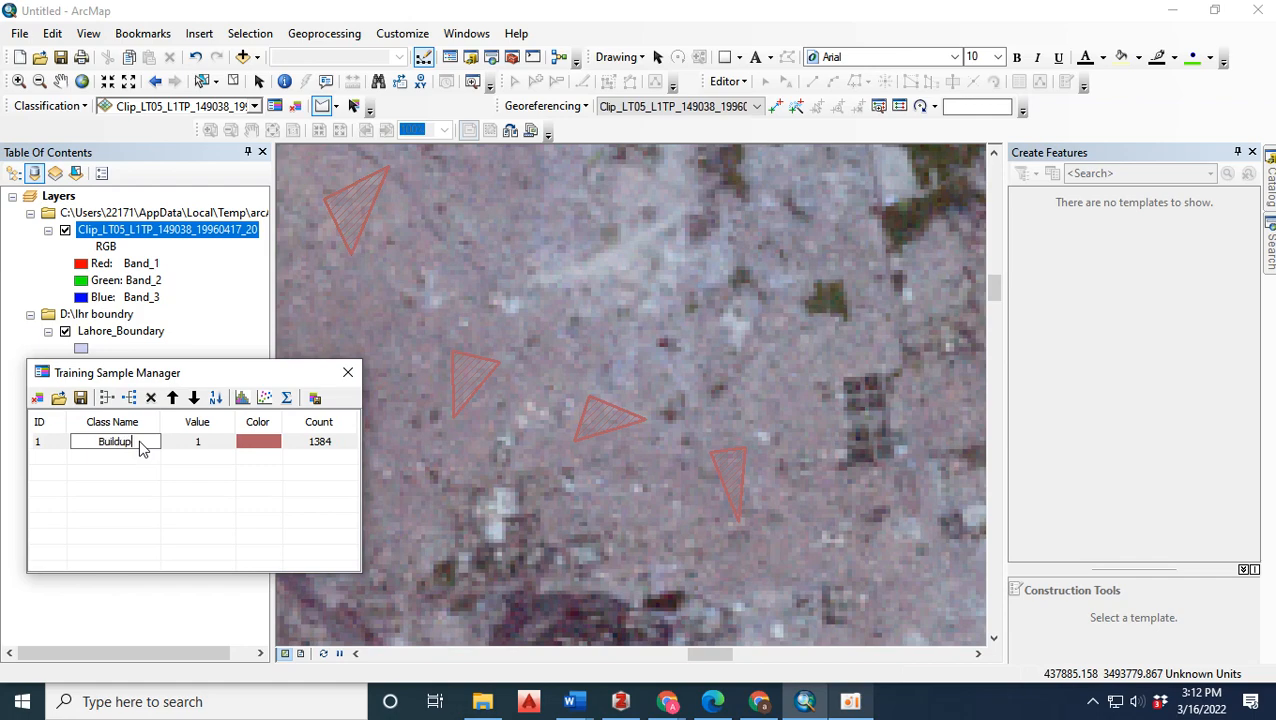
{"action": "key", "text": "Return"}
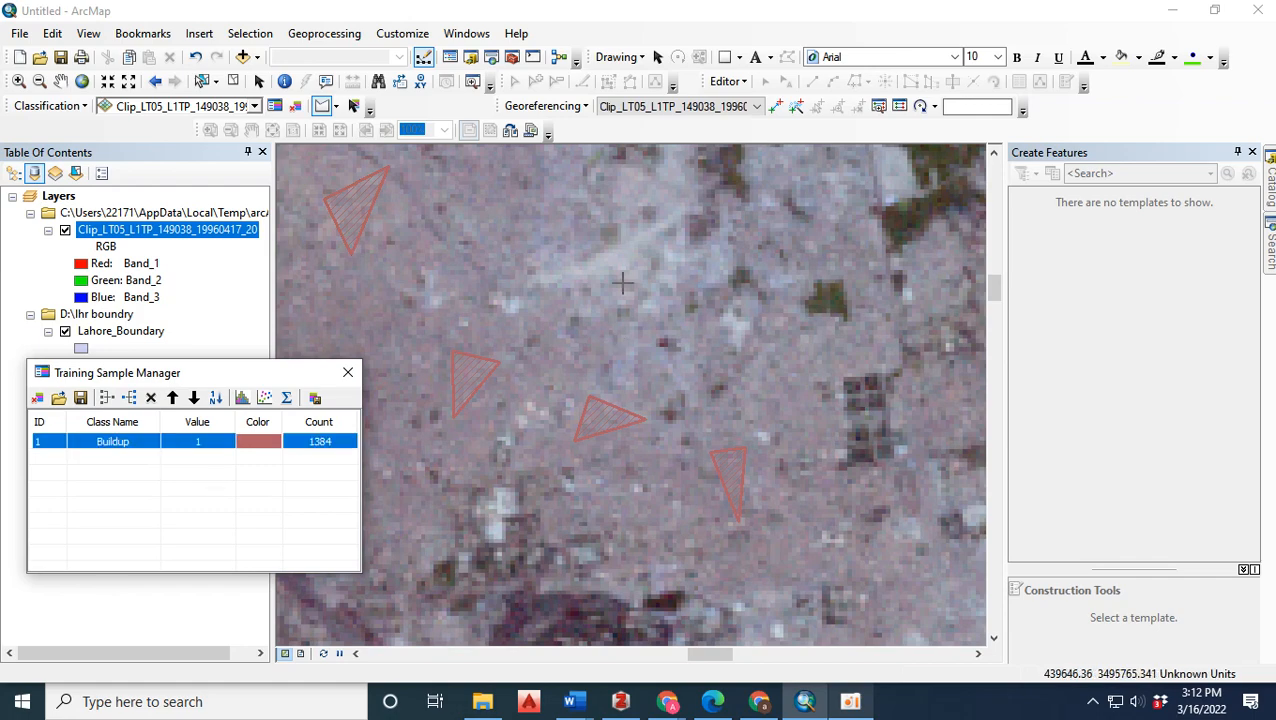
Save the training samples as the shapefile sig in the lhr boundry folder, replacing the existing file.
{"action": "scroll", "coordinate": [621, 285], "scroll_direction": "up", "scroll_amount": 3}
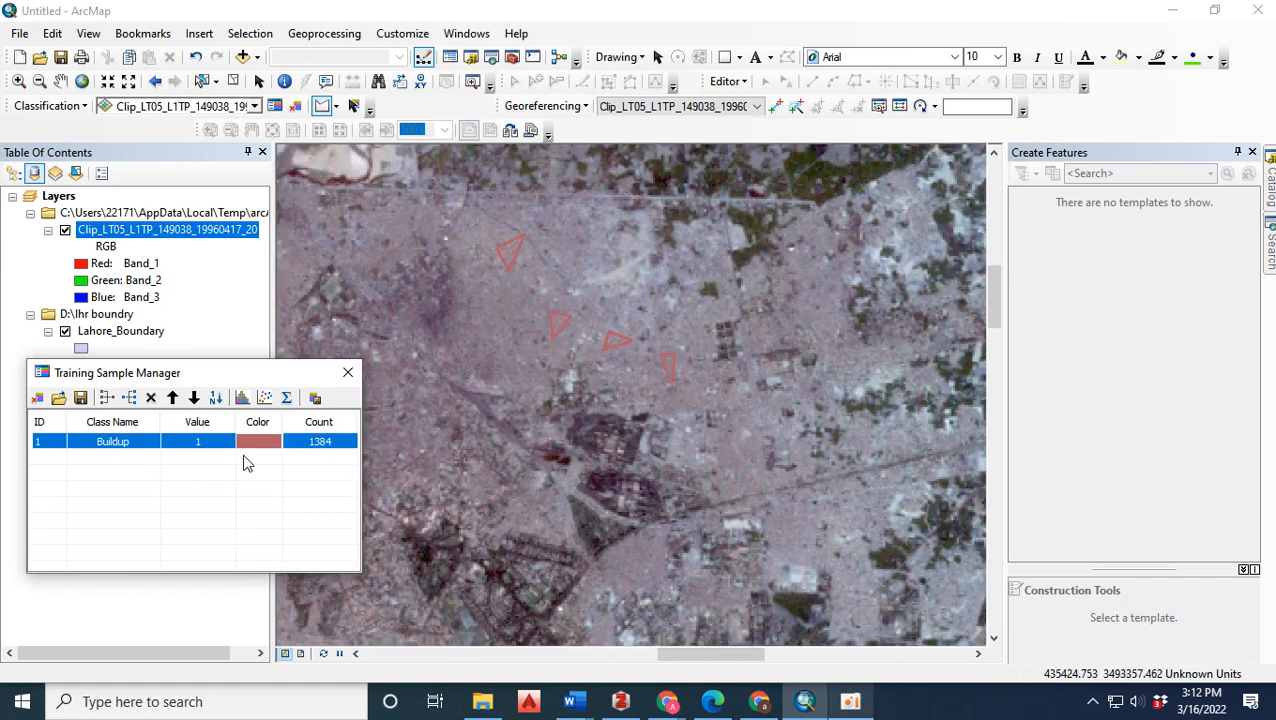
{"action": "left_click", "coordinate": [81, 399]}
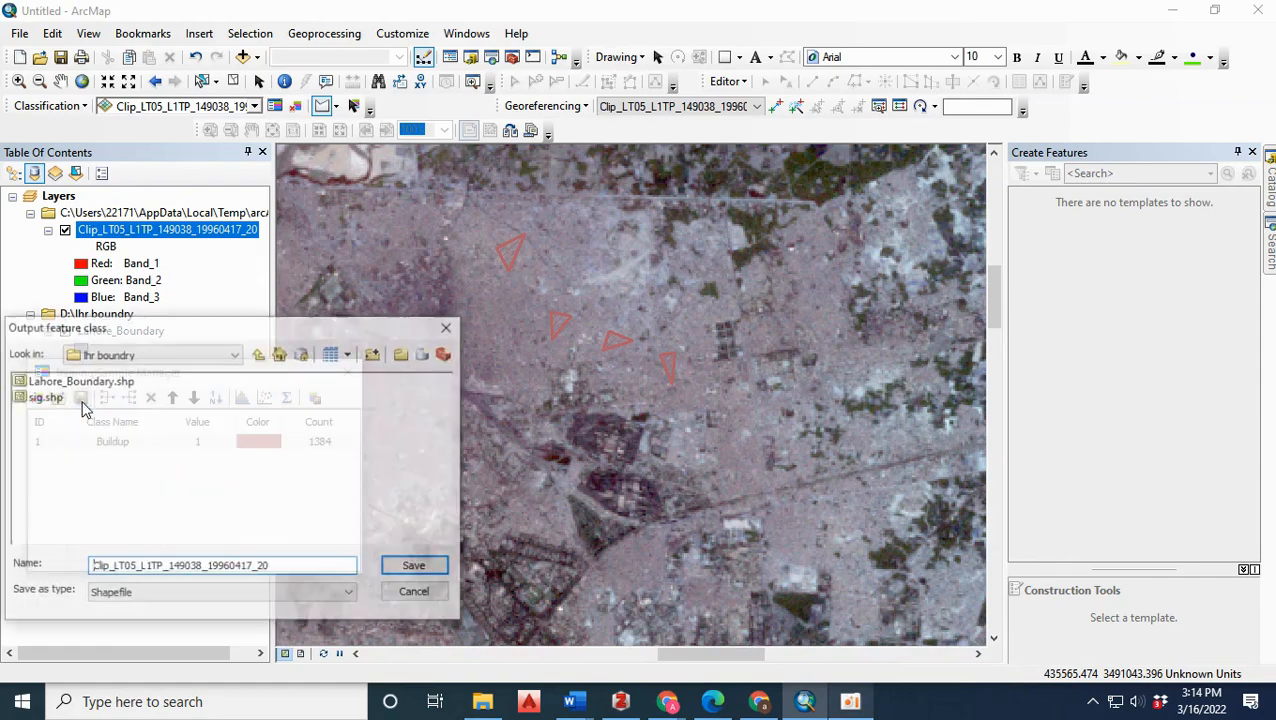
{"action": "double_click", "coordinate": [260, 567]}
{"action": "type", "text": "sig"}
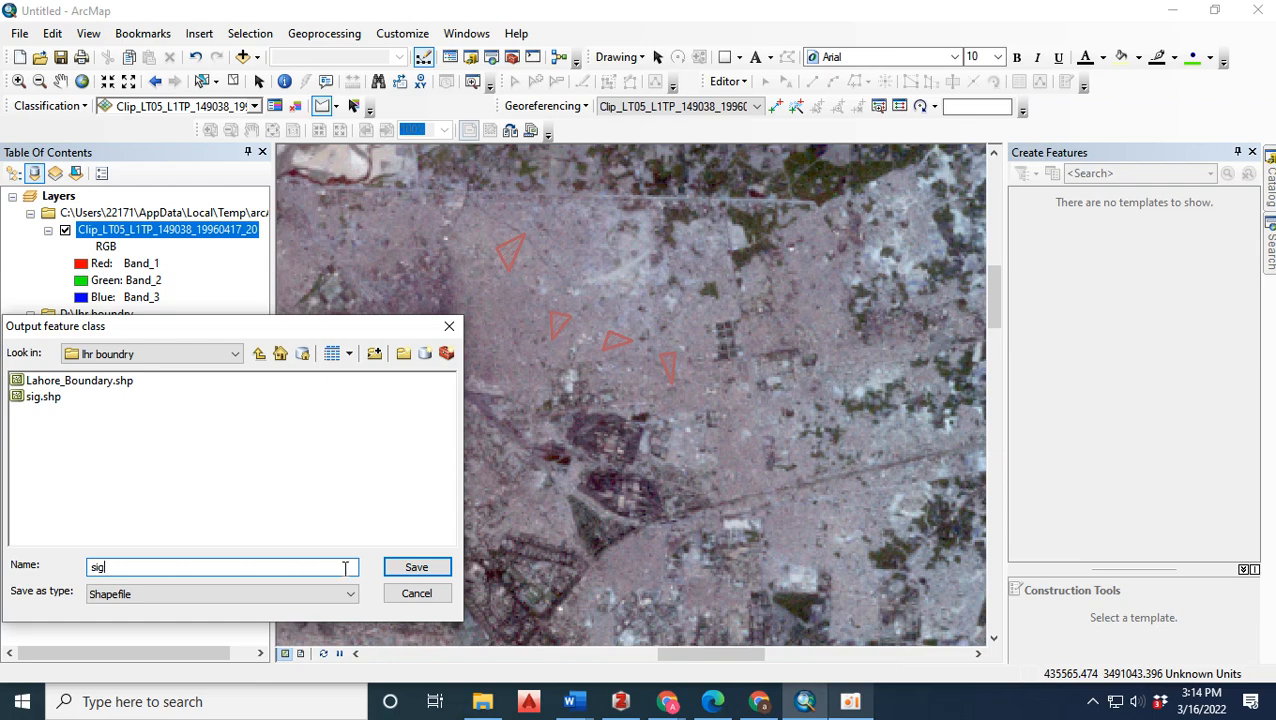
{"action": "left_click", "coordinate": [414, 578]}
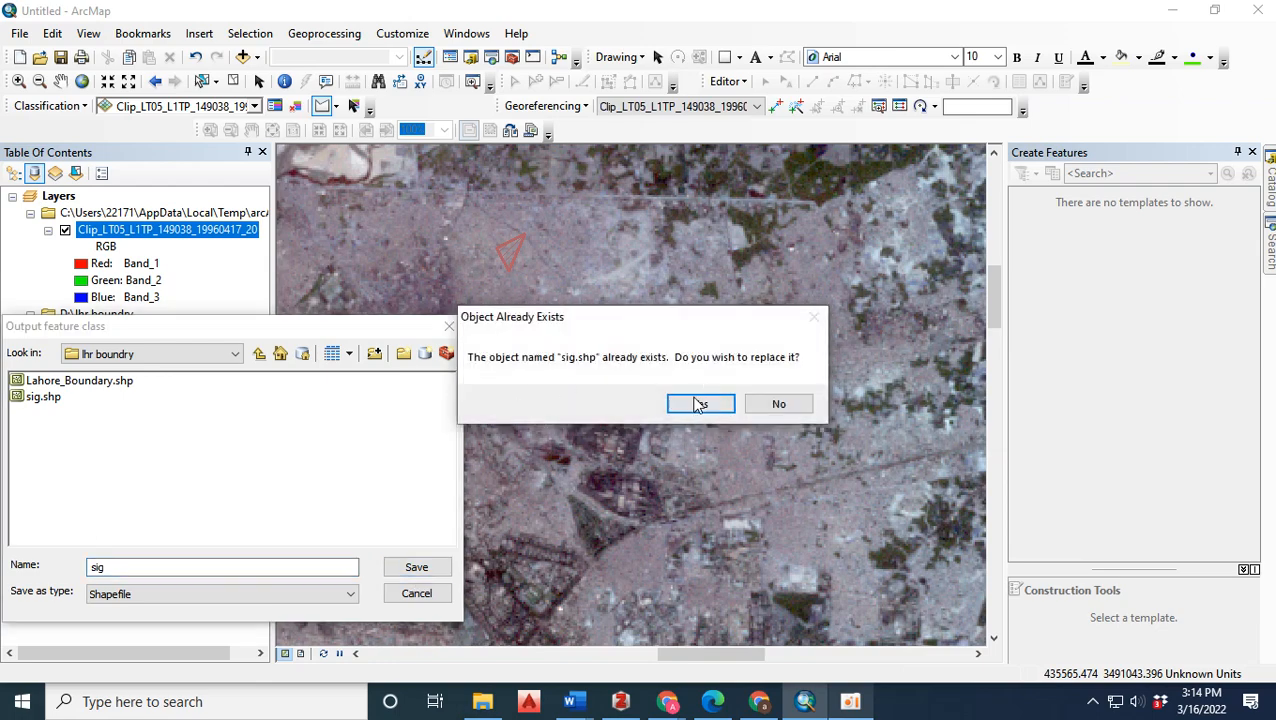
{"action": "left_click", "coordinate": [700, 403]}
Draw a triangular training sample on the dark green vegetation east of the city.
{"action": "scroll", "coordinate": [708, 290], "scroll_direction": "up", "scroll_amount": 5}
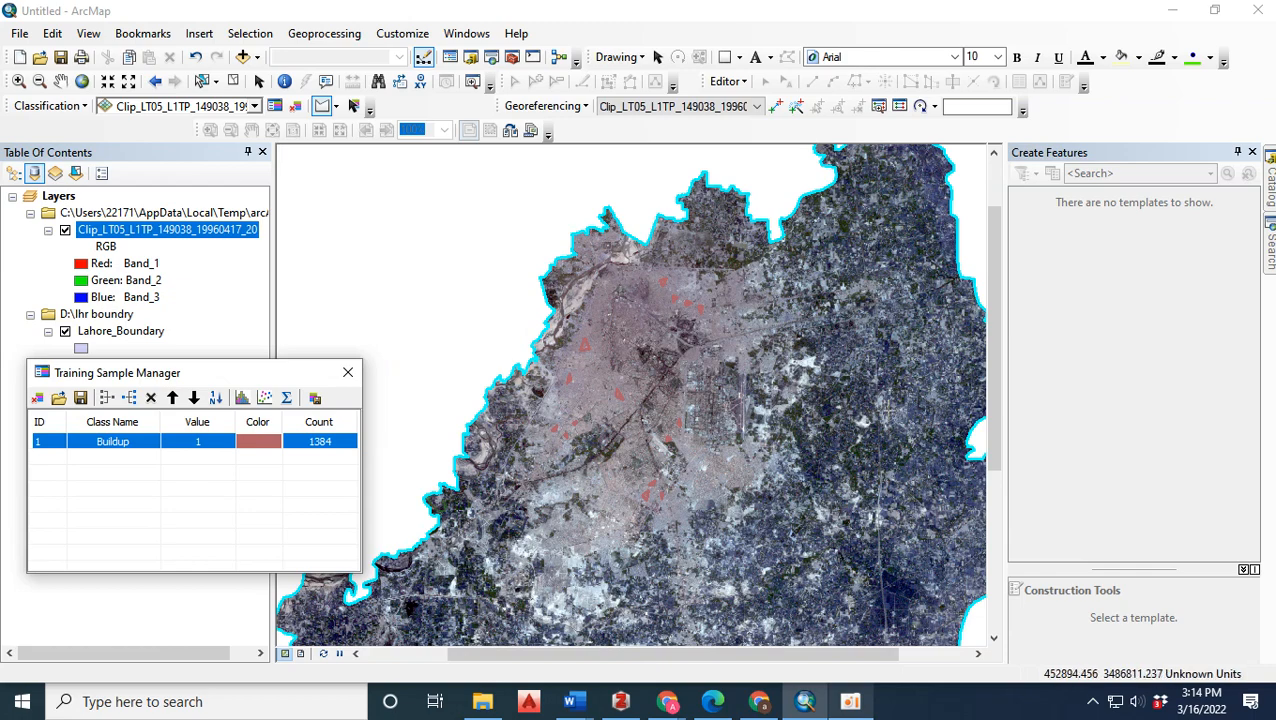
{"action": "scroll", "coordinate": [884, 482], "scroll_direction": "down", "scroll_amount": 3}
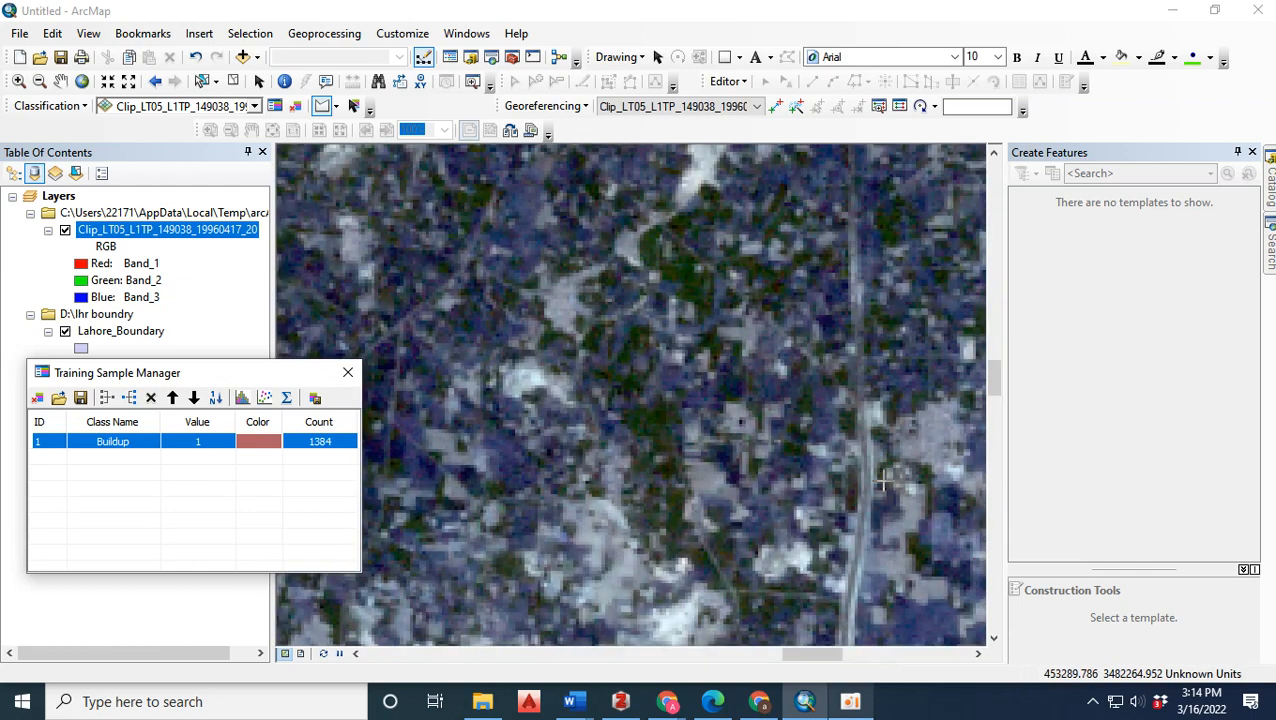
{"action": "scroll", "coordinate": [710, 456], "scroll_direction": "down", "scroll_amount": 2}
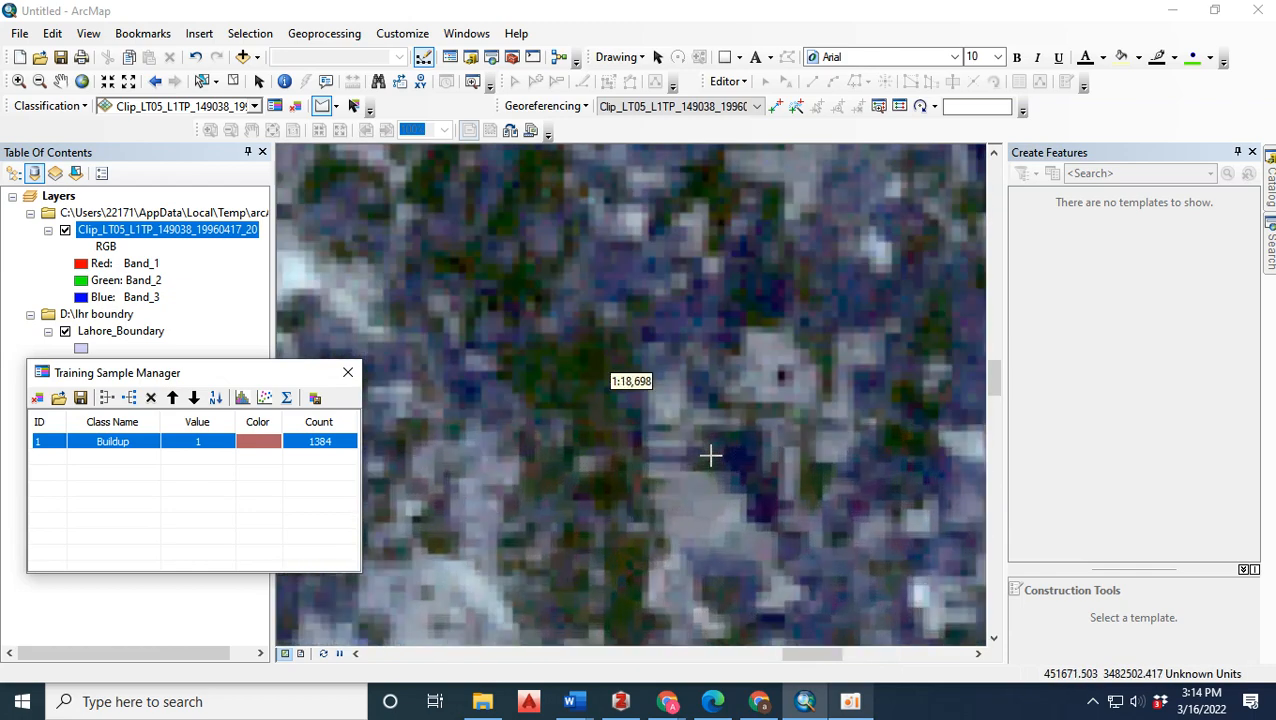
{"action": "left_click", "coordinate": [525, 373]}
{"action": "left_click", "coordinate": [598, 403]}
{"action": "double_click", "coordinate": [606, 346]}
Draw a small triangular training sample on the dark green fields southwest of the city.
{"action": "scroll", "coordinate": [620, 262], "scroll_direction": "up", "scroll_amount": 3}
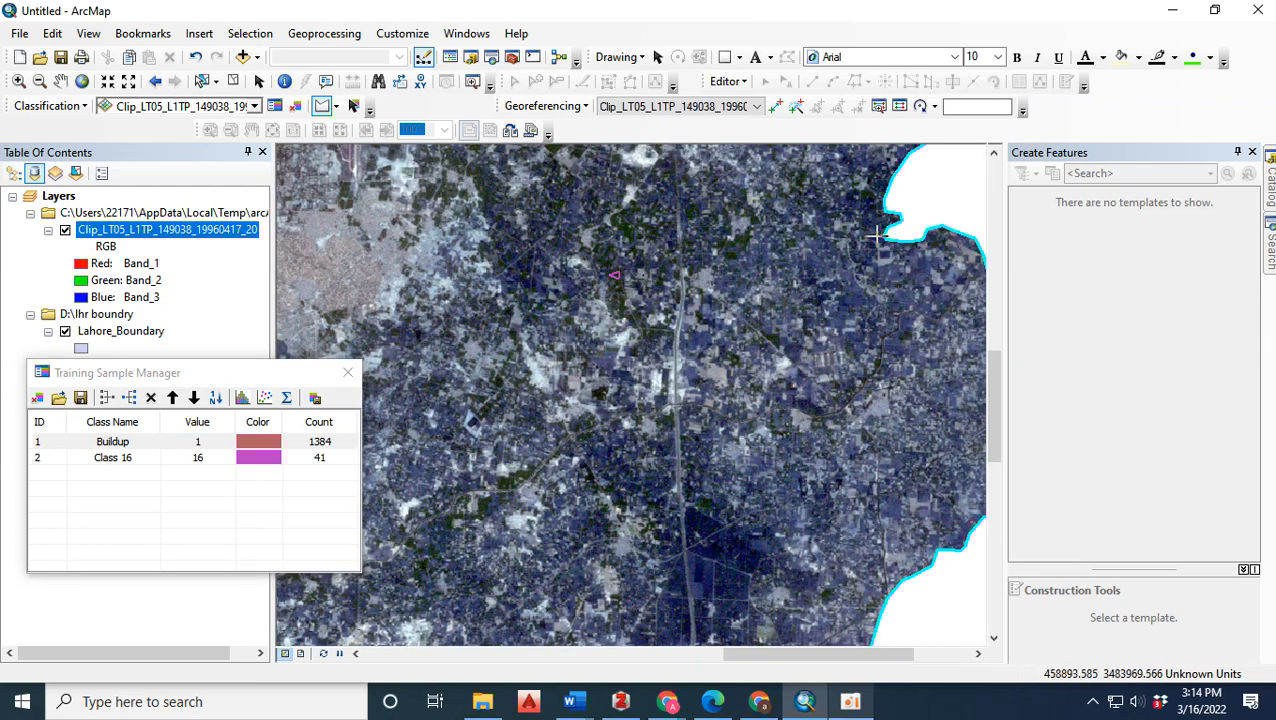
{"action": "scroll", "coordinate": [876, 235], "scroll_direction": "up", "scroll_amount": 2}
{"action": "scroll", "coordinate": [550, 427], "scroll_direction": "up", "scroll_amount": 2}
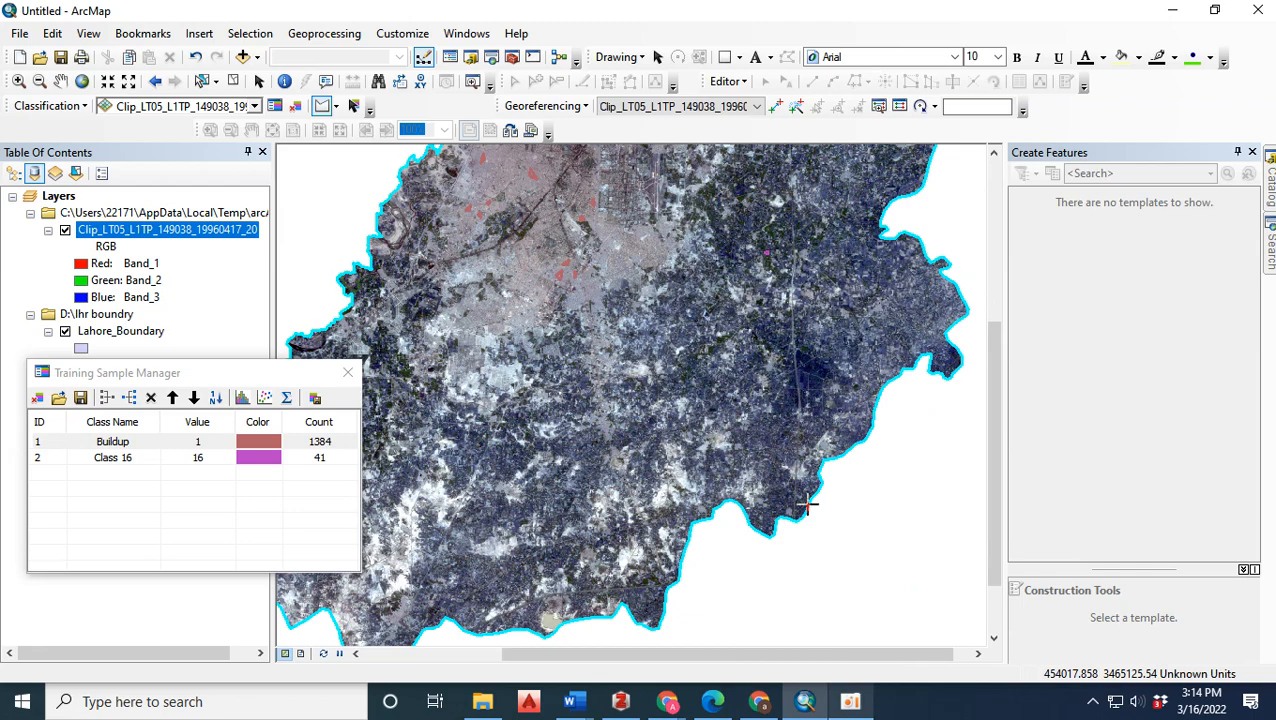
{"action": "scroll", "coordinate": [648, 443], "scroll_direction": "down", "scroll_amount": 3}
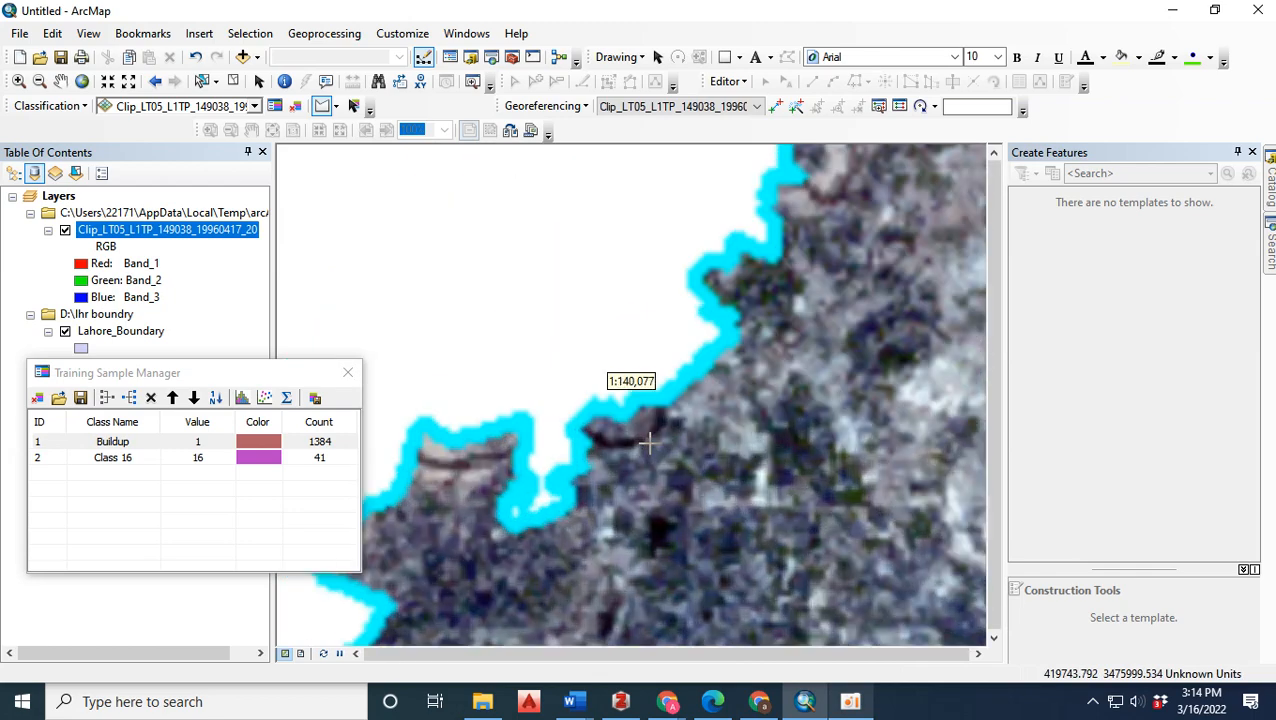
{"action": "scroll", "coordinate": [840, 470], "scroll_direction": "down", "scroll_amount": 4}
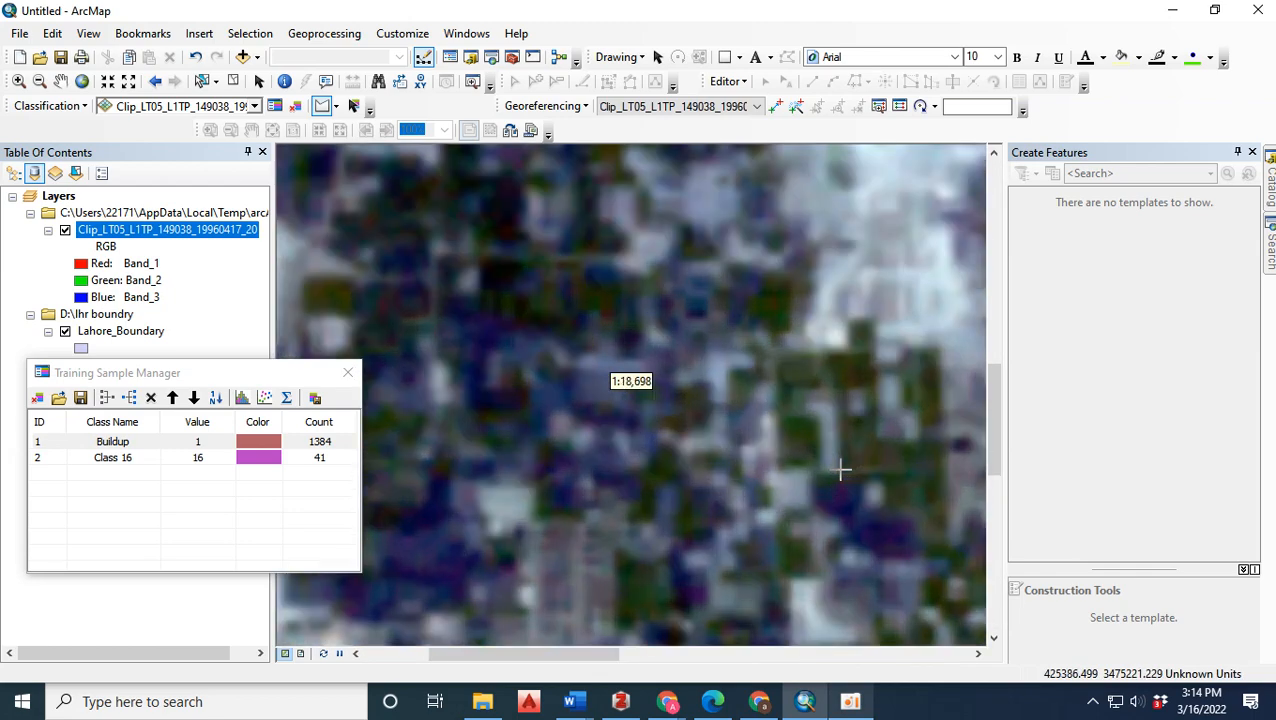
{"action": "left_click", "coordinate": [866, 443]}
{"action": "left_click", "coordinate": [859, 468]}
{"action": "double_click", "coordinate": [920, 470]}
{"action": "scroll", "coordinate": [567, 287], "scroll_direction": "up", "scroll_amount": 3}
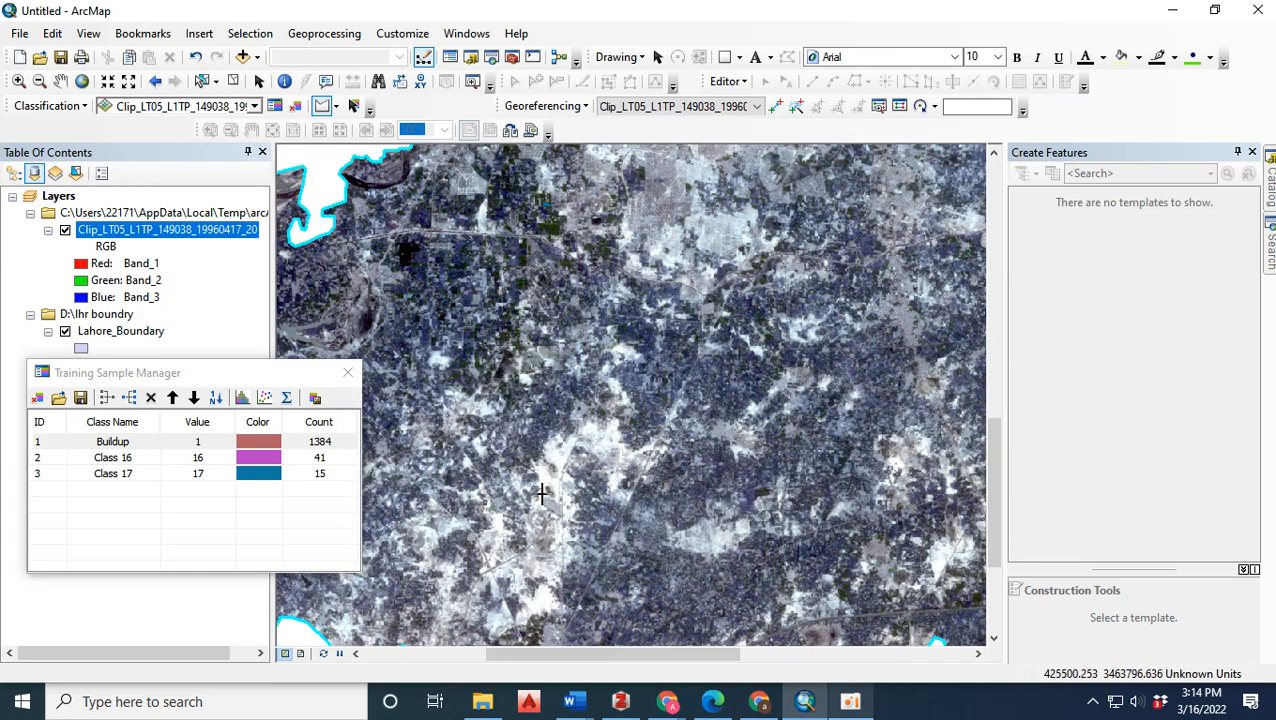
{"action": "scroll", "coordinate": [720, 400], "scroll_direction": "up", "scroll_amount": 2}
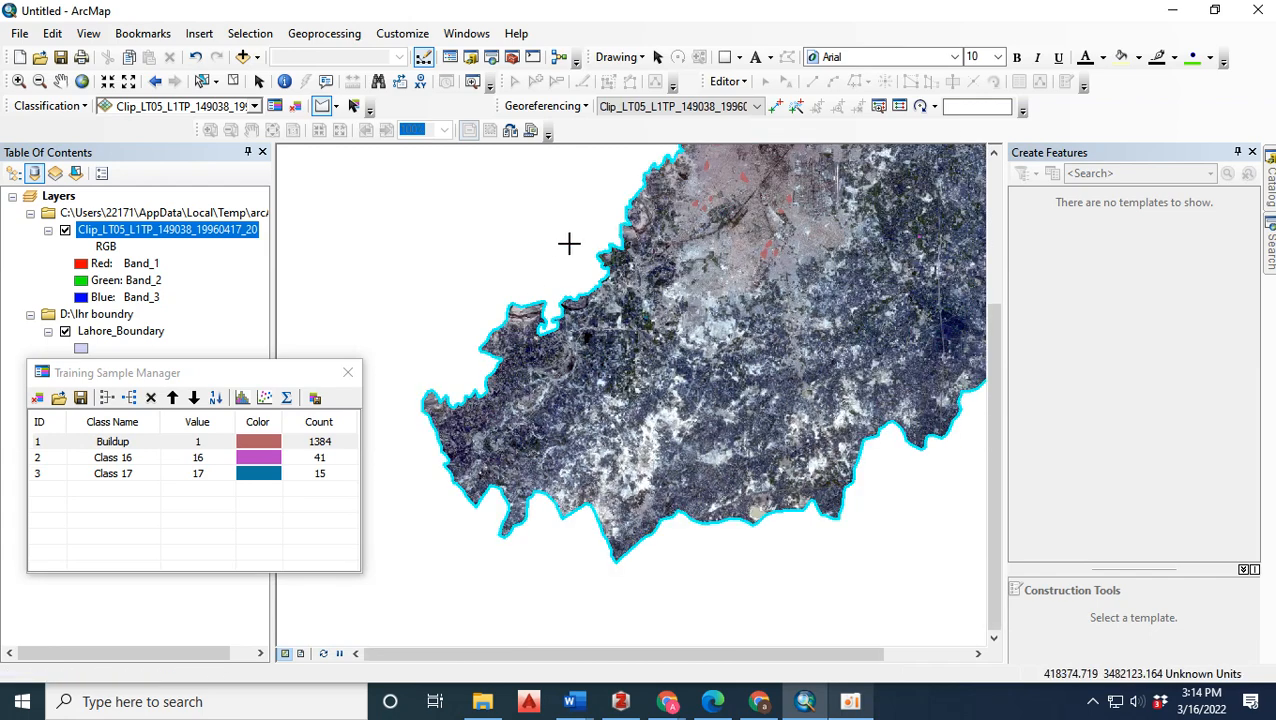
{"action": "scroll", "coordinate": [496, 349], "scroll_direction": "down", "scroll_amount": 1}
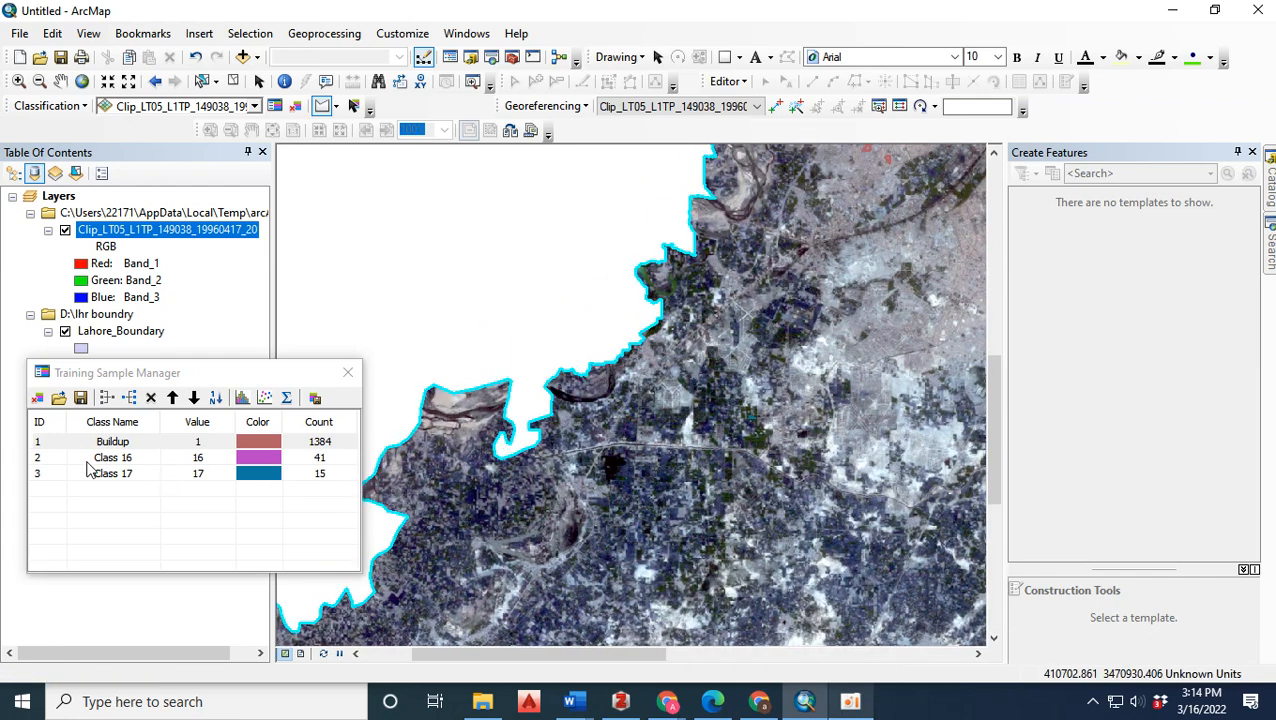
Set the clipped Landsat layer's RGB composite to Band_4 for red, Band_3 for green and Band_2 for blue.
{"action": "right_click", "coordinate": [140, 232]}
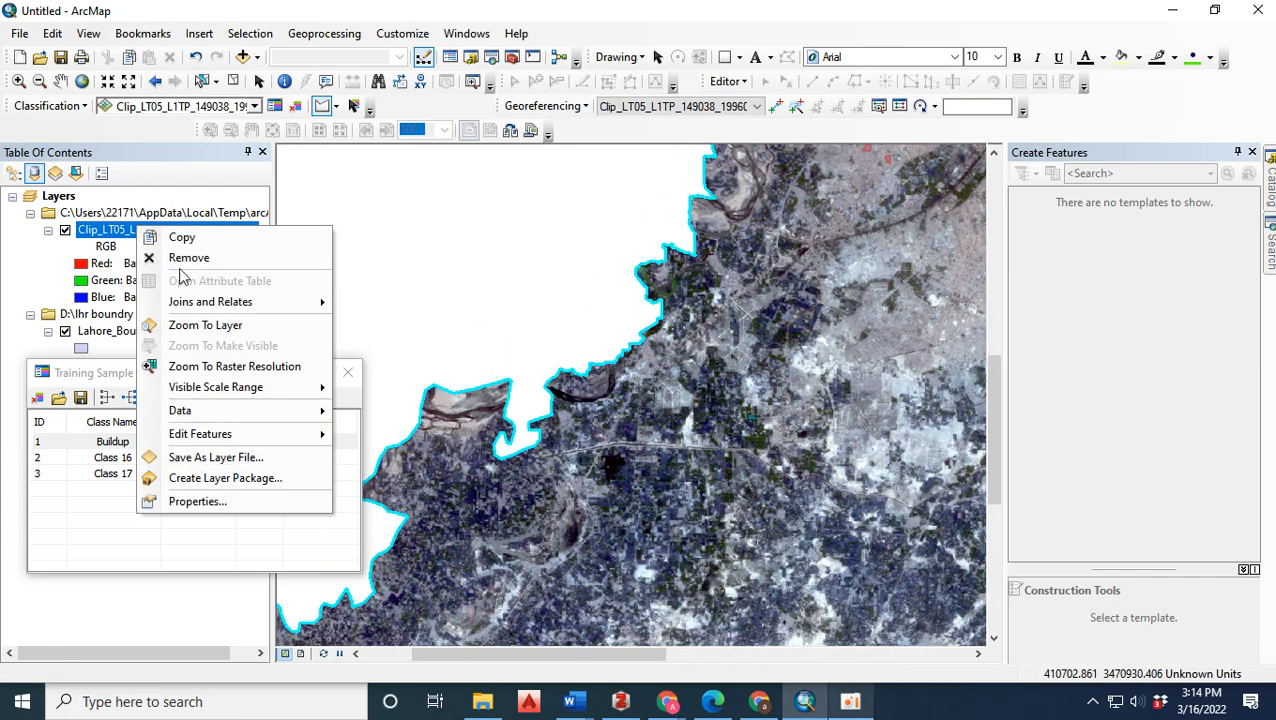
{"action": "left_click", "coordinate": [212, 502]}
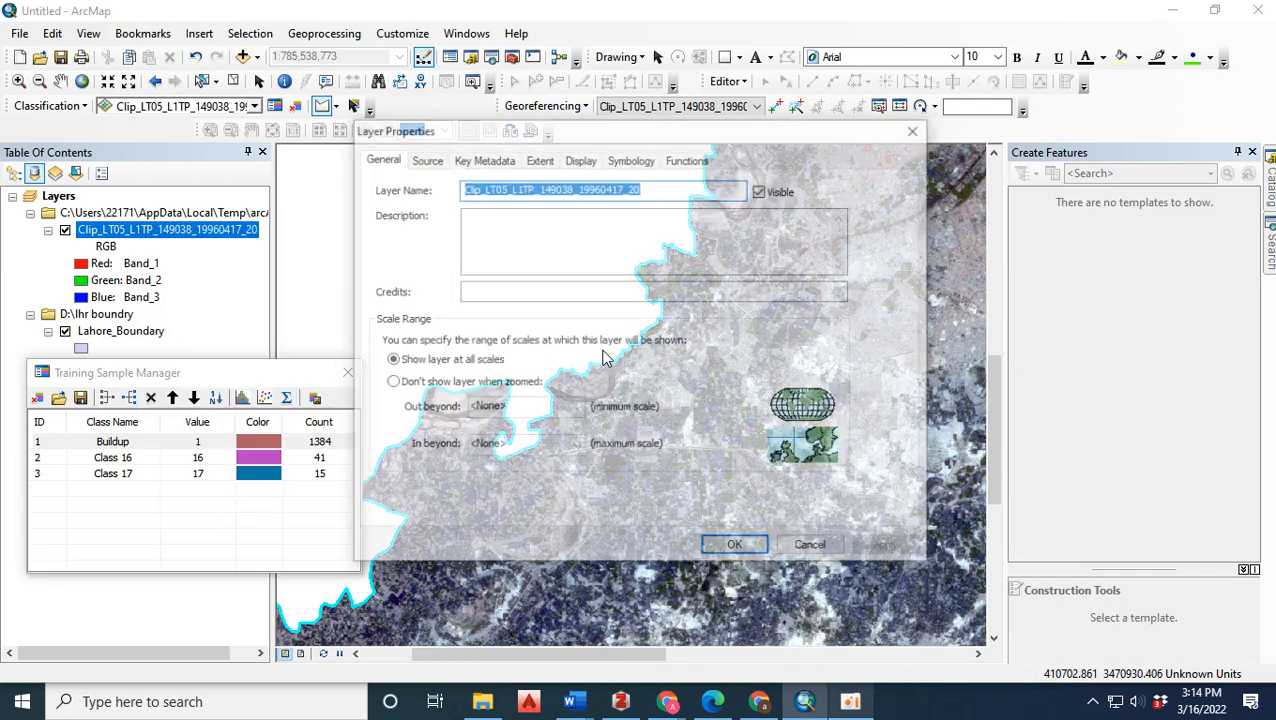
{"action": "left_click", "coordinate": [546, 161]}
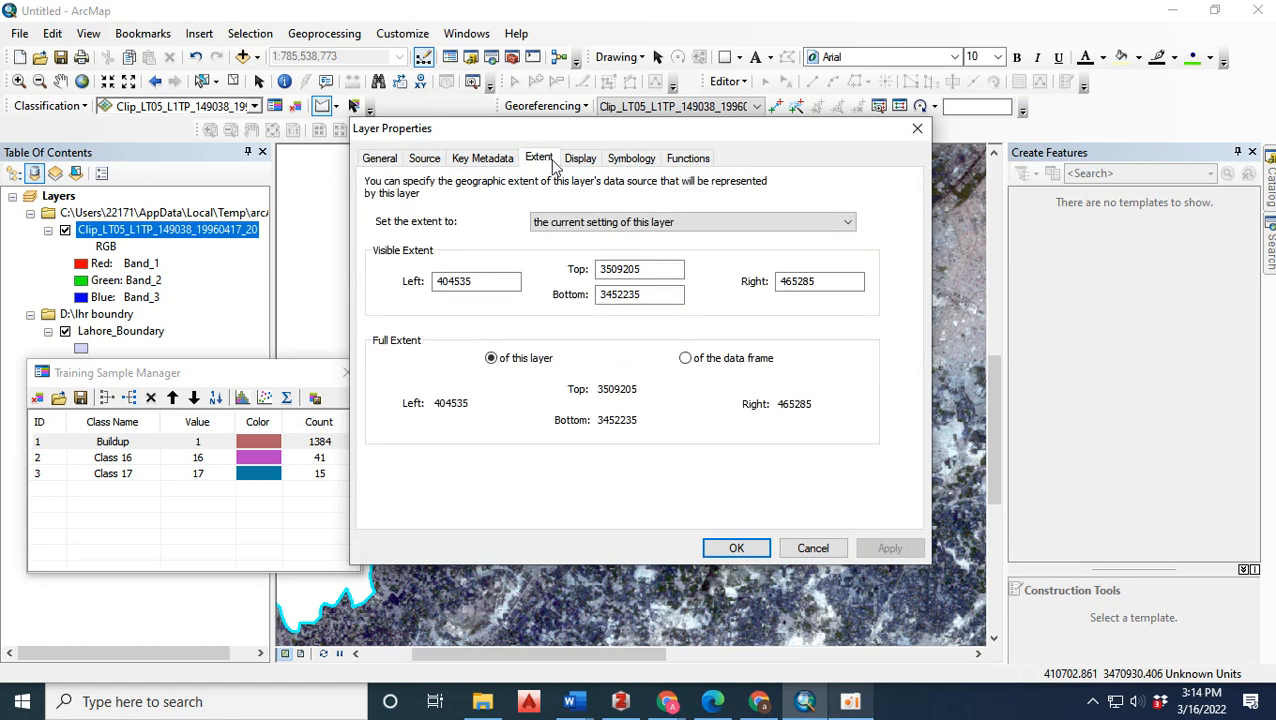
{"action": "left_click", "coordinate": [582, 160]}
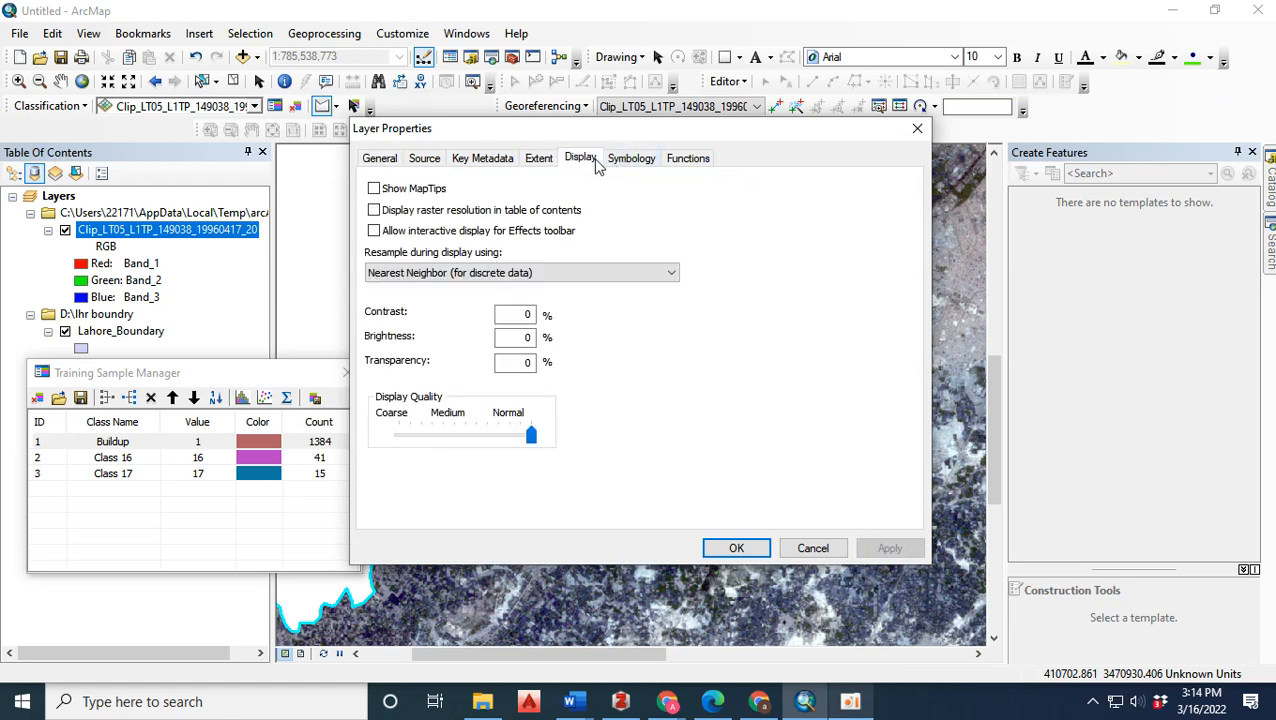
{"action": "left_click", "coordinate": [645, 163]}
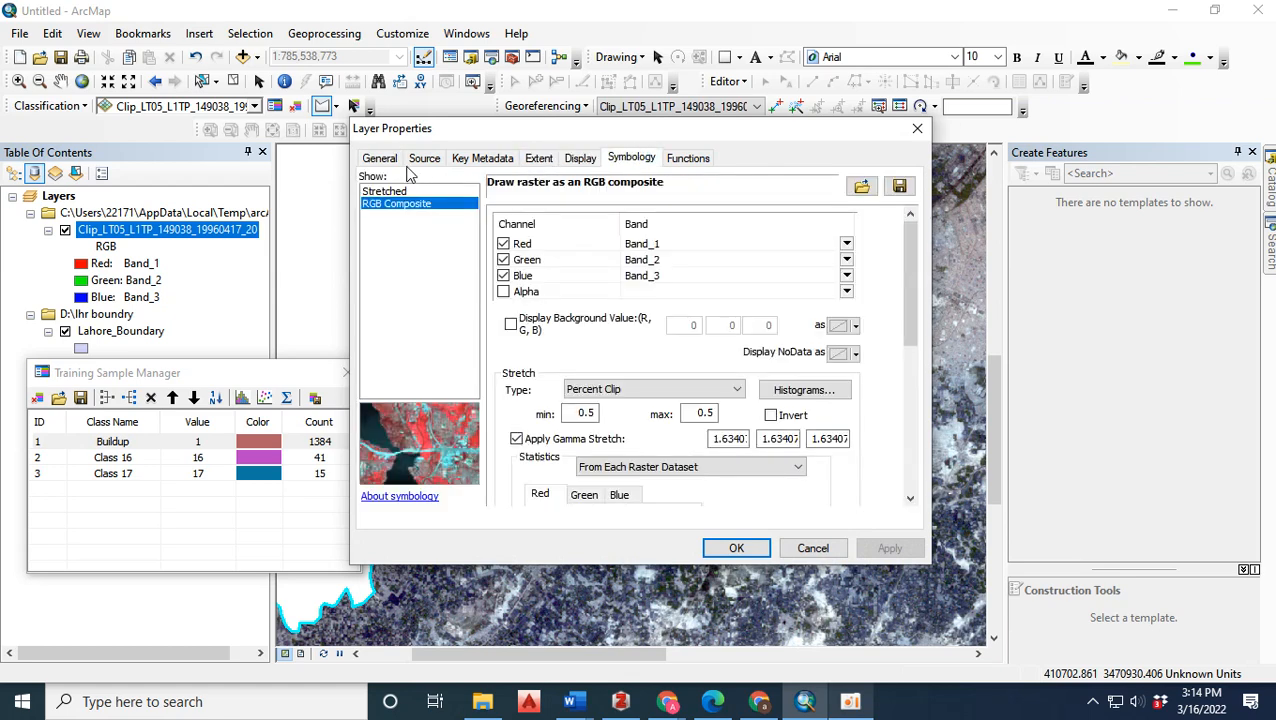
{"action": "left_click", "coordinate": [846, 243]}
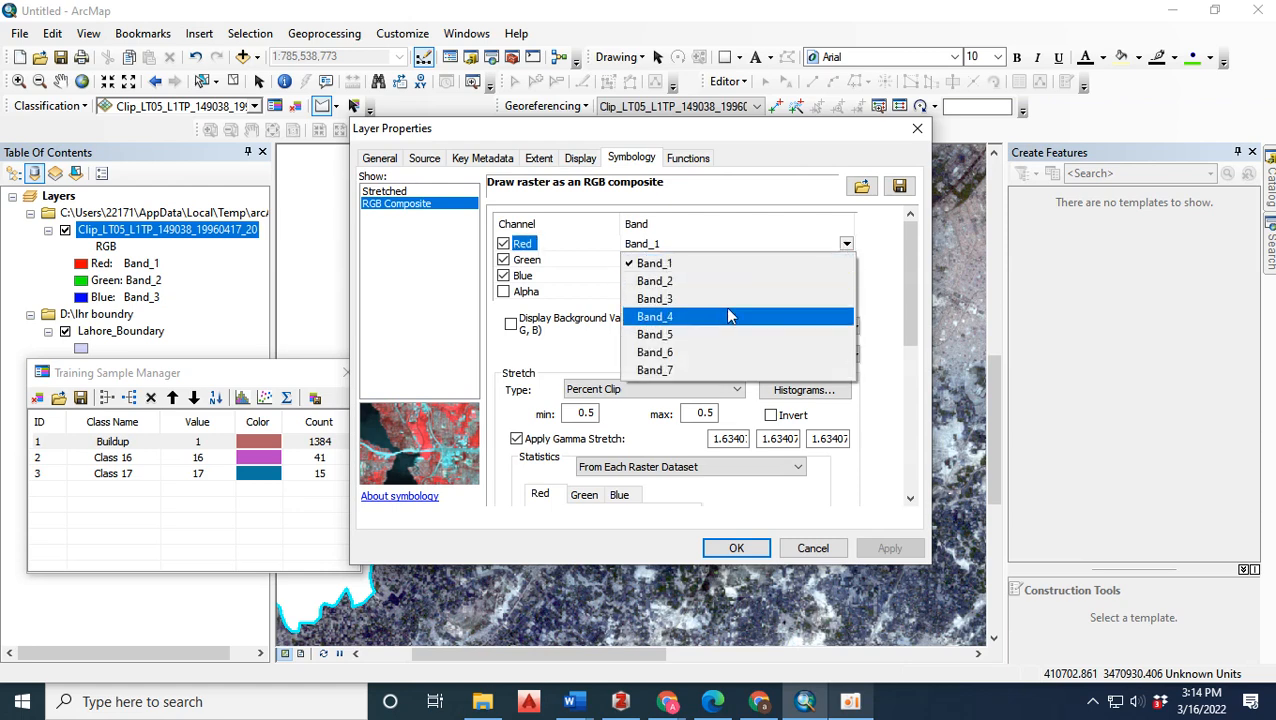
{"action": "left_click", "coordinate": [729, 314]}
{"action": "left_click", "coordinate": [846, 259]}
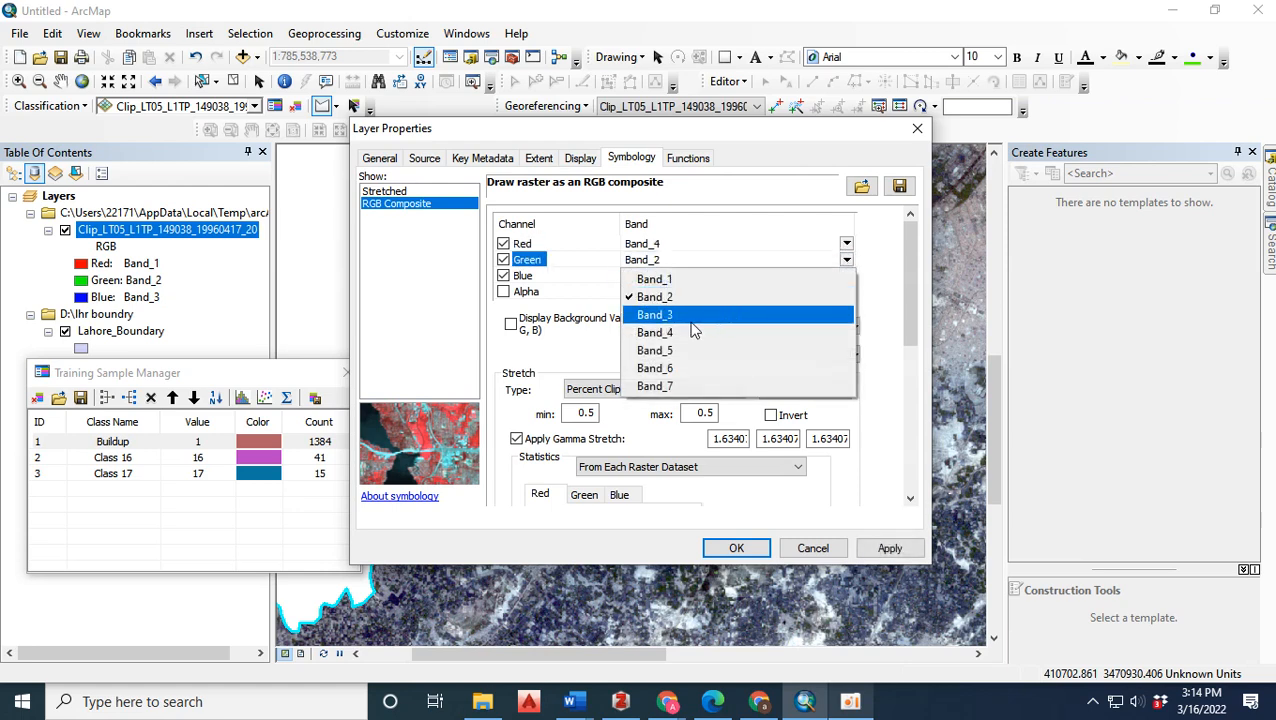
{"action": "left_click", "coordinate": [716, 320]}
{"action": "left_click", "coordinate": [846, 275]}
{"action": "left_click", "coordinate": [740, 316]}
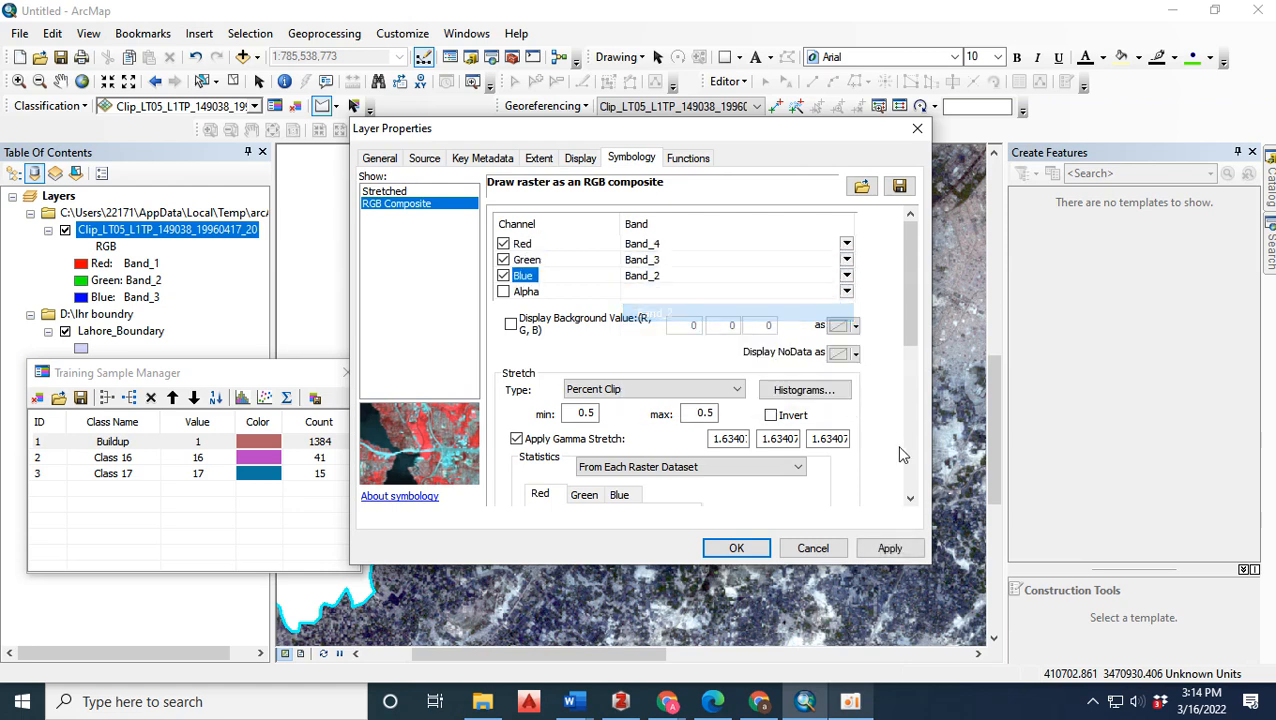
{"action": "left_click", "coordinate": [878, 550]}
{"action": "left_click", "coordinate": [736, 548]}
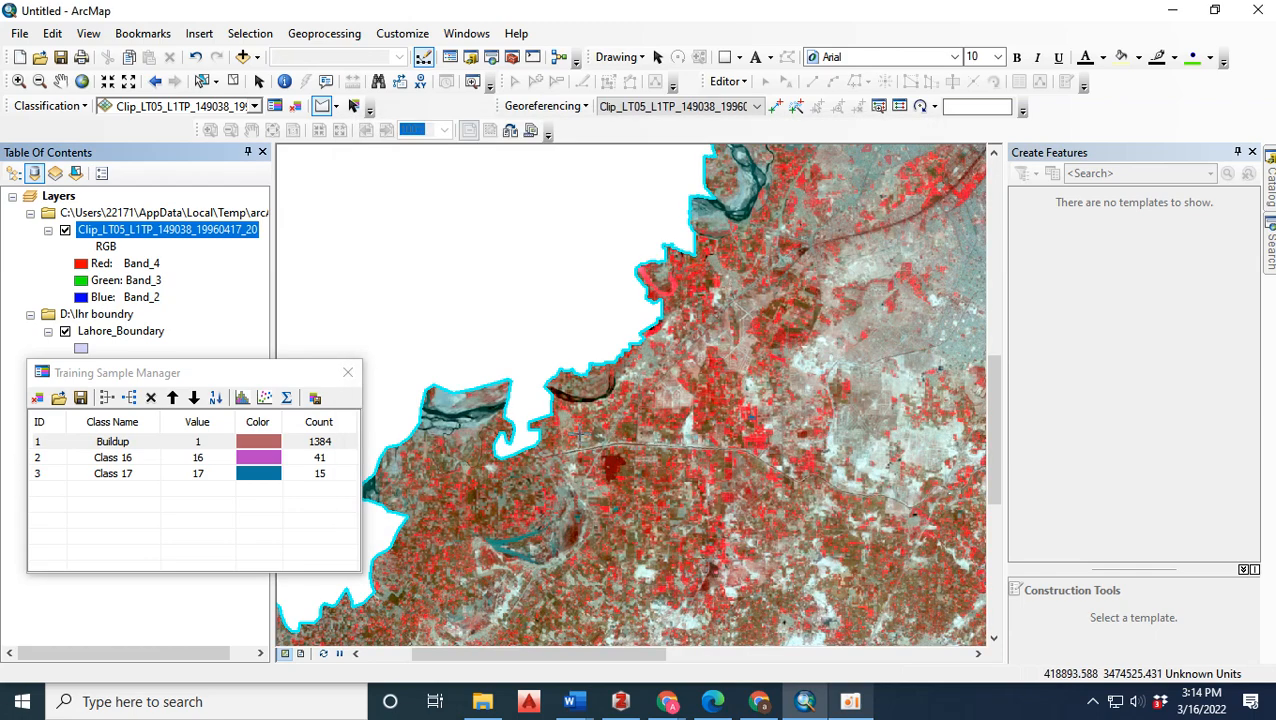
Draw a triangular training sample on the red vegetation just east of the pale housing layout southwest of the city.
{"action": "scroll", "coordinate": [701, 402], "scroll_direction": "up", "scroll_amount": 5}
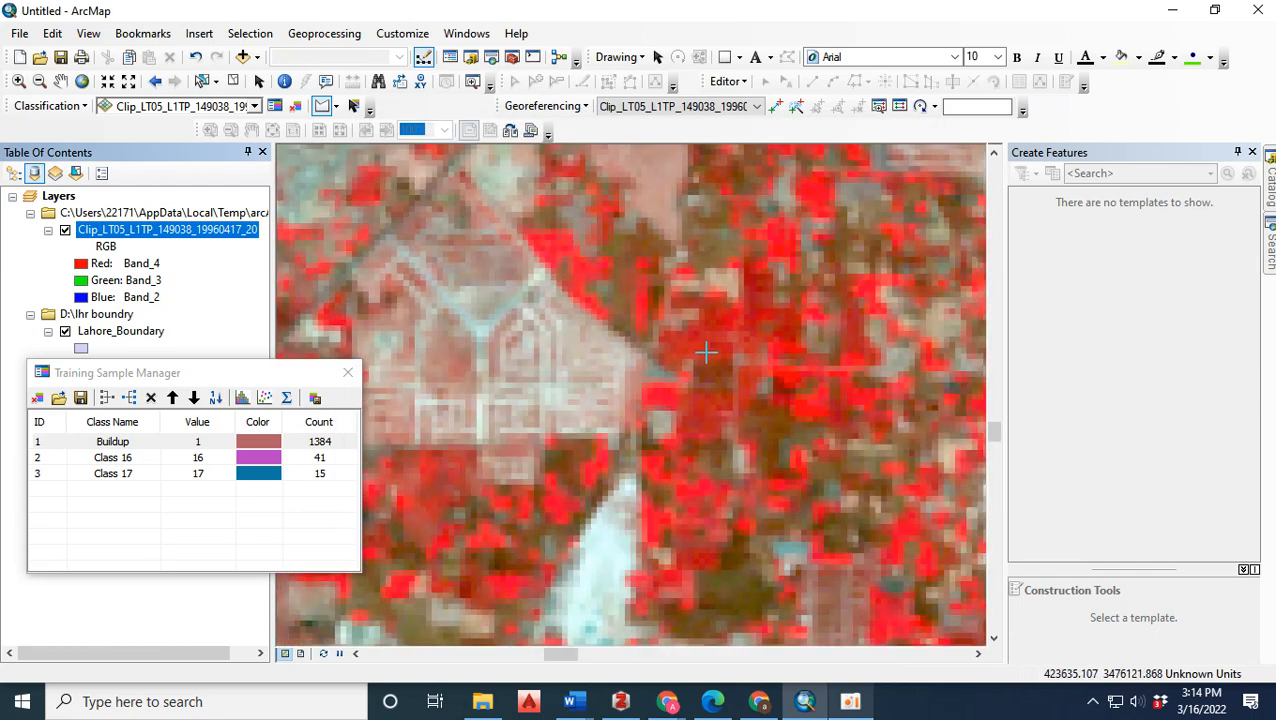
{"action": "left_click", "coordinate": [698, 330]}
{"action": "left_click", "coordinate": [742, 350]}
{"action": "double_click", "coordinate": [761, 298]}
Draw two triangular training samples south of the main road, one on the dark red patch and one on the vegetation farther east.
{"action": "scroll", "coordinate": [761, 313], "scroll_direction": "down", "scroll_amount": 3}
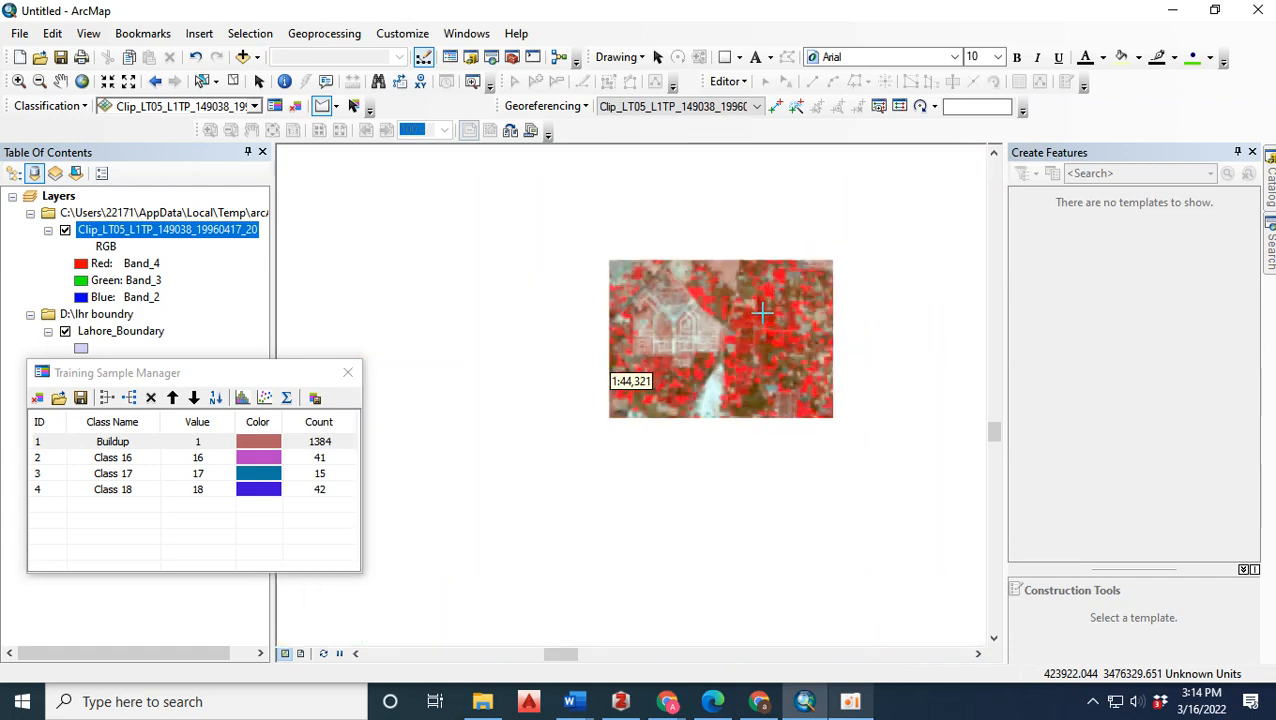
{"action": "scroll", "coordinate": [508, 522], "scroll_direction": "up", "scroll_amount": 2}
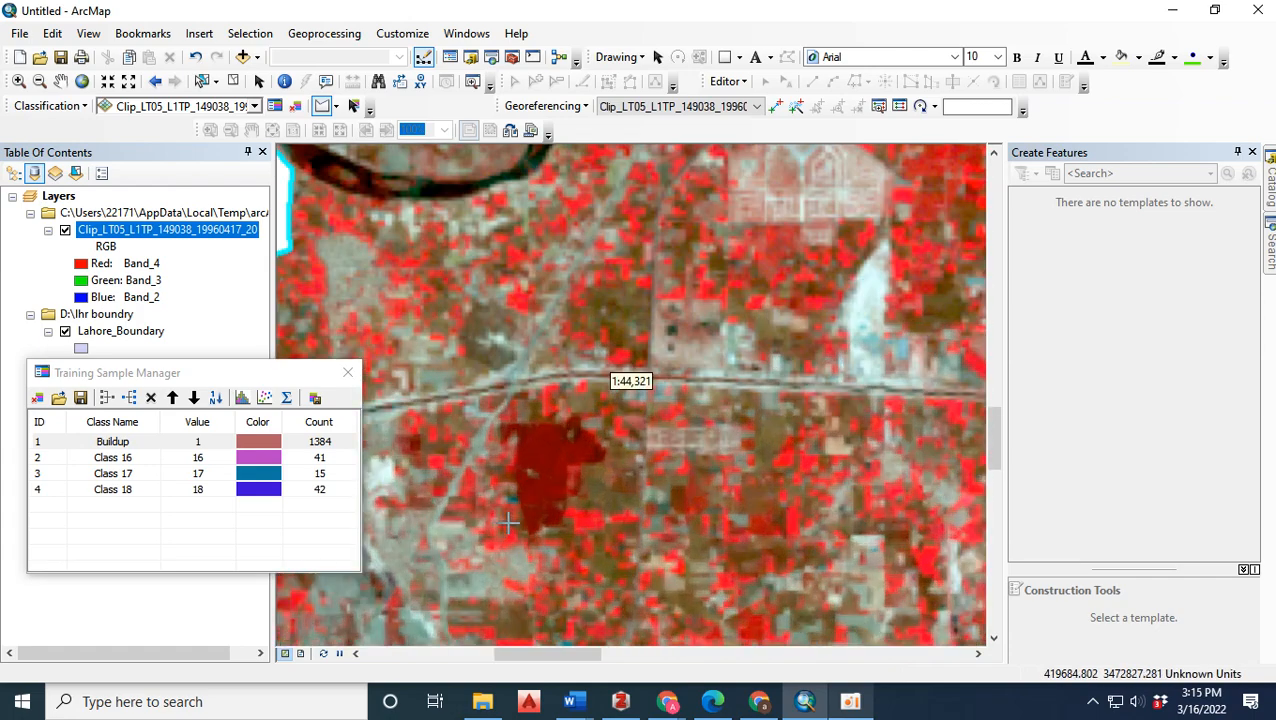
{"action": "left_click", "coordinate": [526, 504]}
{"action": "left_click", "coordinate": [577, 492]}
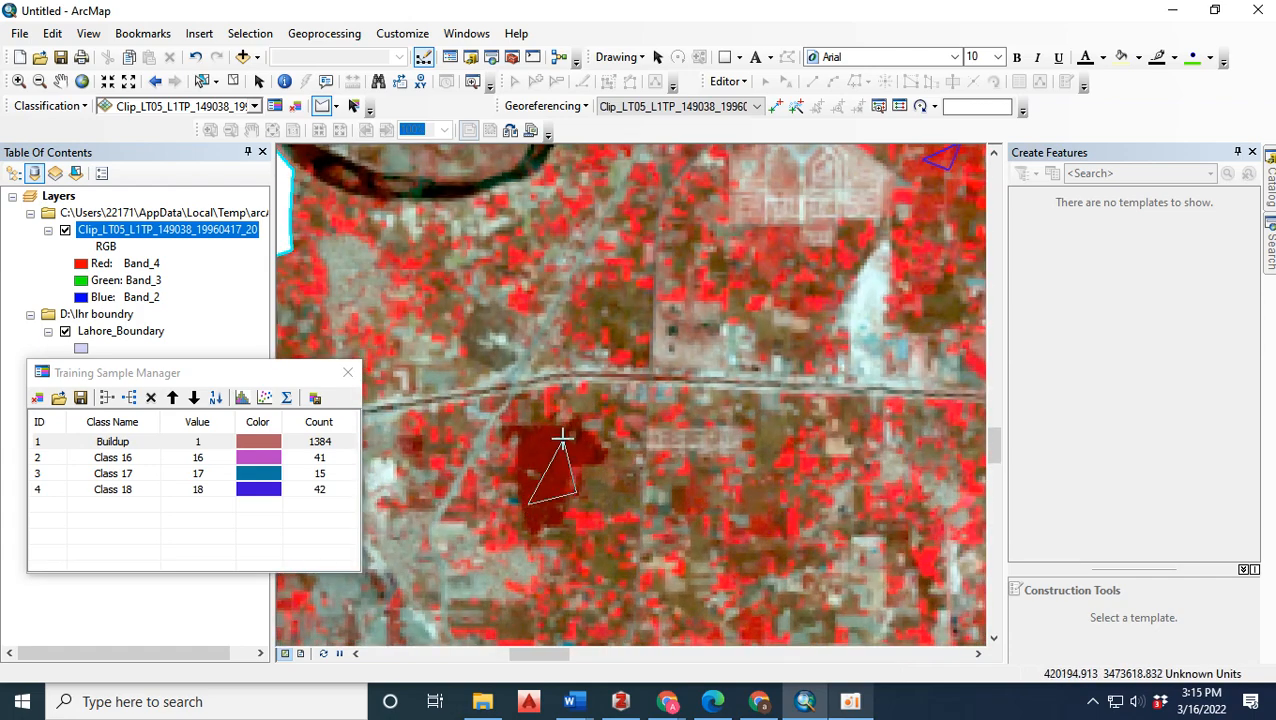
{"action": "double_click", "coordinate": [560, 433]}
{"action": "left_click", "coordinate": [743, 507]}
{"action": "left_click", "coordinate": [786, 480]}
{"action": "double_click", "coordinate": [769, 458]}
Draw two triangular training samples on the brown vegetated fields near the southwestern boundary of the district.
{"action": "scroll", "coordinate": [701, 402], "scroll_direction": "down", "scroll_amount": 7}
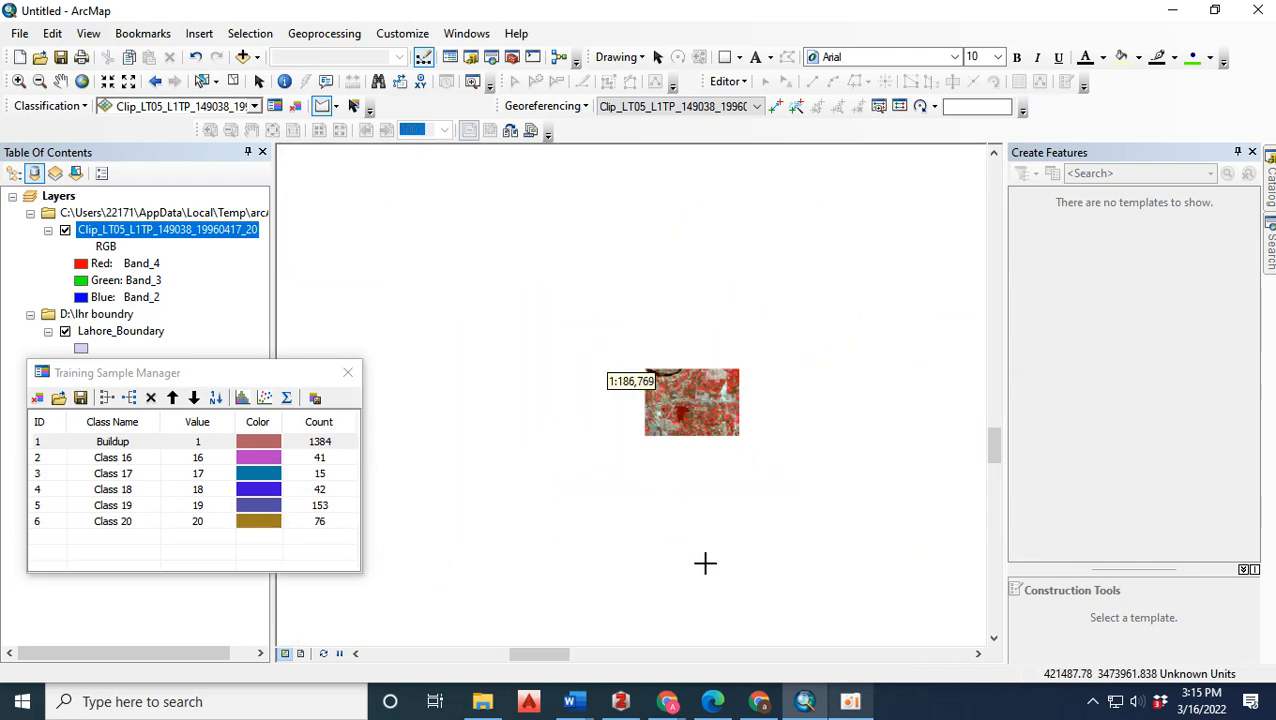
{"action": "scroll", "coordinate": [615, 395], "scroll_direction": "up", "scroll_amount": 5}
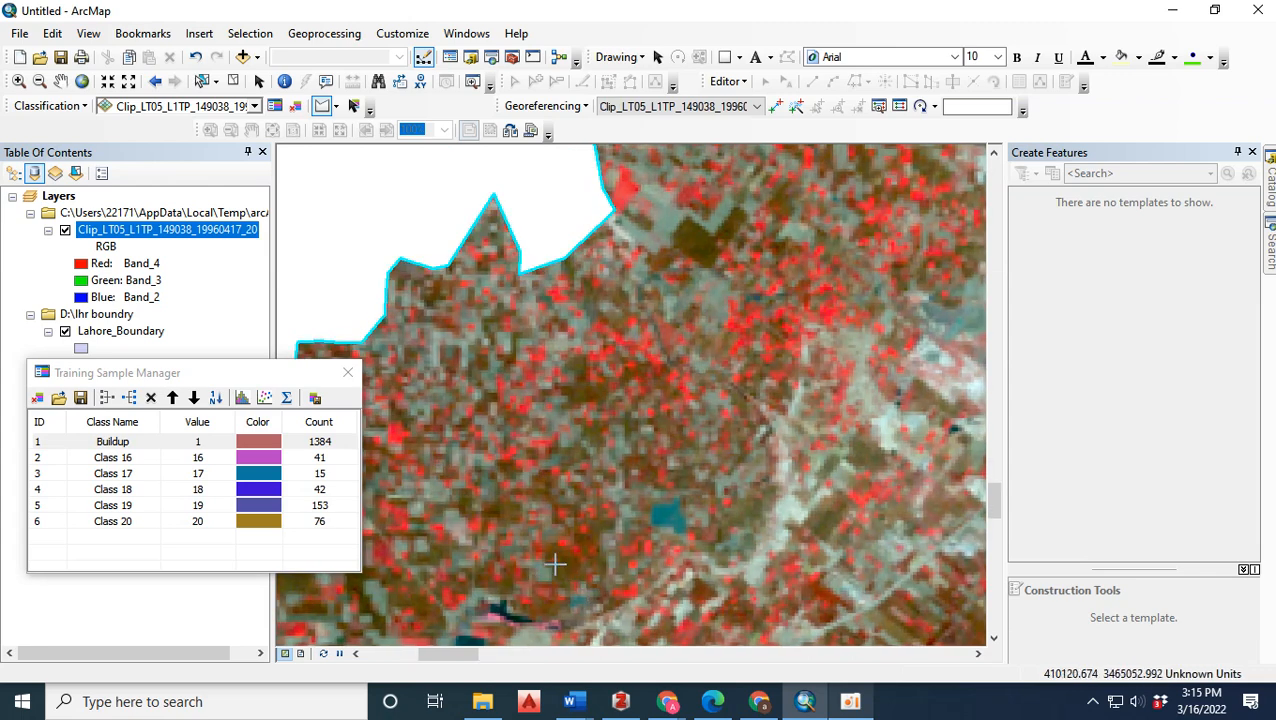
{"action": "left_click", "coordinate": [593, 567]}
{"action": "left_click", "coordinate": [556, 565]}
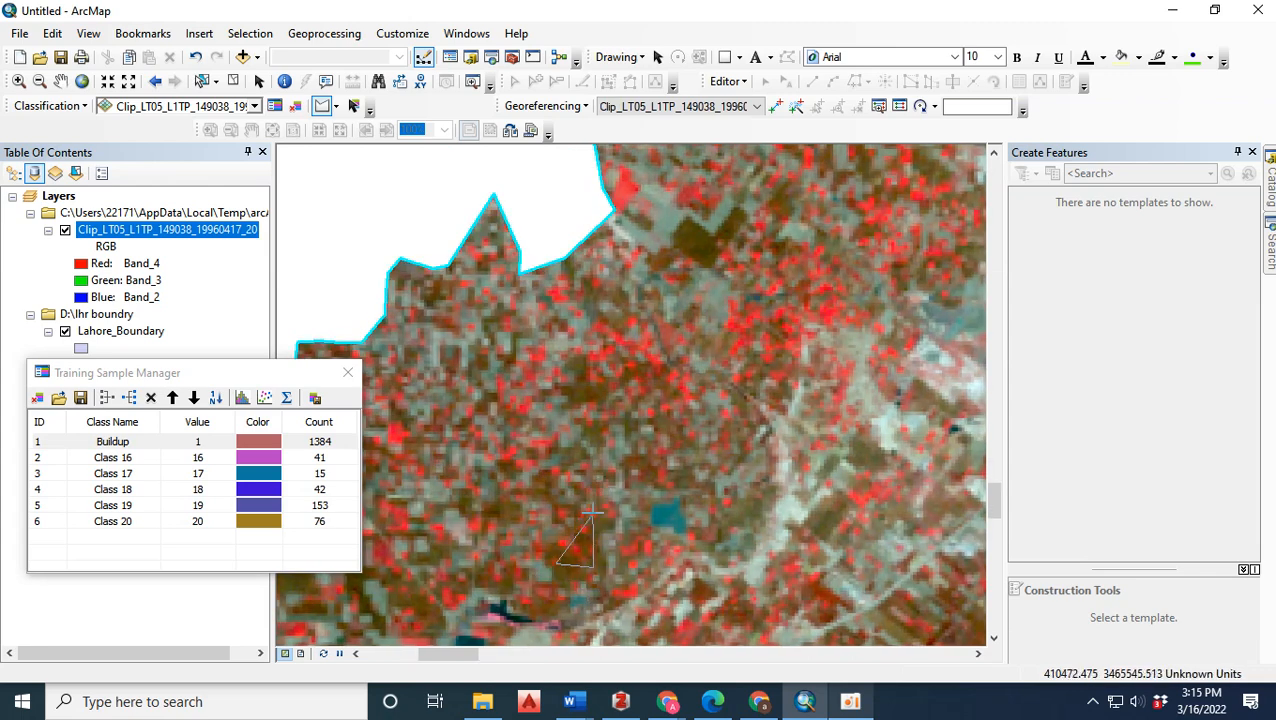
{"action": "double_click", "coordinate": [593, 515]}
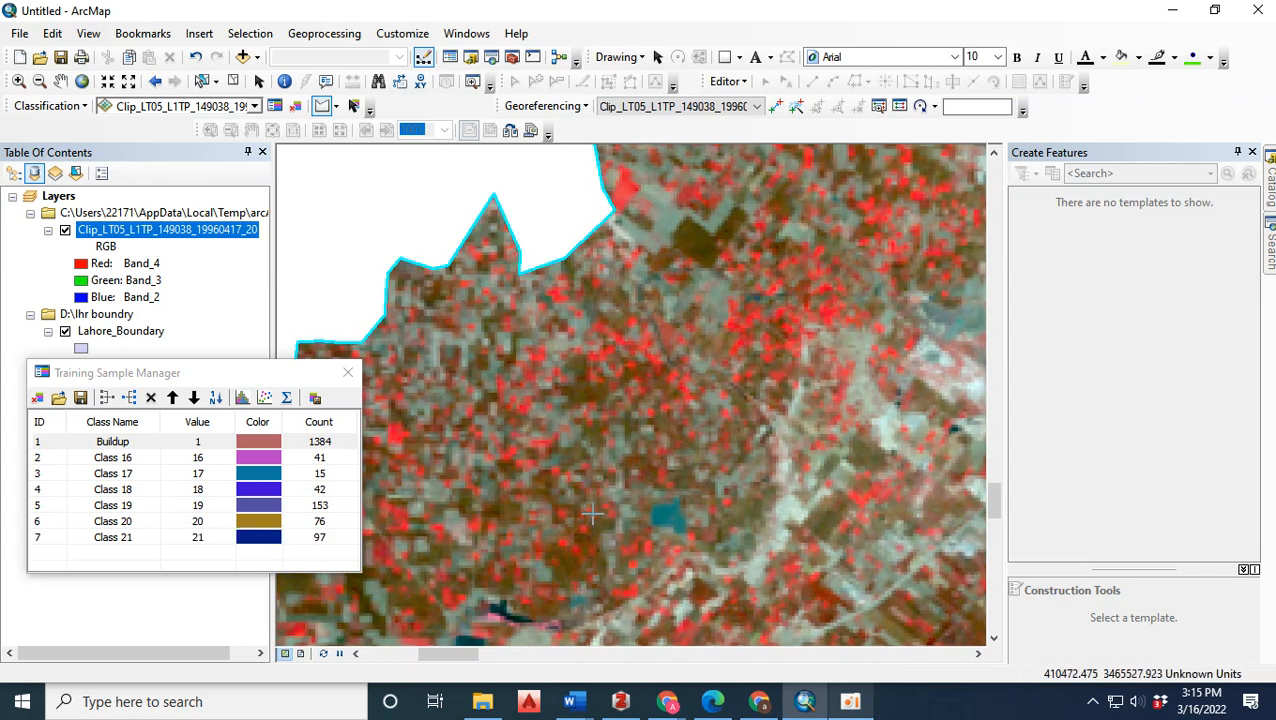
{"action": "double_click", "coordinate": [591, 366]}
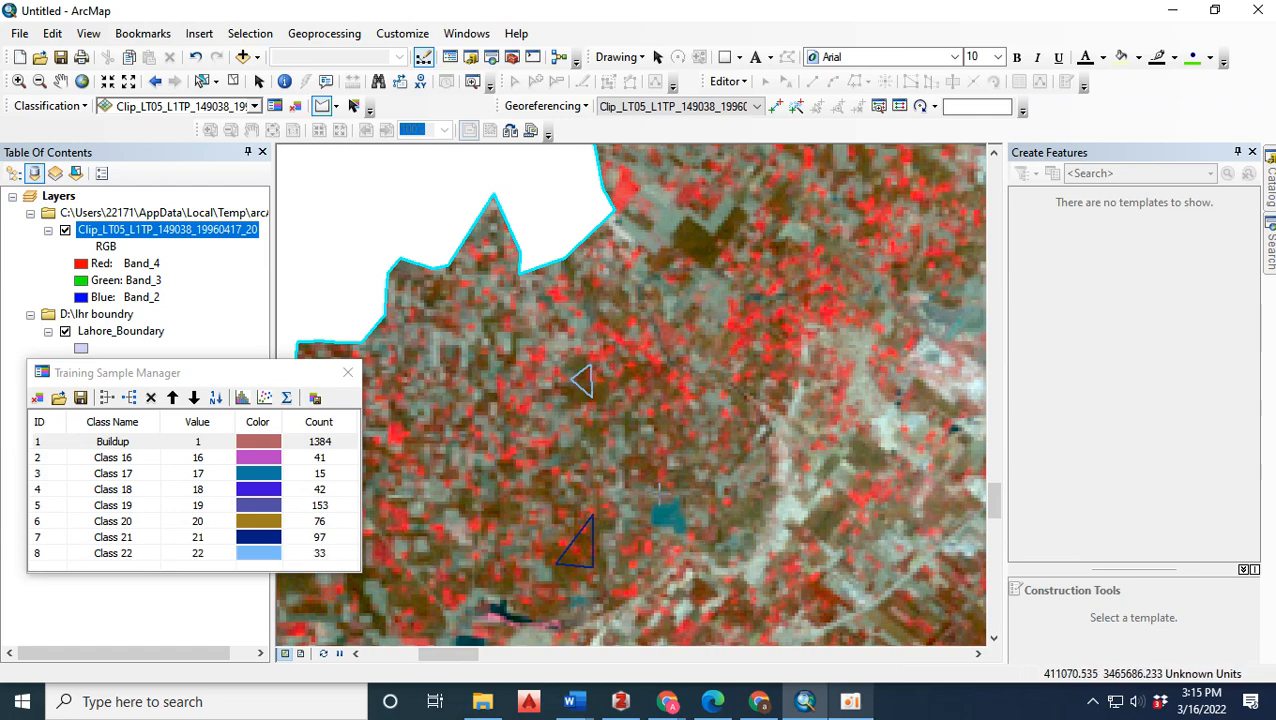
Draw three triangular training samples on the bright red vegetation south of the notch in the northern boundary.
{"action": "scroll", "coordinate": [632, 364], "scroll_direction": "down", "scroll_amount": 3}
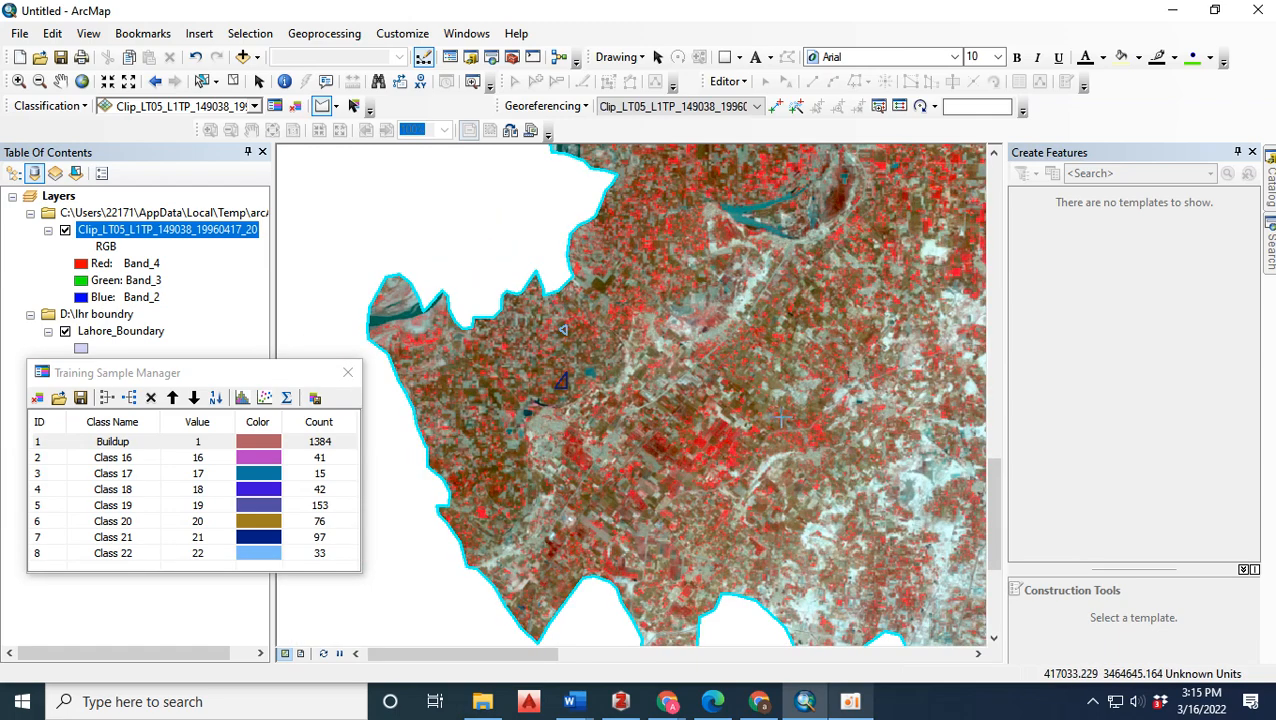
{"action": "scroll", "coordinate": [693, 466], "scroll_direction": "down", "scroll_amount": 4}
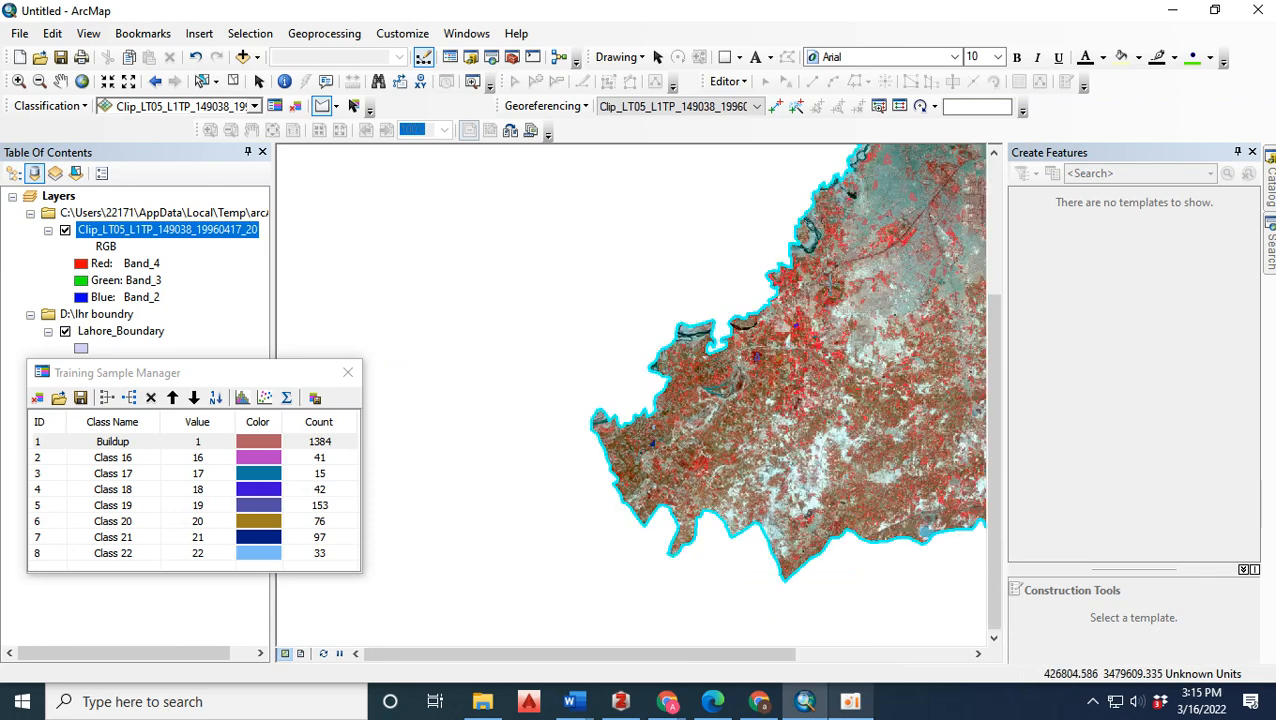
{"action": "scroll", "coordinate": [515, 622], "scroll_direction": "down", "scroll_amount": 3}
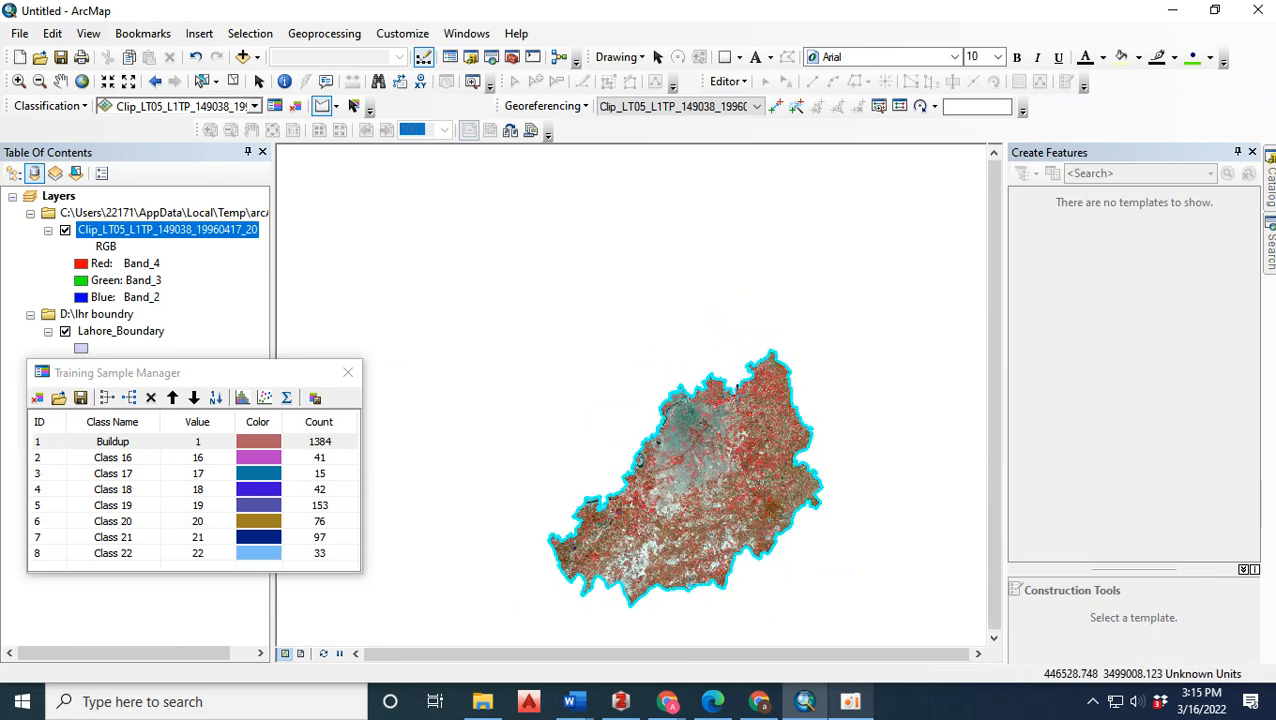
{"action": "scroll", "coordinate": [733, 396], "scroll_direction": "up", "scroll_amount": 8}
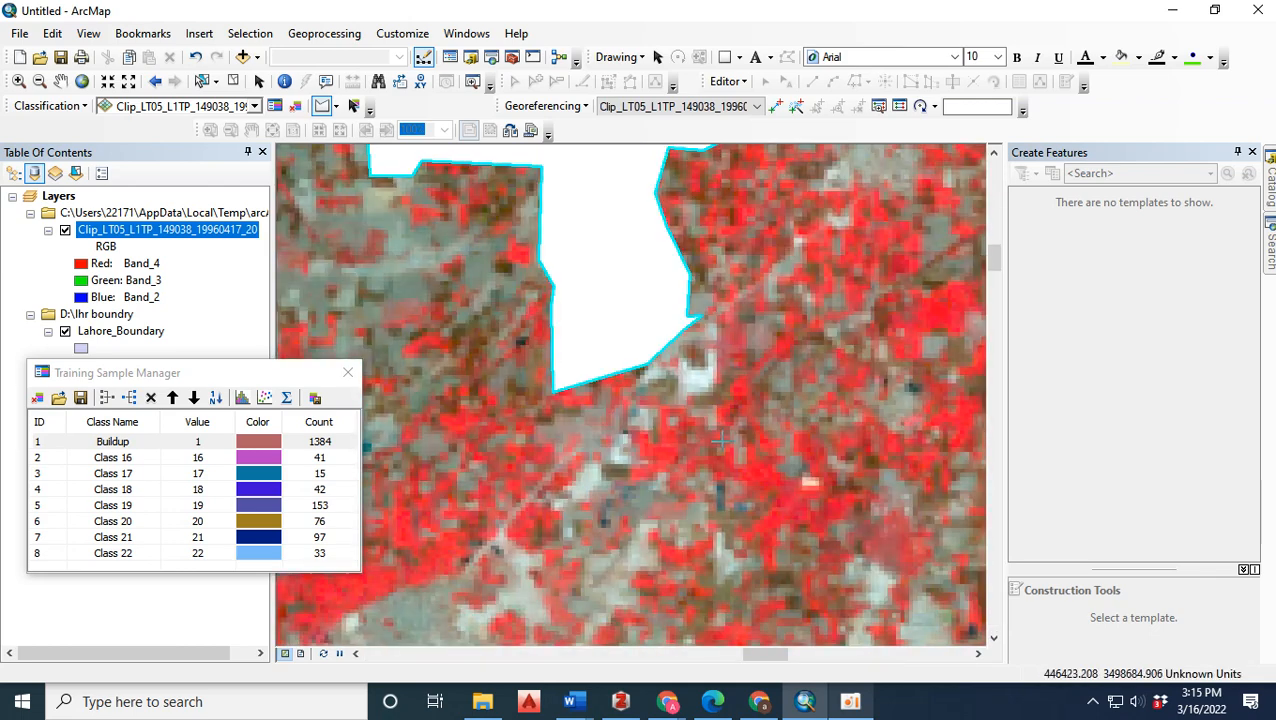
{"action": "left_click", "coordinate": [749, 479]}
{"action": "double_click", "coordinate": [783, 499]}
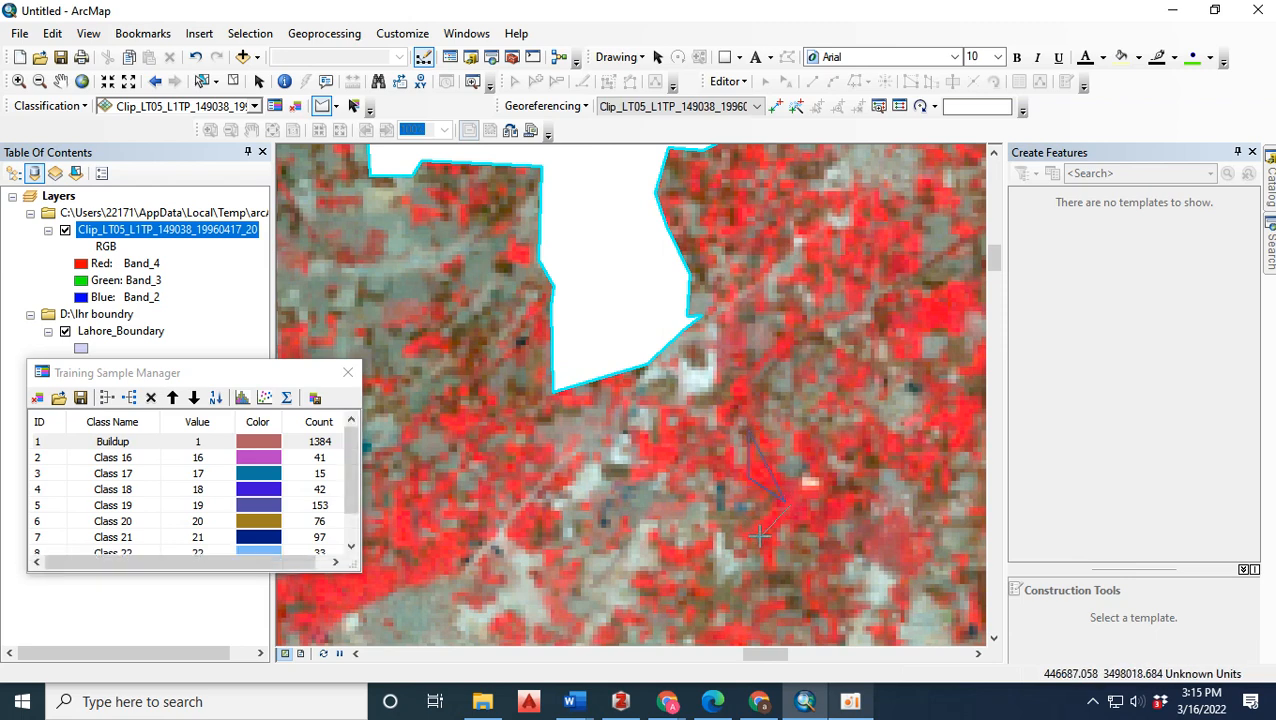
{"action": "double_click", "coordinate": [765, 548]}
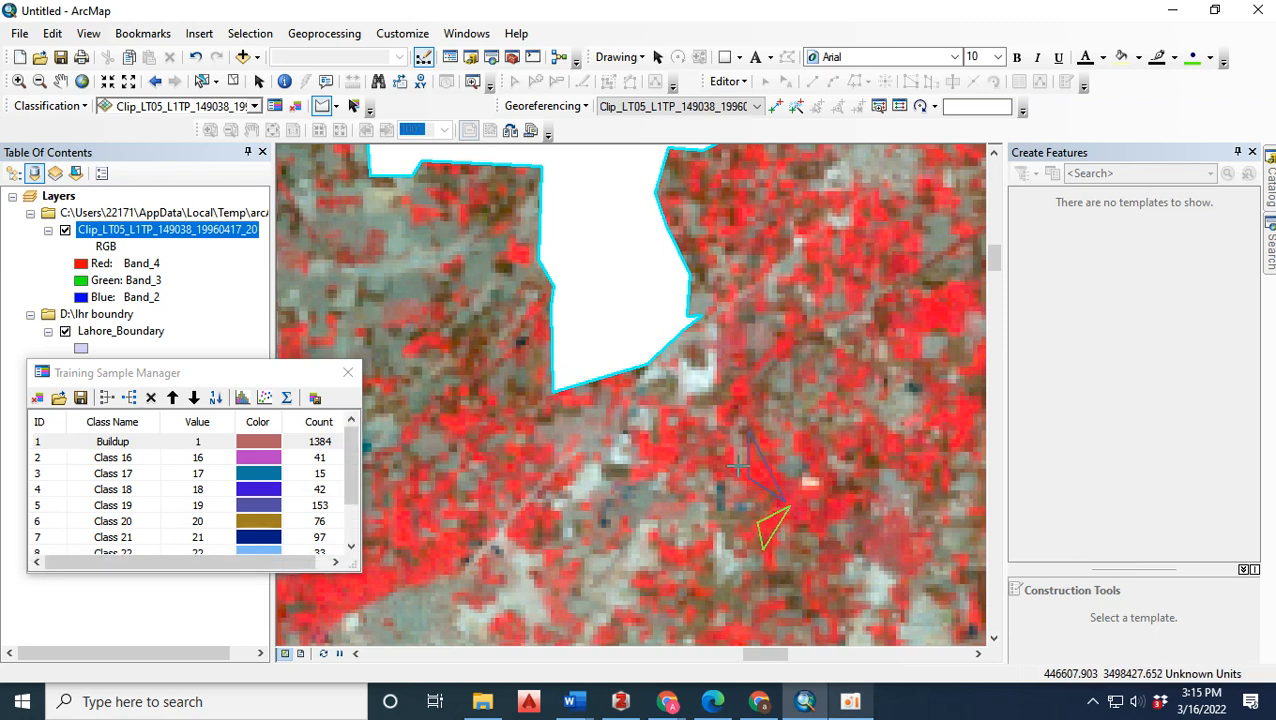
{"action": "left_click", "coordinate": [339, 602]}
{"action": "double_click", "coordinate": [386, 571]}
{"action": "scroll", "coordinate": [348, 503], "scroll_direction": "down", "scroll_amount": 2}
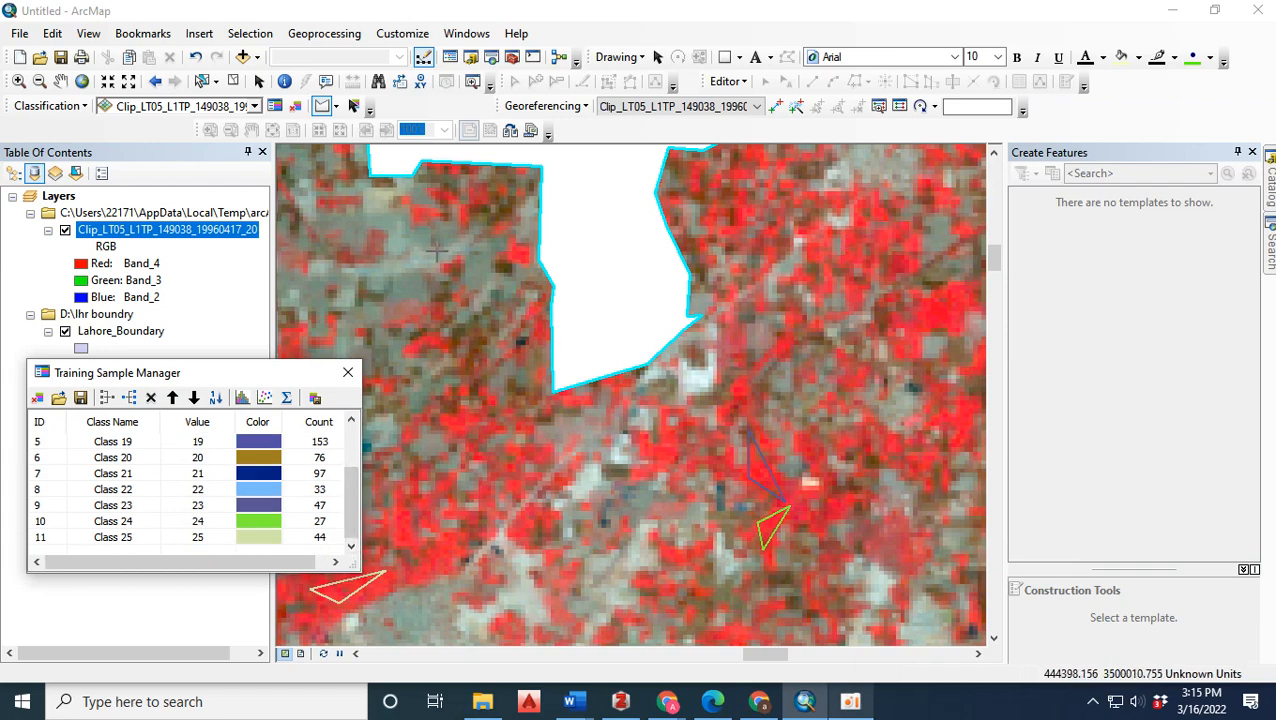
Draw triangular training samples on the red vegetation north of the pale round patch and east of the north-south road.
{"action": "scroll", "coordinate": [429, 257], "scroll_direction": "up", "scroll_amount": 3}
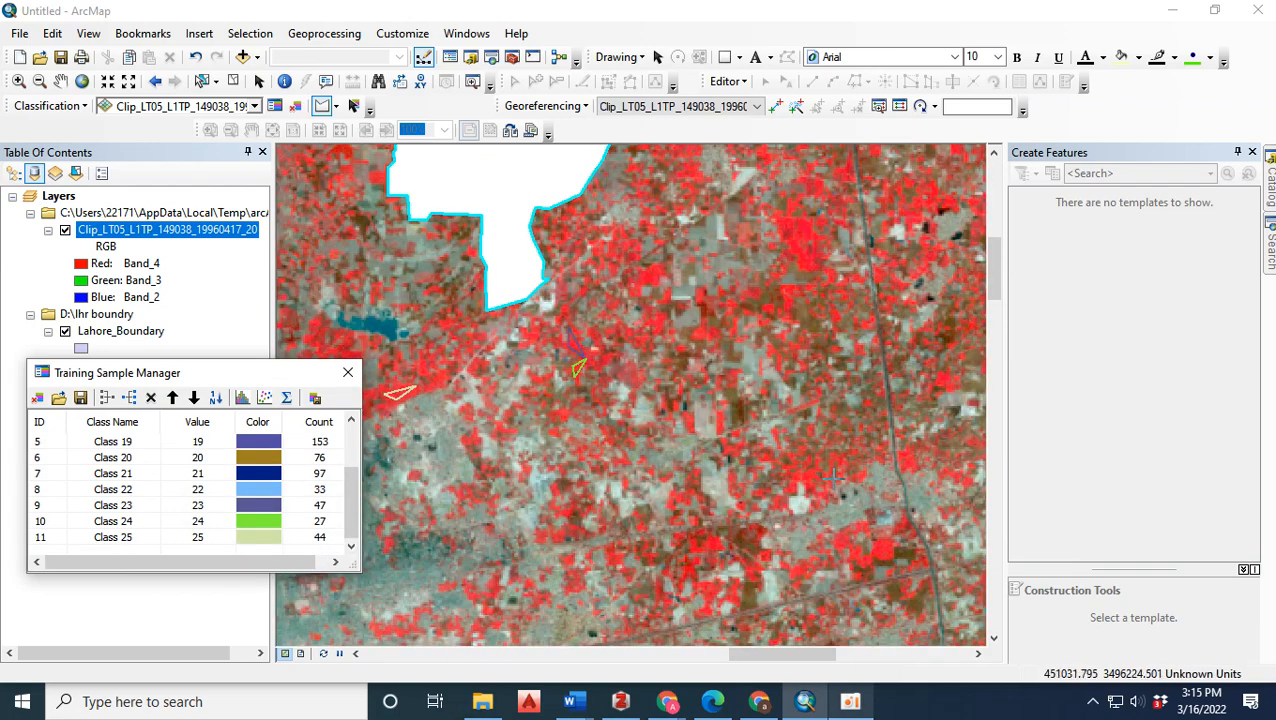
{"action": "scroll", "coordinate": [833, 479], "scroll_direction": "down", "scroll_amount": 5}
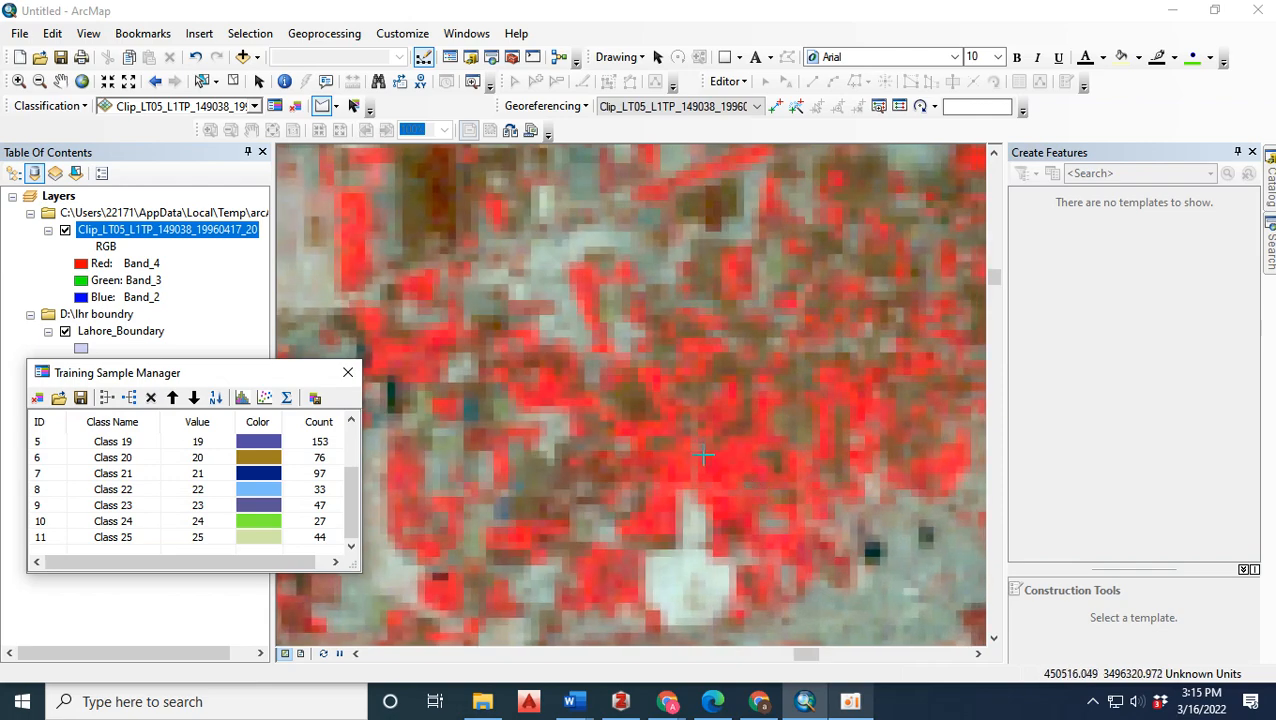
{"action": "scroll", "coordinate": [582, 494], "scroll_direction": "up", "scroll_amount": 3}
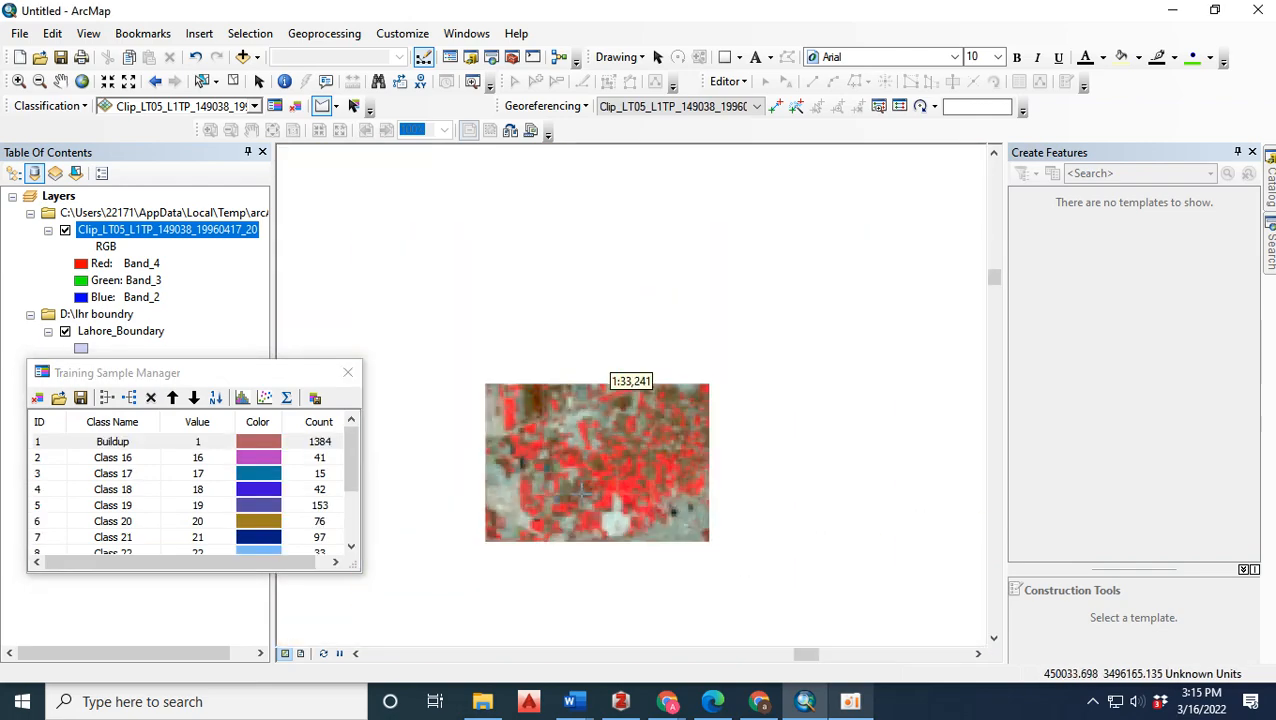
{"action": "scroll", "coordinate": [620, 370], "scroll_direction": "down", "scroll_amount": 4}
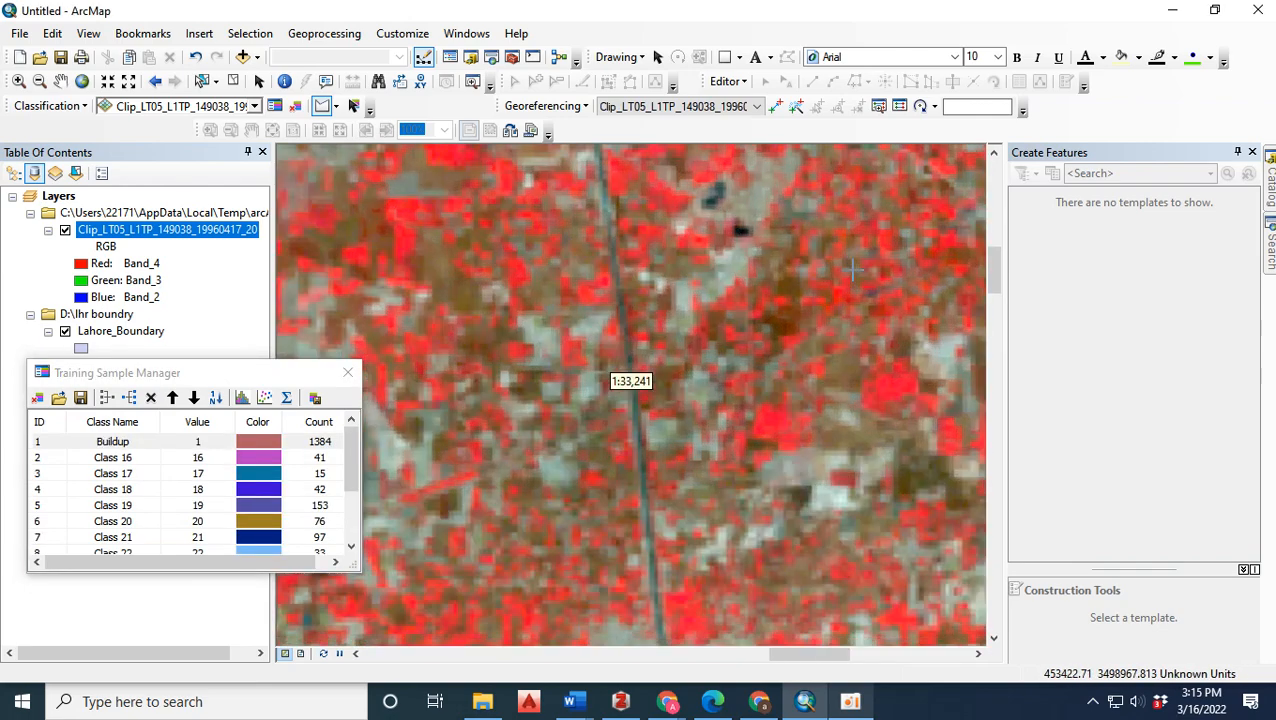
{"action": "left_click", "coordinate": [852, 333]}
{"action": "double_click", "coordinate": [817, 269]}
Draw a triangular training sample on the bright red vegetation farther east, near the district's eastern boundary.
{"action": "scroll", "coordinate": [651, 282], "scroll_direction": "up", "scroll_amount": 7}
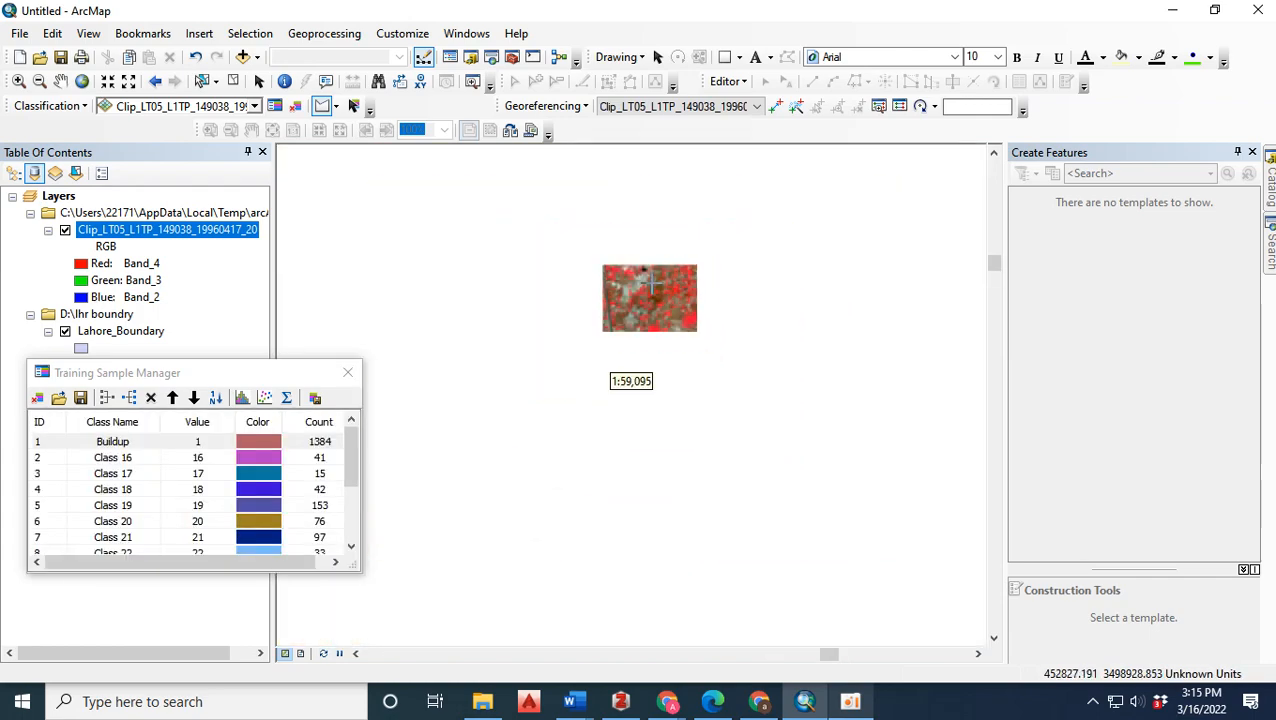
{"action": "scroll", "coordinate": [876, 313], "scroll_direction": "down", "scroll_amount": 2}
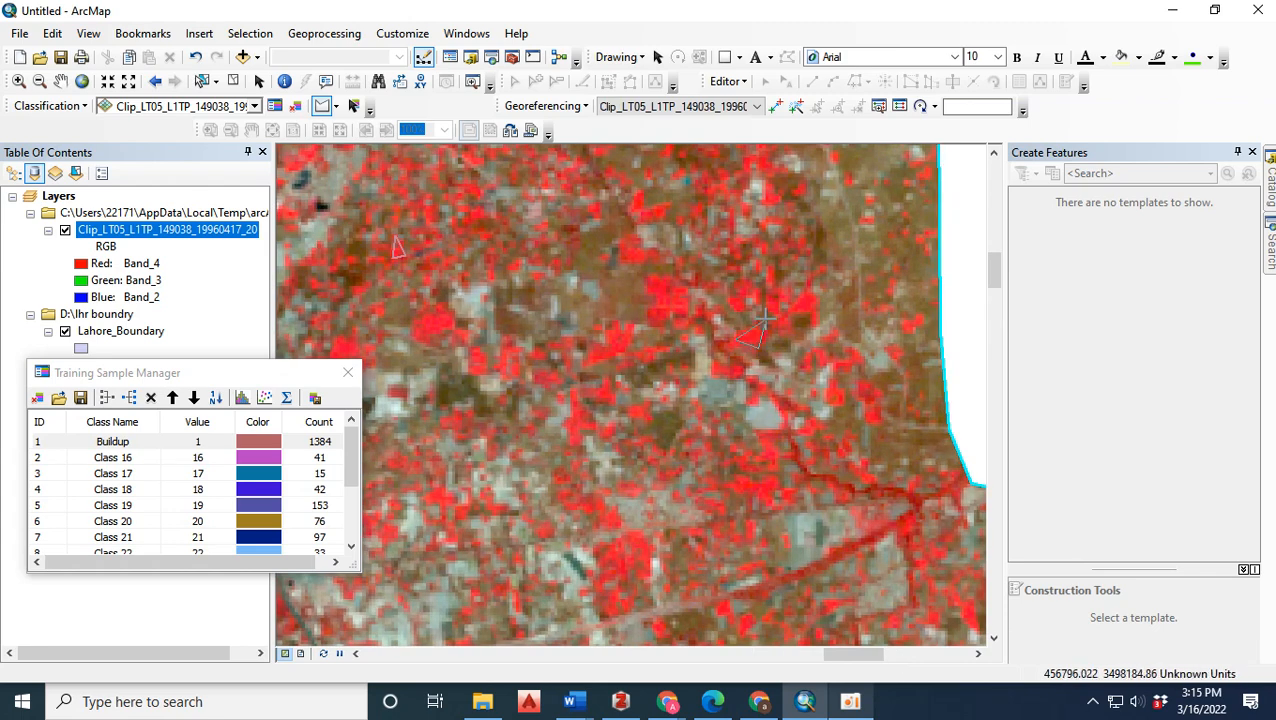
{"action": "left_click_drag", "start_coordinate": [352, 452], "coordinate": [347, 524]}
Draw three triangular training samples on the vegetation south and southeast of the small teal pond in the east of the district.
{"action": "scroll", "coordinate": [912, 280], "scroll_direction": "up", "scroll_amount": 2}
{"action": "scroll", "coordinate": [912, 278], "scroll_direction": "up", "scroll_amount": 1}
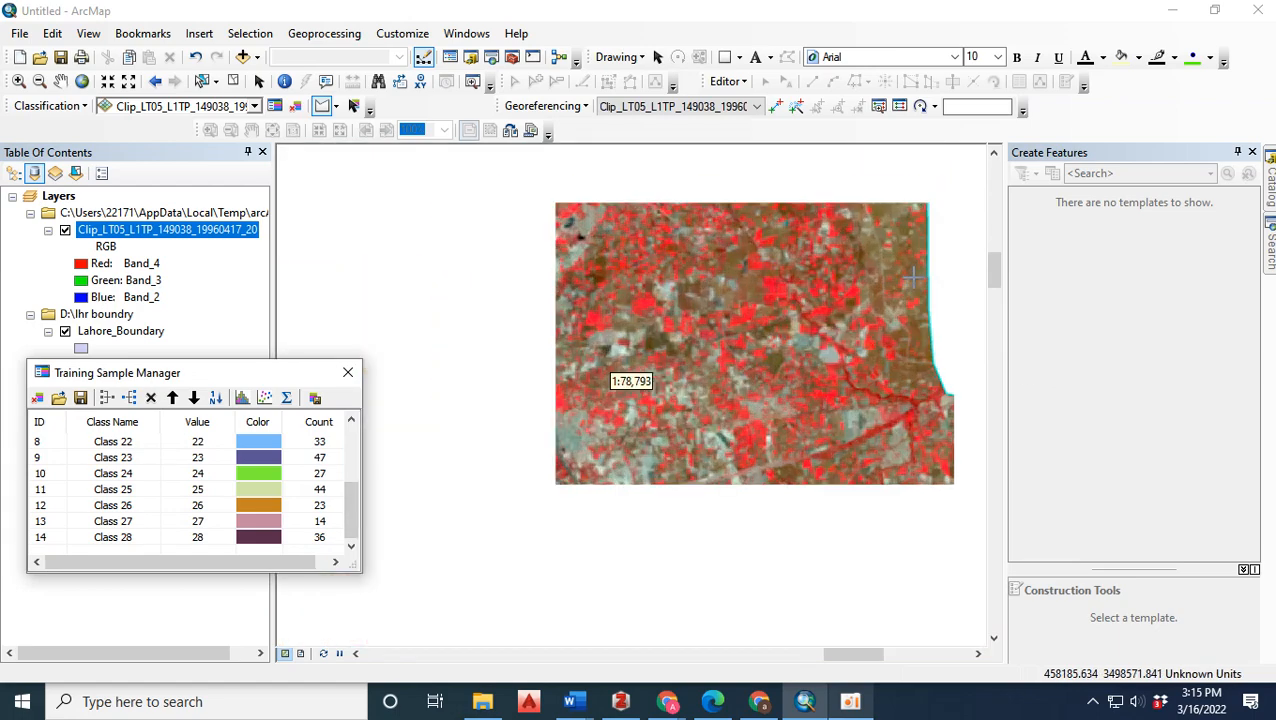
{"action": "scroll", "coordinate": [627, 372], "scroll_direction": "down", "scroll_amount": 3}
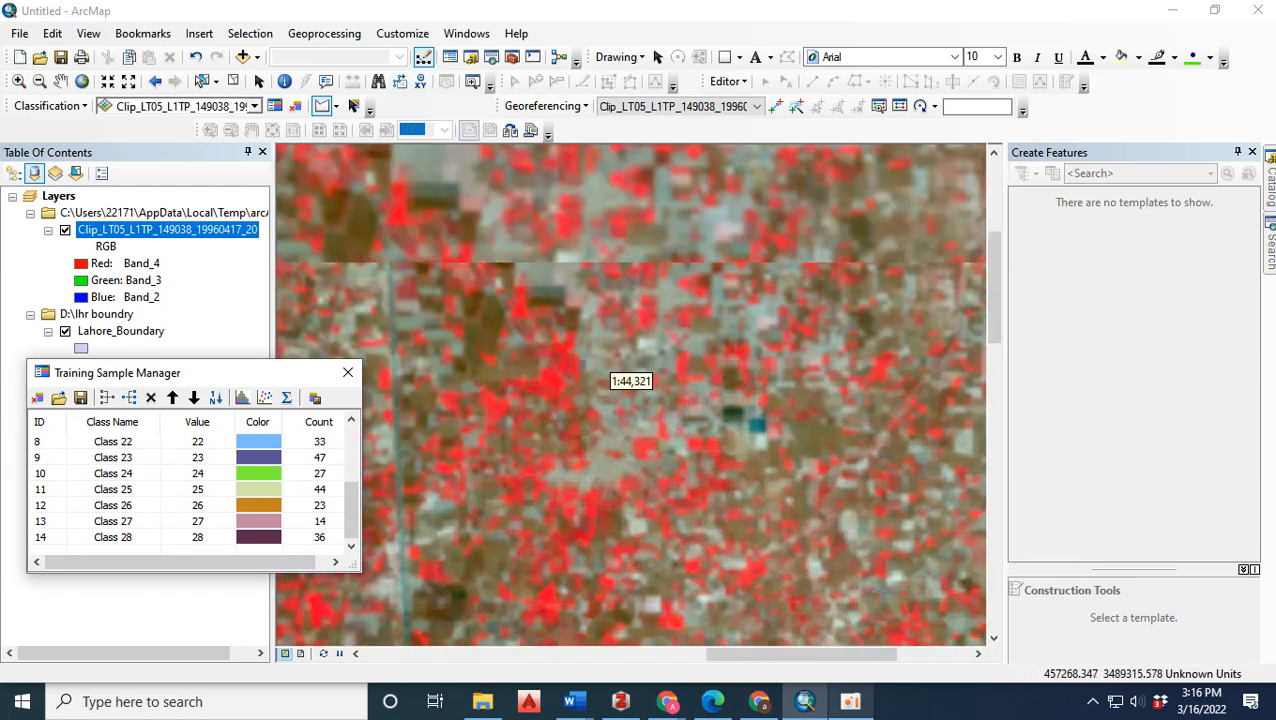
{"action": "left_click", "coordinate": [437, 350]}
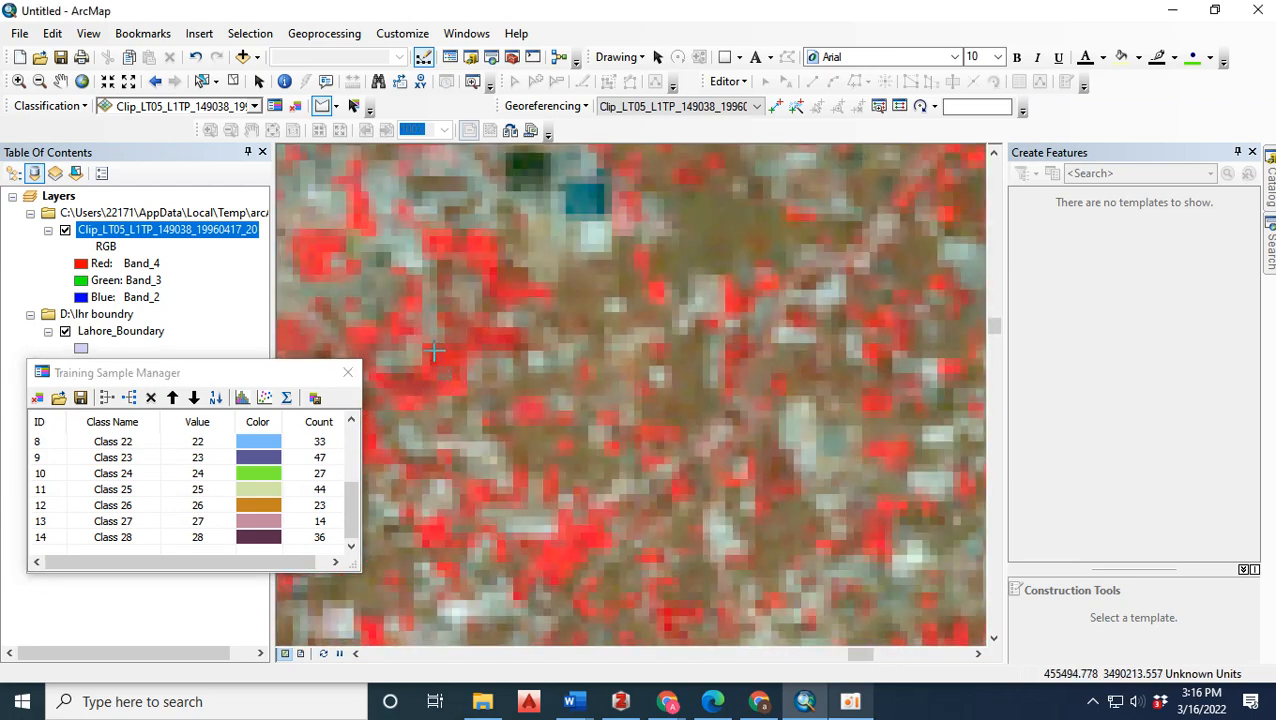
{"action": "left_click", "coordinate": [490, 331]}
{"action": "double_click", "coordinate": [463, 364]}
{"action": "left_click", "coordinate": [545, 556]}
{"action": "left_click", "coordinate": [606, 523]}
{"action": "double_click", "coordinate": [575, 572]}
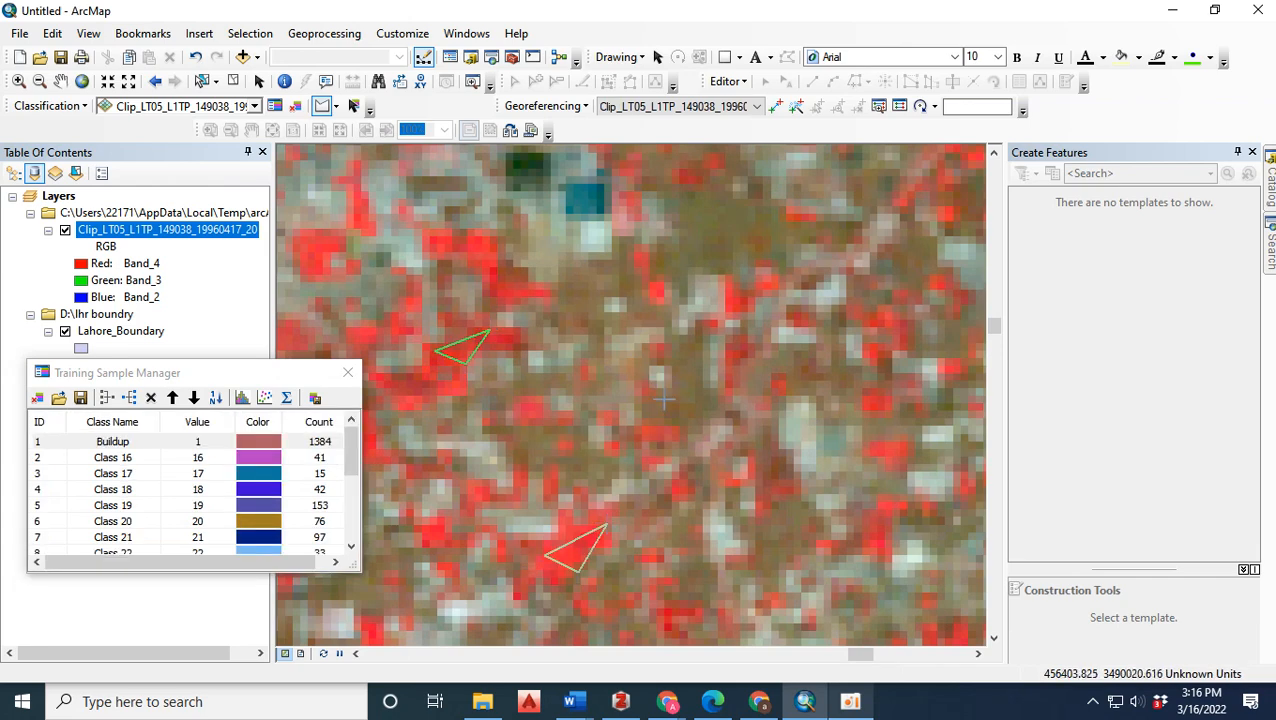
{"action": "scroll", "coordinate": [802, 297], "scroll_direction": "up", "scroll_amount": 3}
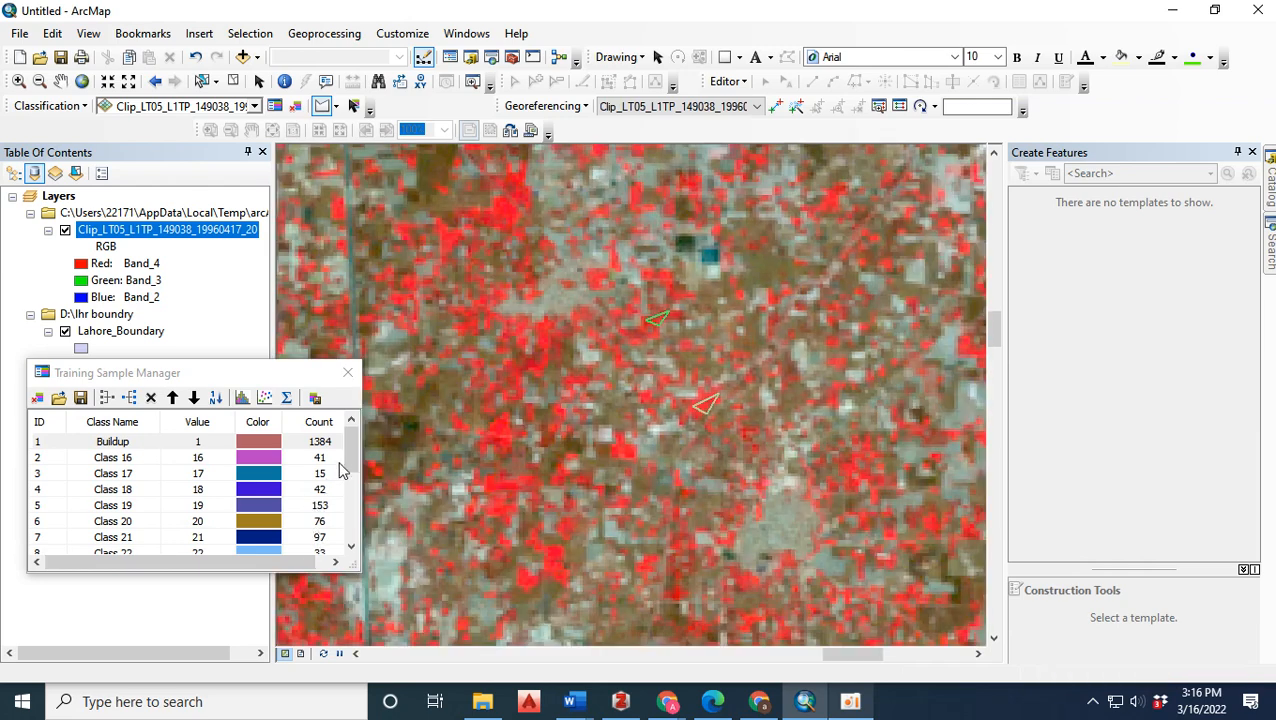
Merge the training samples Class 16 through Class 31 into one class.
{"action": "mouse_move", "coordinate": [351, 462]}
{"action": "left_mouse_down"}
{"action": "mouse_move", "coordinate": [351, 550]}
{"action": "mouse_move", "coordinate": [351, 448]}
{"action": "left_mouse_up"}
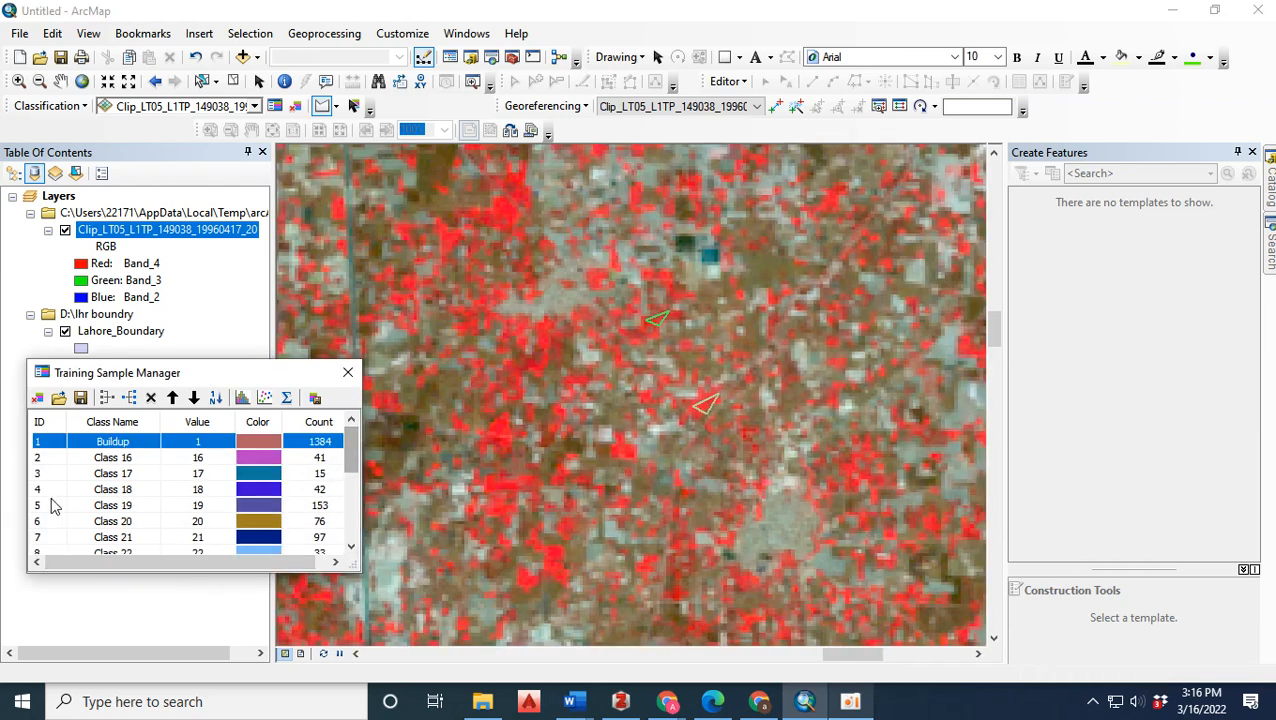
{"action": "left_click", "coordinate": [39, 459]}
{"action": "left_click_drag", "start_coordinate": [350, 462], "coordinate": [350, 515]}
{"action": "left_click", "coordinate": [45, 539], "text": "shift"}
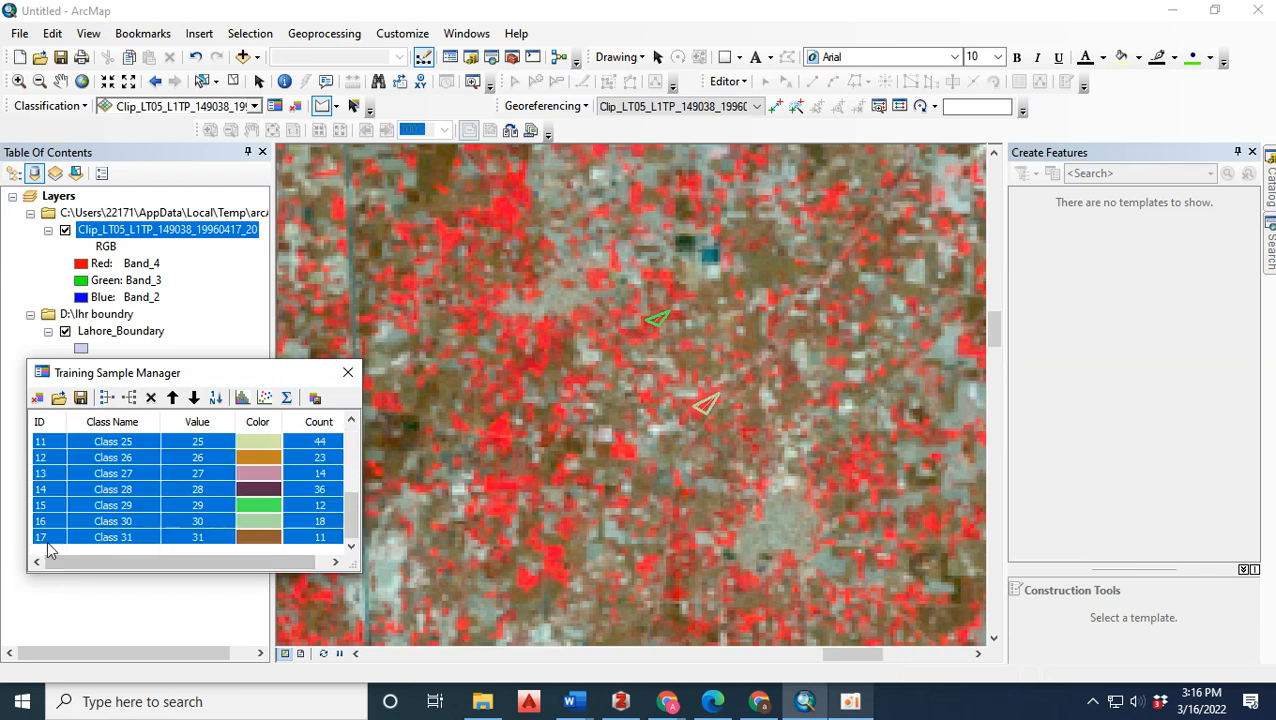
{"action": "left_click", "coordinate": [105, 398]}
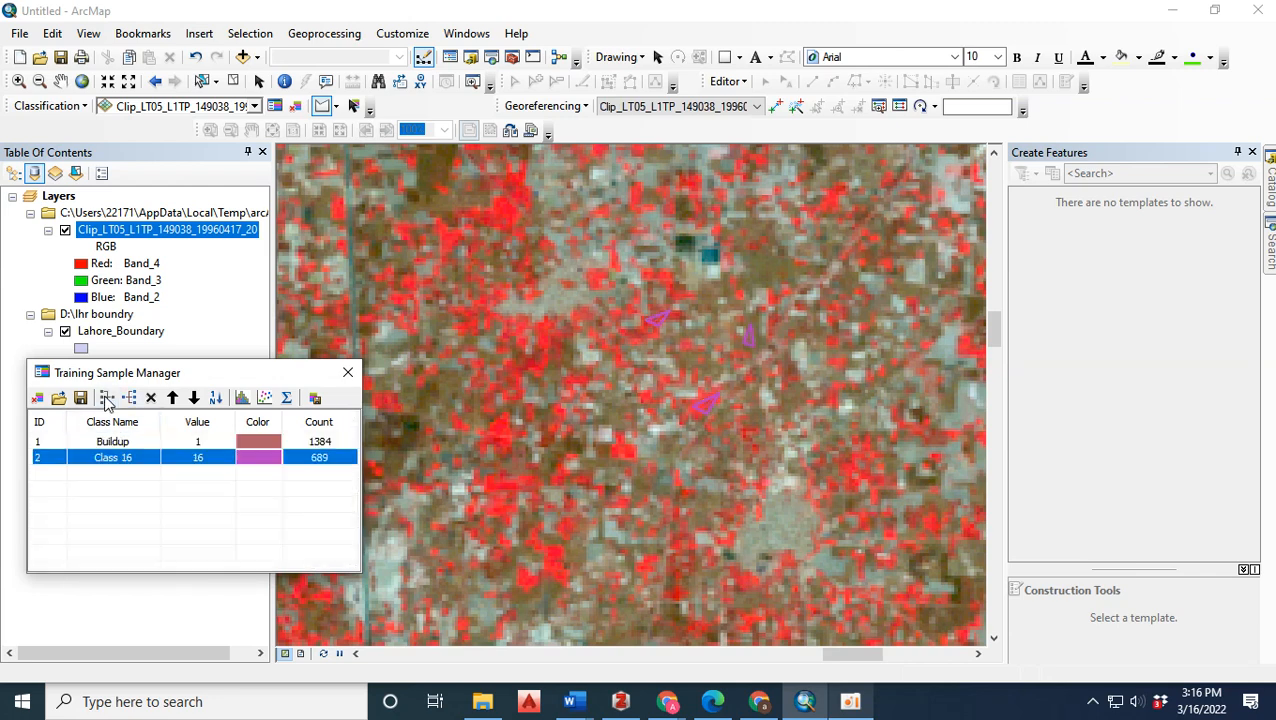
Rename the merged class below Buildup as Vegetation.
{"action": "double_click", "coordinate": [140, 459]}
{"action": "key", "text": "BackSpace"}
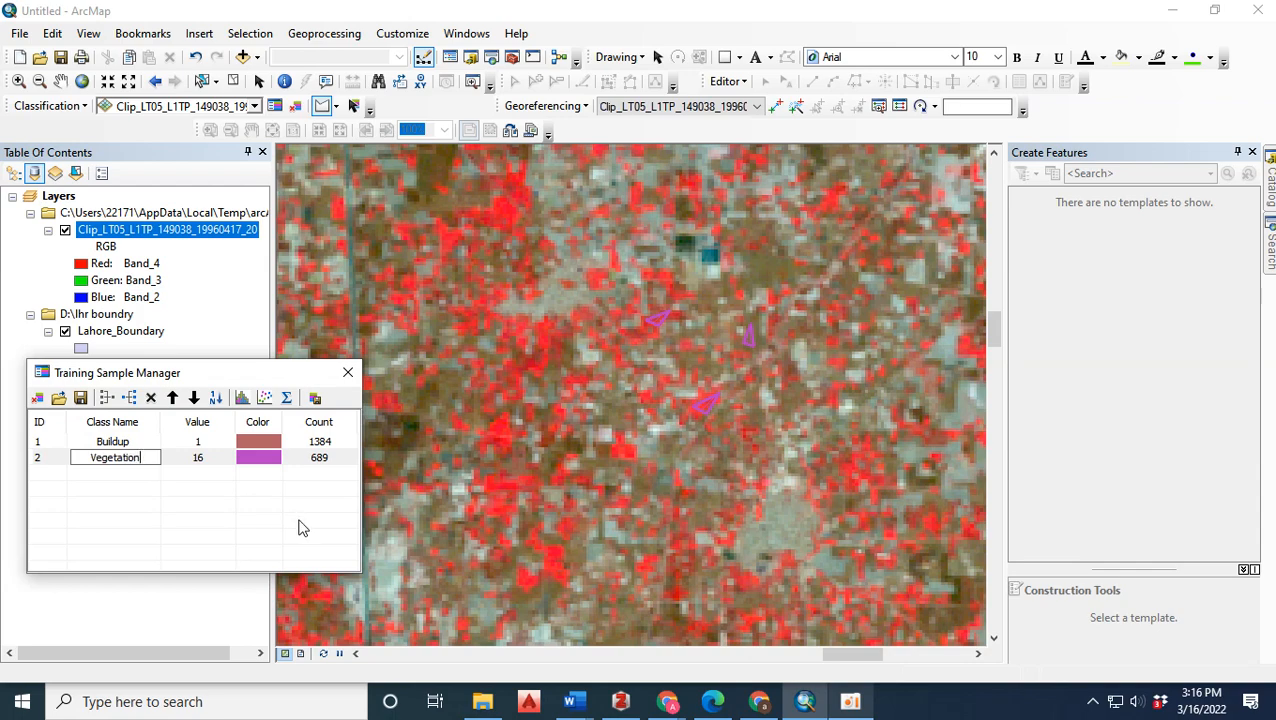
{"action": "key", "text": "Return"}
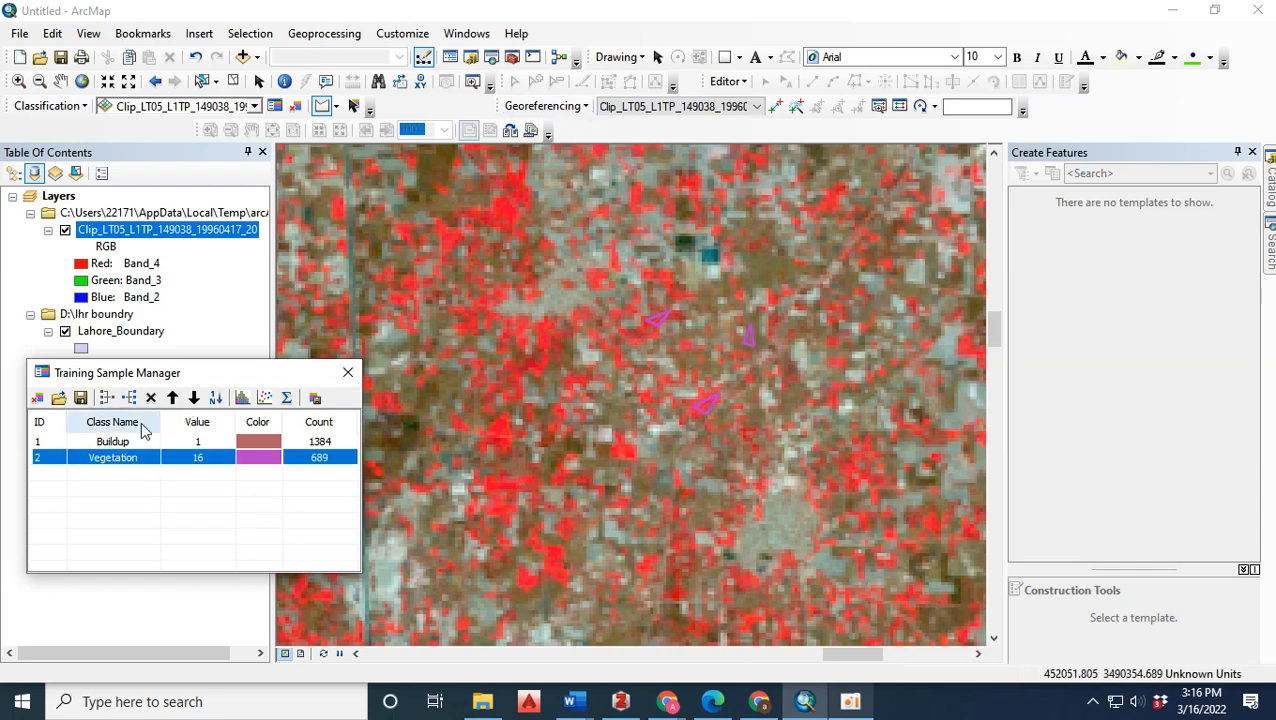
Save the training samples over sig.shp in the lhr boundry folder, and leave the signature file unsaved.
{"action": "left_click", "coordinate": [80, 398]}
{"action": "left_click", "coordinate": [42, 397]}
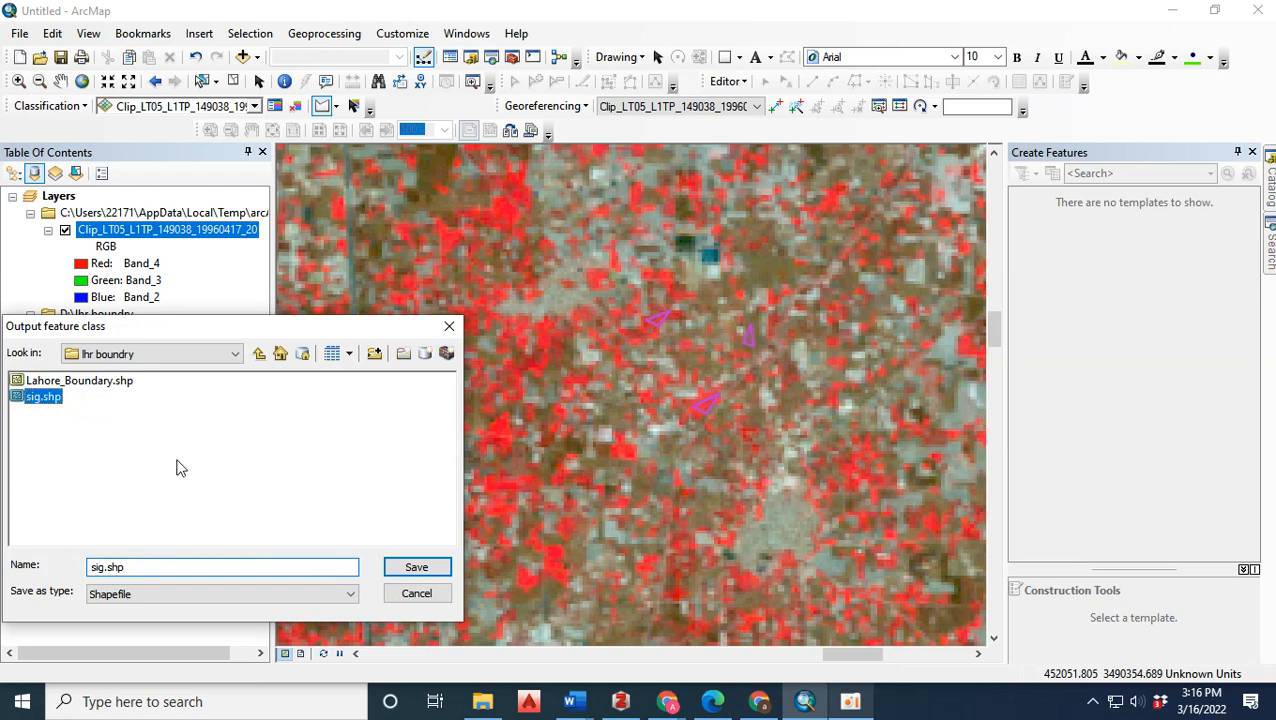
{"action": "left_click", "coordinate": [416, 567]}
{"action": "left_click", "coordinate": [701, 401]}
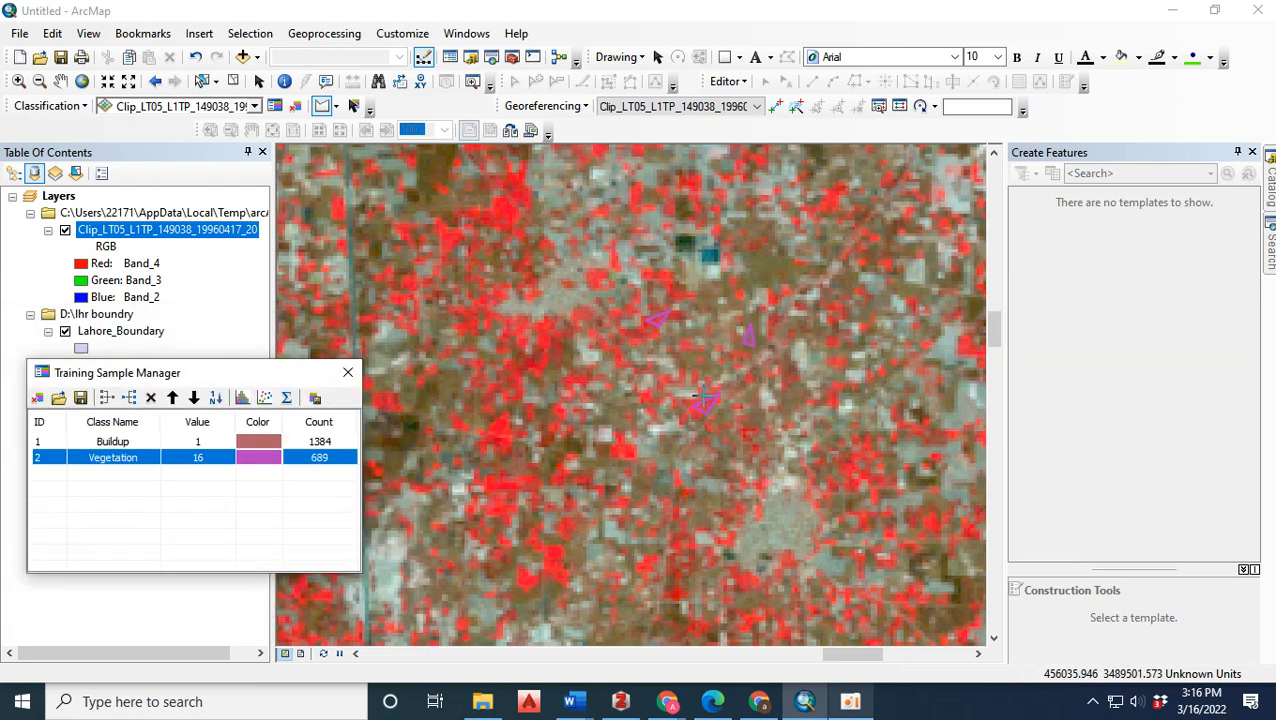
{"action": "left_click", "coordinate": [315, 399]}
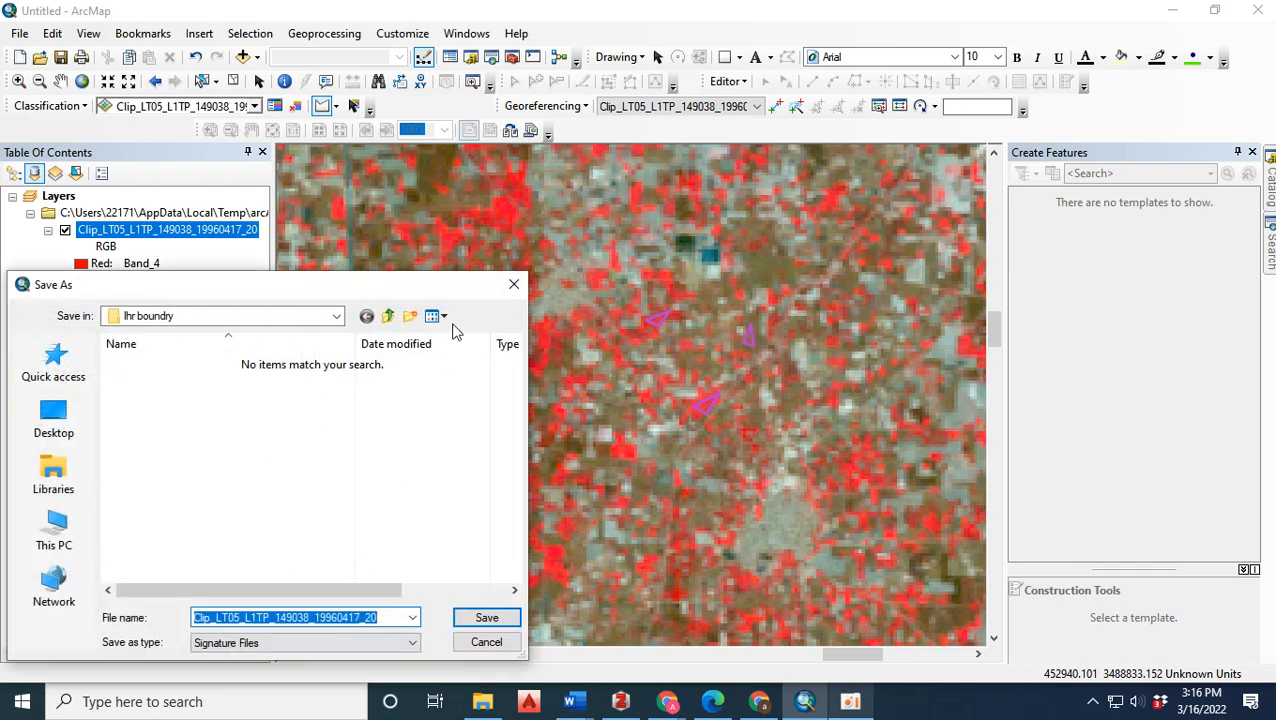
{"action": "left_click", "coordinate": [513, 284]}
Draw two triangular training samples on the dark teal river east of the dark red vegetation at the northwestern boundary.
{"action": "scroll", "coordinate": [712, 255], "scroll_direction": "up", "scroll_amount": 3}
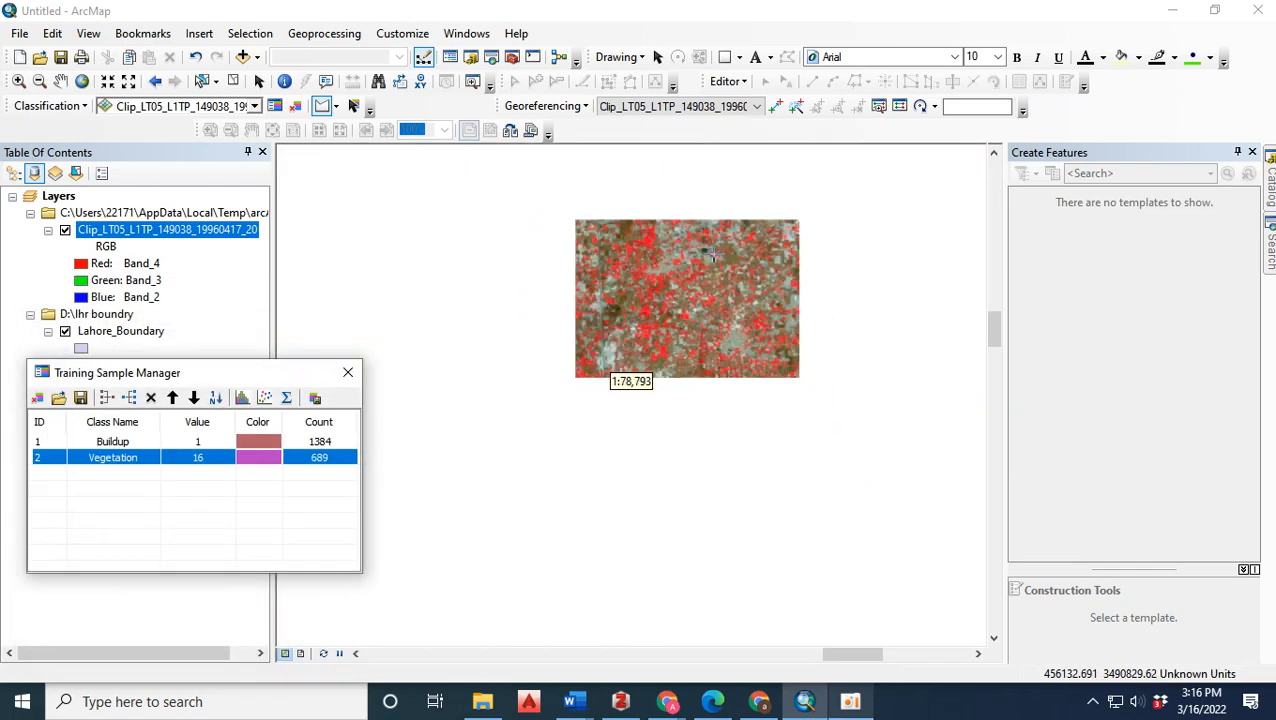
{"action": "scroll", "coordinate": [611, 358], "scroll_direction": "up", "scroll_amount": 2}
{"action": "scroll", "coordinate": [611, 358], "scroll_direction": "down", "scroll_amount": 2}
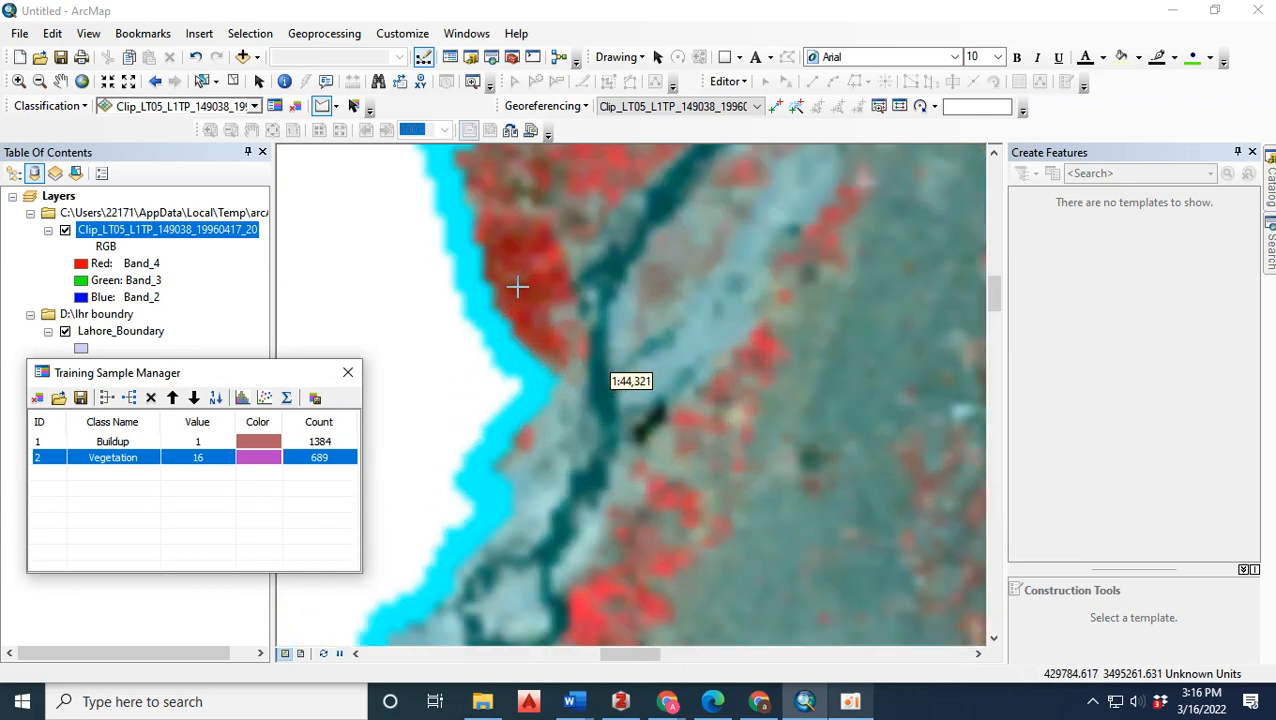
{"action": "scroll", "coordinate": [516, 286], "scroll_direction": "down", "scroll_amount": 2}
{"action": "left_click", "coordinate": [696, 229]}
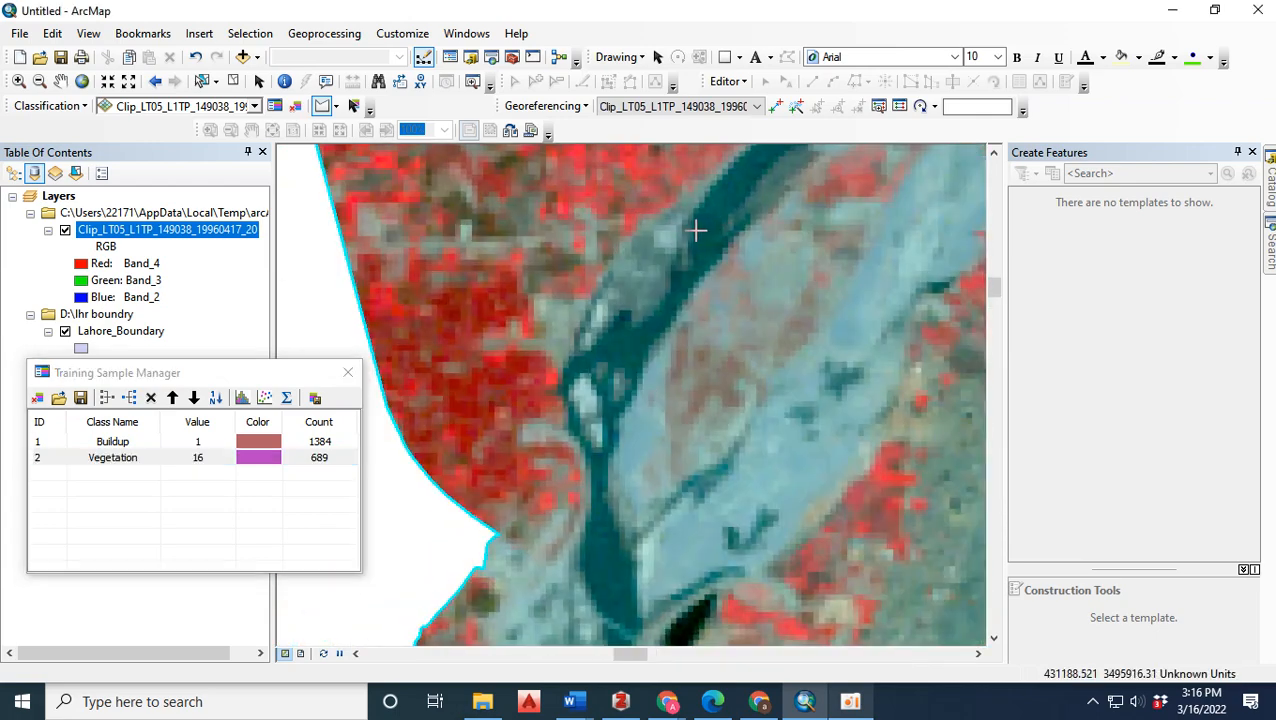
{"action": "double_click", "coordinate": [760, 157]}
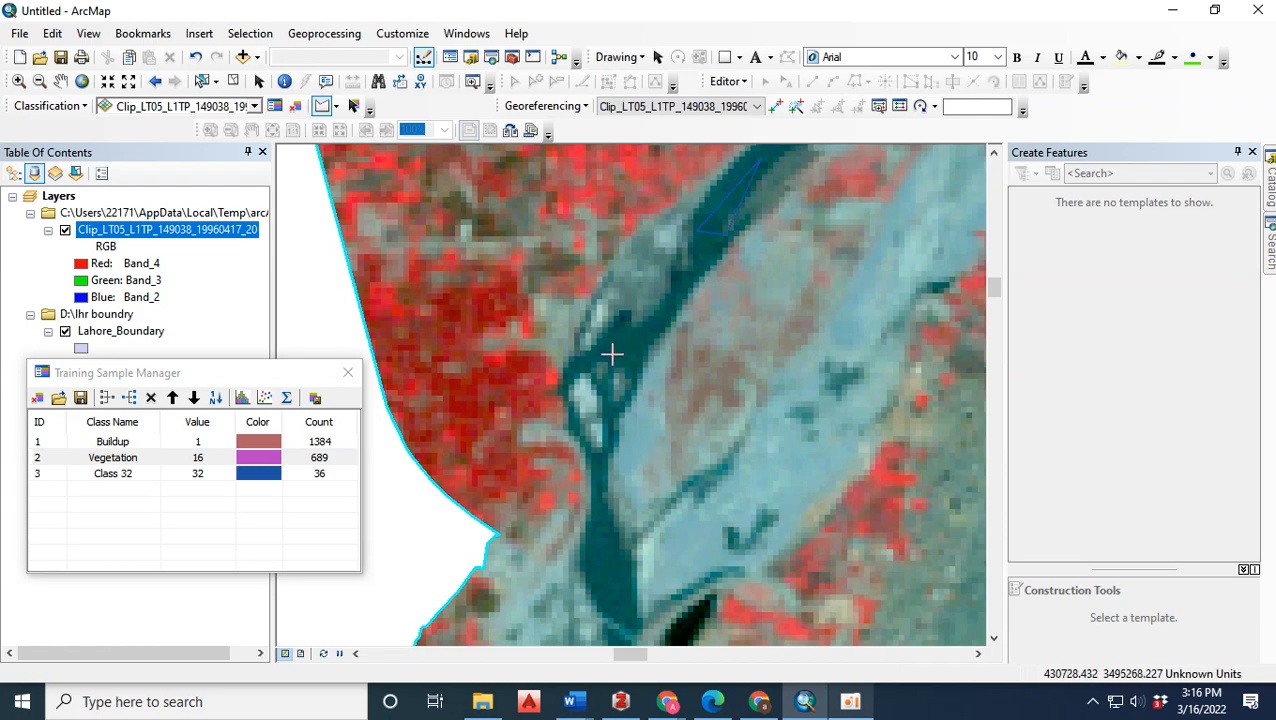
{"action": "left_click", "coordinate": [627, 362]}
{"action": "double_click", "coordinate": [649, 330]}
Draw a triangular training sample on the river farther south, just above where the channel splits.
{"action": "scroll", "coordinate": [465, 203], "scroll_direction": "up", "scroll_amount": 2}
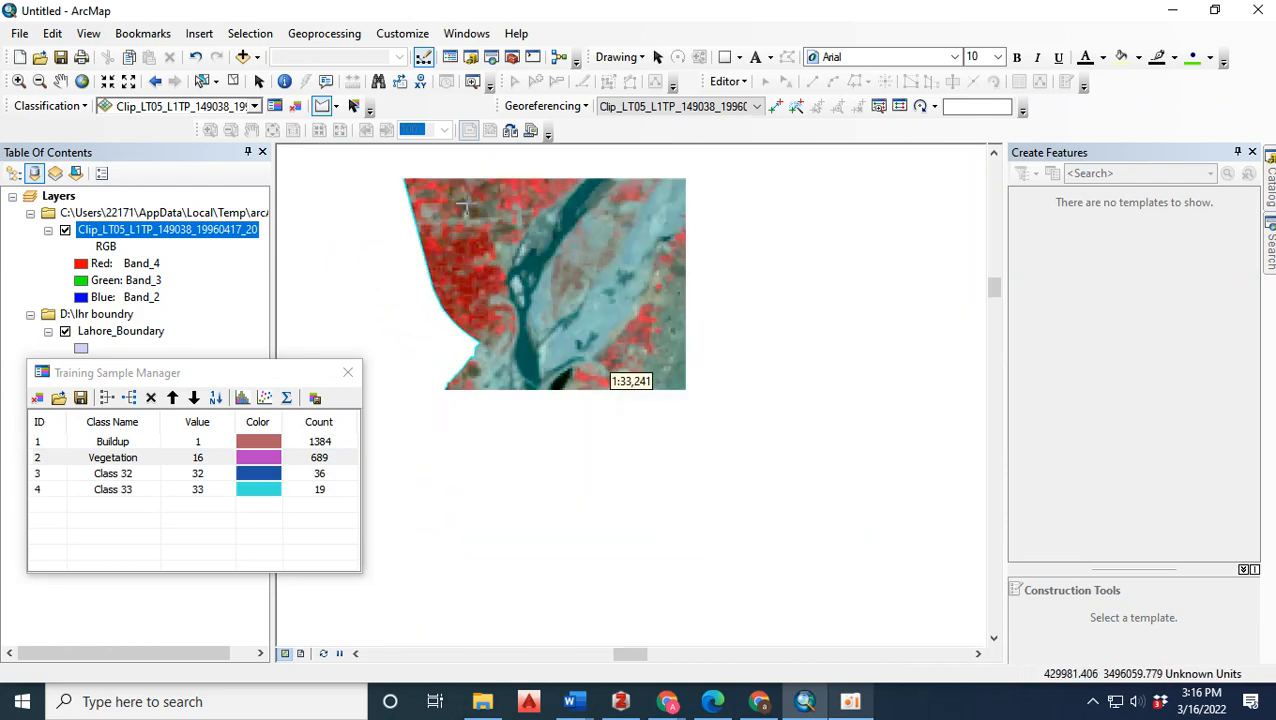
{"action": "scroll", "coordinate": [594, 444], "scroll_direction": "down", "scroll_amount": 3}
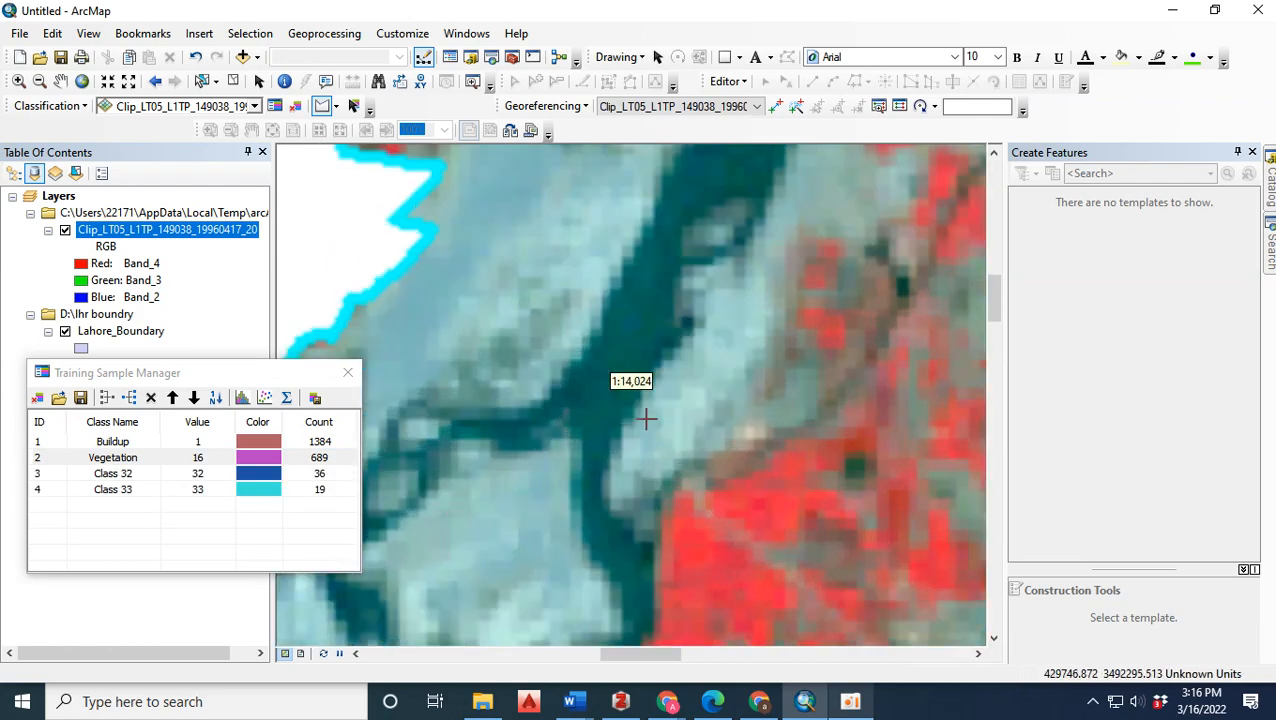
{"action": "left_click", "coordinate": [584, 387]}
{"action": "left_click", "coordinate": [621, 403]}
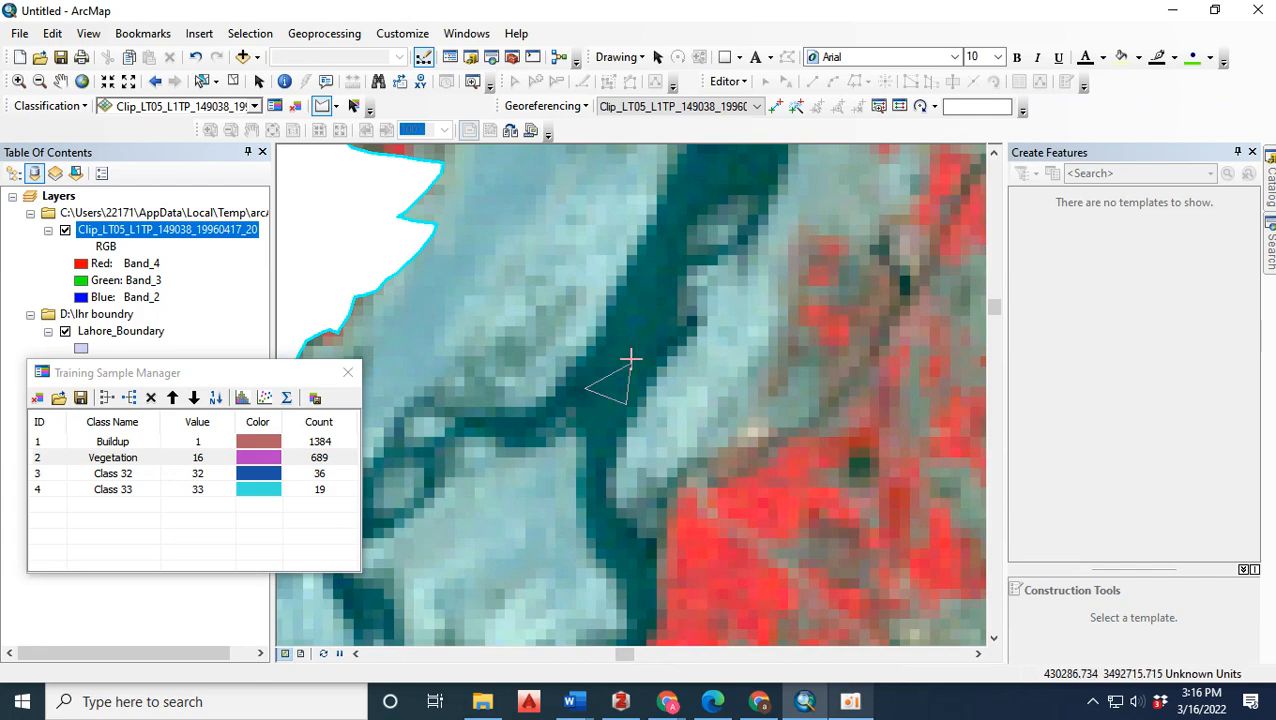
{"action": "double_click", "coordinate": [664, 286]}
Draw two triangular training samples on the southwestern river stretch, one near the boundary and one downstream of the pale island.
{"action": "scroll", "coordinate": [634, 170], "scroll_direction": "up", "scroll_amount": 3}
{"action": "scroll", "coordinate": [634, 170], "scroll_direction": "up", "scroll_amount": 2}
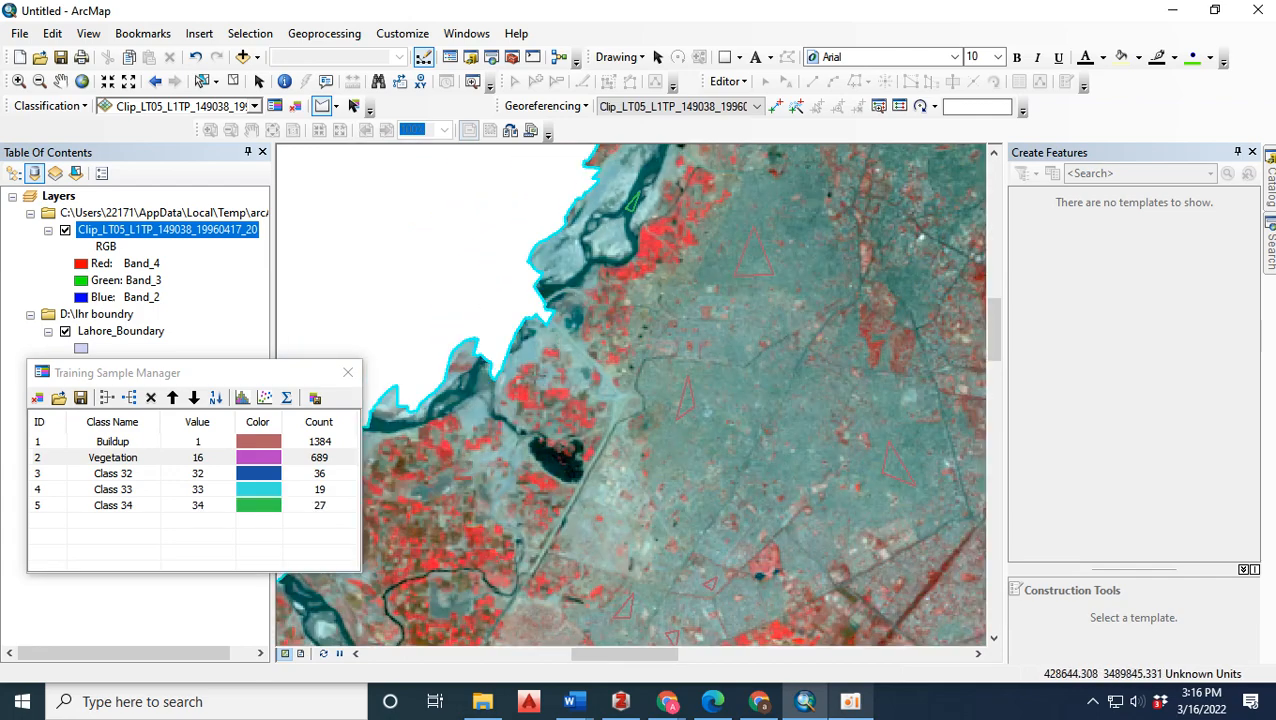
{"action": "scroll", "coordinate": [521, 535], "scroll_direction": "up", "scroll_amount": 2}
{"action": "scroll", "coordinate": [511, 512], "scroll_direction": "down", "scroll_amount": 4}
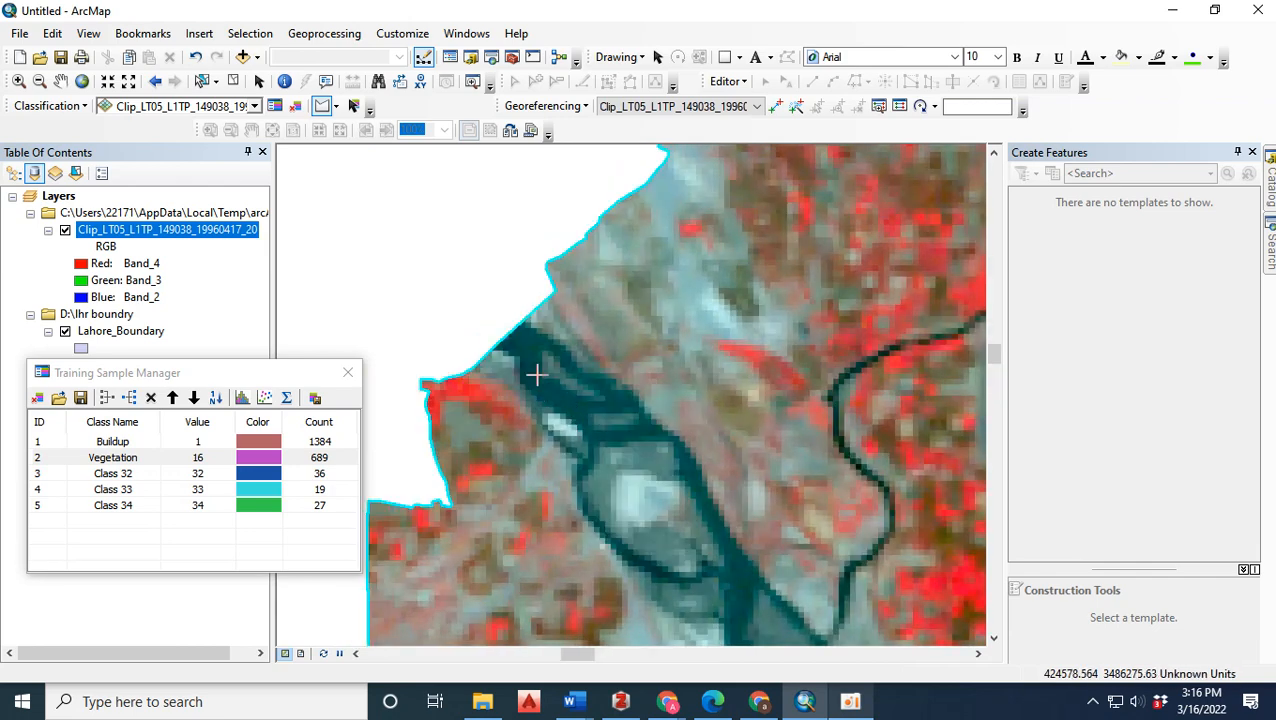
{"action": "double_click", "coordinate": [592, 410]}
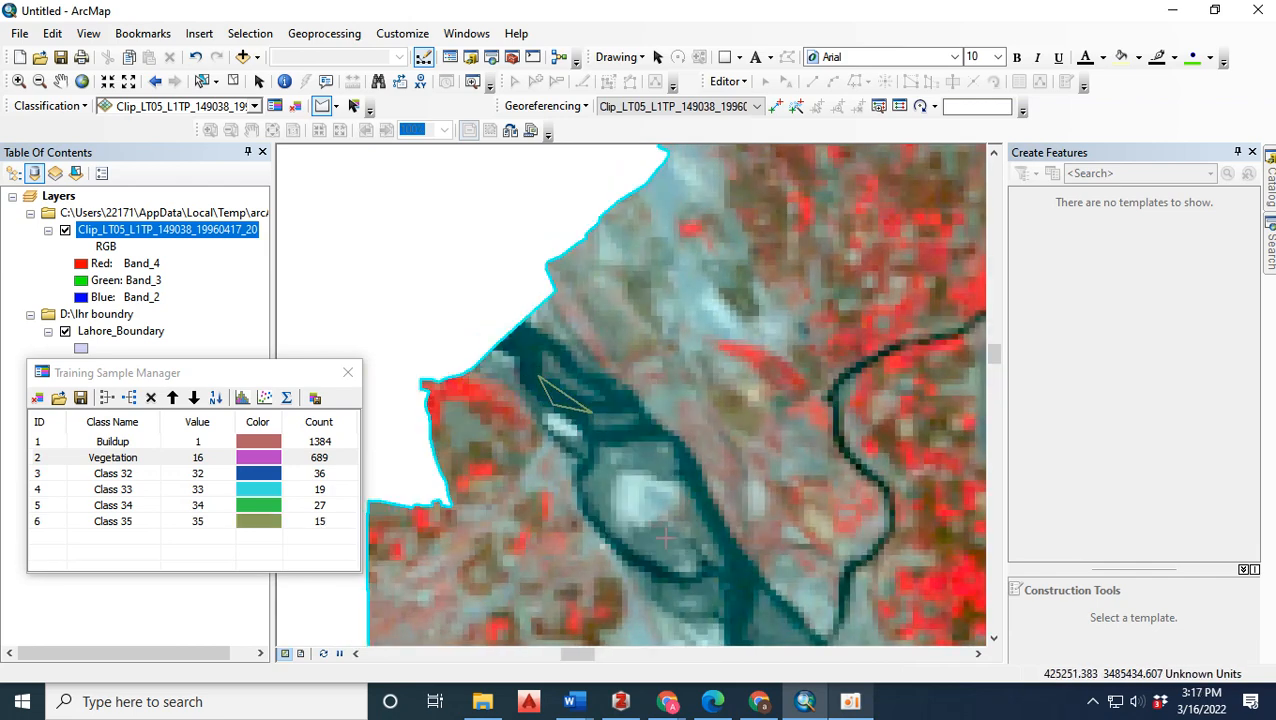
{"action": "double_click", "coordinate": [736, 617]}
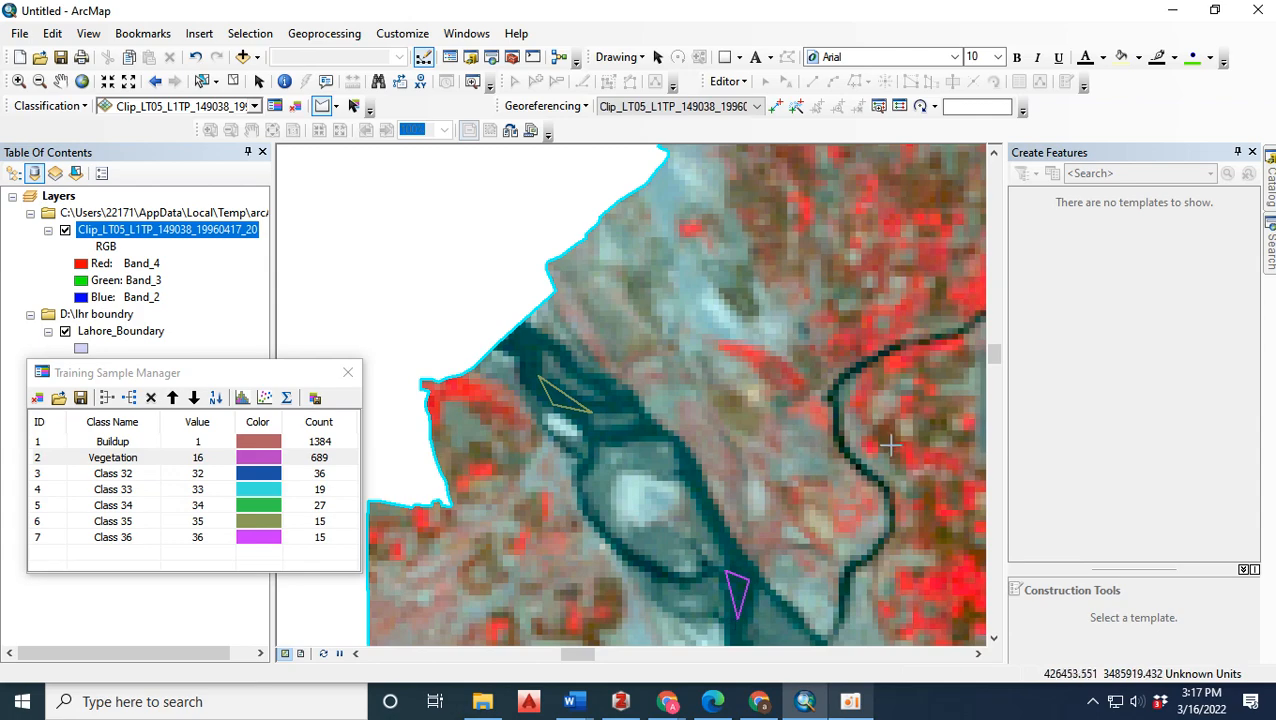
Draw two small triangular training samples on the narrow dark winding channel northeast of the southwestern river stretch.
{"action": "scroll", "coordinate": [678, 360], "scroll_direction": "up", "scroll_amount": 3}
{"action": "scroll", "coordinate": [778, 376], "scroll_direction": "down", "scroll_amount": 5}
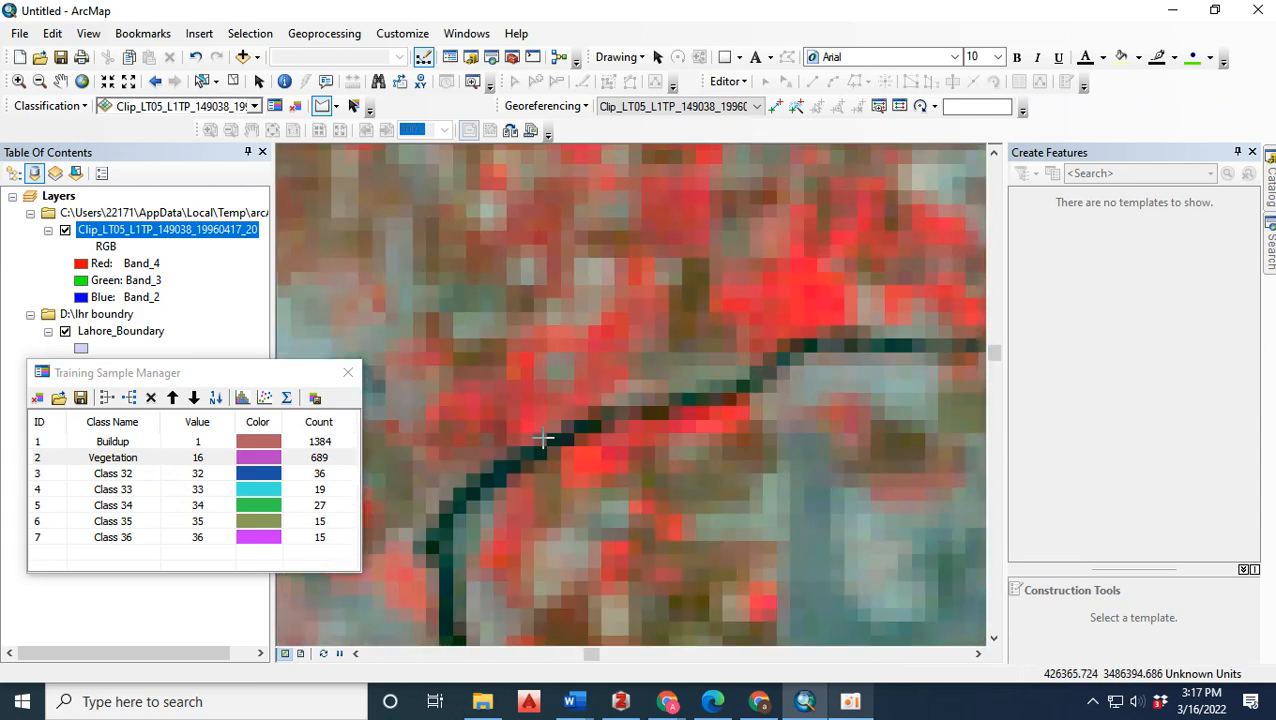
{"action": "left_click", "coordinate": [507, 466]}
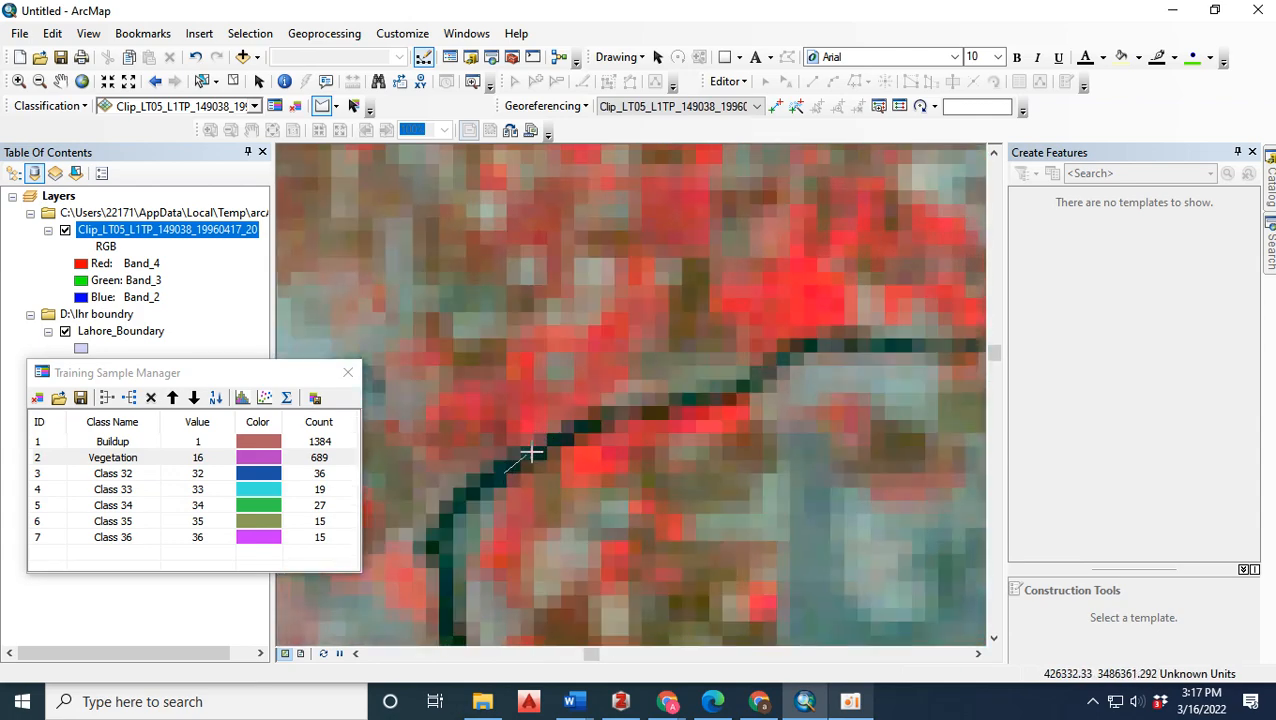
{"action": "double_click", "coordinate": [528, 457]}
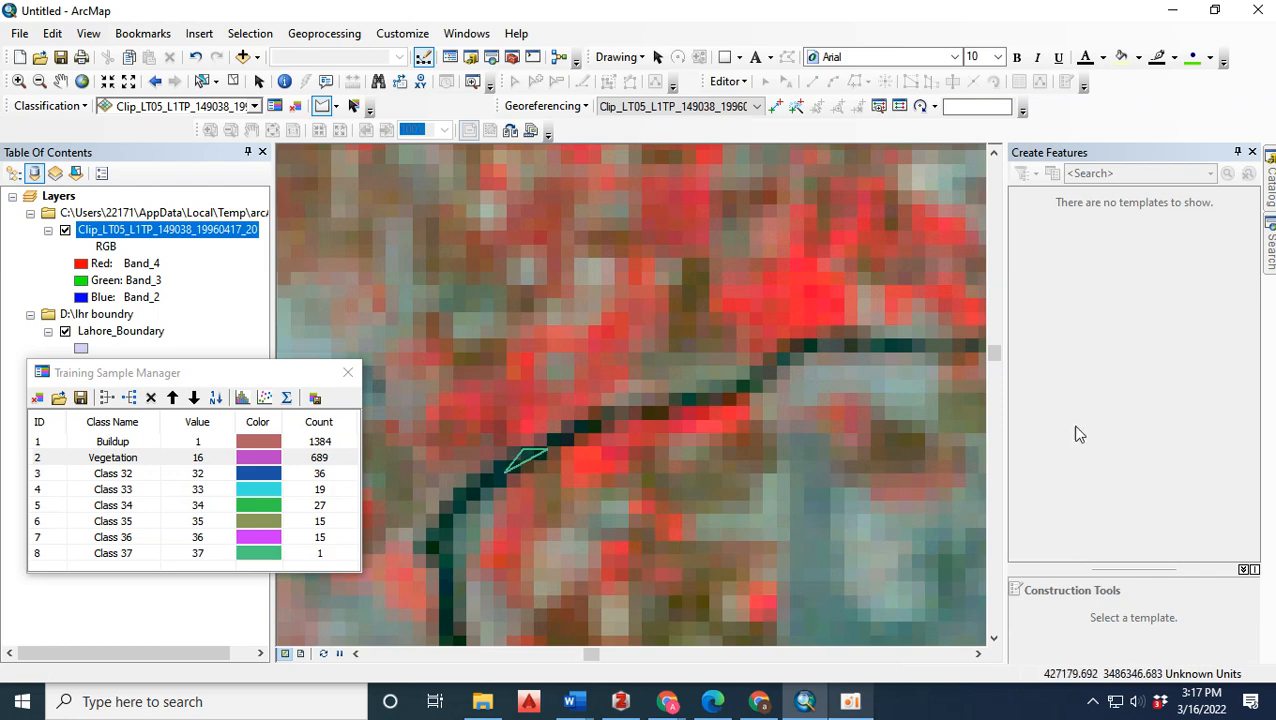
{"action": "left_click", "coordinate": [932, 344]}
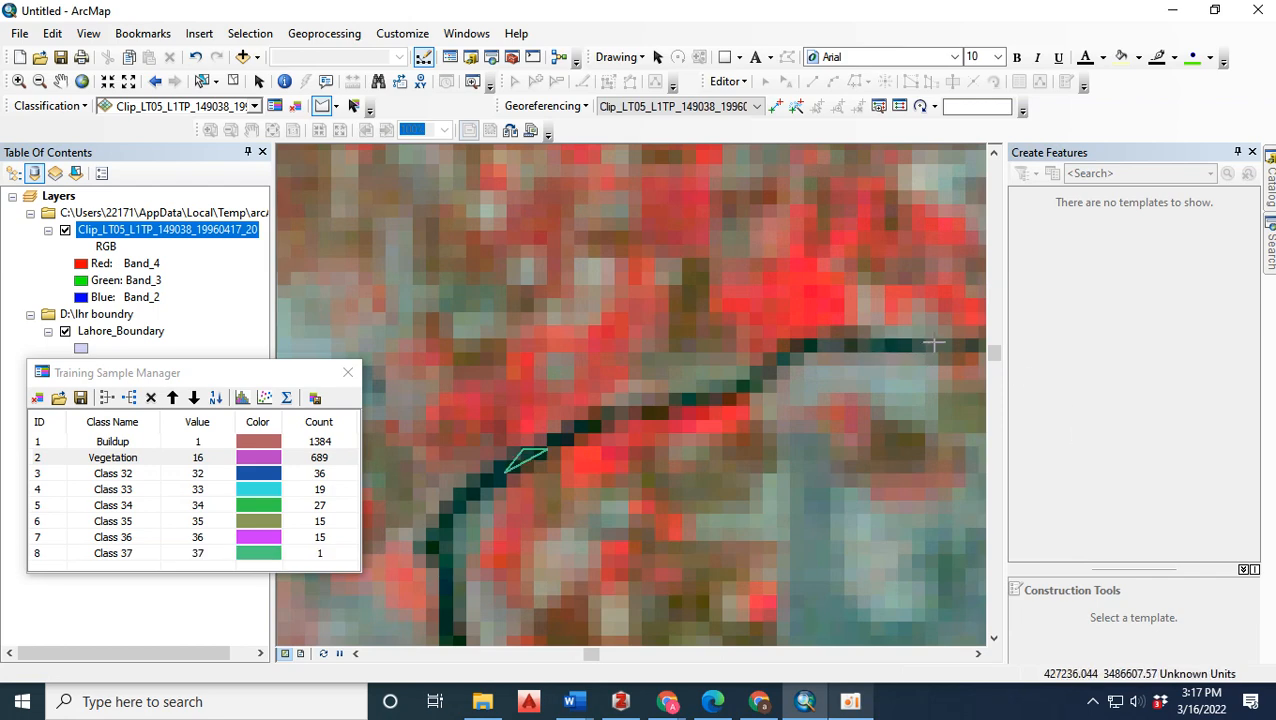
{"action": "double_click", "coordinate": [882, 336]}
{"action": "scroll", "coordinate": [739, 313], "scroll_direction": "up", "scroll_amount": 5}
{"action": "scroll", "coordinate": [739, 313], "scroll_direction": "up", "scroll_amount": 2}
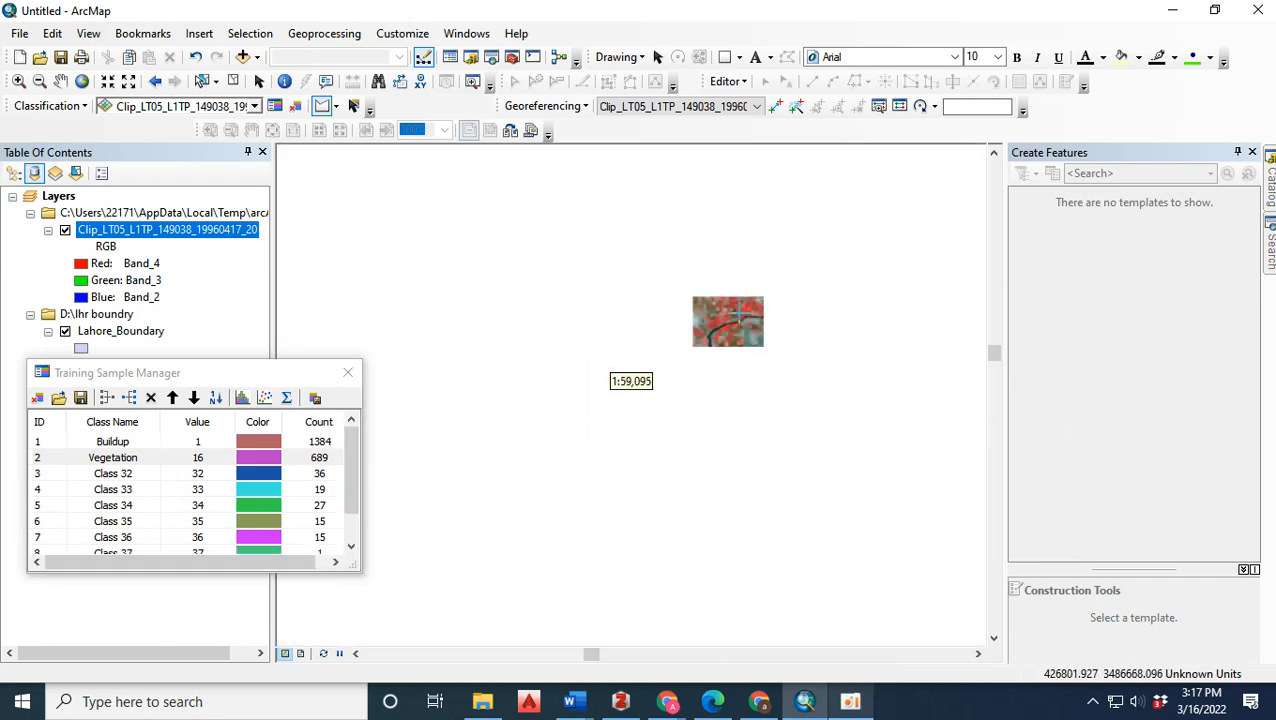
Draw two small triangular training samples on the dark teal river bend near the western boundary notch, on either side of the channel junction.
{"action": "scroll", "coordinate": [554, 313], "scroll_direction": "down", "scroll_amount": 5}
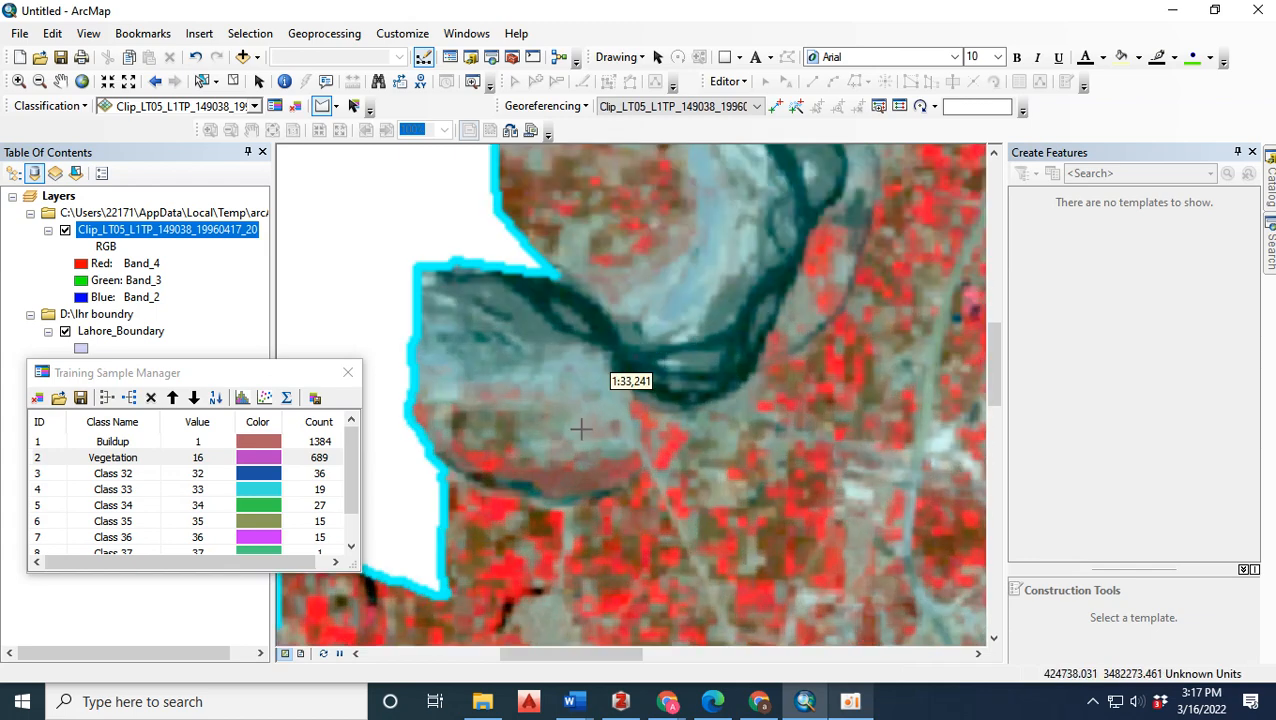
{"action": "scroll", "coordinate": [570, 340], "scroll_direction": "up", "scroll_amount": 4}
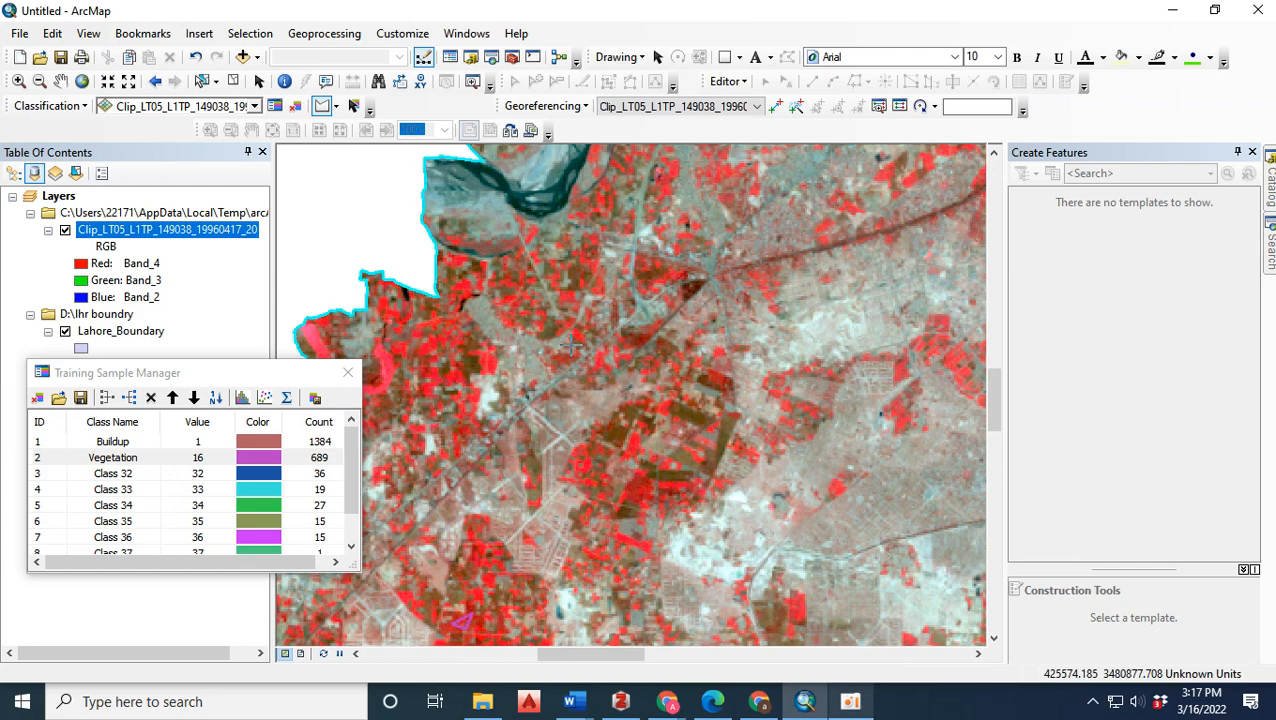
{"action": "scroll", "coordinate": [493, 165], "scroll_direction": "down", "scroll_amount": 5}
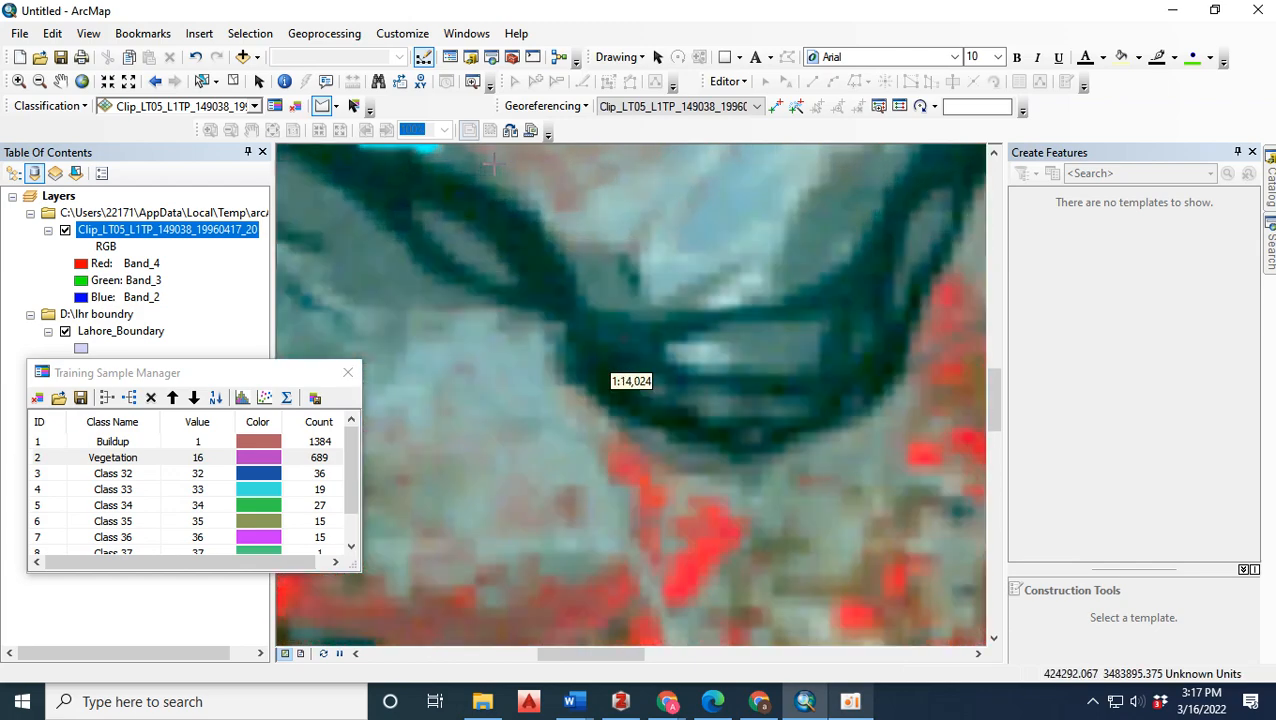
{"action": "left_click", "coordinate": [487, 229]}
{"action": "left_click", "coordinate": [522, 277]}
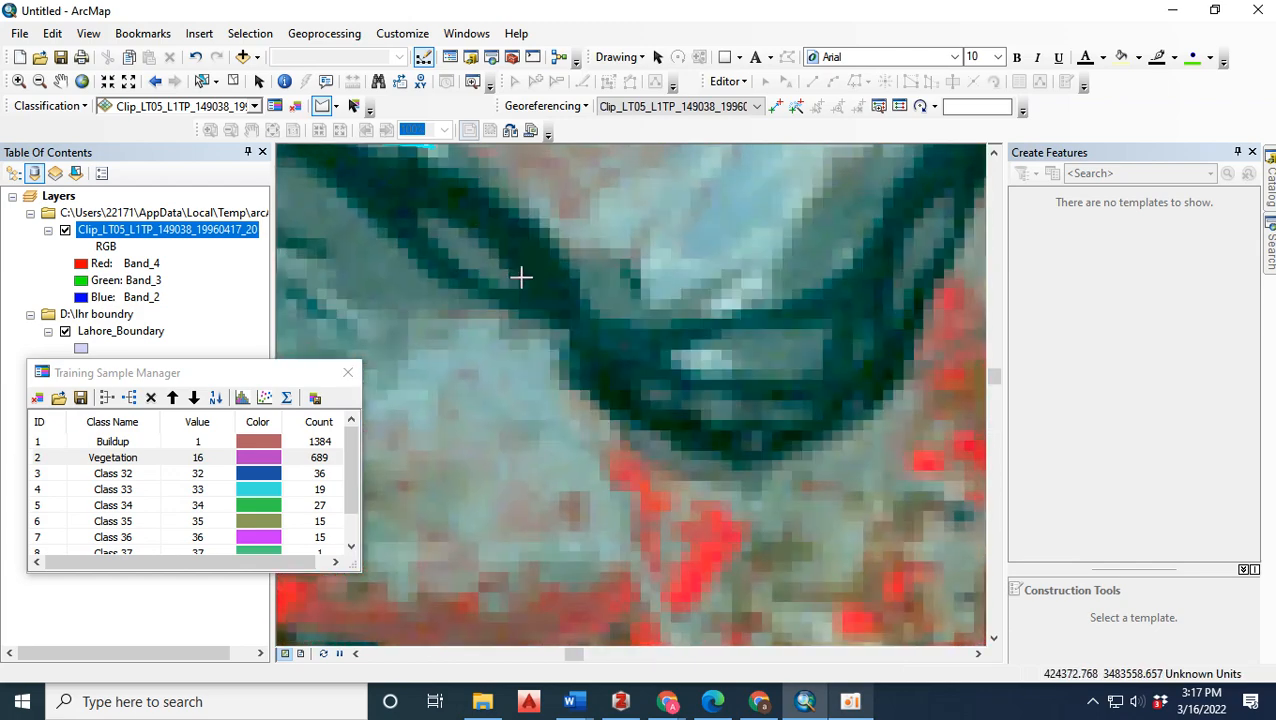
{"action": "double_click", "coordinate": [563, 271]}
{"action": "left_click", "coordinate": [581, 347]}
{"action": "left_click", "coordinate": [637, 398]}
Draw two triangular training samples on the dark curved channel farther southwest, one along its middle and one near its western tip.
{"action": "scroll", "coordinate": [650, 349], "scroll_direction": "up", "scroll_amount": 5}
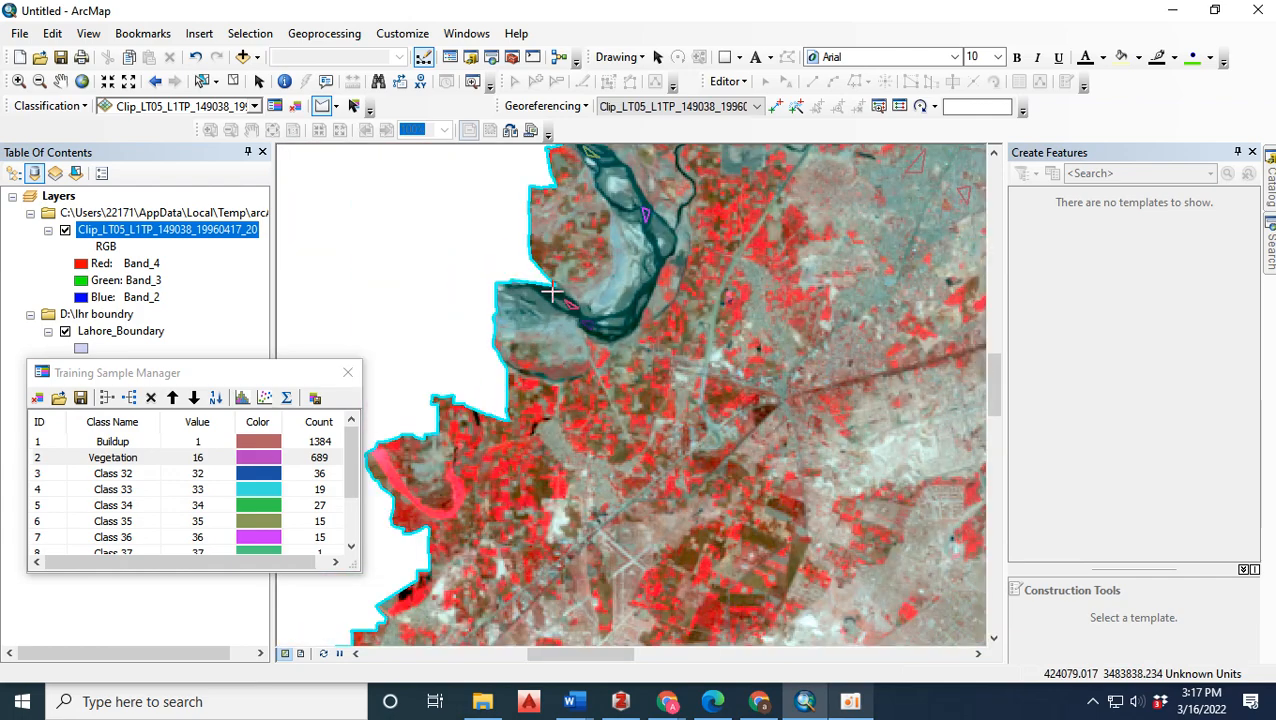
{"action": "scroll", "coordinate": [470, 260], "scroll_direction": "up", "scroll_amount": 4}
{"action": "scroll", "coordinate": [600, 376], "scroll_direction": "down", "scroll_amount": 5}
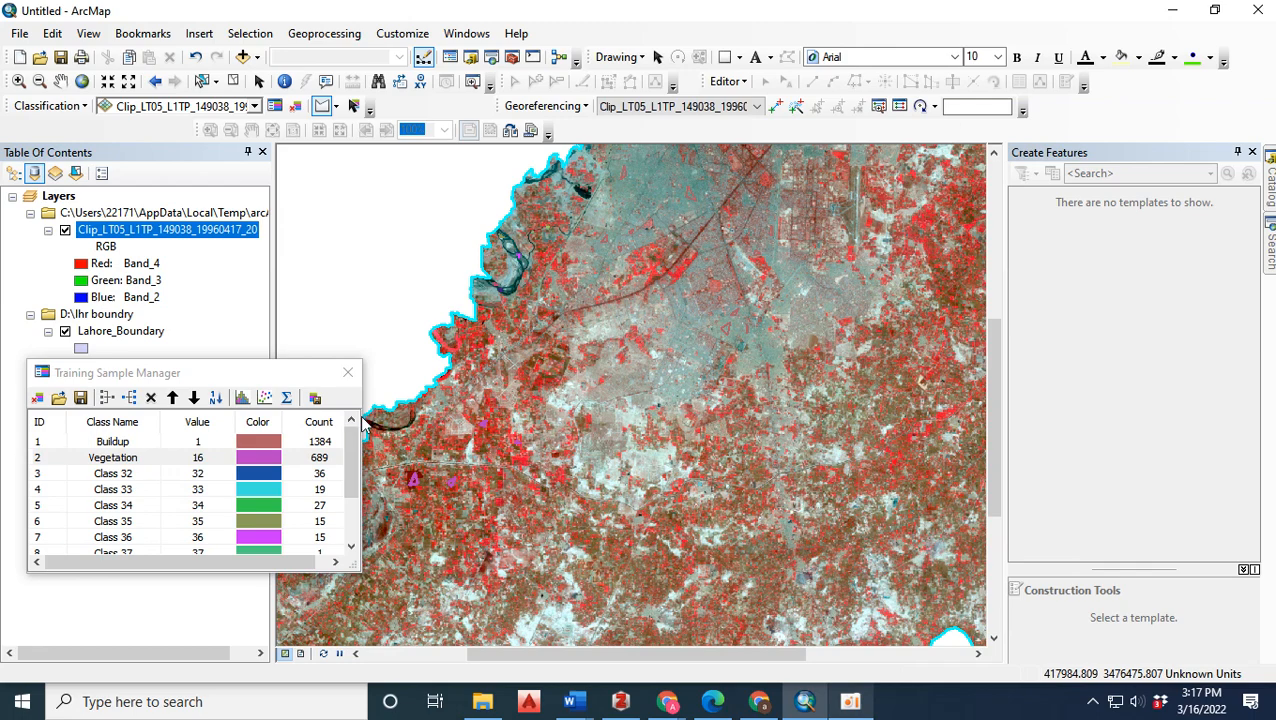
{"action": "scroll", "coordinate": [398, 428], "scroll_direction": "down", "scroll_amount": 3}
{"action": "scroll", "coordinate": [688, 409], "scroll_direction": "up", "scroll_amount": 2}
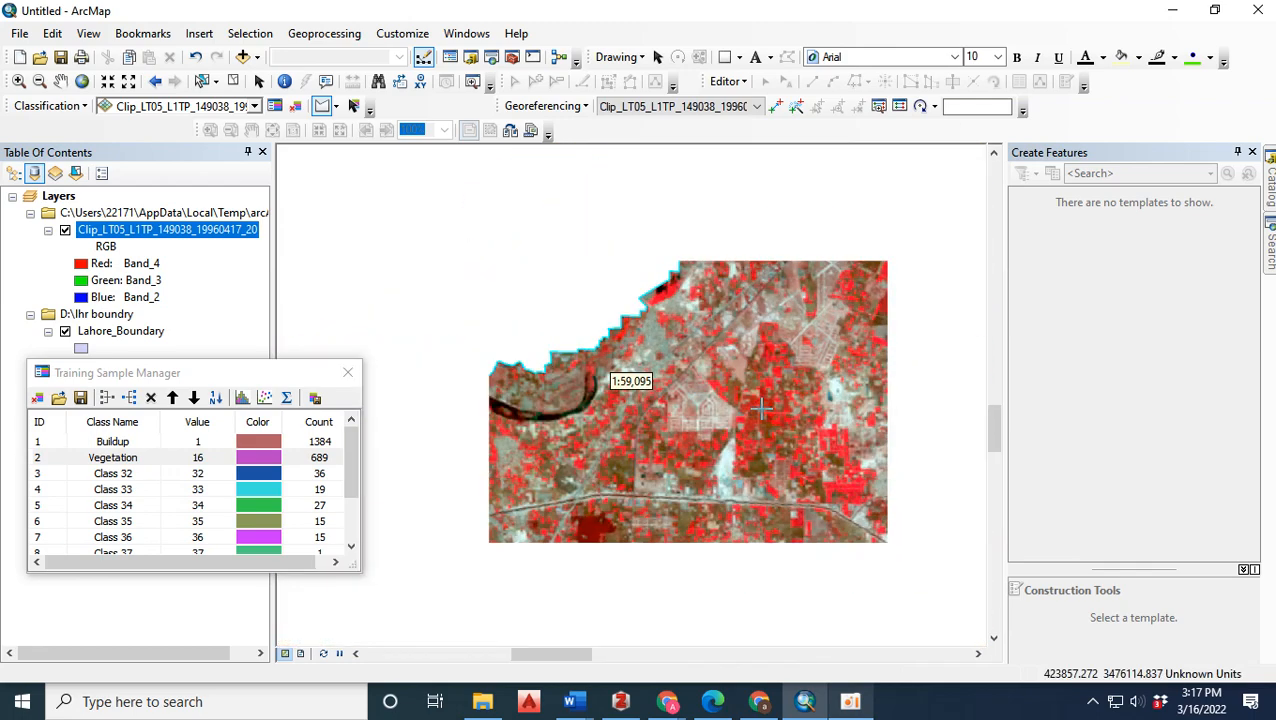
{"action": "scroll", "coordinate": [481, 399], "scroll_direction": "down", "scroll_amount": 3}
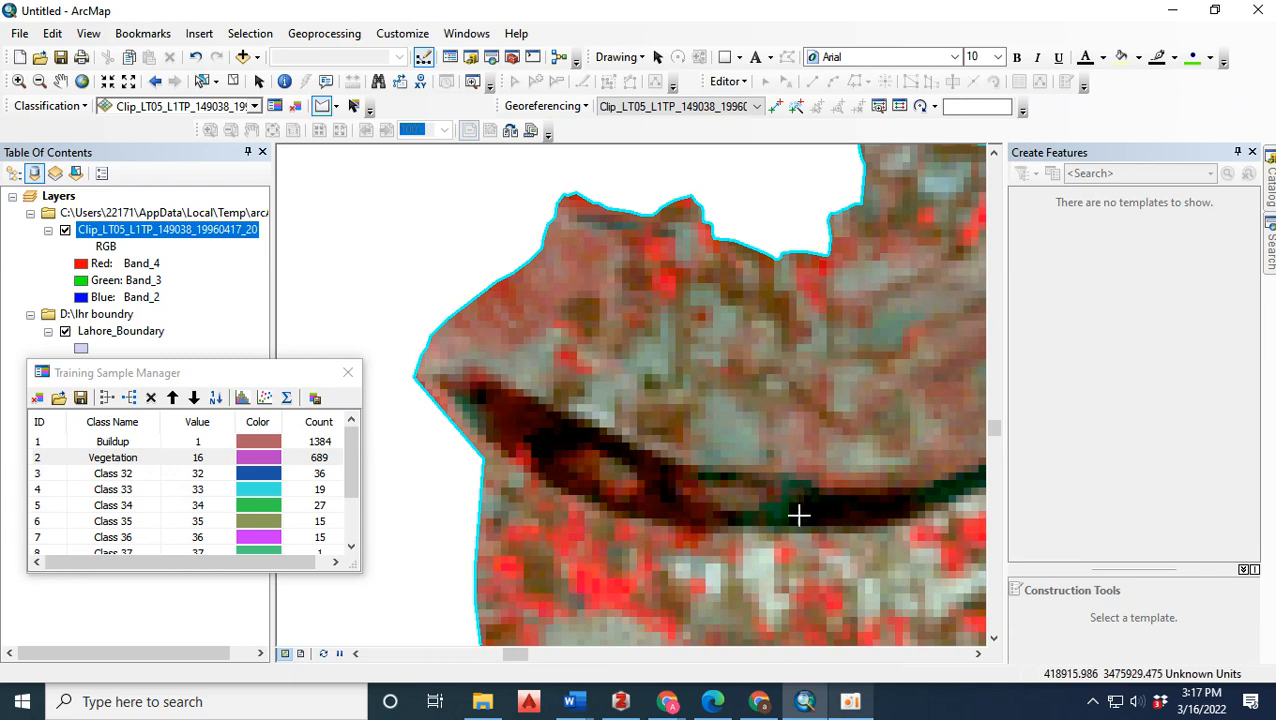
{"action": "left_click", "coordinate": [800, 495]}
{"action": "left_click", "coordinate": [792, 519]}
{"action": "double_click", "coordinate": [880, 508]}
{"action": "left_click", "coordinate": [505, 410]}
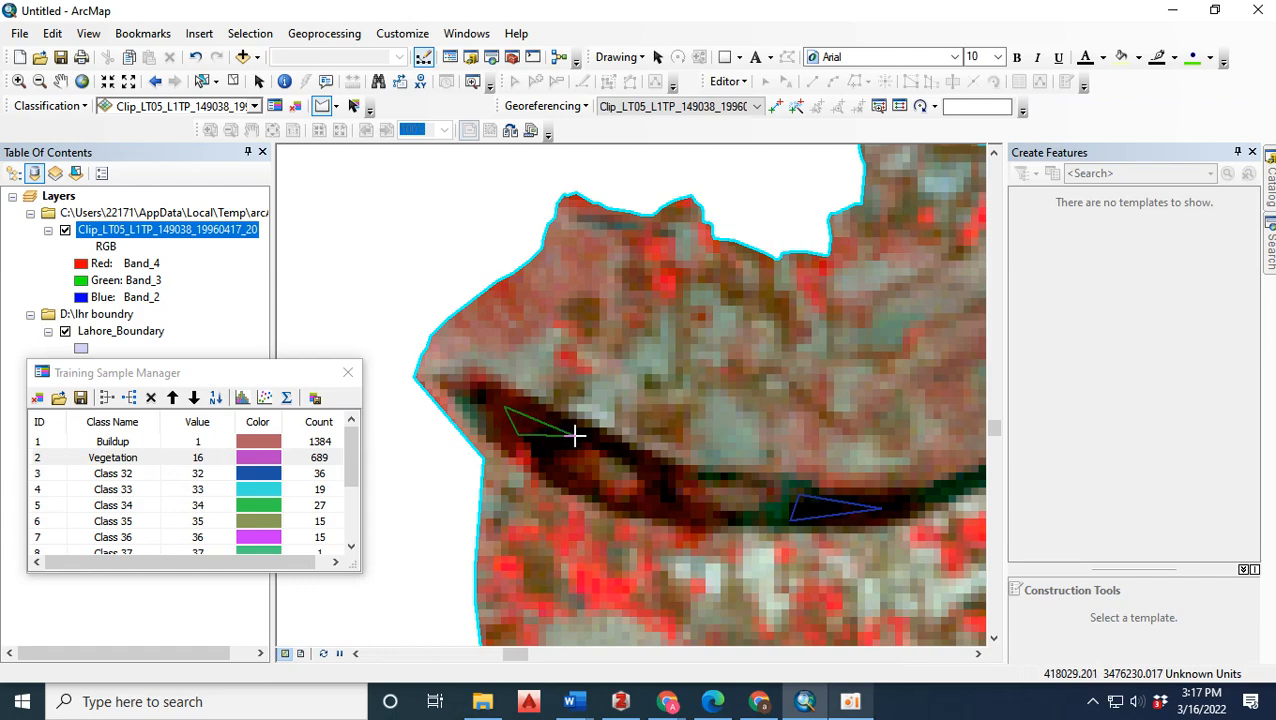
Draw two triangular training samples on the dark teal river stretch in the far southwest, south of the pale blue sandbank.
{"action": "scroll", "coordinate": [574, 434], "scroll_direction": "down", "scroll_amount": 2}
{"action": "scroll", "coordinate": [574, 434], "scroll_direction": "up", "scroll_amount": 6}
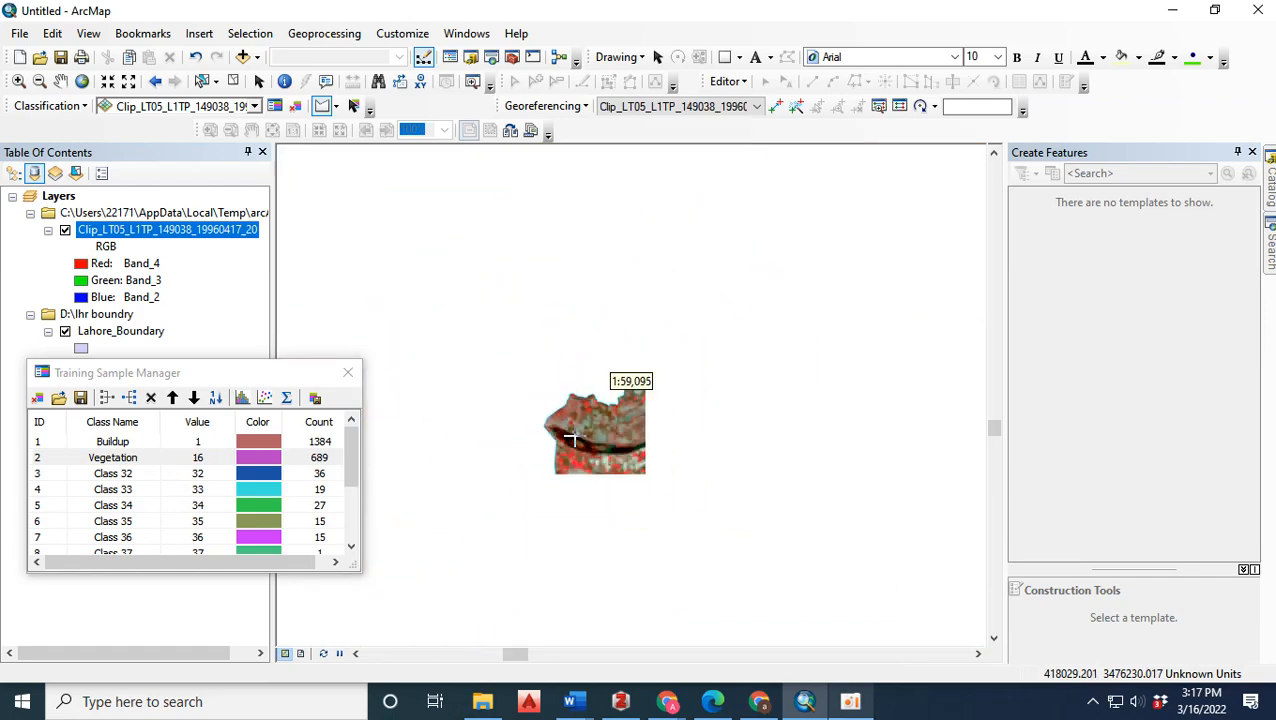
{"action": "scroll", "coordinate": [571, 437], "scroll_direction": "up", "scroll_amount": 4}
{"action": "scroll", "coordinate": [502, 460], "scroll_direction": "down", "scroll_amount": 1}
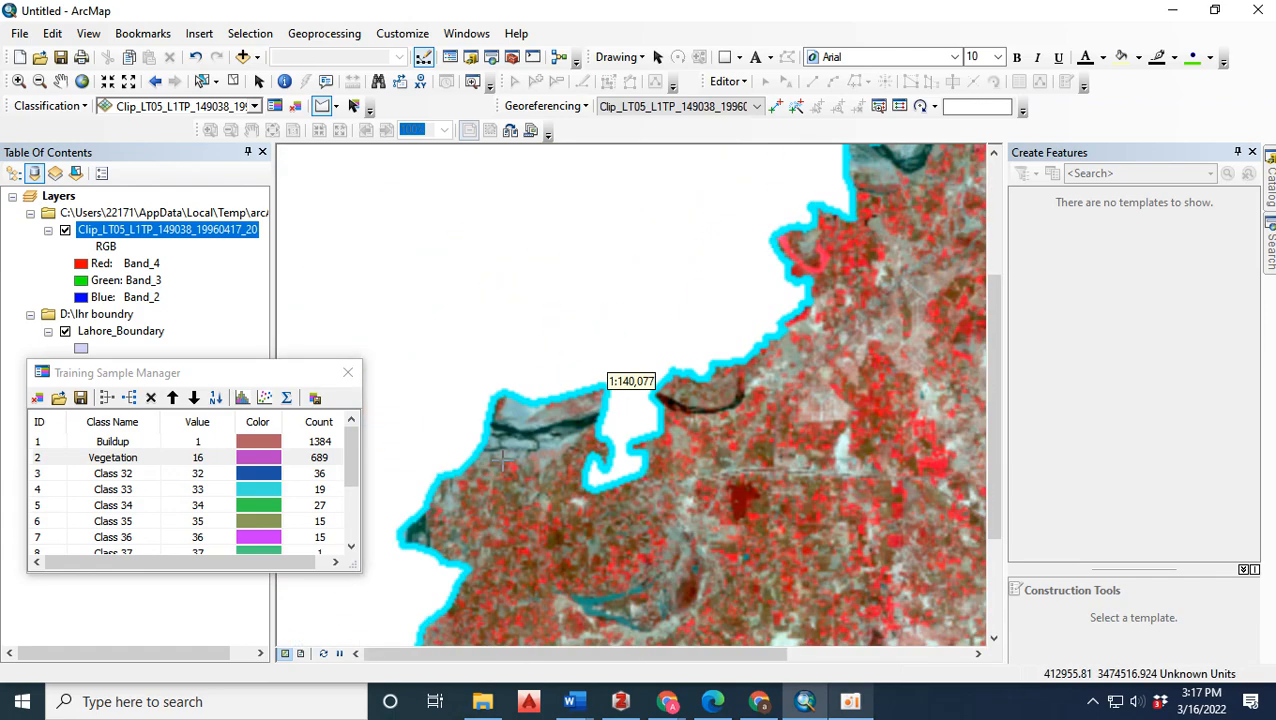
{"action": "scroll", "coordinate": [503, 460], "scroll_direction": "down", "scroll_amount": 7}
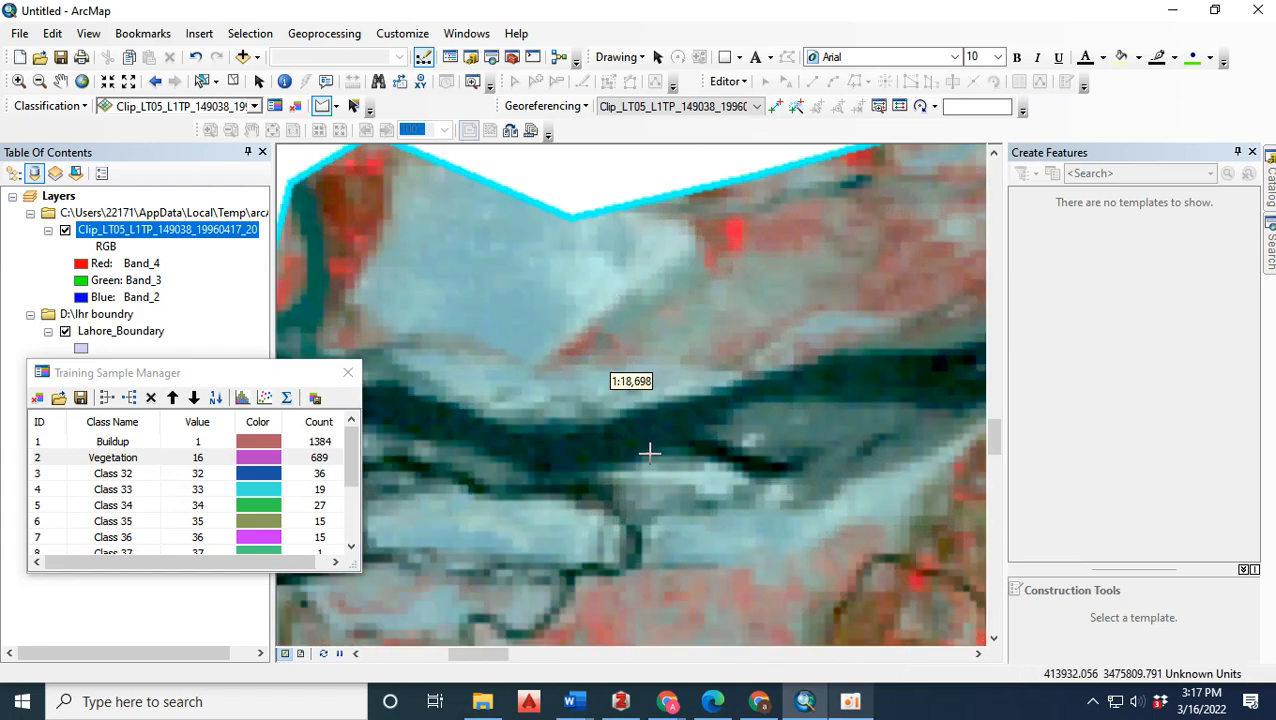
{"action": "left_click", "coordinate": [583, 470]}
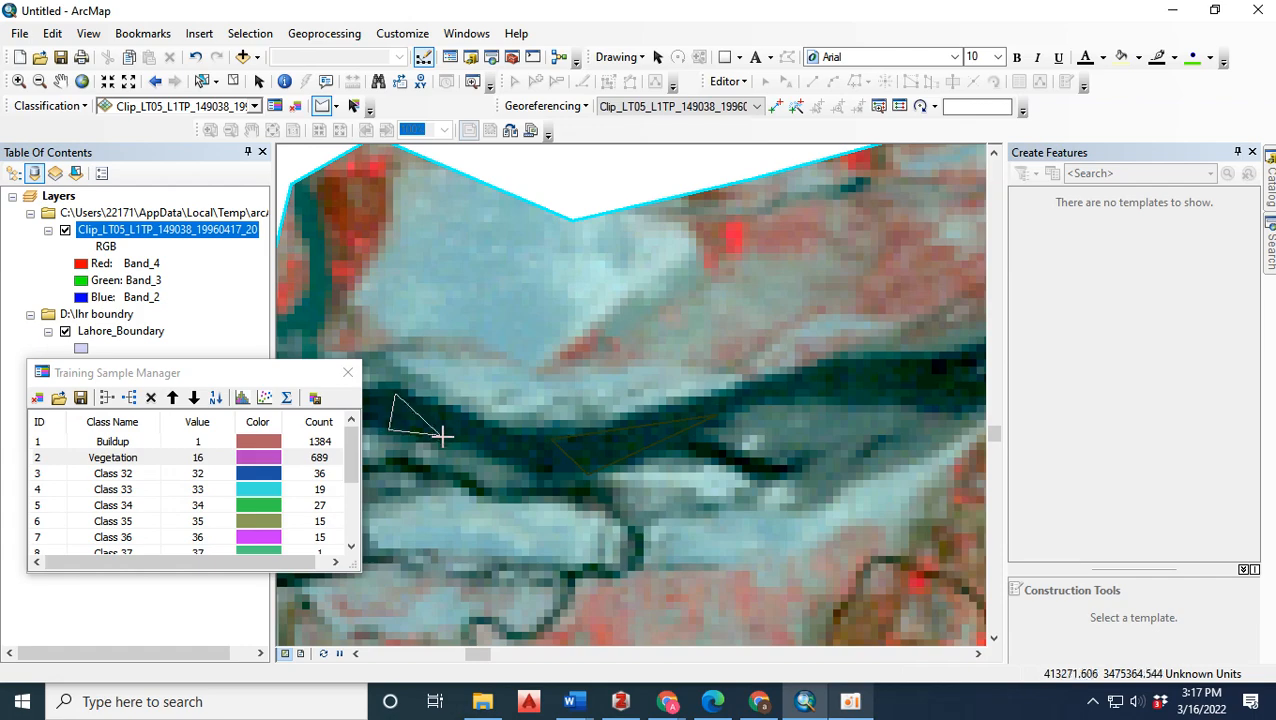
{"action": "double_click", "coordinate": [498, 441]}
Examine the eastern half of the Lahore image for further water bodies to sample.
{"action": "scroll", "coordinate": [374, 380], "scroll_direction": "up", "scroll_amount": 3}
{"action": "scroll", "coordinate": [372, 382], "scroll_direction": "up", "scroll_amount": 3}
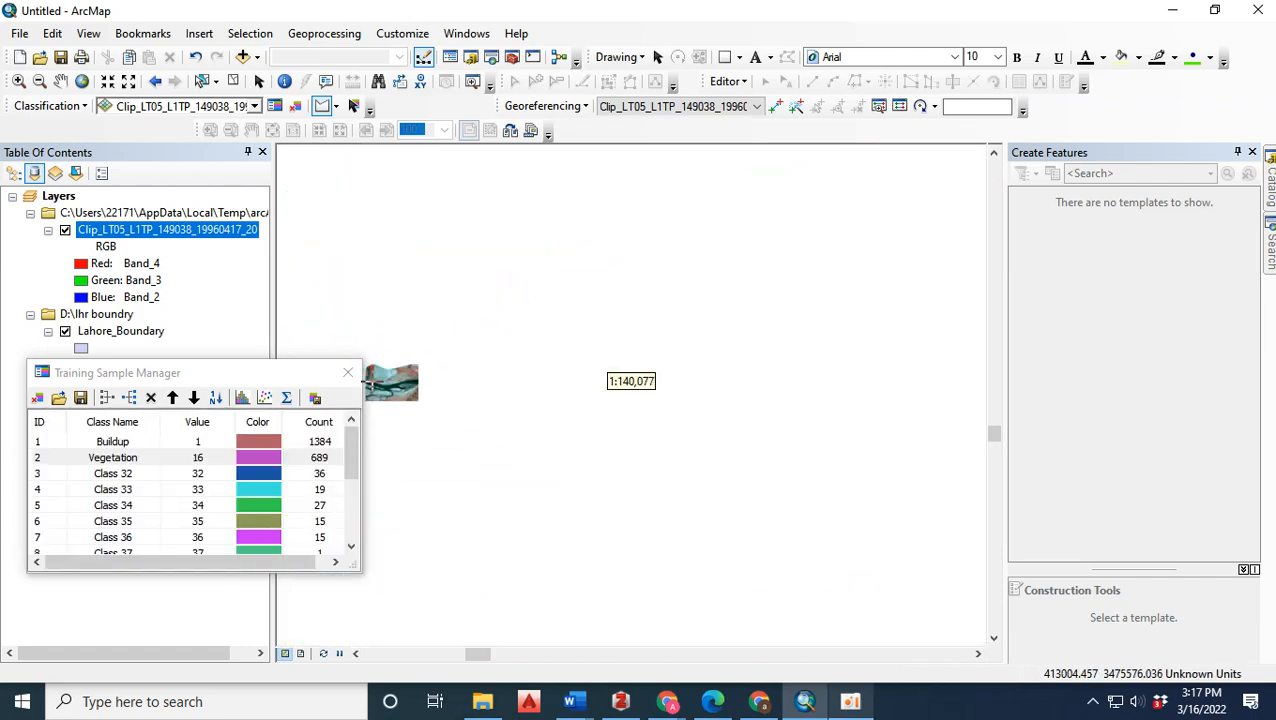
{"action": "scroll", "coordinate": [517, 402], "scroll_direction": "up", "scroll_amount": 3}
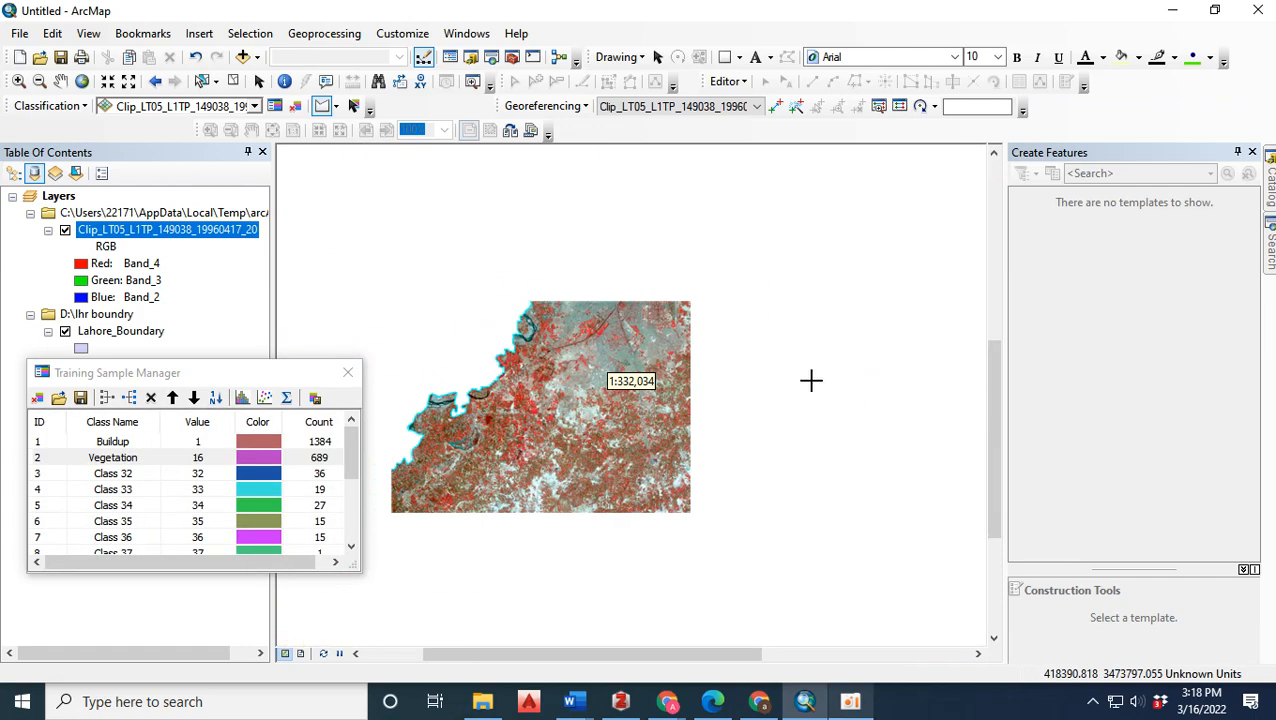
{"action": "scroll", "coordinate": [625, 378], "scroll_direction": "down", "scroll_amount": 2}
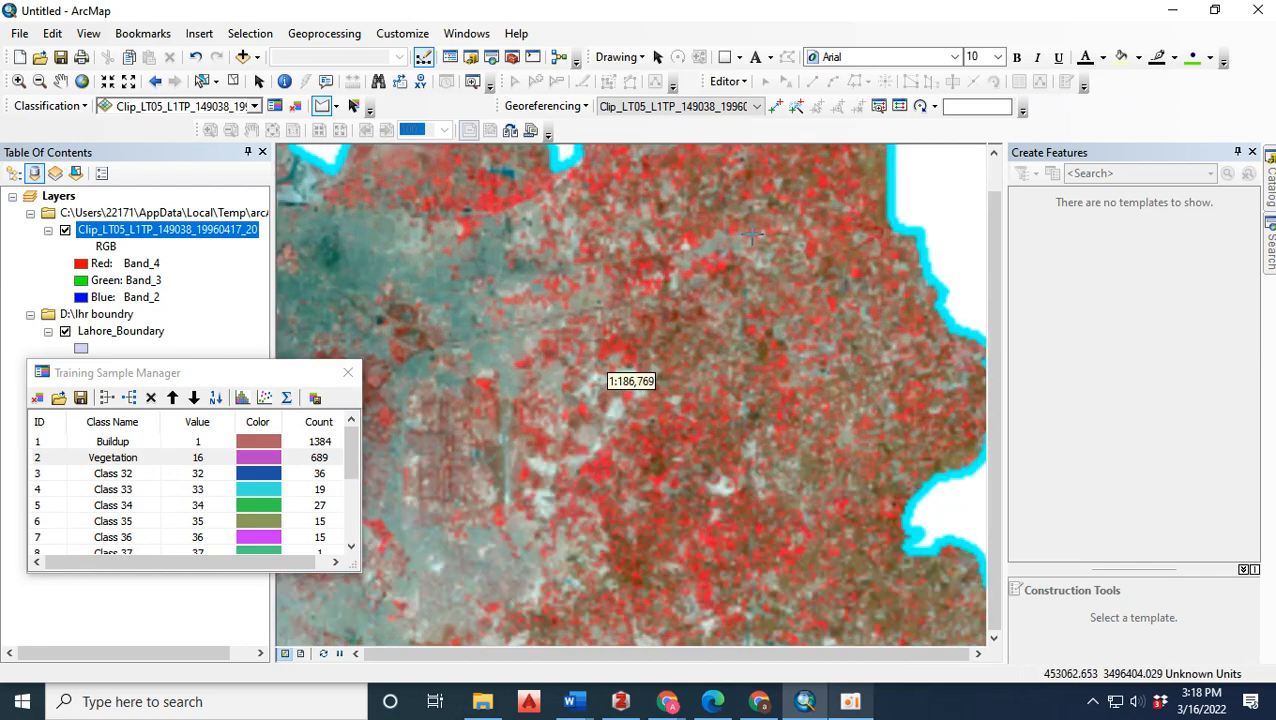
{"action": "scroll", "coordinate": [636, 181], "scroll_direction": "up", "scroll_amount": 3}
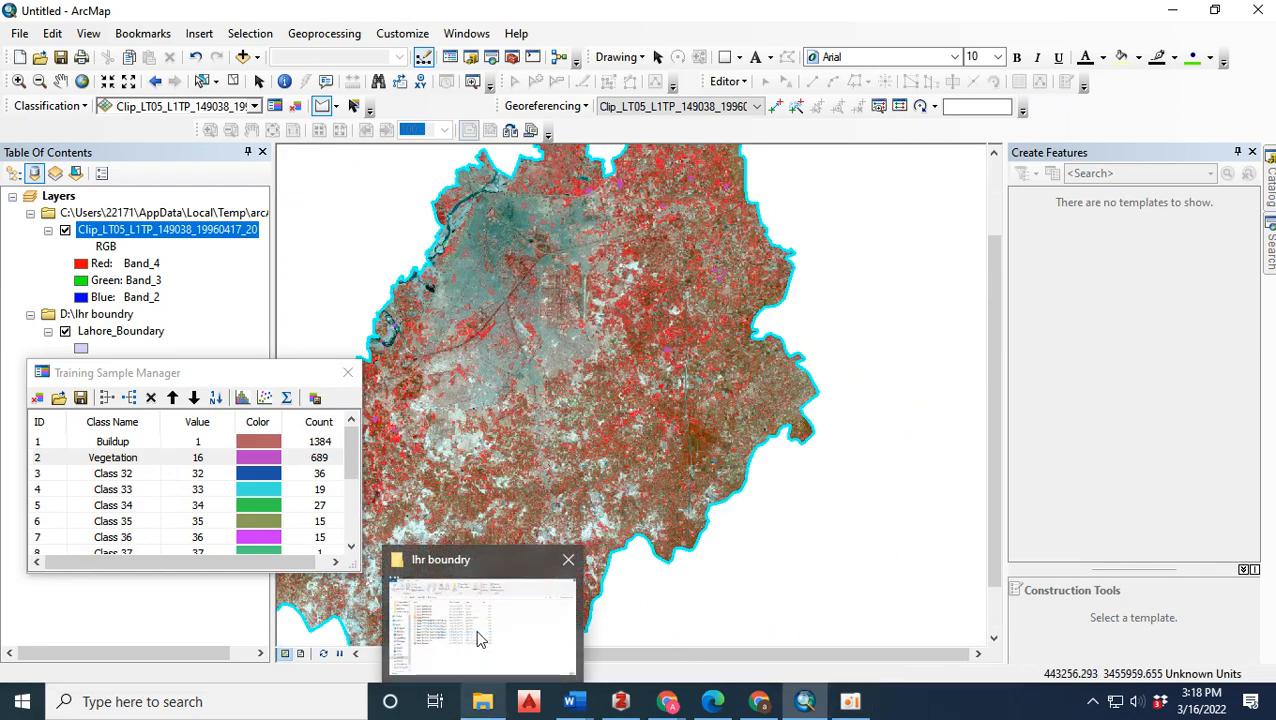
{"action": "scroll", "coordinate": [622, 376], "scroll_direction": "down", "scroll_amount": 5}
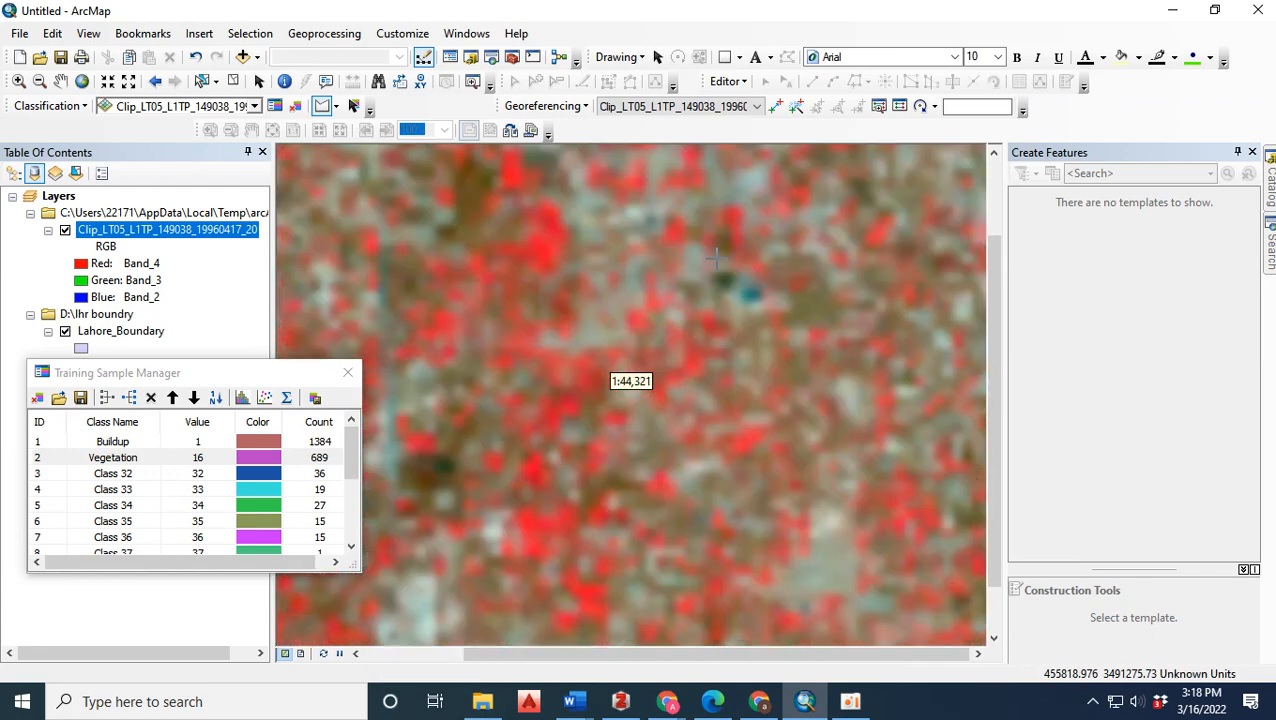
{"action": "scroll", "coordinate": [757, 268], "scroll_direction": "up", "scroll_amount": 3}
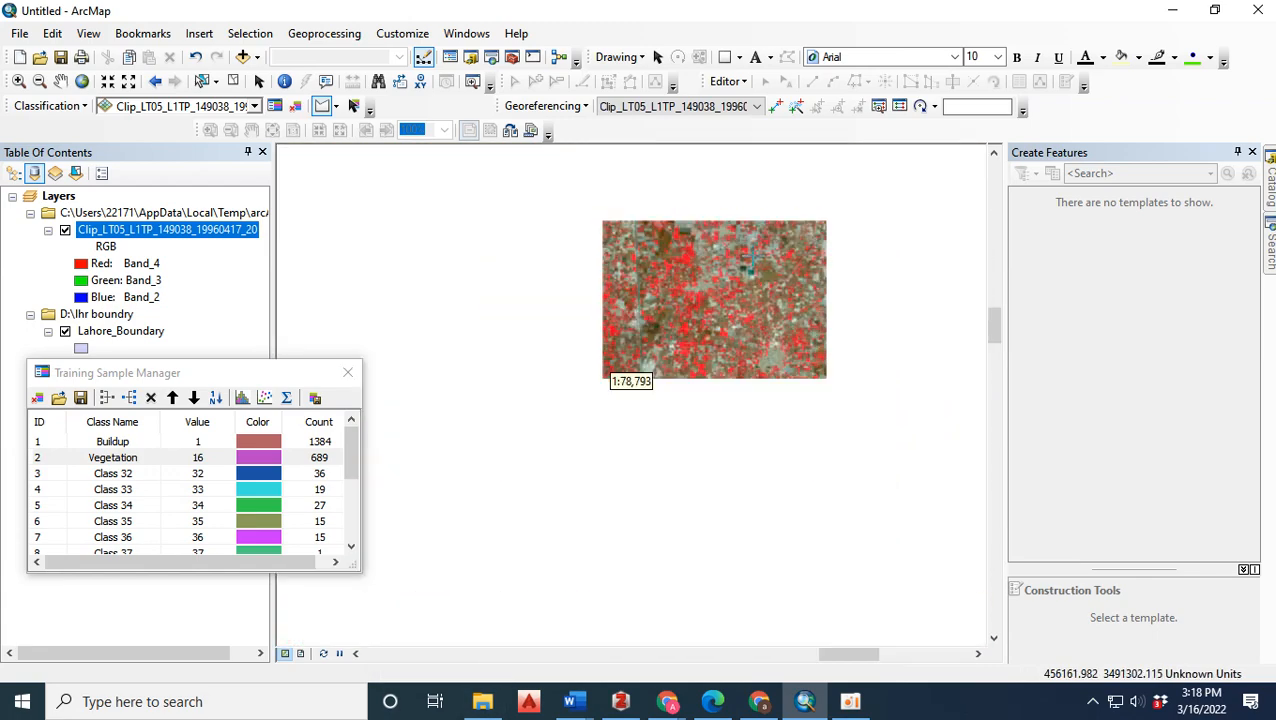
{"action": "scroll", "coordinate": [694, 328], "scroll_direction": "up", "scroll_amount": 2}
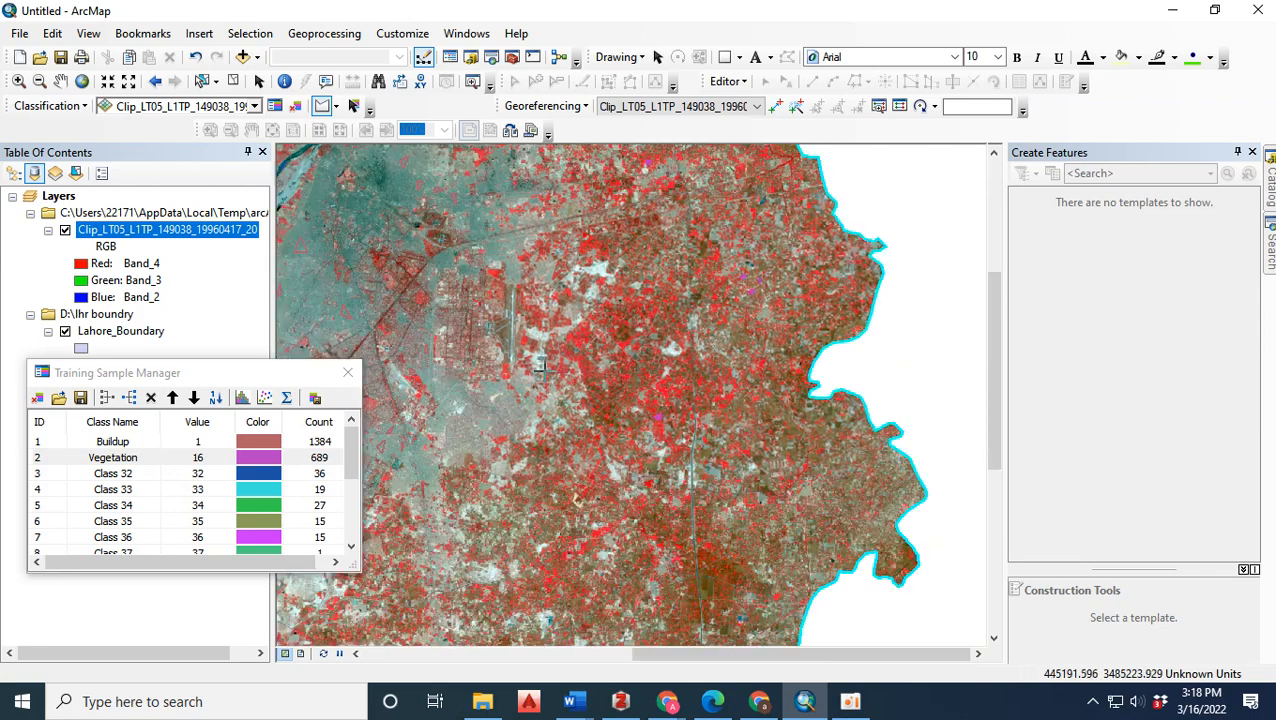
Draw a narrow triangular training sample on the straight north-south canal, just north of where the winding dark line crosses it.
{"action": "scroll", "coordinate": [660, 360], "scroll_direction": "up", "scroll_amount": 2}
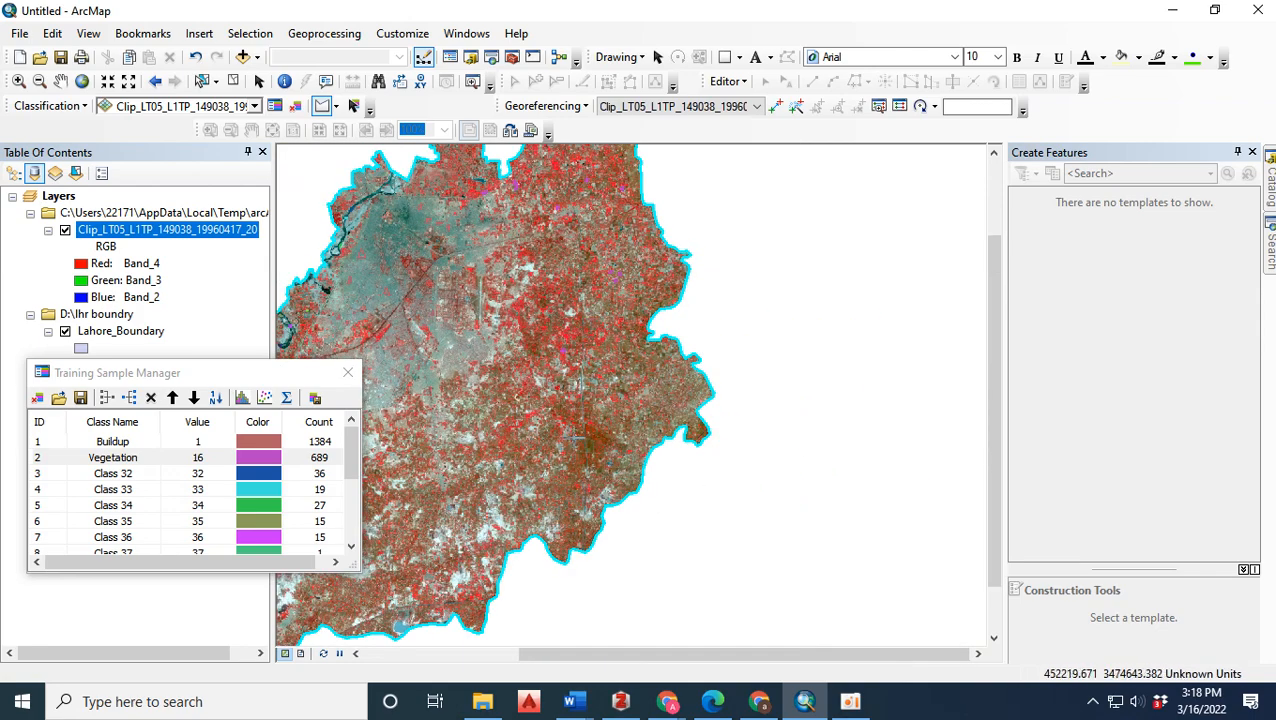
{"action": "scroll", "coordinate": [575, 436], "scroll_direction": "down", "scroll_amount": 3}
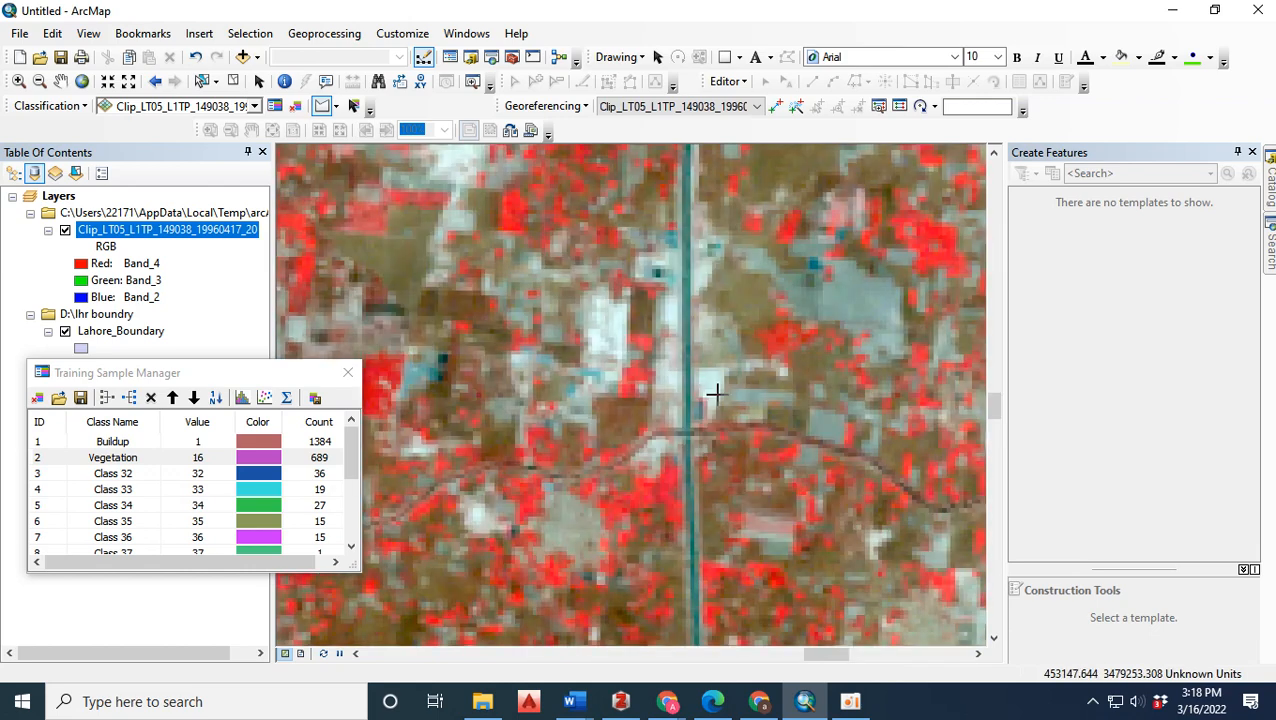
{"action": "scroll", "coordinate": [736, 428], "scroll_direction": "down", "scroll_amount": 2}
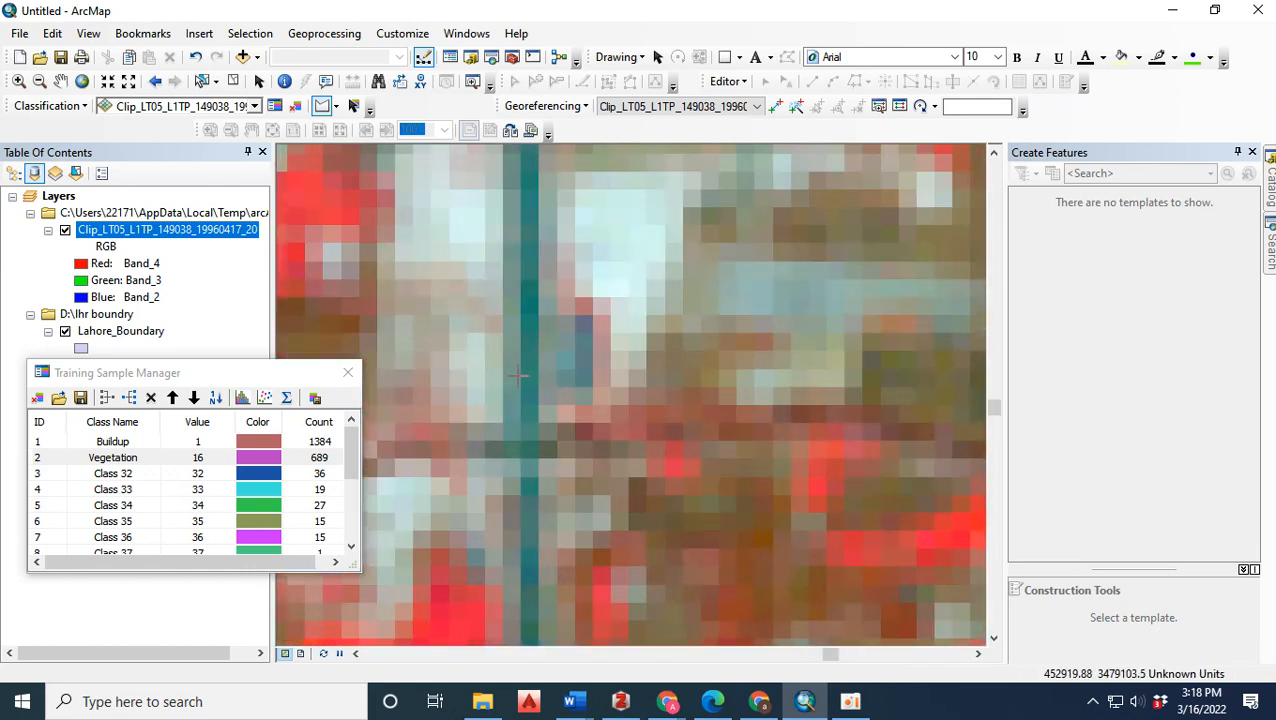
{"action": "left_click", "coordinate": [524, 378]}
{"action": "left_click", "coordinate": [534, 378]}
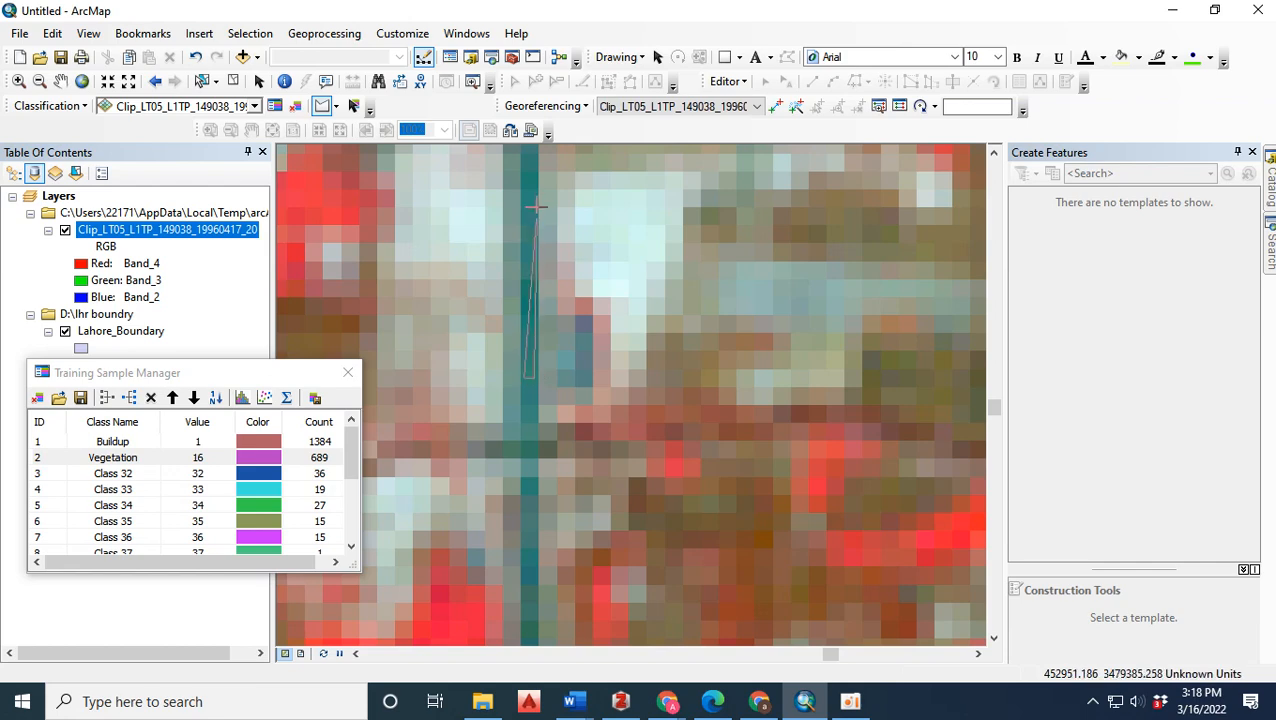
Draw two more narrow triangular training samples on the same canal, one farther north and one on its far southern stretch.
{"action": "scroll", "coordinate": [486, 372], "scroll_direction": "up", "scroll_amount": 3}
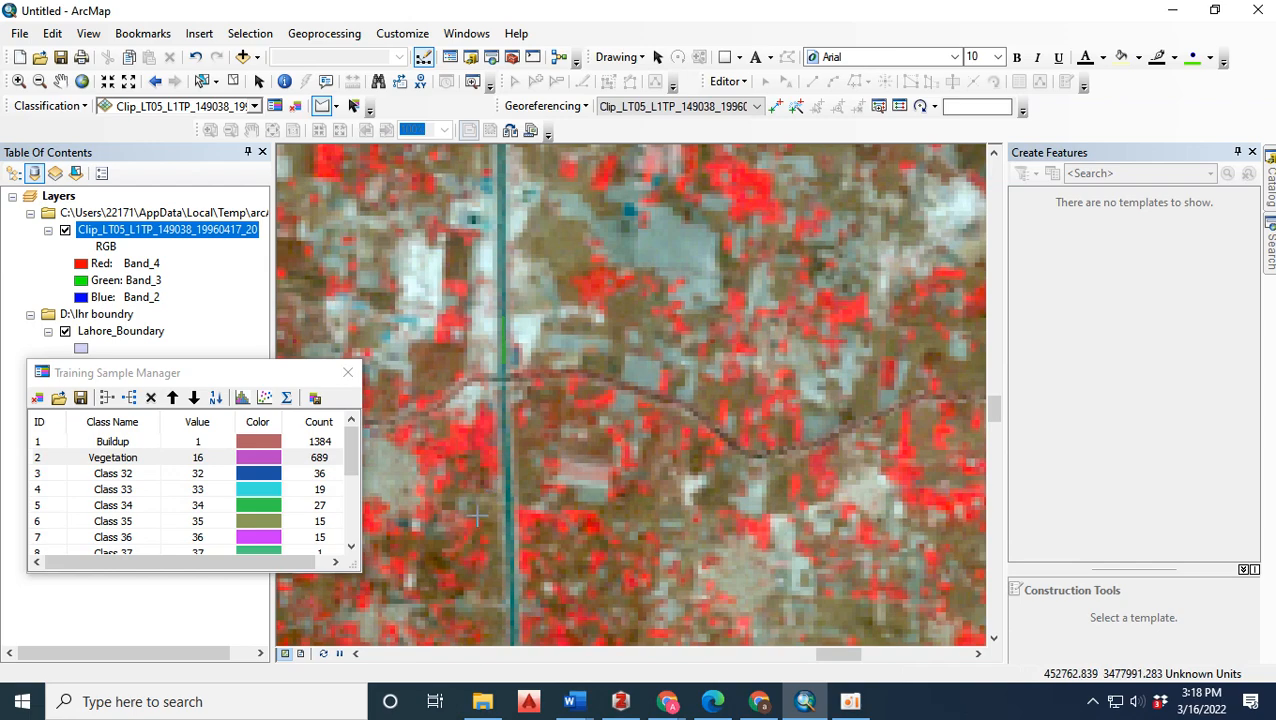
{"action": "scroll", "coordinate": [623, 495], "scroll_direction": "up", "scroll_amount": 3}
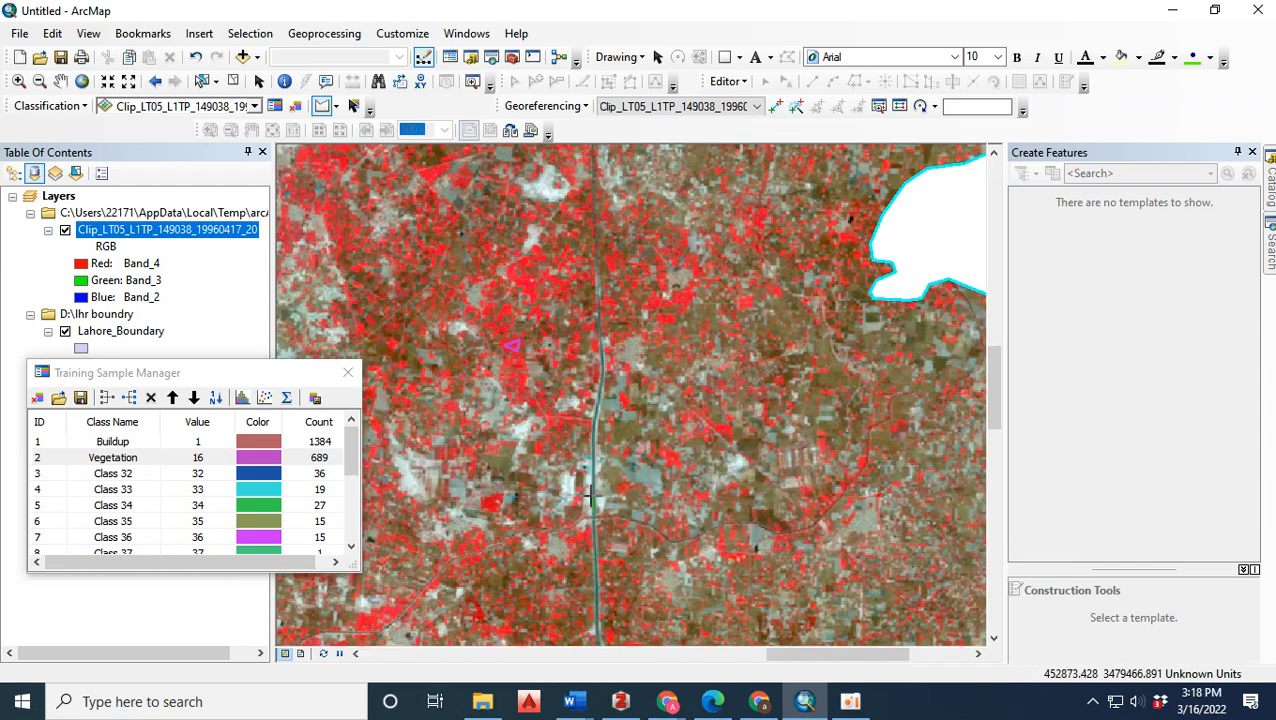
{"action": "scroll", "coordinate": [596, 340], "scroll_direction": "down", "scroll_amount": 3}
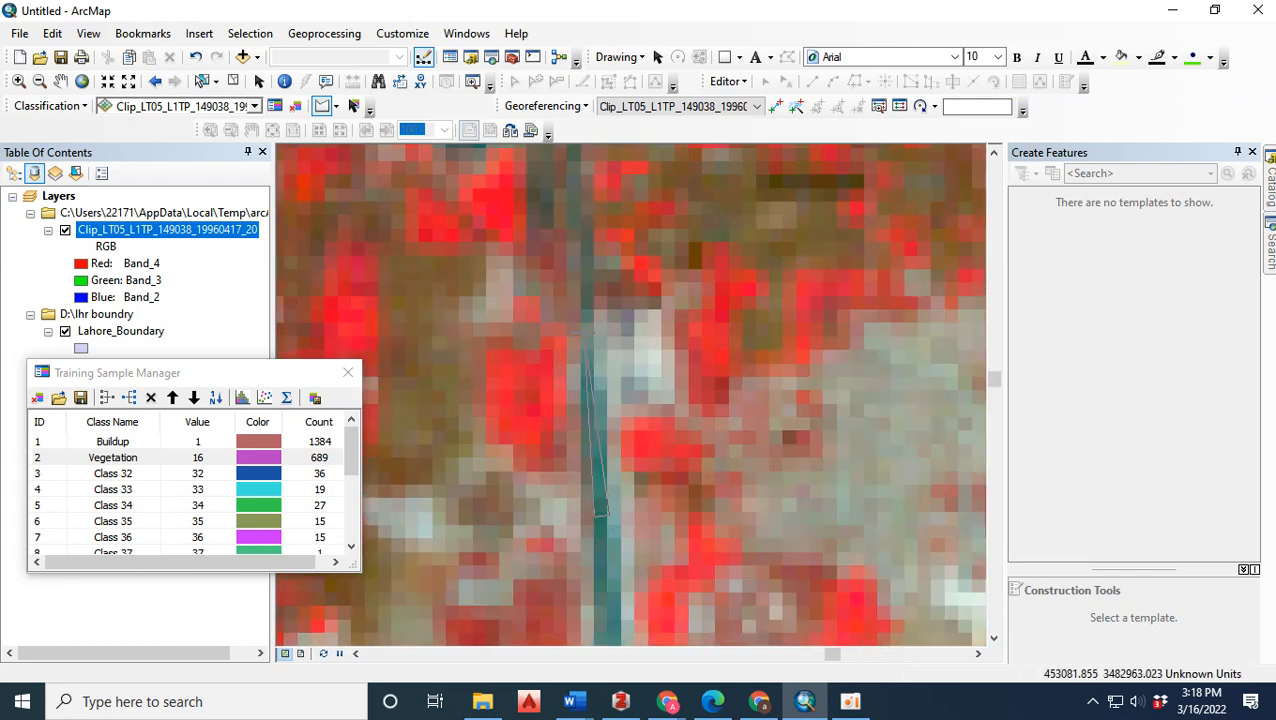
{"action": "scroll", "coordinate": [606, 501], "scroll_direction": "up", "scroll_amount": 3}
{"action": "scroll", "coordinate": [606, 500], "scroll_direction": "up", "scroll_amount": 1}
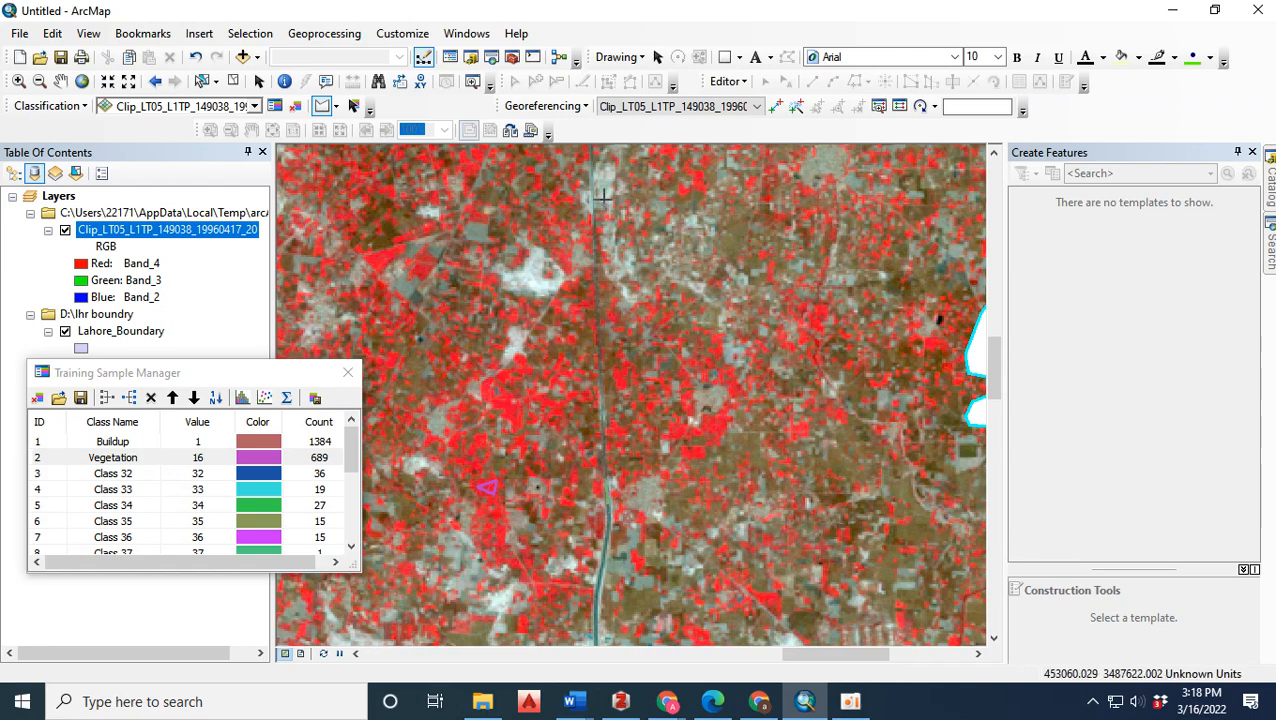
{"action": "scroll", "coordinate": [556, 381], "scroll_direction": "up", "scroll_amount": 3}
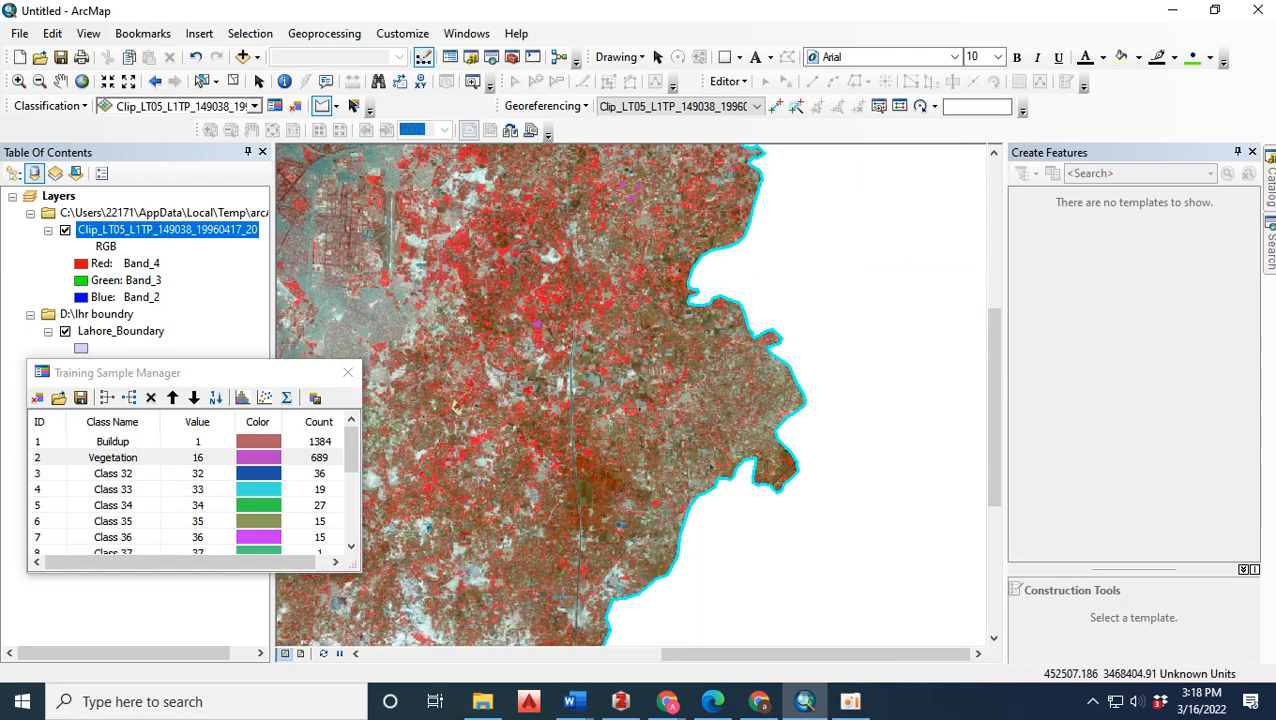
{"action": "scroll", "coordinate": [624, 569], "scroll_direction": "down", "scroll_amount": 6}
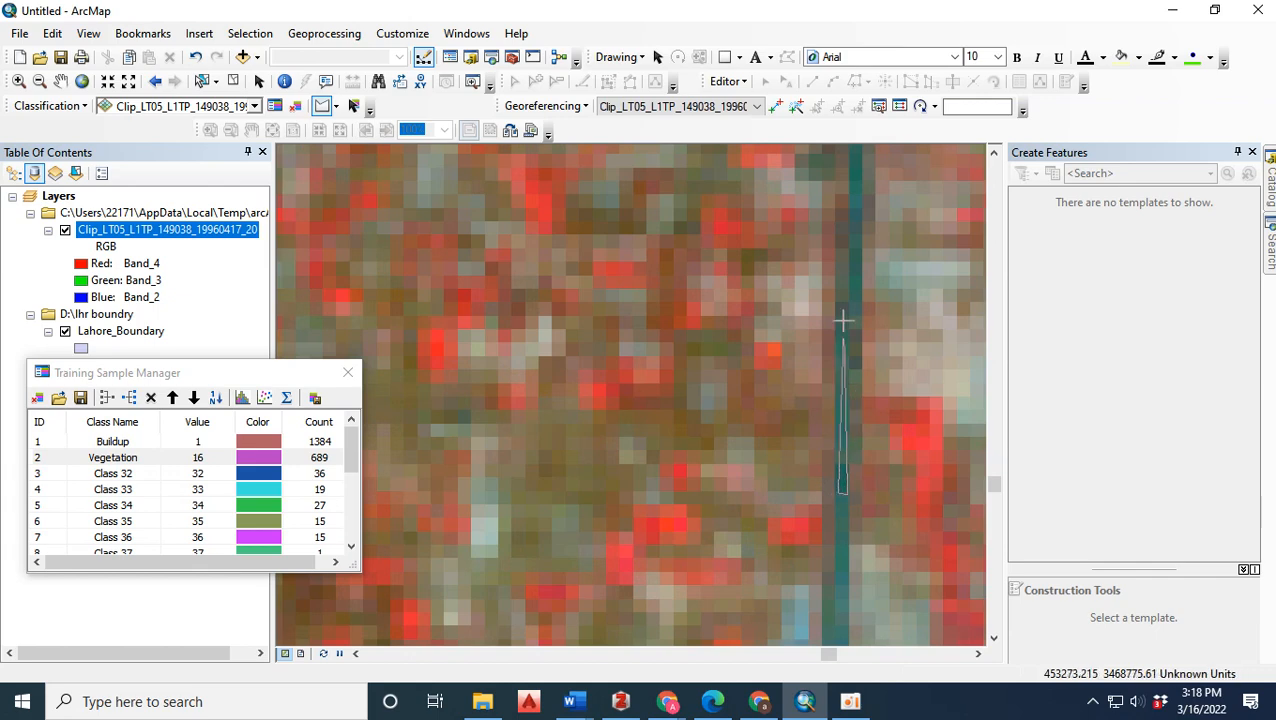
Review the unnamed classes from Class 37 onward in the training sample list and the surrounding map area.
{"action": "scroll", "coordinate": [798, 227], "scroll_direction": "up", "scroll_amount": 3}
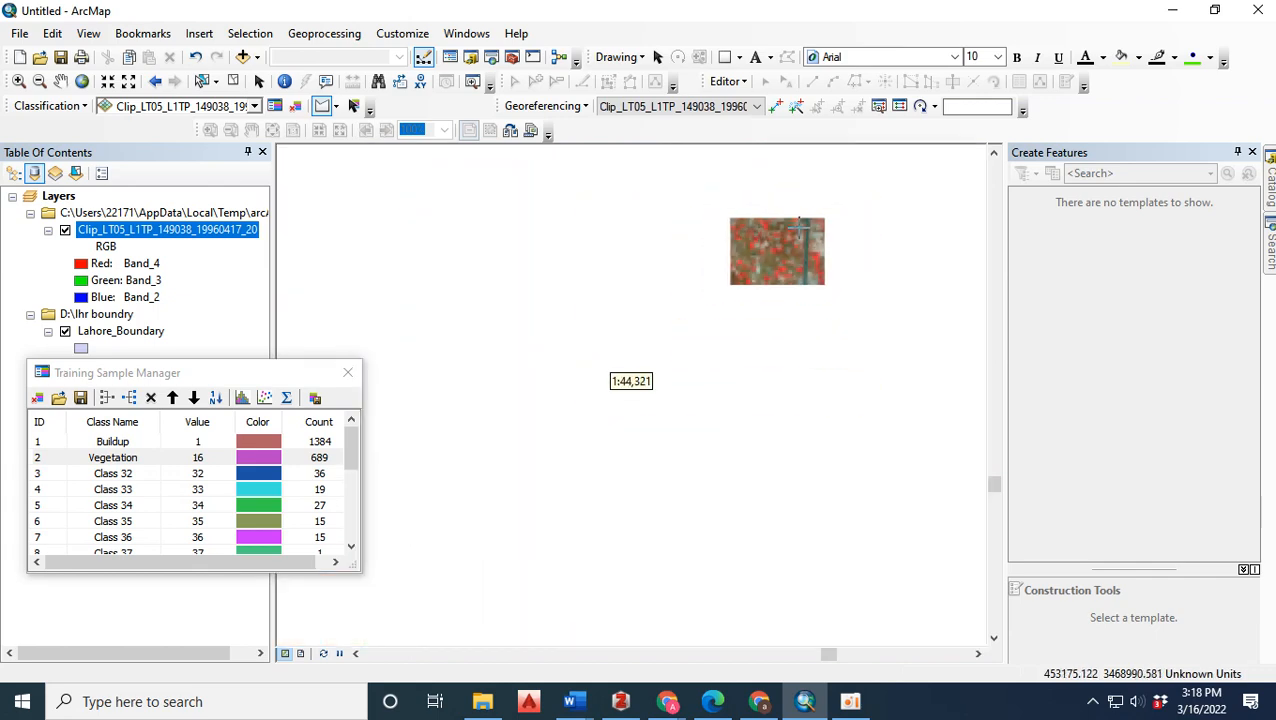
{"action": "scroll", "coordinate": [846, 490], "scroll_direction": "up", "scroll_amount": 4}
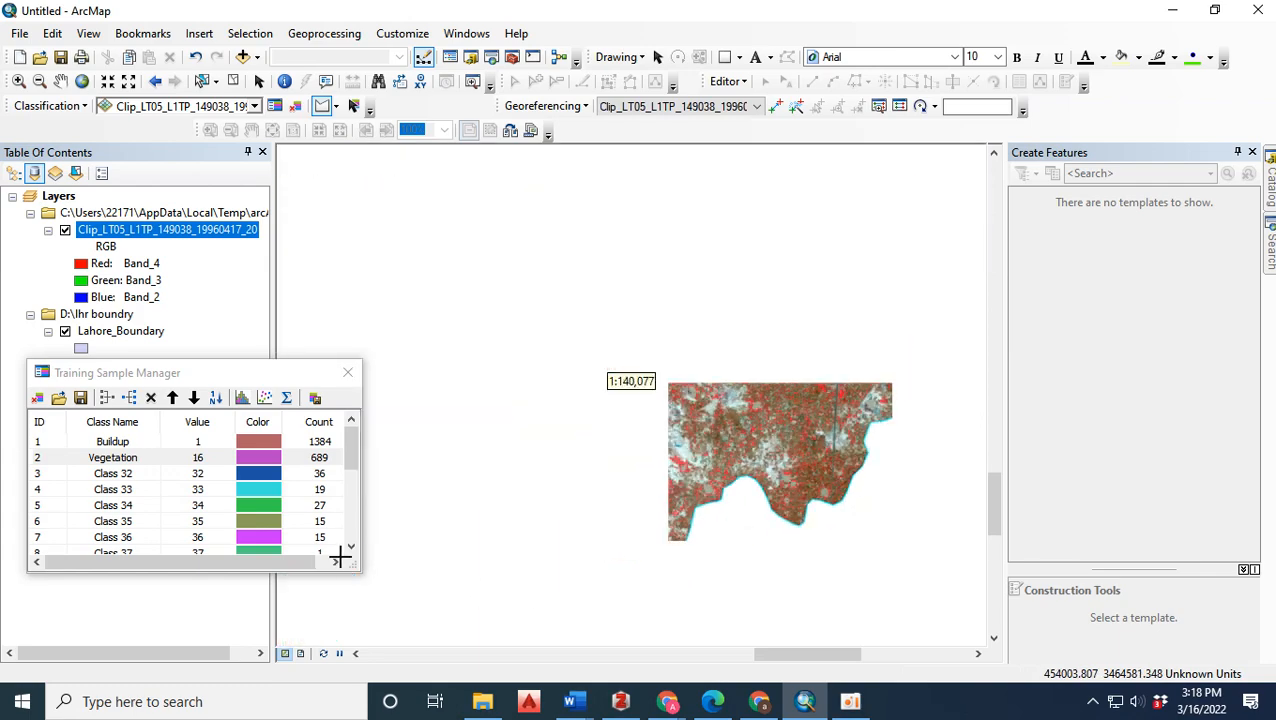
{"action": "left_click_drag", "start_coordinate": [352, 450], "coordinate": [358, 492]}
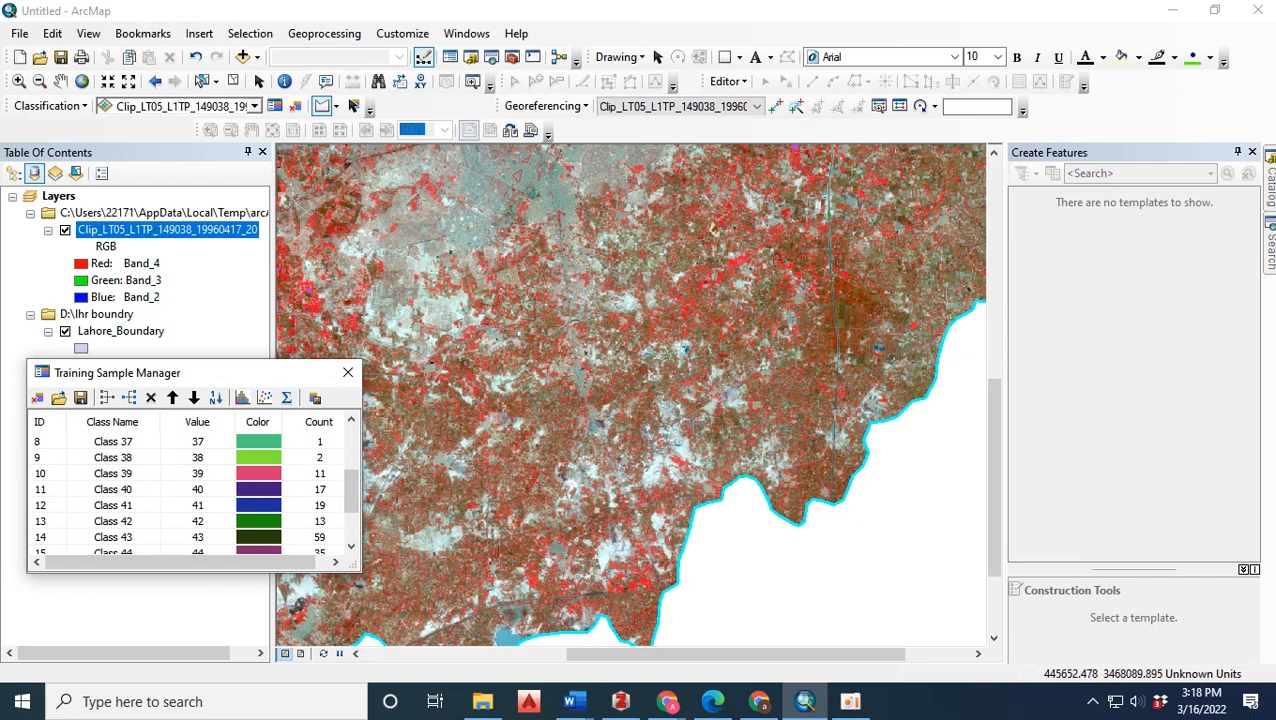
{"action": "scroll", "coordinate": [395, 221], "scroll_direction": "up", "scroll_amount": 5}
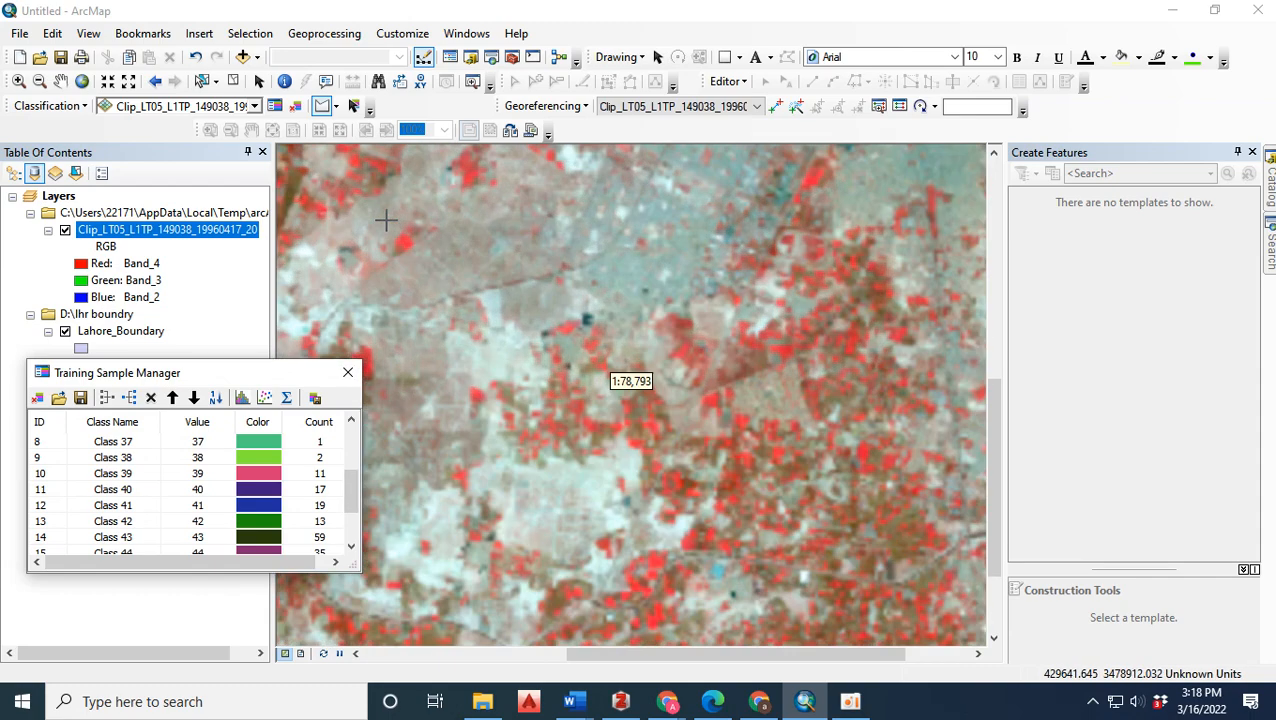
{"action": "scroll", "coordinate": [683, 342], "scroll_direction": "down", "scroll_amount": 3}
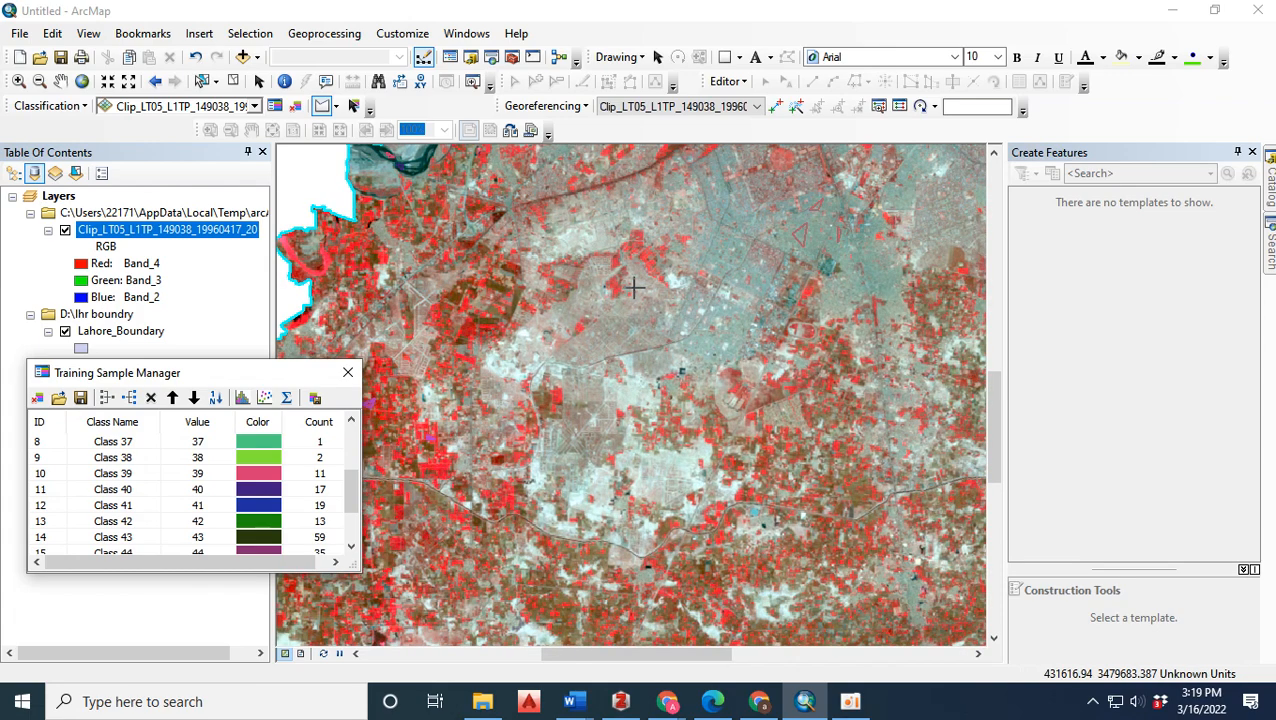
Draw a narrow training sample on the winding dark canal at its bend south of the city.
{"action": "scroll", "coordinate": [620, 420], "scroll_direction": "up", "scroll_amount": 3}
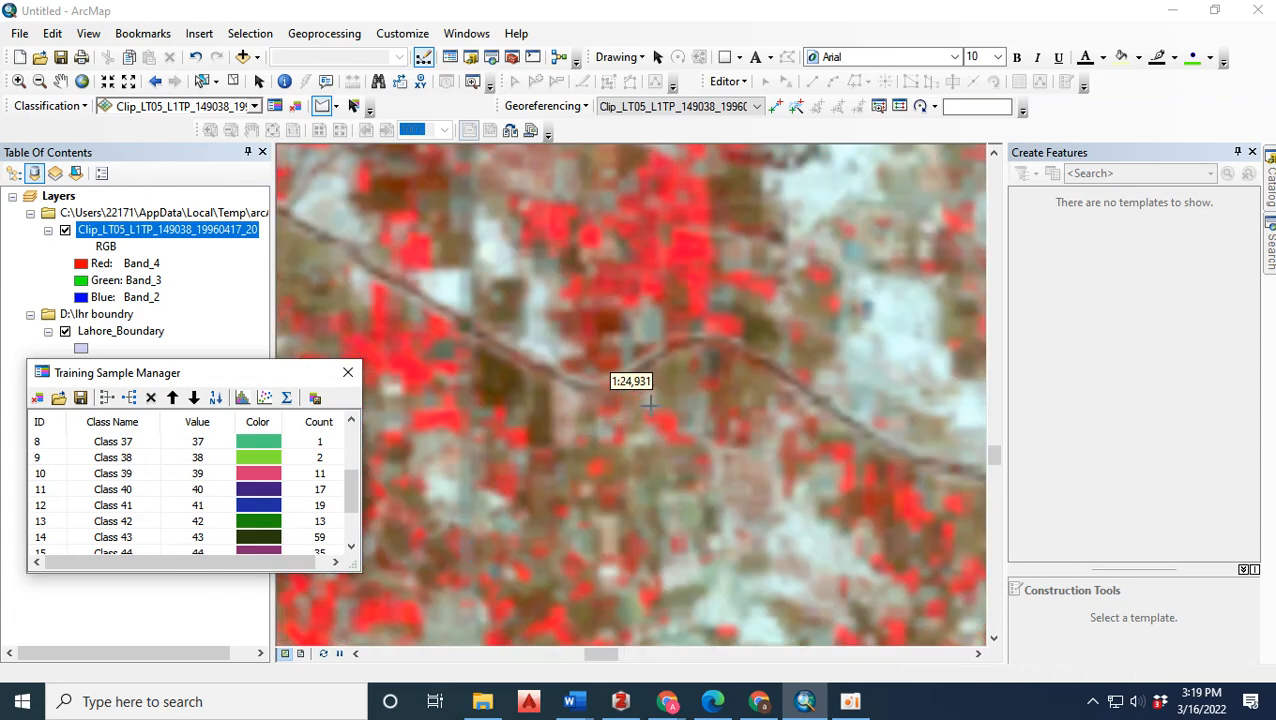
{"action": "scroll", "coordinate": [620, 420], "scroll_direction": "up", "scroll_amount": 3}
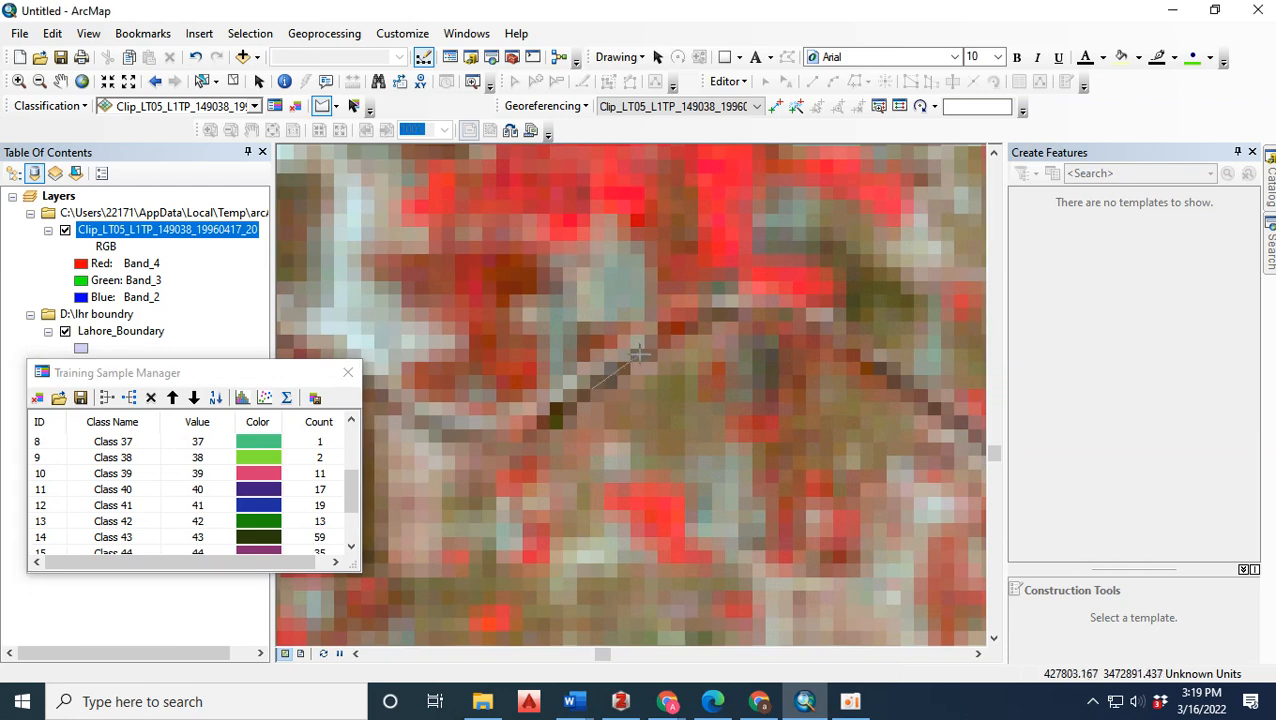
{"action": "scroll", "coordinate": [638, 352], "scroll_direction": "down", "scroll_amount": 5}
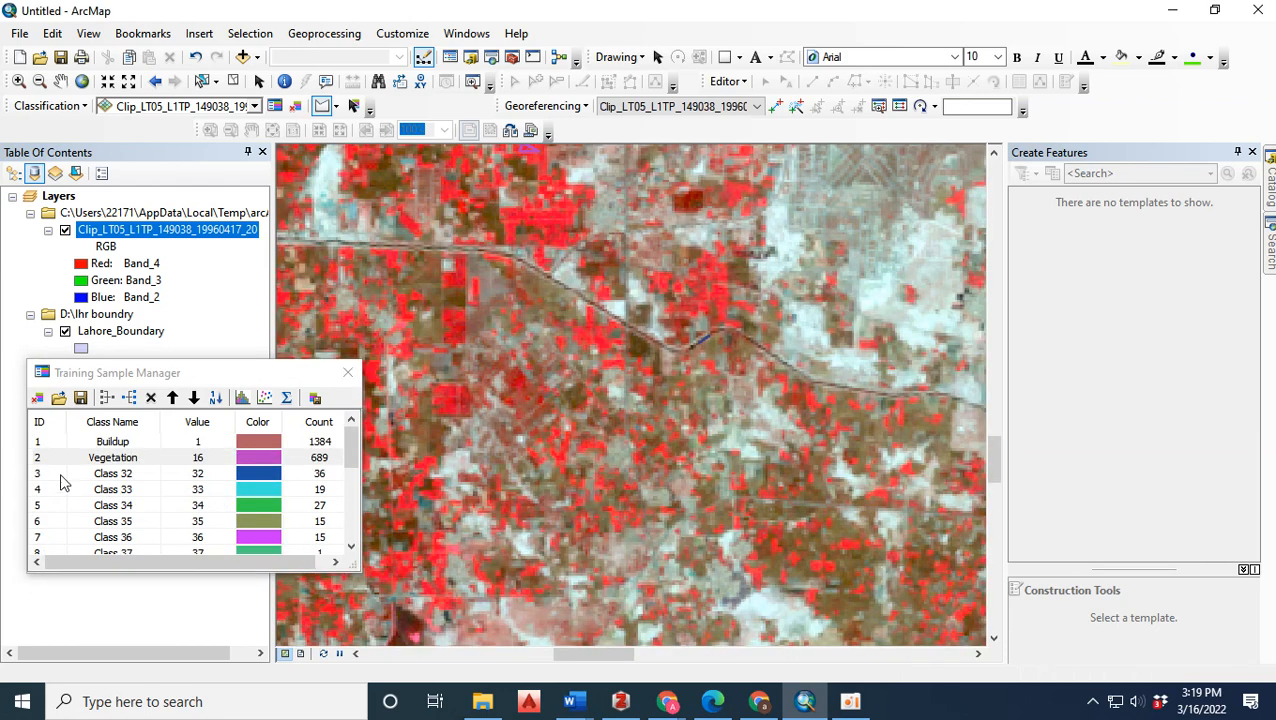
Merge Class 32 through Class 48 into one training class and name it Water.
{"action": "left_click", "coordinate": [55, 477]}
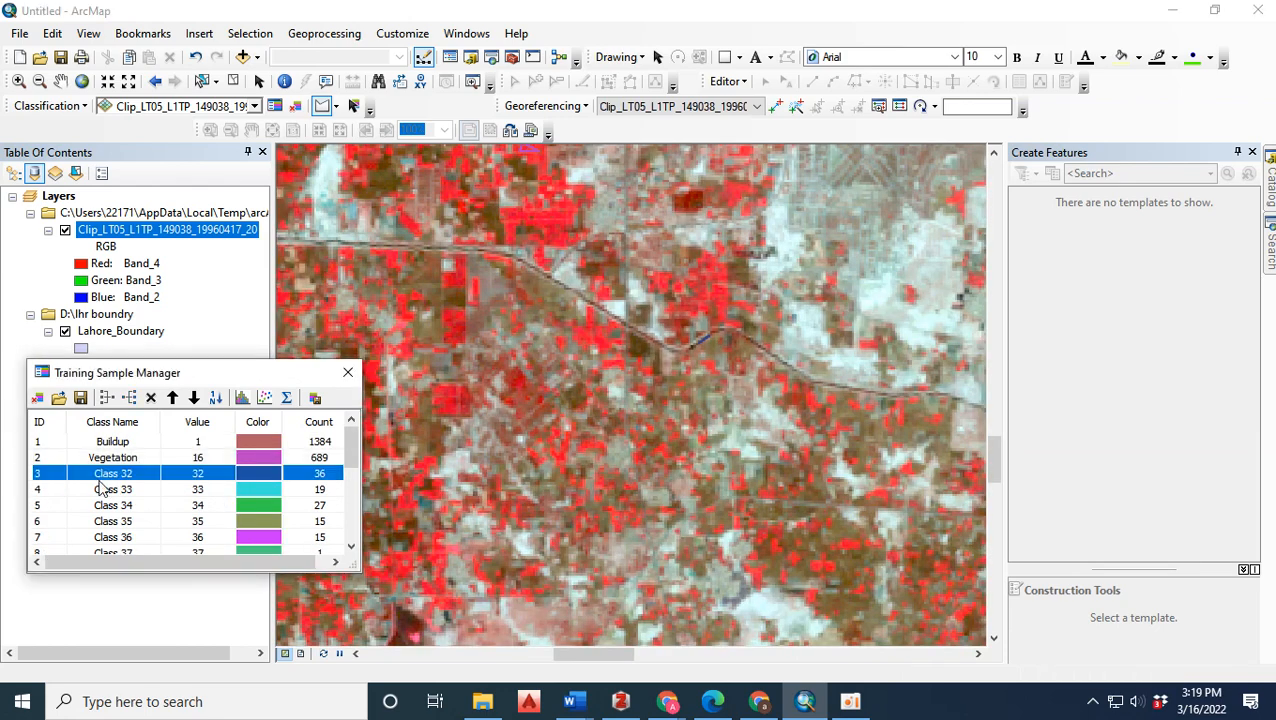
{"action": "left_click_drag", "start_coordinate": [350, 453], "coordinate": [348, 515]}
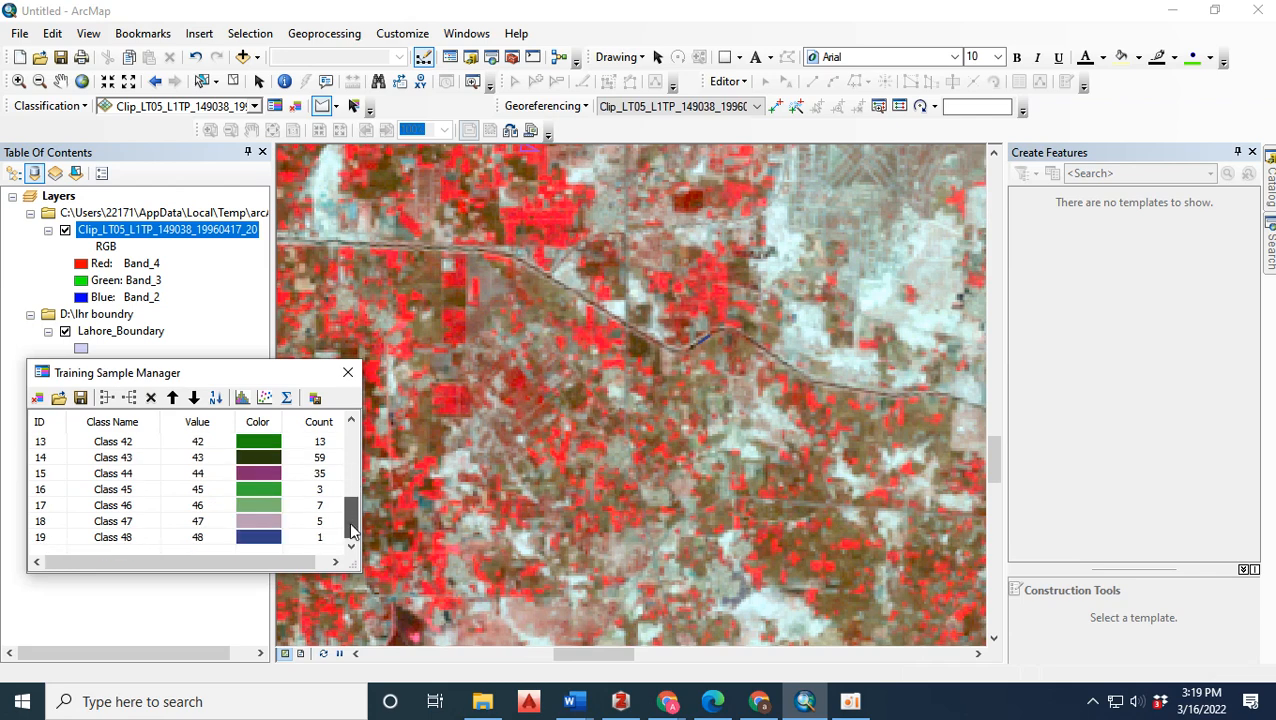
{"action": "left_click", "coordinate": [52, 537], "text": "shift"}
{"action": "left_click", "coordinate": [108, 398]}
{"action": "double_click", "coordinate": [140, 476]}
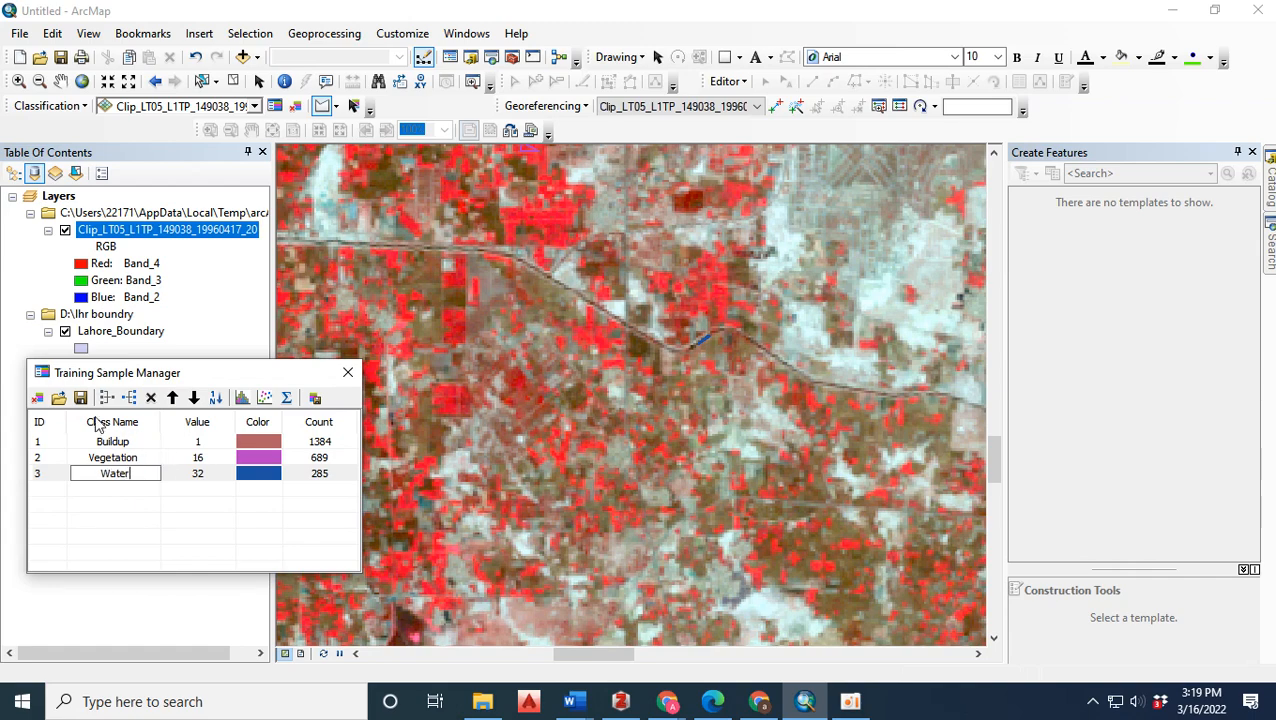
{"action": "left_click", "coordinate": [138, 512]}
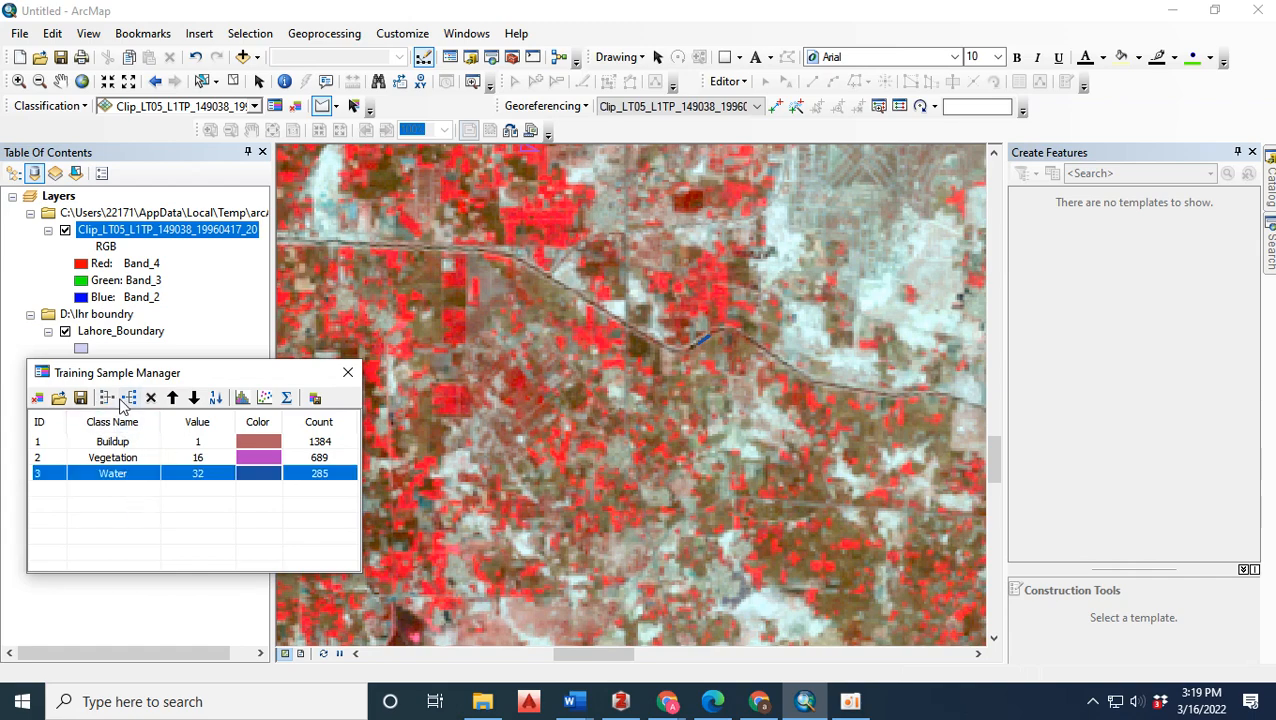
Save the training samples as sig.shp in the lhr boundry folder, replacing the existing shapefile.
{"action": "left_click", "coordinate": [80, 398]}
{"action": "left_click", "coordinate": [48, 397]}
{"action": "left_click", "coordinate": [414, 576]}
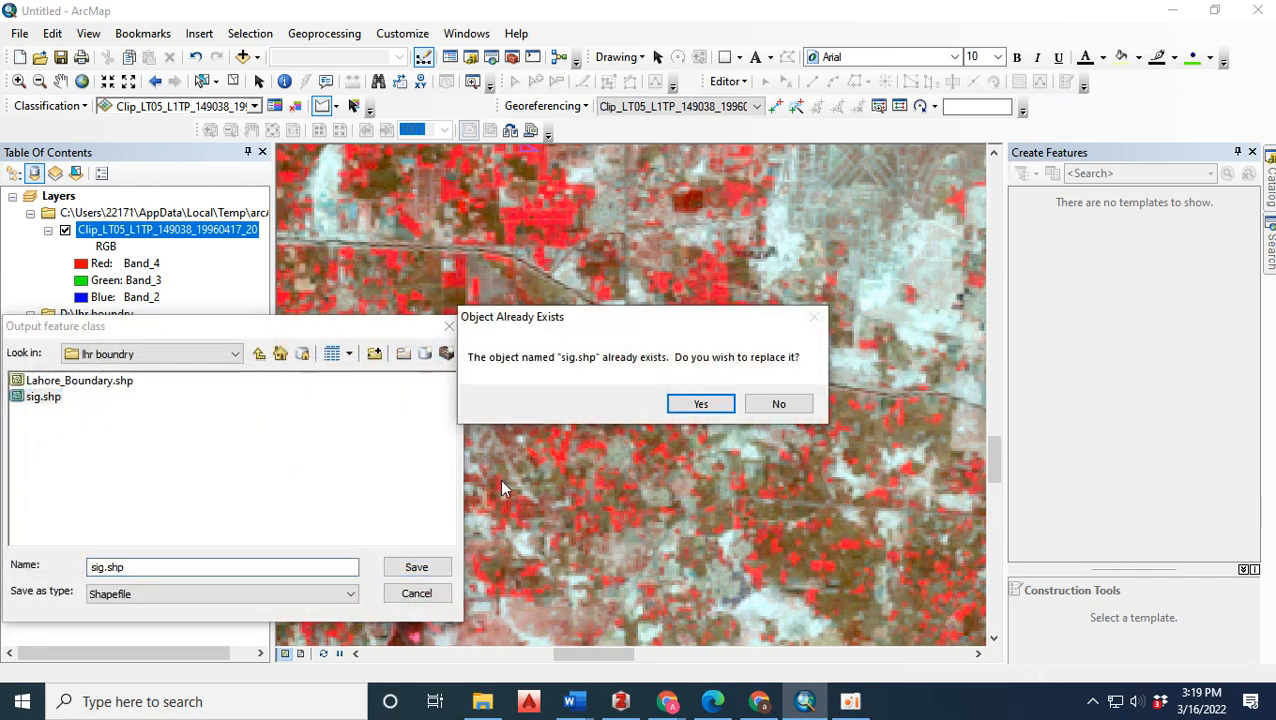
{"action": "left_click", "coordinate": [678, 403]}
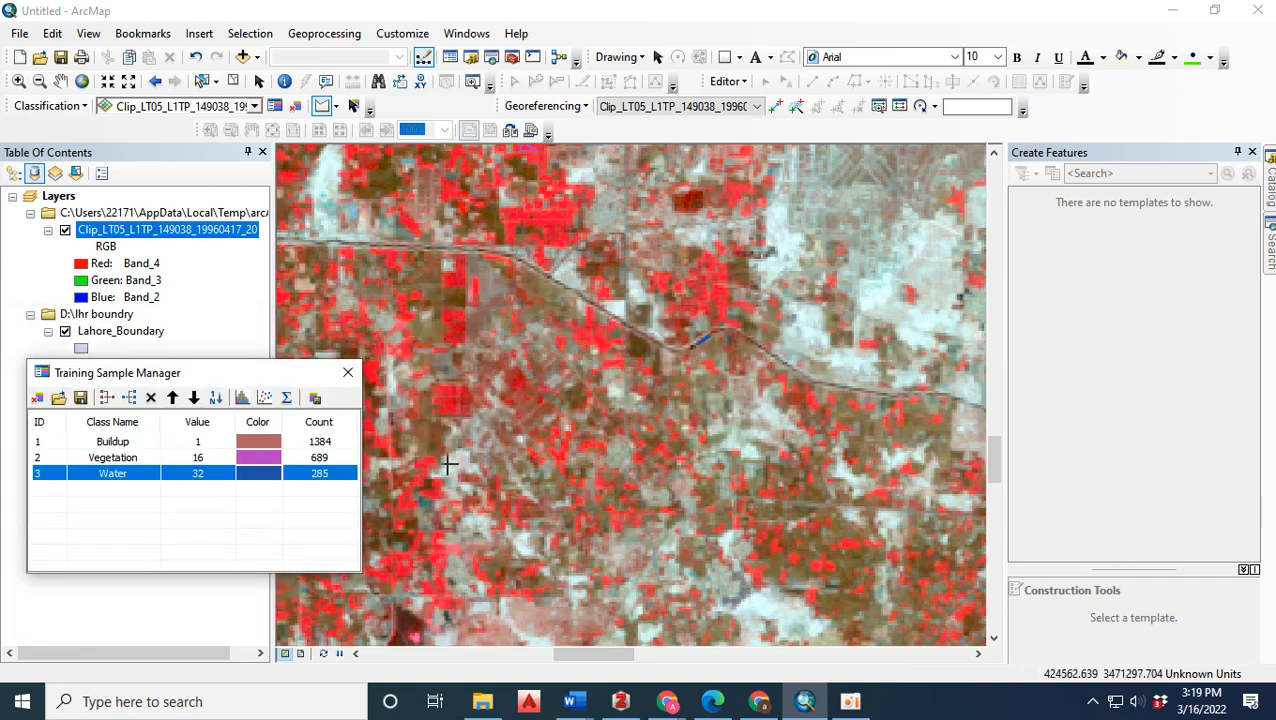
Draw three triangular training samples in an east-west row across the pale bare ground north of the winding canal.
{"action": "scroll", "coordinate": [620, 356], "scroll_direction": "down", "scroll_amount": 3}
{"action": "scroll", "coordinate": [620, 358], "scroll_direction": "up", "scroll_amount": 4}
{"action": "scroll", "coordinate": [621, 361], "scroll_direction": "down", "scroll_amount": 2}
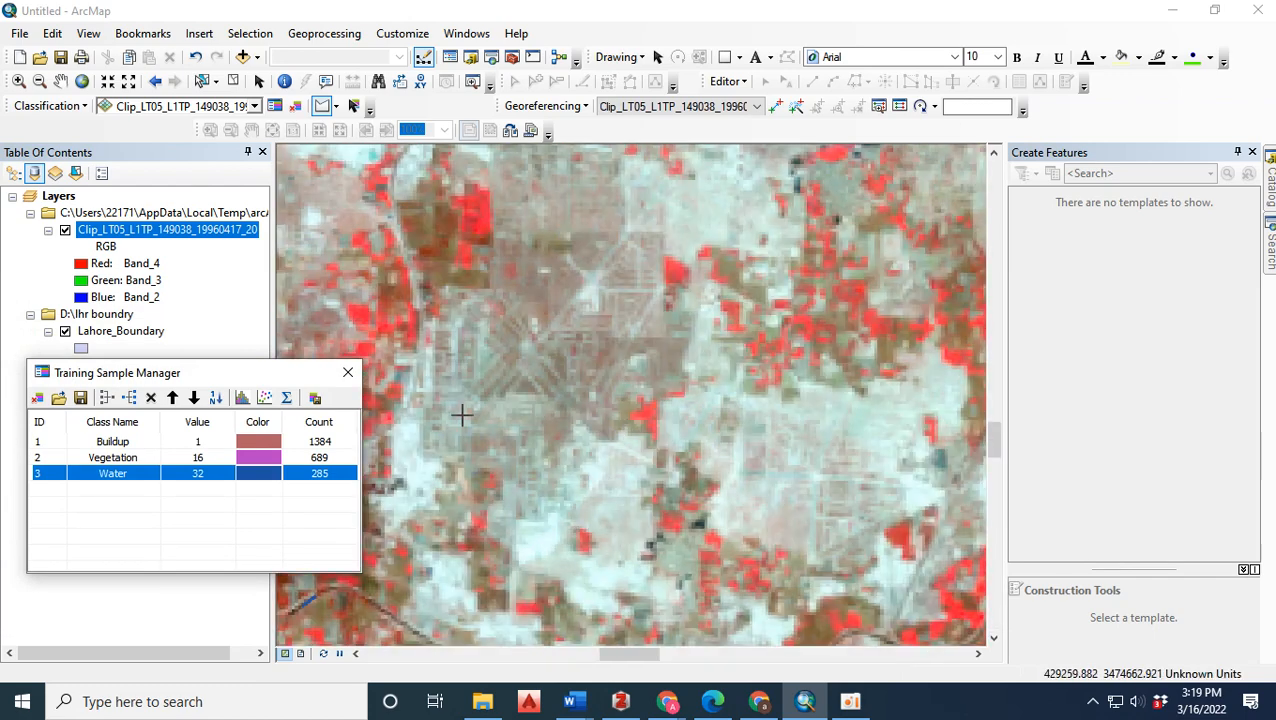
{"action": "left_click", "coordinate": [597, 466]}
{"action": "left_click", "coordinate": [579, 503]}
{"action": "double_click", "coordinate": [636, 521]}
{"action": "left_click", "coordinate": [733, 484]}
{"action": "left_click", "coordinate": [717, 513]}
{"action": "double_click", "coordinate": [794, 530]}
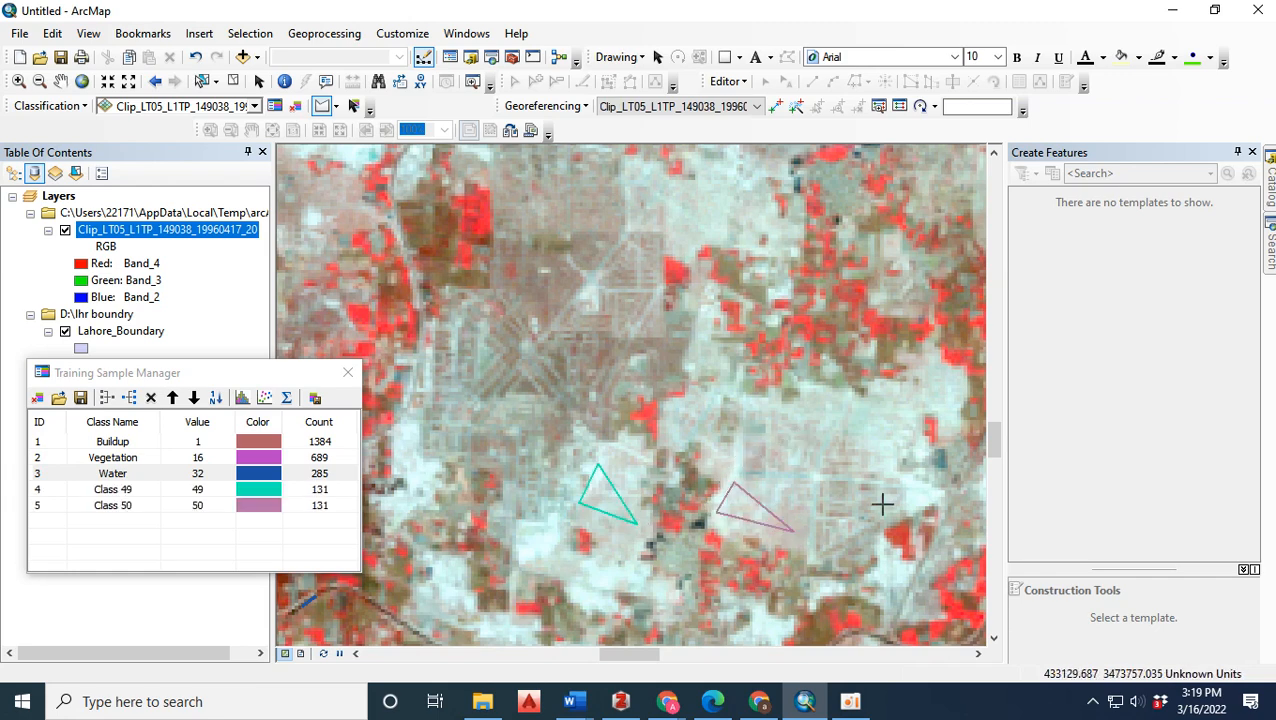
{"action": "double_click", "coordinate": [931, 492]}
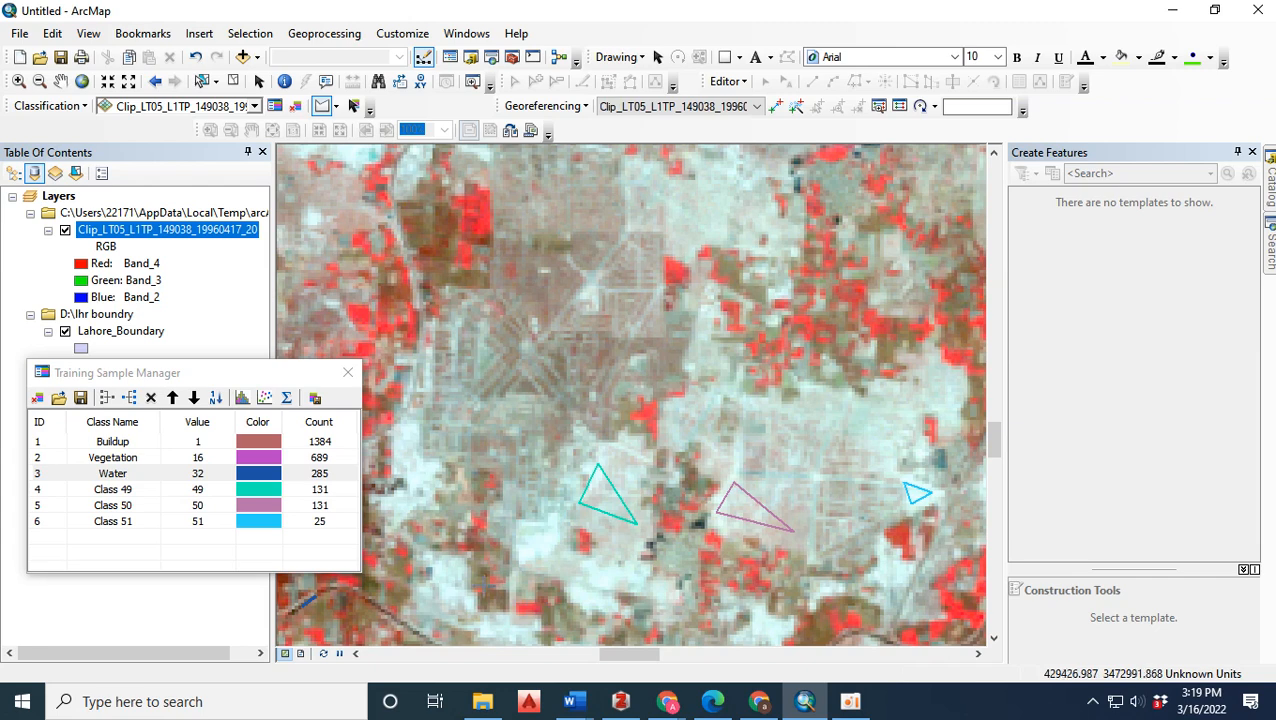
Draw three more triangular samples on pale ground: just north of the canal bend, farther north of it, and on the area's northern edge.
{"action": "left_click", "coordinate": [441, 598]}
{"action": "left_click", "coordinate": [440, 567]}
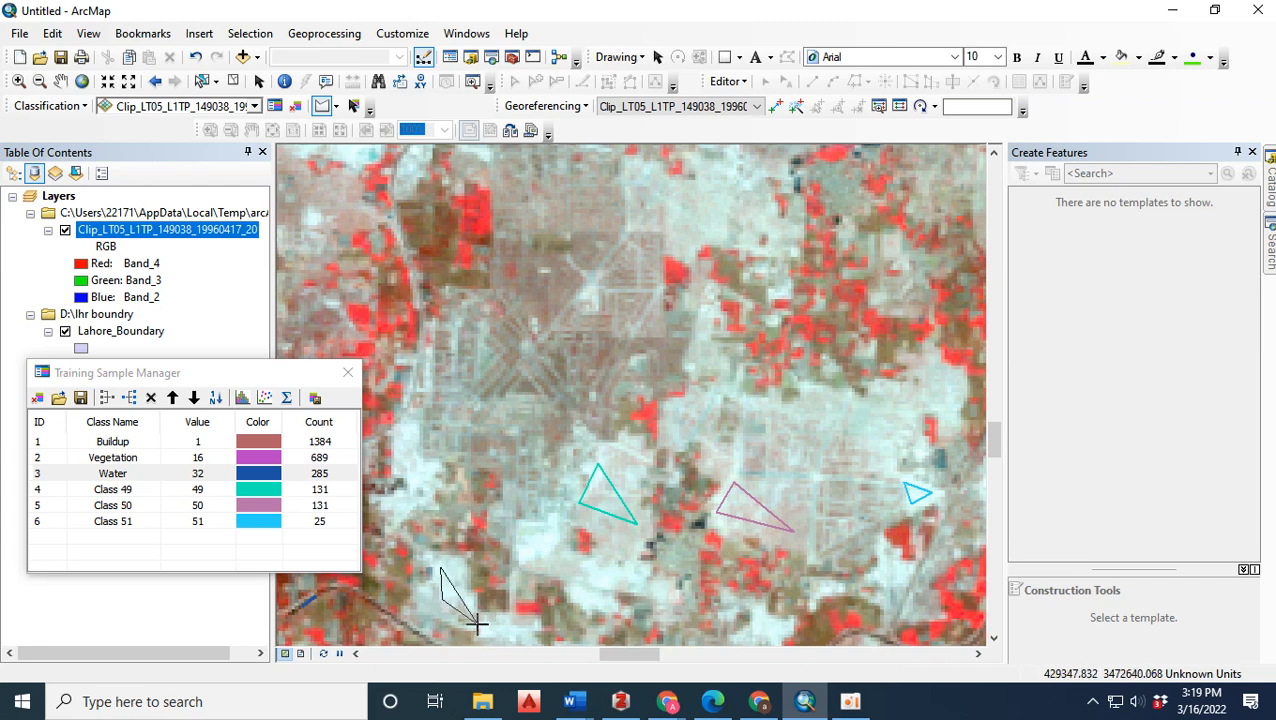
{"action": "double_click", "coordinate": [477, 624]}
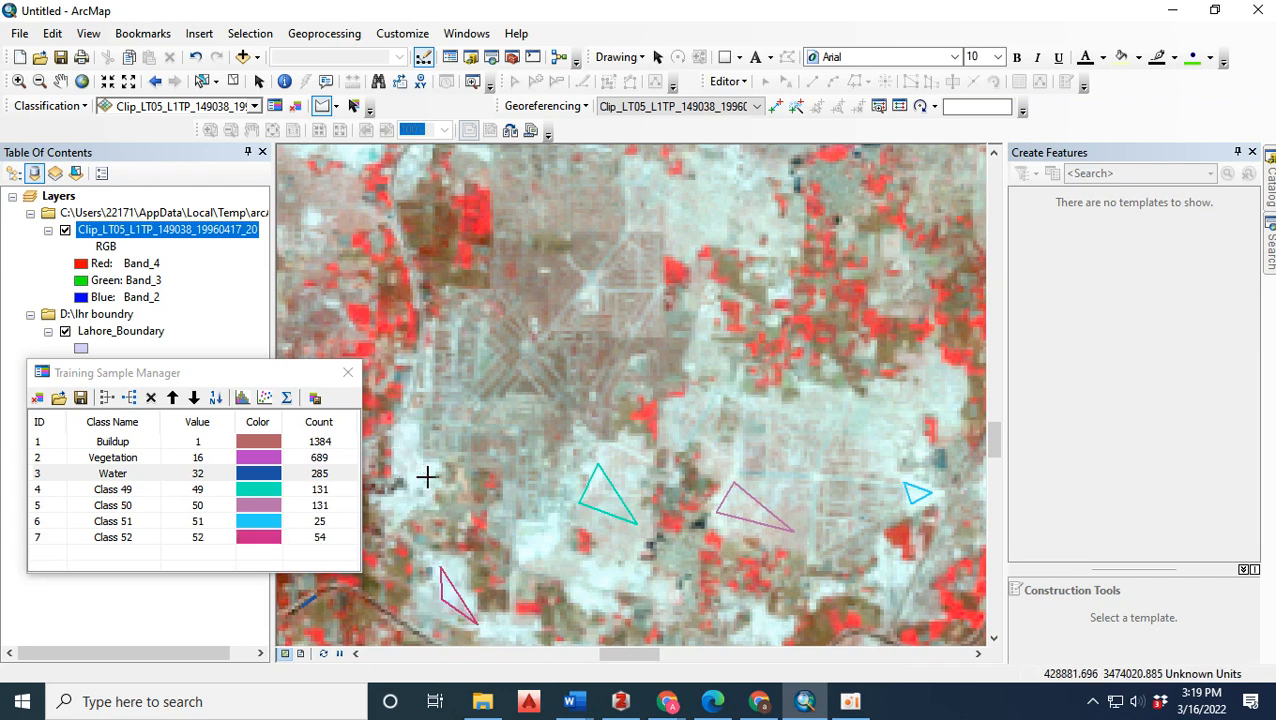
{"action": "double_click", "coordinate": [426, 477]}
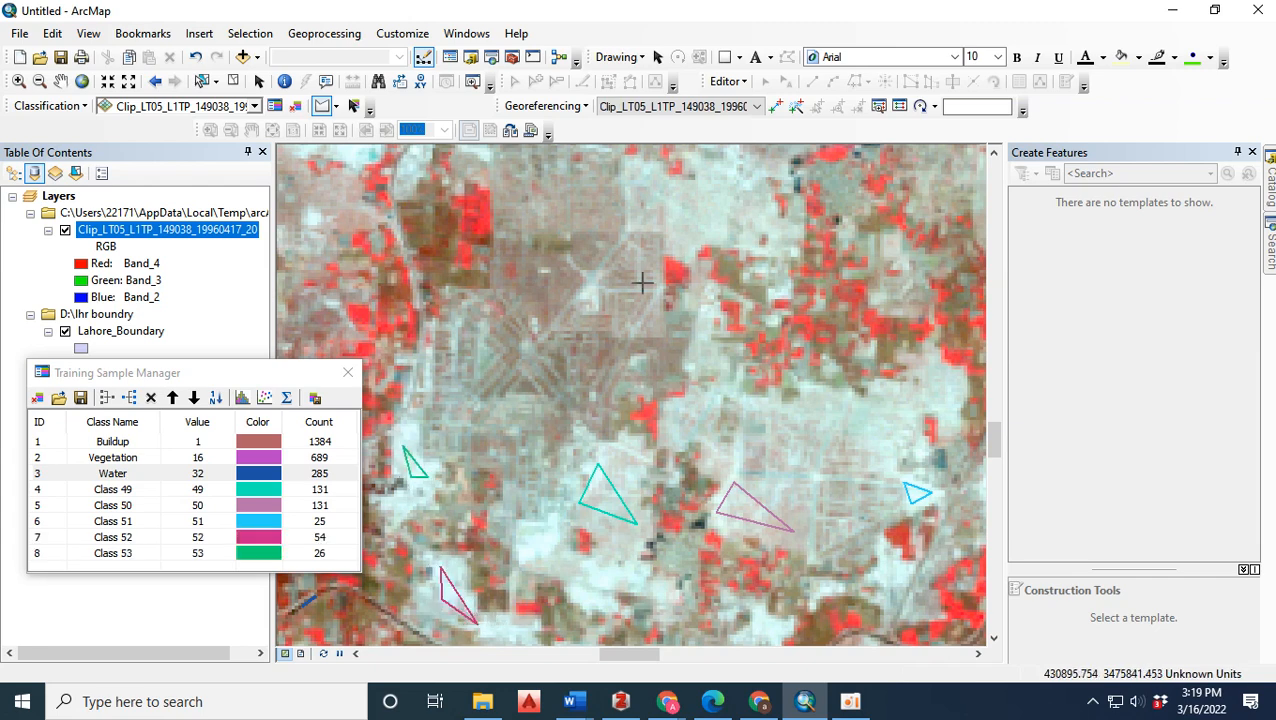
{"action": "double_click", "coordinate": [716, 190]}
Draw two triangular training samples on the white ground in the south, one on each side of the diagonal grey line.
{"action": "scroll", "coordinate": [703, 213], "scroll_direction": "up", "scroll_amount": 3}
{"action": "scroll", "coordinate": [645, 370], "scroll_direction": "down", "scroll_amount": 4}
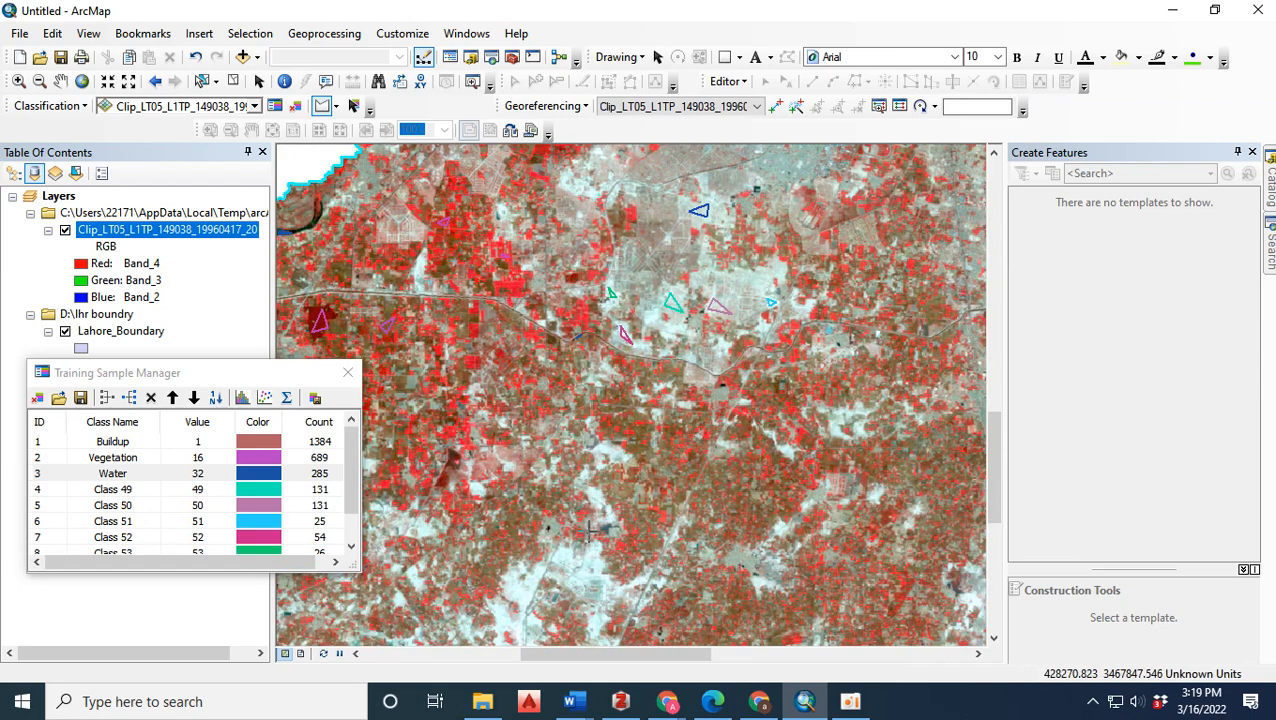
{"action": "scroll", "coordinate": [519, 617], "scroll_direction": "down", "scroll_amount": 4}
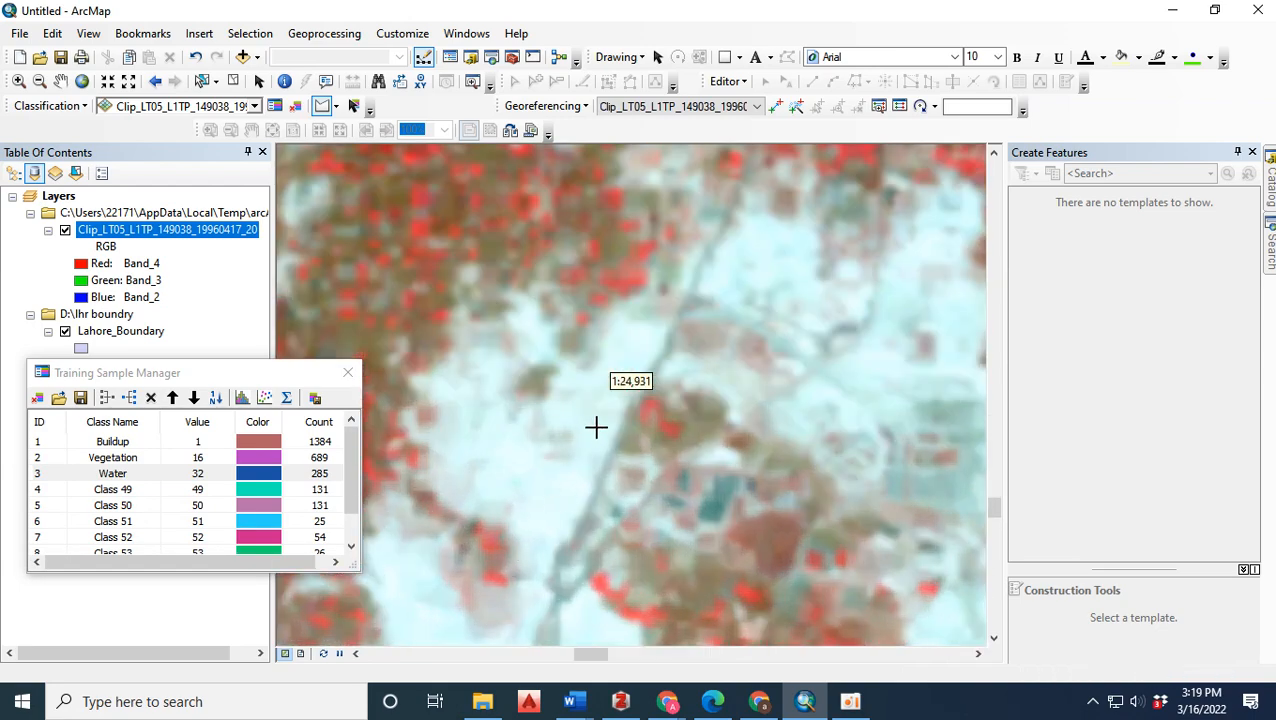
{"action": "left_click", "coordinate": [598, 414]}
{"action": "left_click", "coordinate": [567, 492]}
{"action": "double_click", "coordinate": [508, 465]}
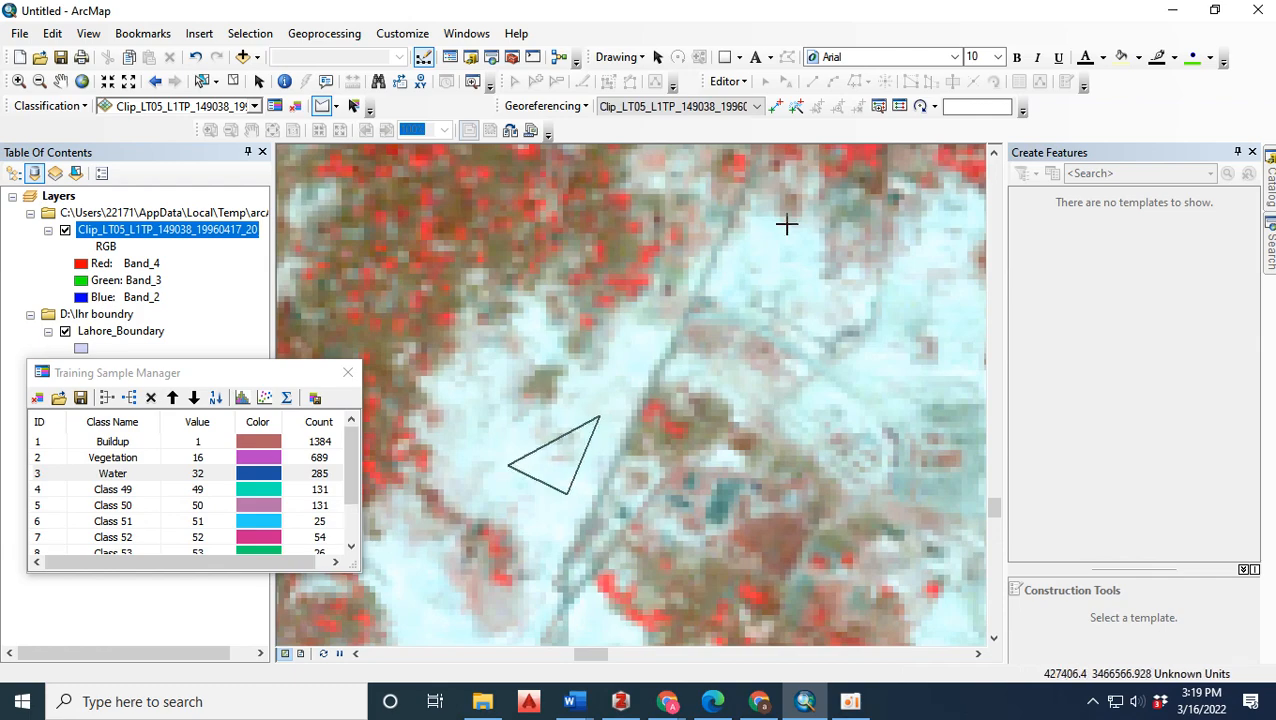
{"action": "left_click", "coordinate": [744, 249]}
{"action": "left_click", "coordinate": [812, 288]}
{"action": "double_click", "coordinate": [802, 239]}
Draw a narrow triangular training sample on the white strip just west of the straight north-south line, farther south.
{"action": "scroll", "coordinate": [533, 416], "scroll_direction": "up", "scroll_amount": 5}
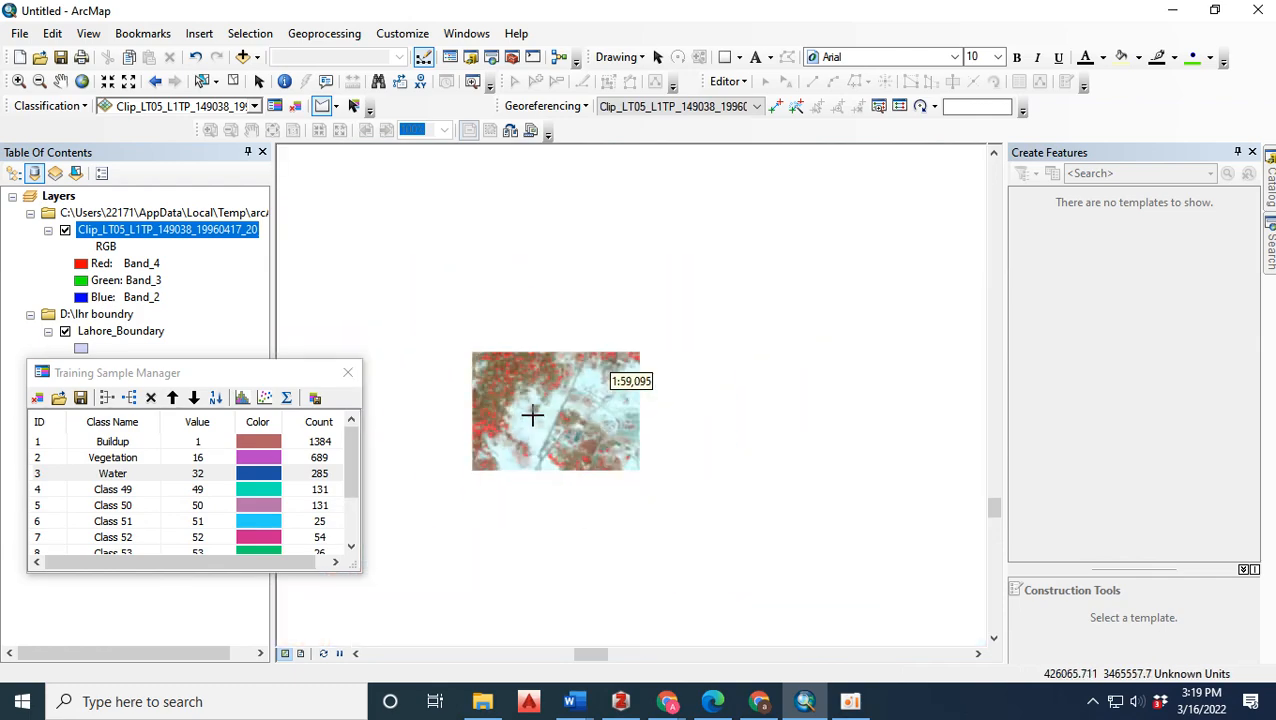
{"action": "scroll", "coordinate": [578, 467], "scroll_direction": "down", "scroll_amount": 4}
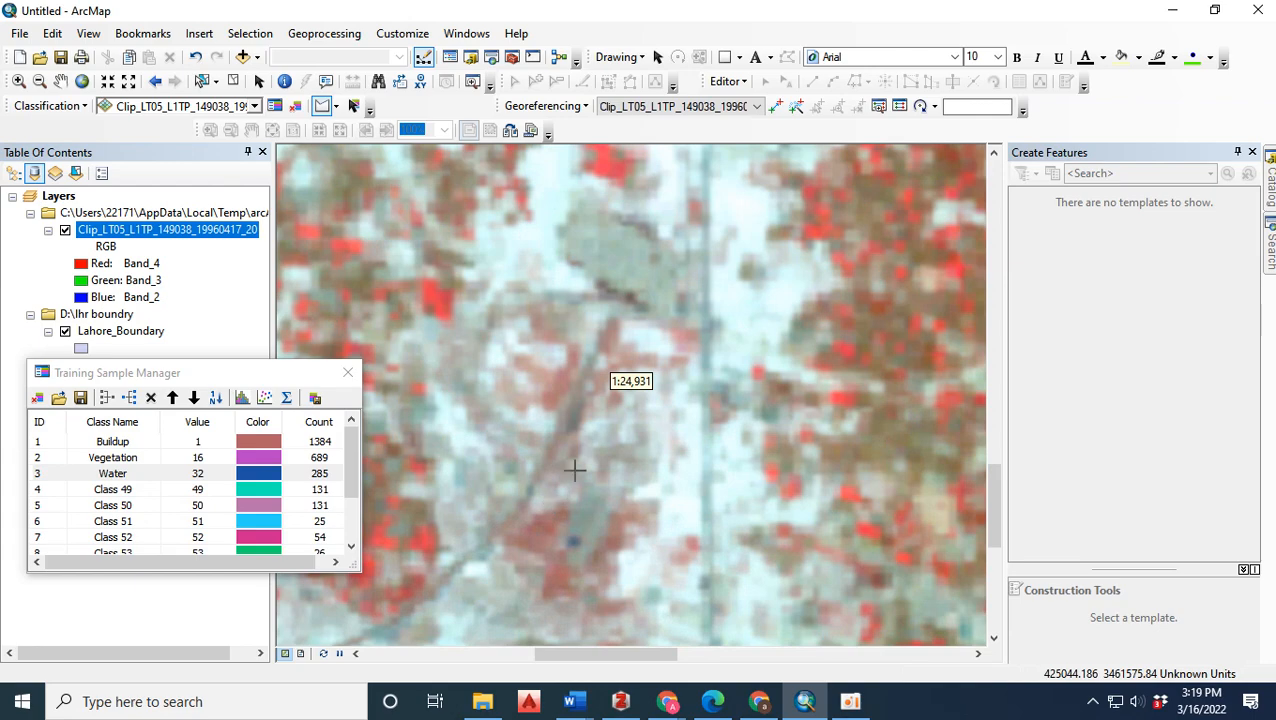
{"action": "left_click", "coordinate": [664, 463]}
{"action": "left_click", "coordinate": [669, 529]}
{"action": "double_click", "coordinate": [699, 473]}
Draw two triangular training samples near the southern Lahore boundary, one on the pale patch inland and one beside the boundary edge.
{"action": "scroll", "coordinate": [674, 243], "scroll_direction": "up", "scroll_amount": 3}
{"action": "scroll", "coordinate": [674, 243], "scroll_direction": "up", "scroll_amount": 3}
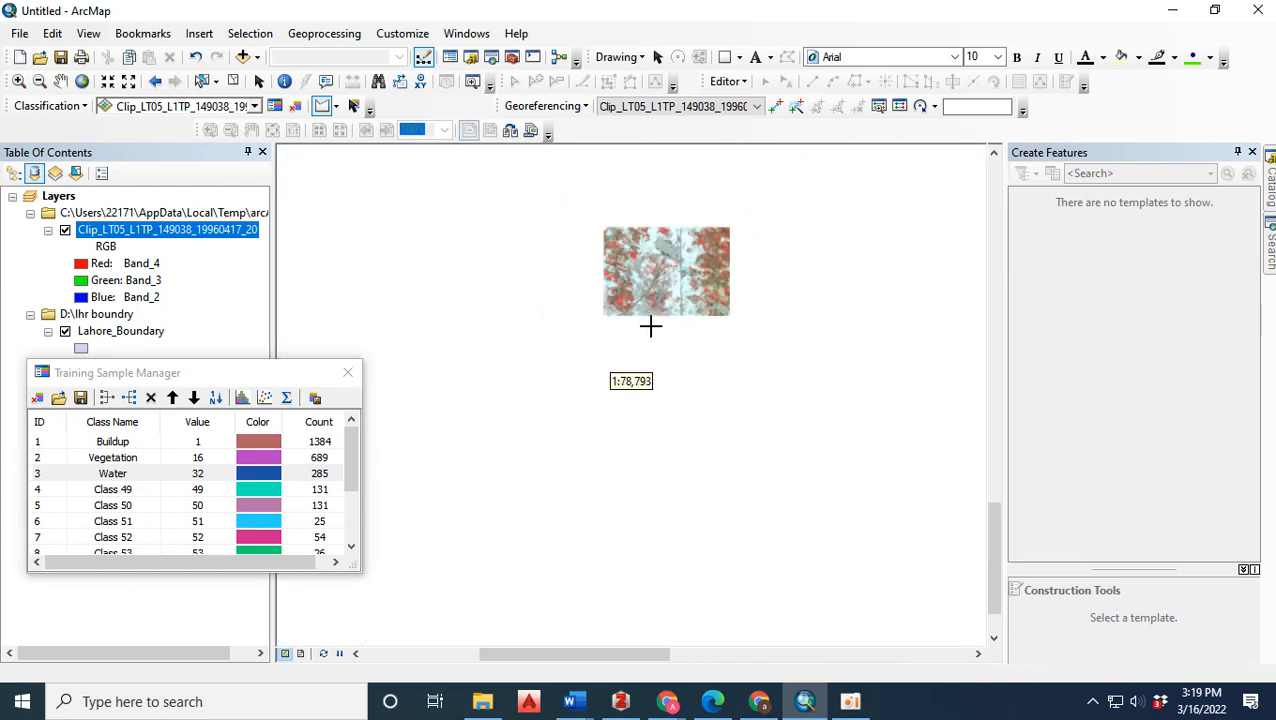
{"action": "scroll", "coordinate": [525, 434], "scroll_direction": "down", "scroll_amount": 3}
{"action": "scroll", "coordinate": [525, 434], "scroll_direction": "down", "scroll_amount": 2}
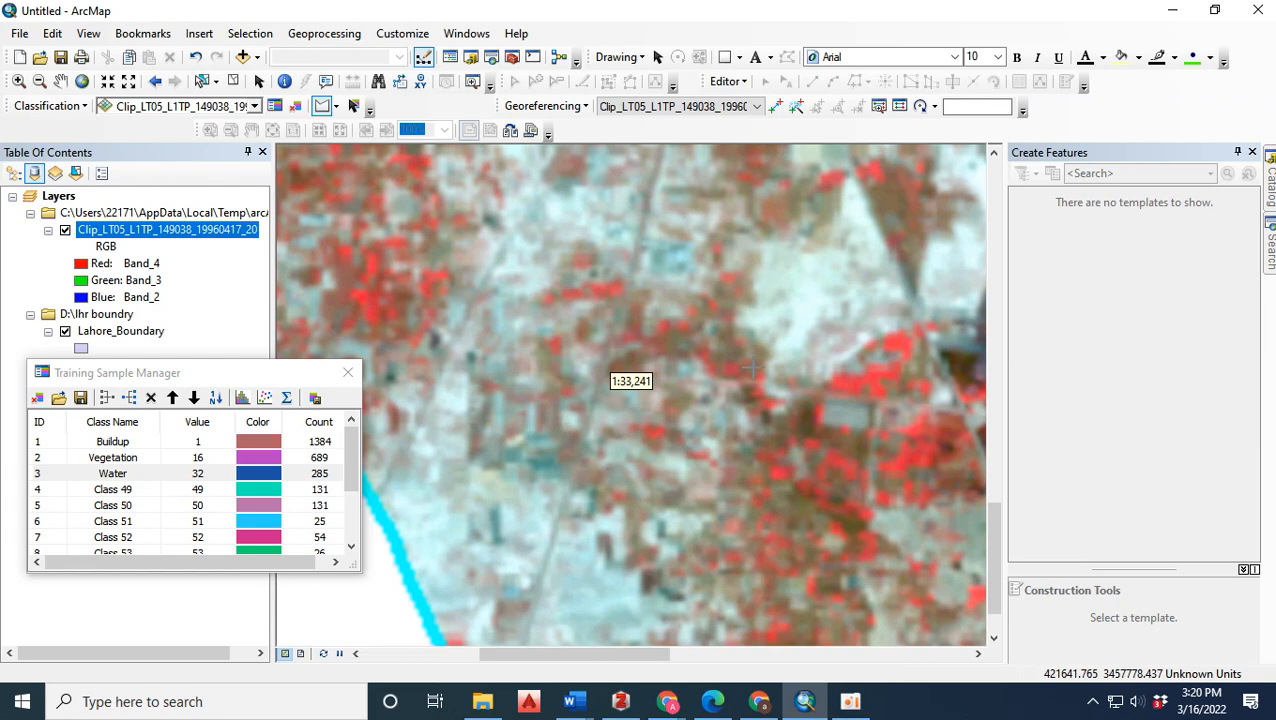
{"action": "left_click", "coordinate": [779, 290]}
{"action": "left_click", "coordinate": [791, 327]}
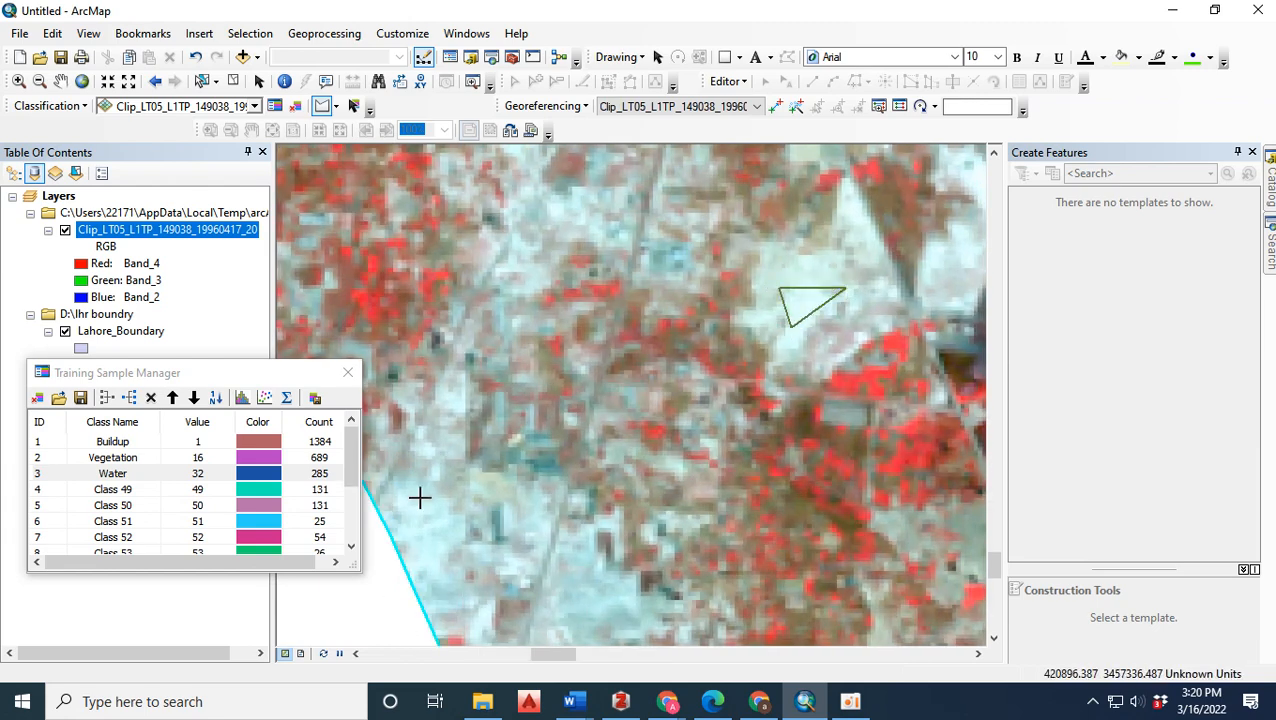
{"action": "double_click", "coordinate": [437, 543]}
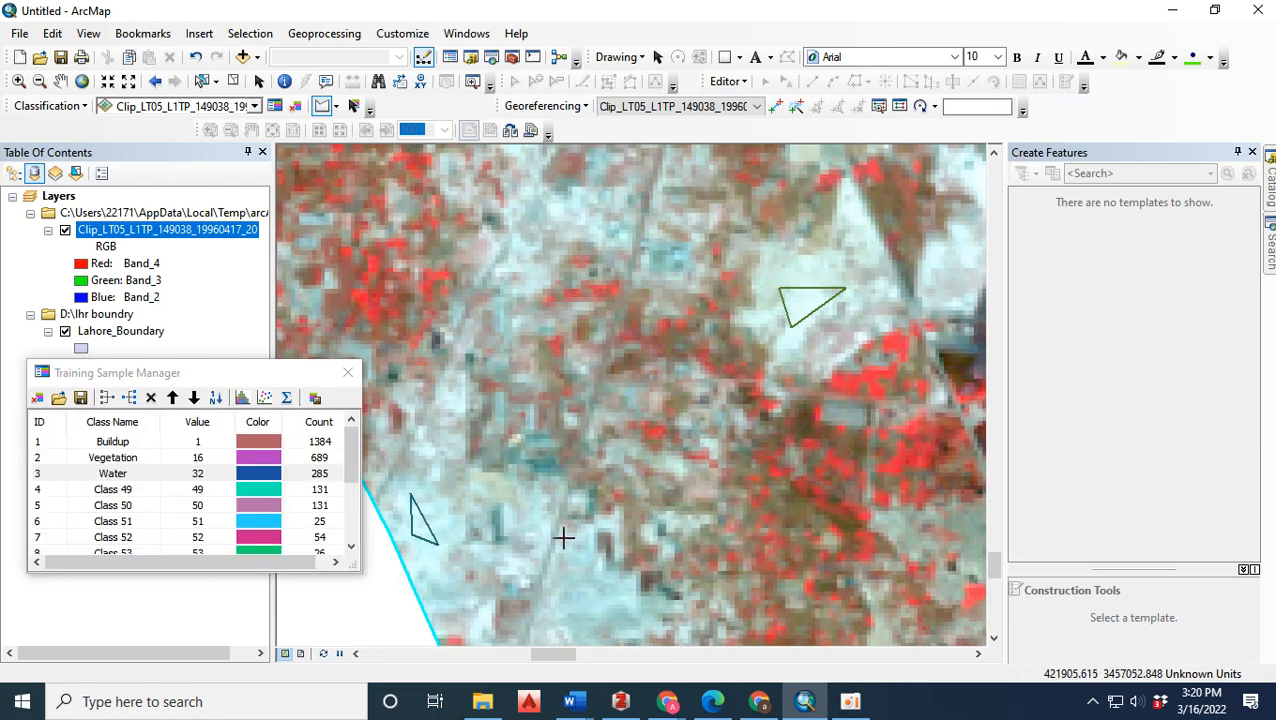
Draw a narrow triangular training sample on the pale strip southwest of the teal water body in western Lahore.
{"action": "scroll", "coordinate": [580, 540], "scroll_direction": "down", "scroll_amount": 3}
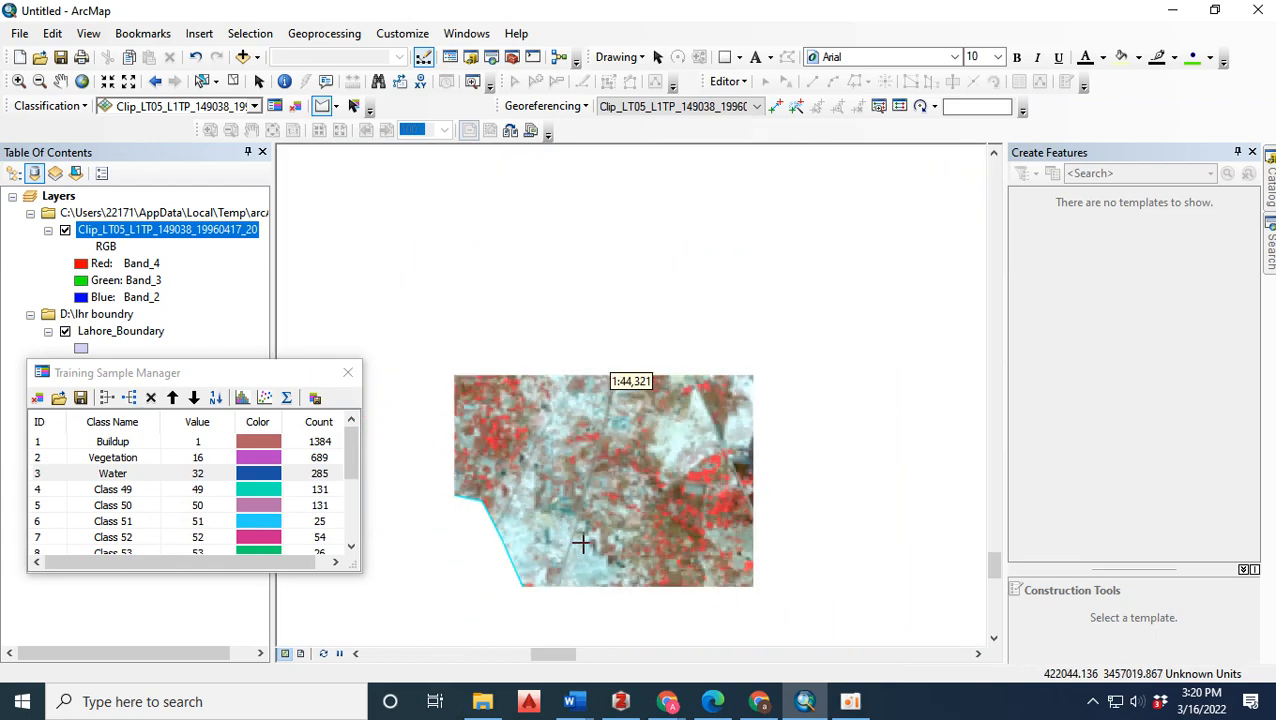
{"action": "scroll", "coordinate": [603, 484], "scroll_direction": "down", "scroll_amount": 3}
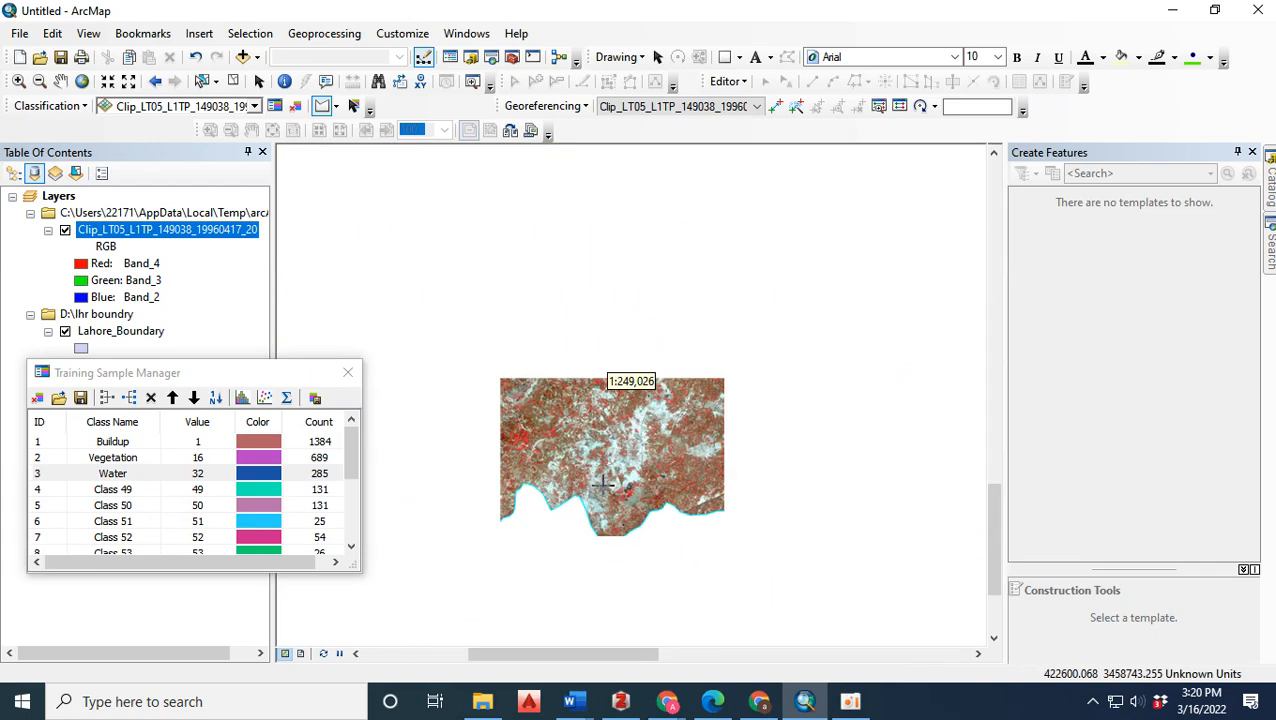
{"action": "scroll", "coordinate": [560, 460], "scroll_direction": "up", "scroll_amount": 5}
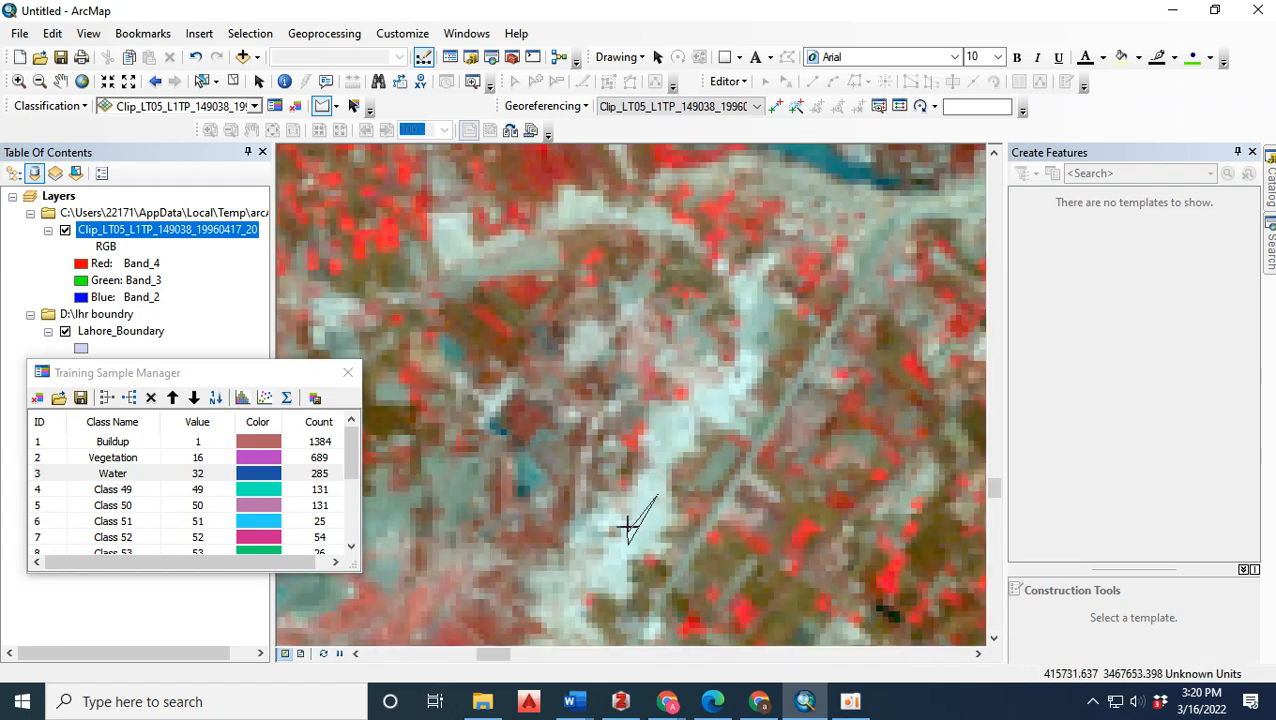
Draw two triangular training samples on the large white bare patch east of the city.
{"action": "scroll", "coordinate": [619, 510], "scroll_direction": "down", "scroll_amount": 4}
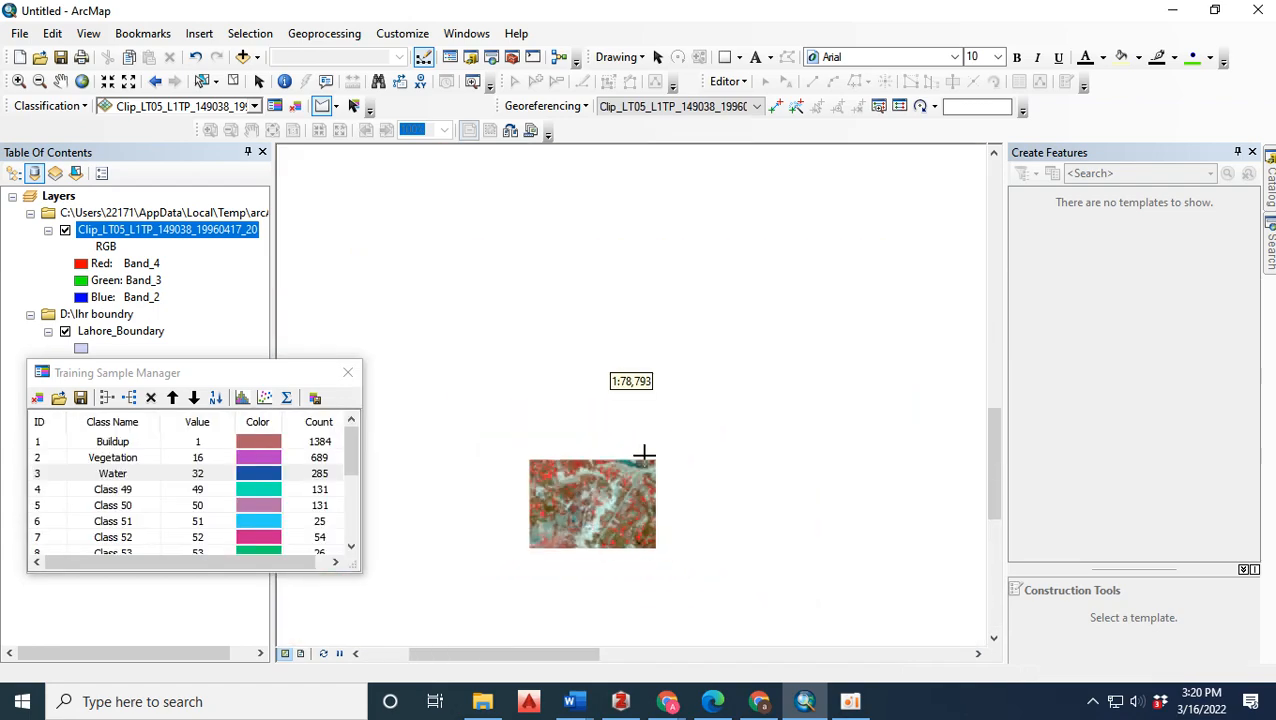
{"action": "scroll", "coordinate": [492, 300], "scroll_direction": "down", "scroll_amount": 3}
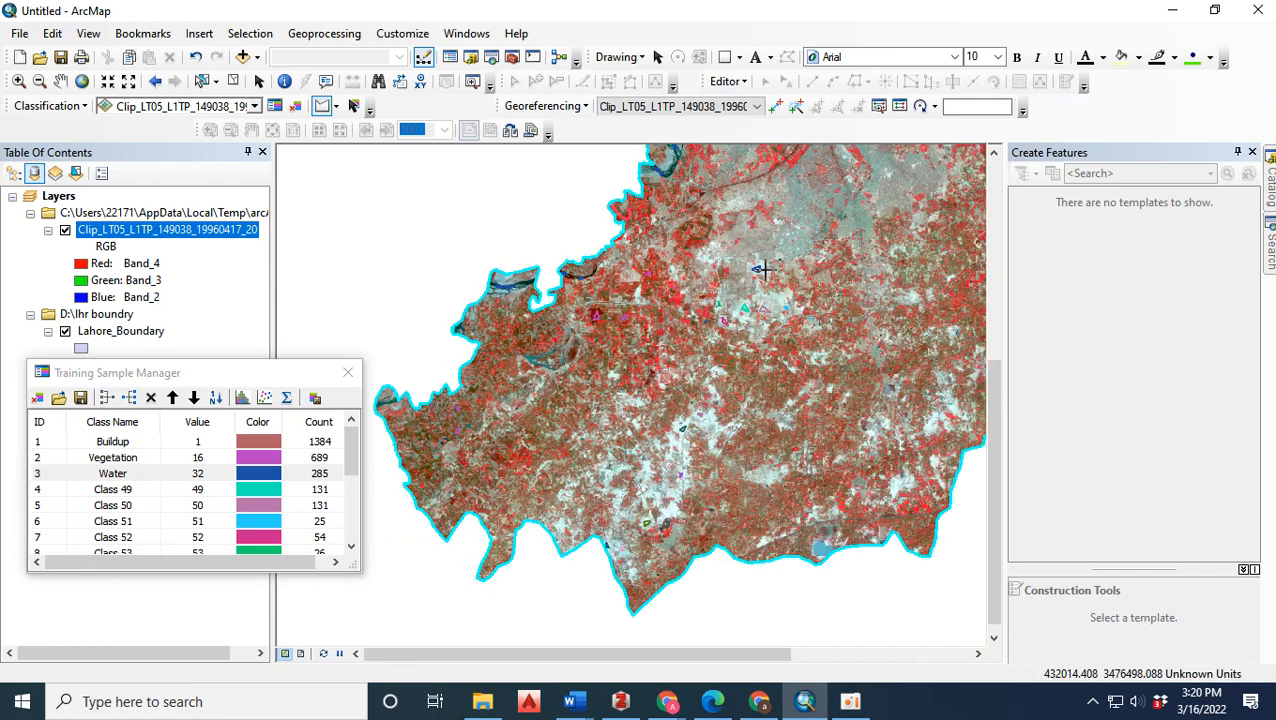
{"action": "scroll", "coordinate": [740, 268], "scroll_direction": "down", "scroll_amount": 2}
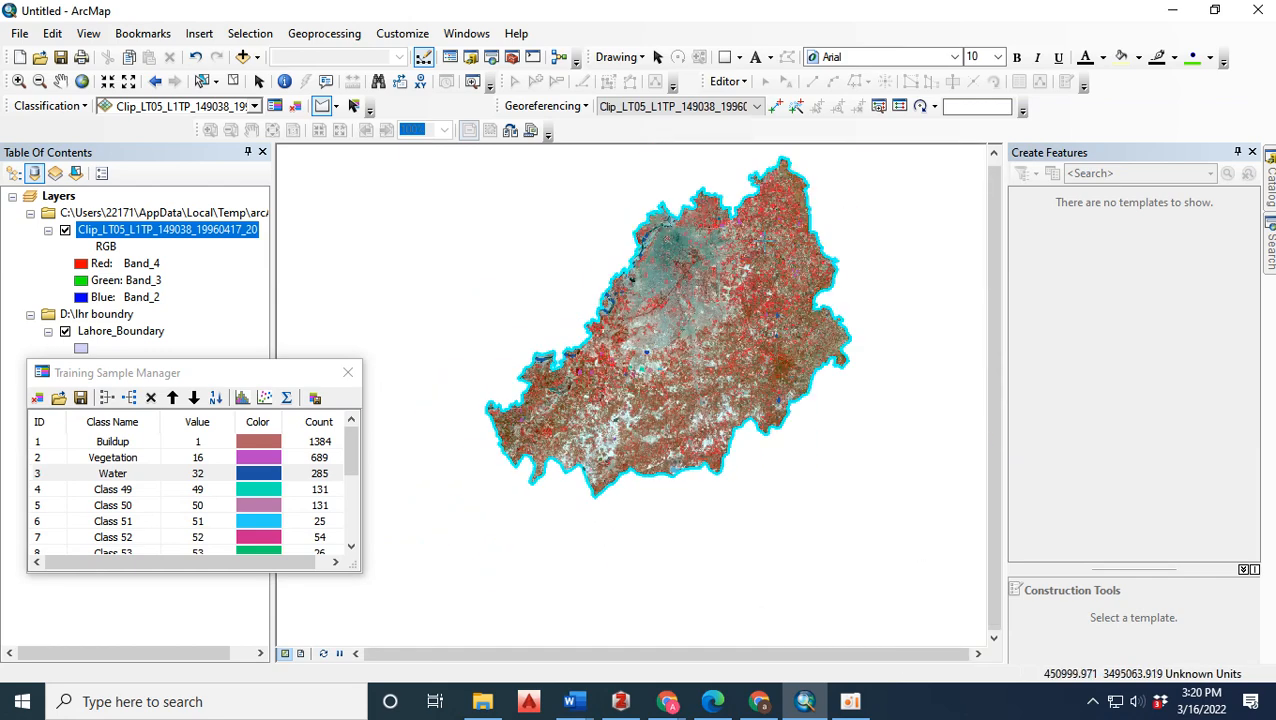
{"action": "scroll", "coordinate": [625, 345], "scroll_direction": "up", "scroll_amount": 3}
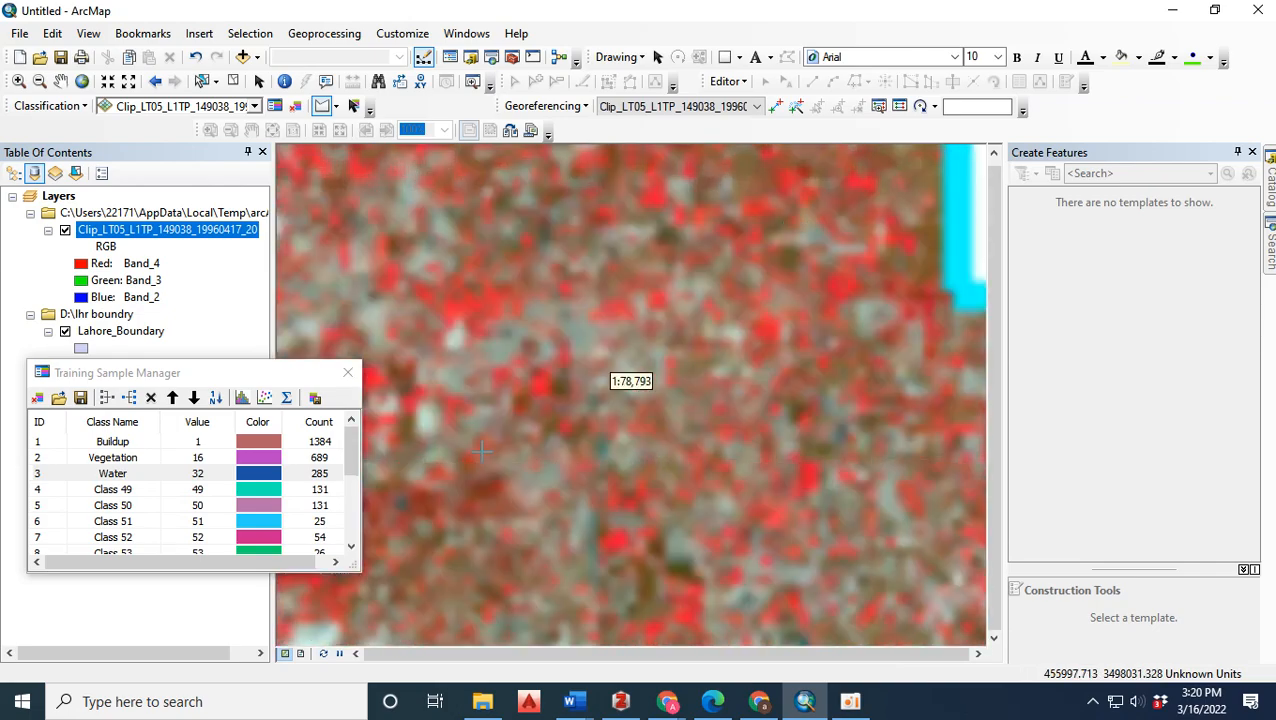
{"action": "scroll", "coordinate": [591, 215], "scroll_direction": "down", "scroll_amount": 4}
{"action": "scroll", "coordinate": [489, 424], "scroll_direction": "up", "scroll_amount": 2}
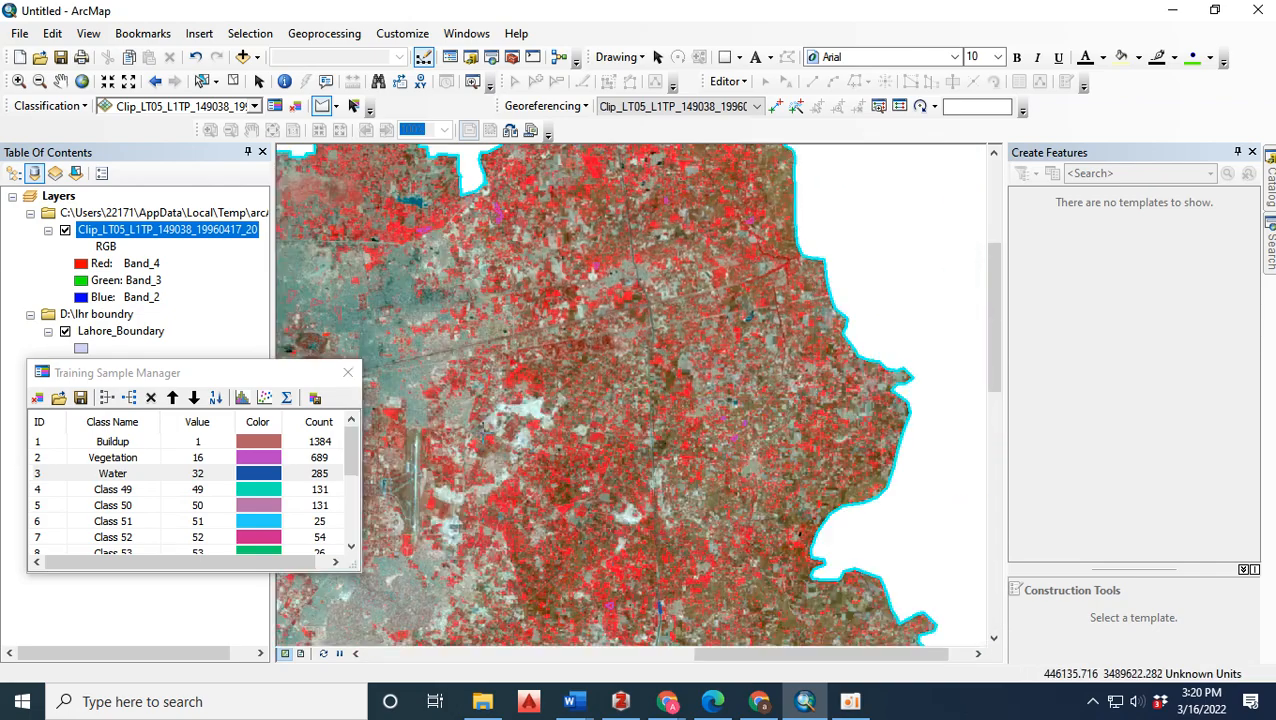
{"action": "scroll", "coordinate": [481, 446], "scroll_direction": "up", "scroll_amount": 3}
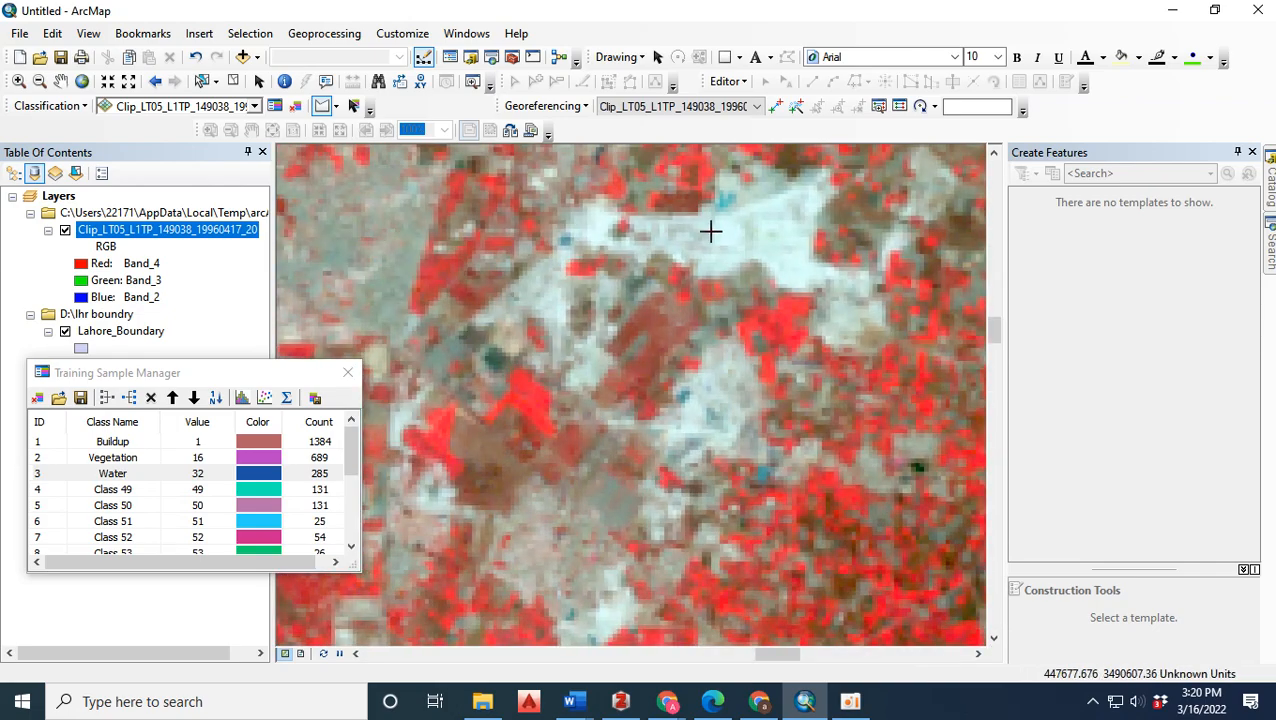
{"action": "double_click", "coordinate": [784, 229]}
{"action": "left_click", "coordinate": [798, 240]}
{"action": "left_click", "coordinate": [775, 255]}
{"action": "double_click", "coordinate": [807, 278]}
Draw two small triangular training samples south of the large white patch, one on pale ground and one on the greyish-tan ground farther southwest.
{"action": "left_click", "coordinate": [703, 382]}
{"action": "left_click", "coordinate": [729, 390]}
{"action": "double_click", "coordinate": [733, 365]}
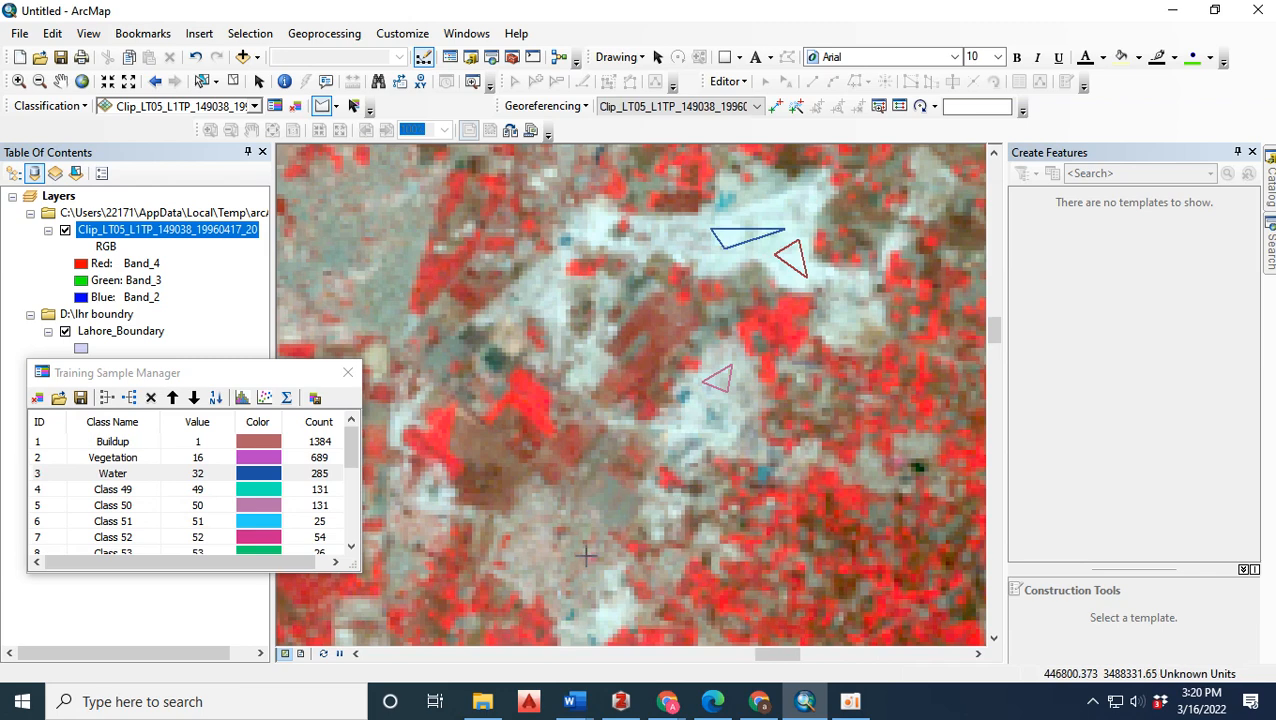
{"action": "left_click", "coordinate": [527, 554]}
{"action": "left_click", "coordinate": [531, 521]}
{"action": "double_click", "coordinate": [560, 571]}
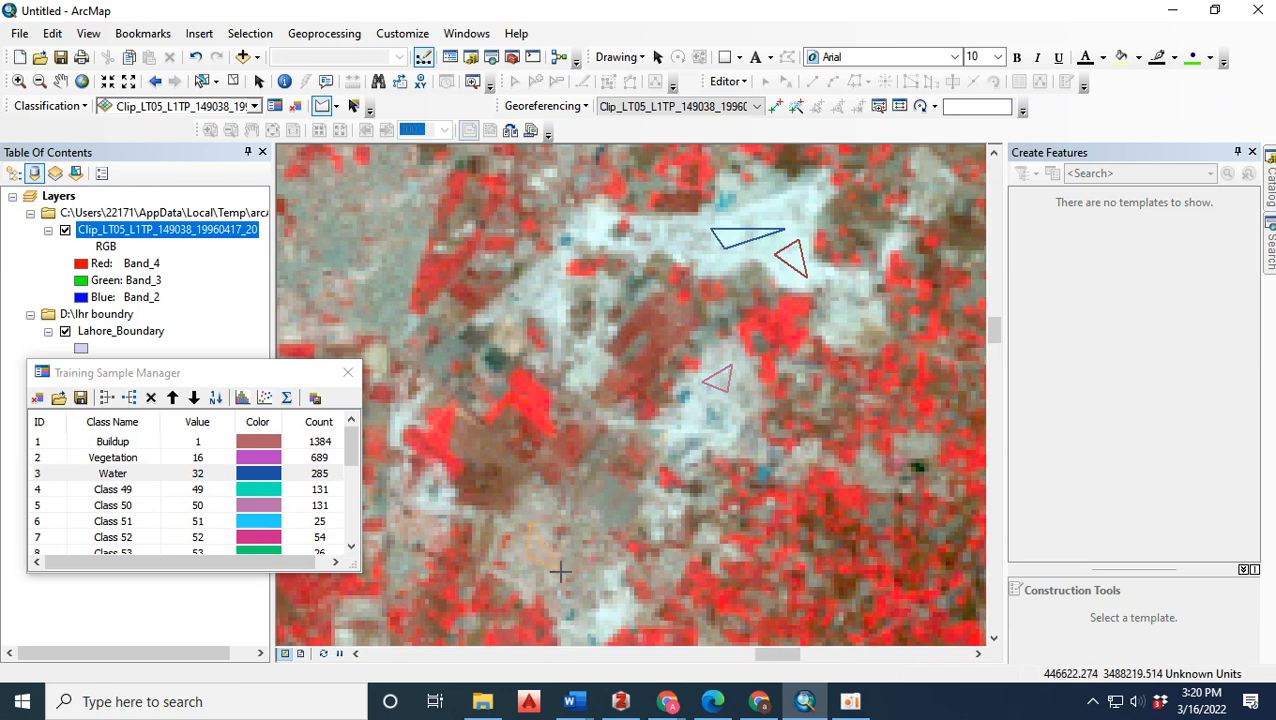
Draw a small triangular training sample on the pale ground just southwest of the large white bare patch.
{"action": "scroll", "coordinate": [343, 457], "scroll_direction": "down", "scroll_amount": 5}
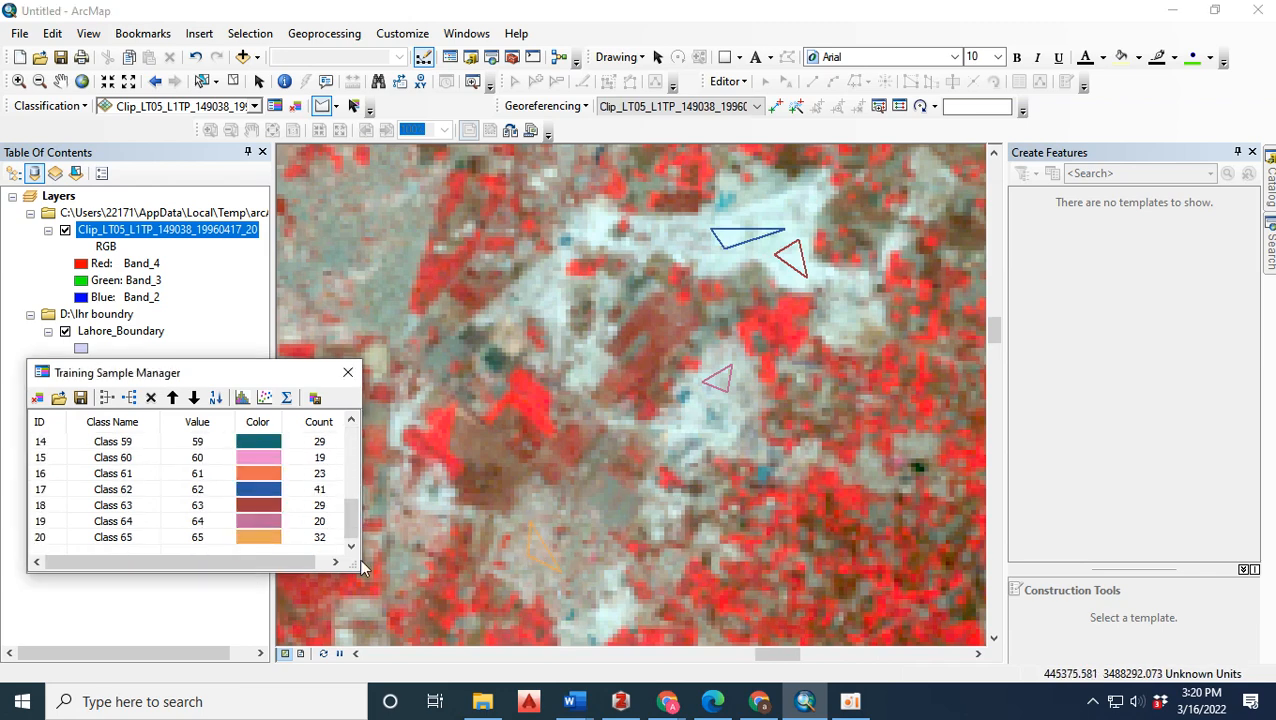
{"action": "left_click", "coordinate": [527, 288]}
{"action": "left_click", "coordinate": [551, 302]}
{"action": "double_click", "coordinate": [549, 271]}
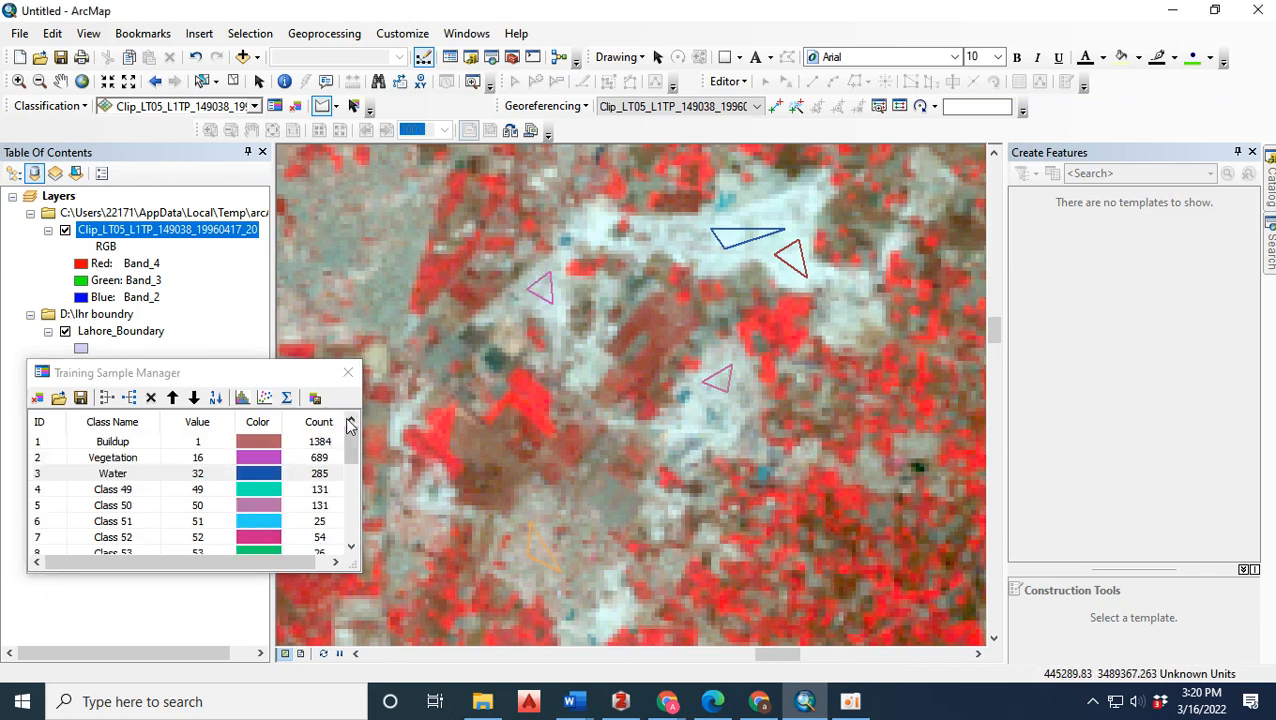
Merge the training samples from Class 49 through Class 66, name the merged class Barren Land, and close the sample manager.
{"action": "left_click", "coordinate": [49, 495]}
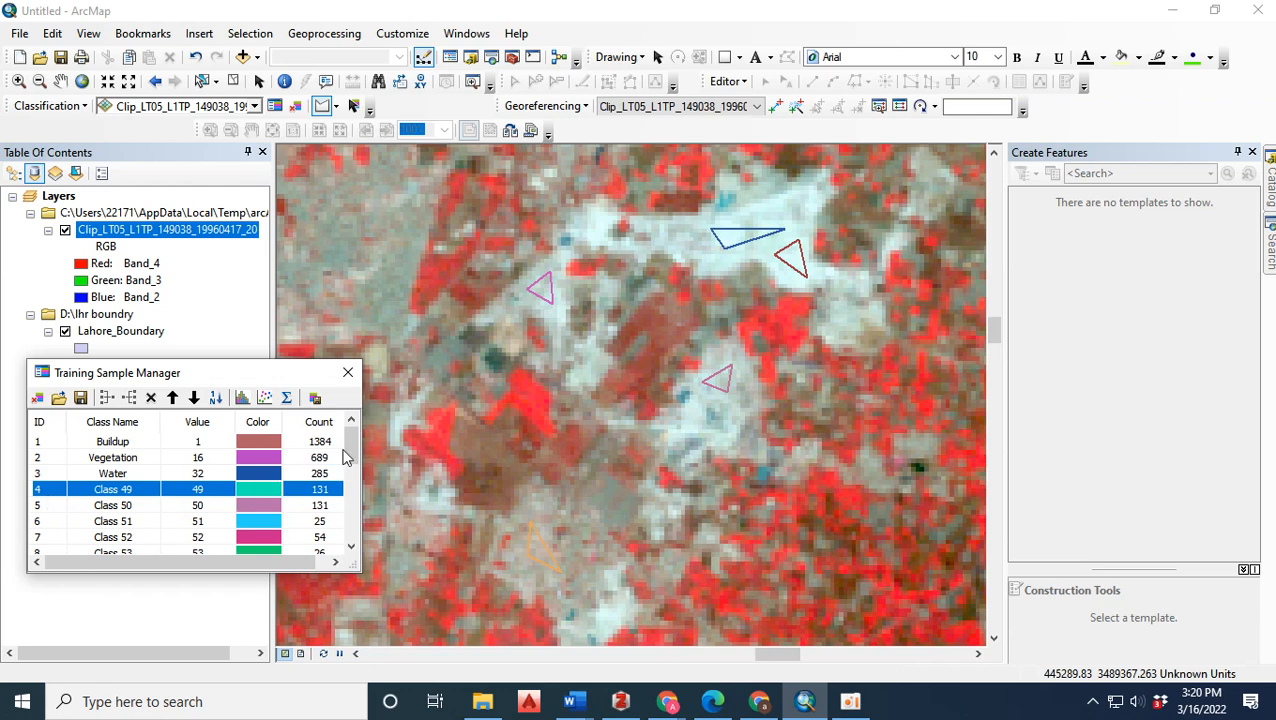
{"action": "scroll", "coordinate": [345, 457], "scroll_direction": "down", "scroll_amount": 5}
{"action": "left_click", "coordinate": [52, 539], "text": "shift"}
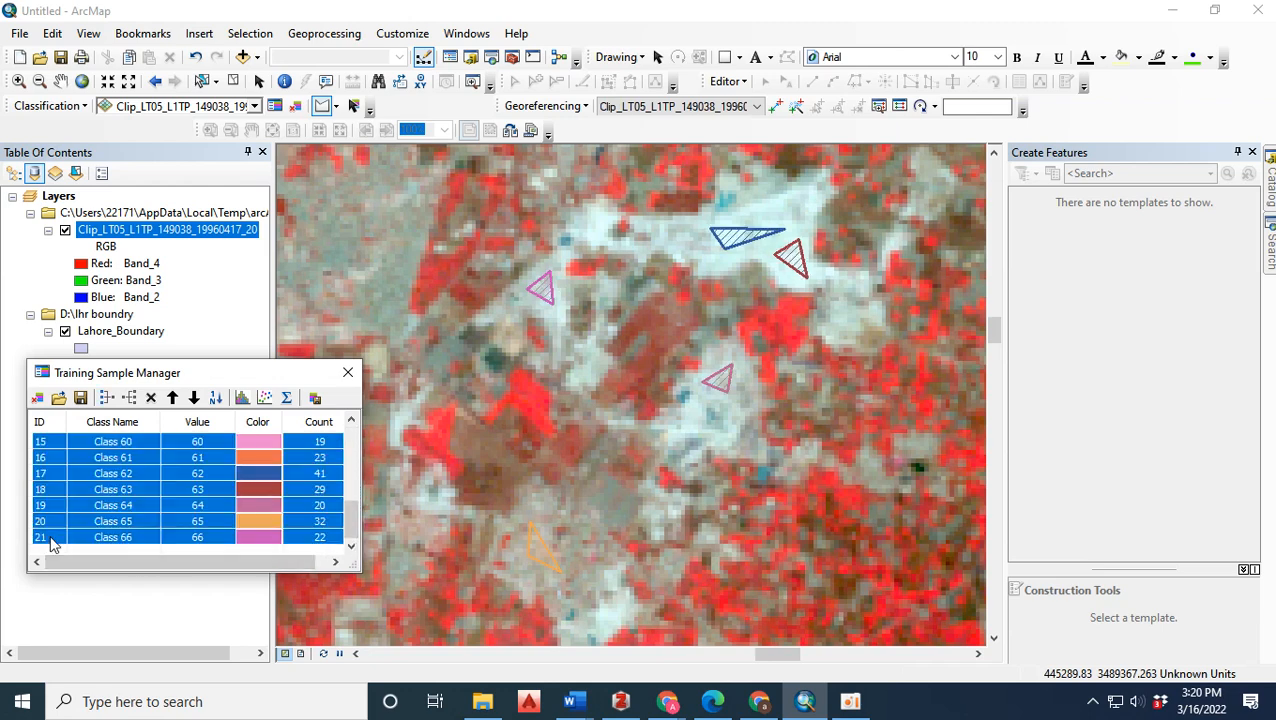
{"action": "left_click", "coordinate": [114, 399]}
{"action": "left_click", "coordinate": [142, 497]}
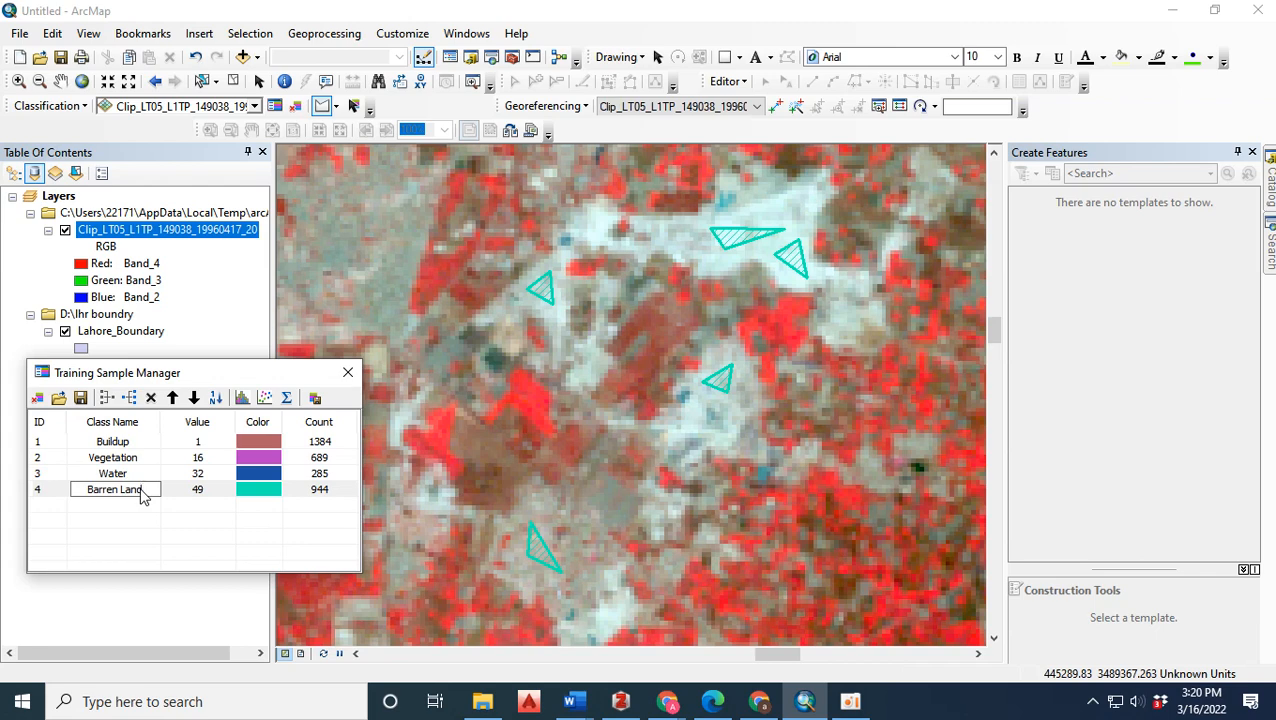
{"action": "type", "text": "Barren Land"}
{"action": "key", "text": "Return"}
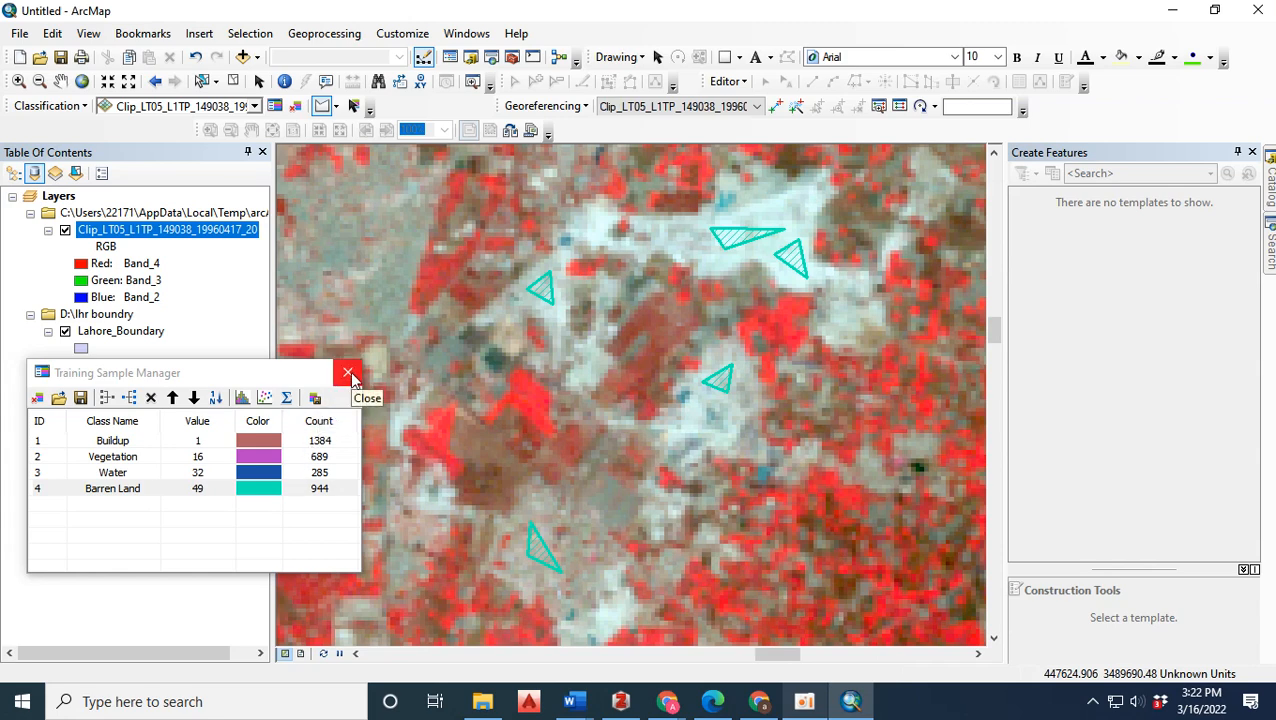
{"action": "left_click", "coordinate": [347, 376]}
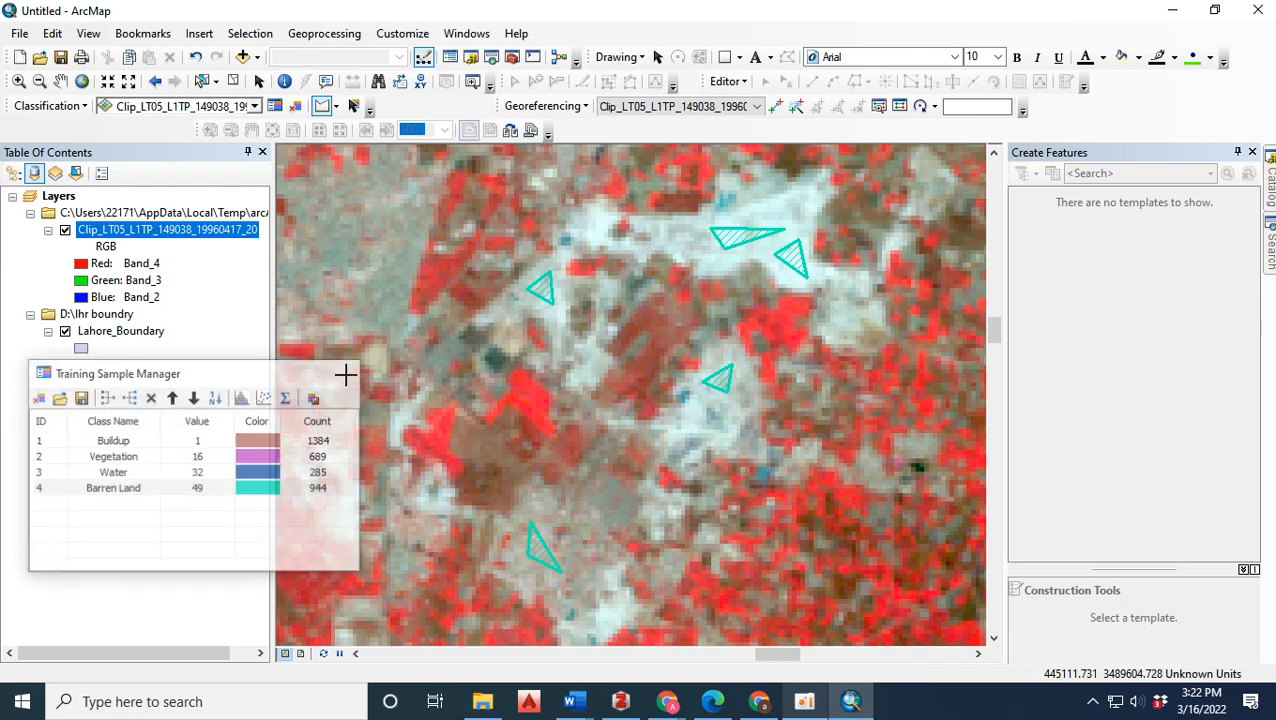
Run a Maximum Likelihood Classification on the clipped 1996 Landsat raster using G:\Synopsis\1996\1996.sig.gsg as the input signature file.
{"action": "left_click", "coordinate": [52, 106]}
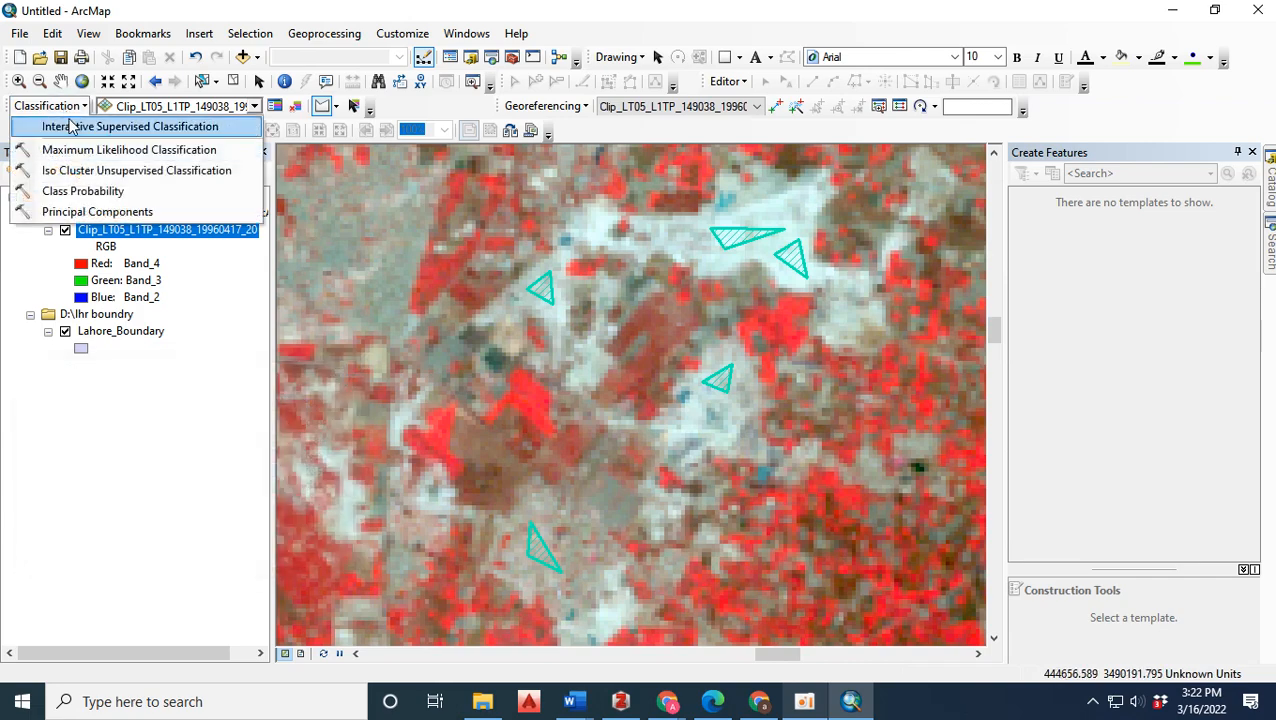
{"action": "left_click", "coordinate": [148, 152]}
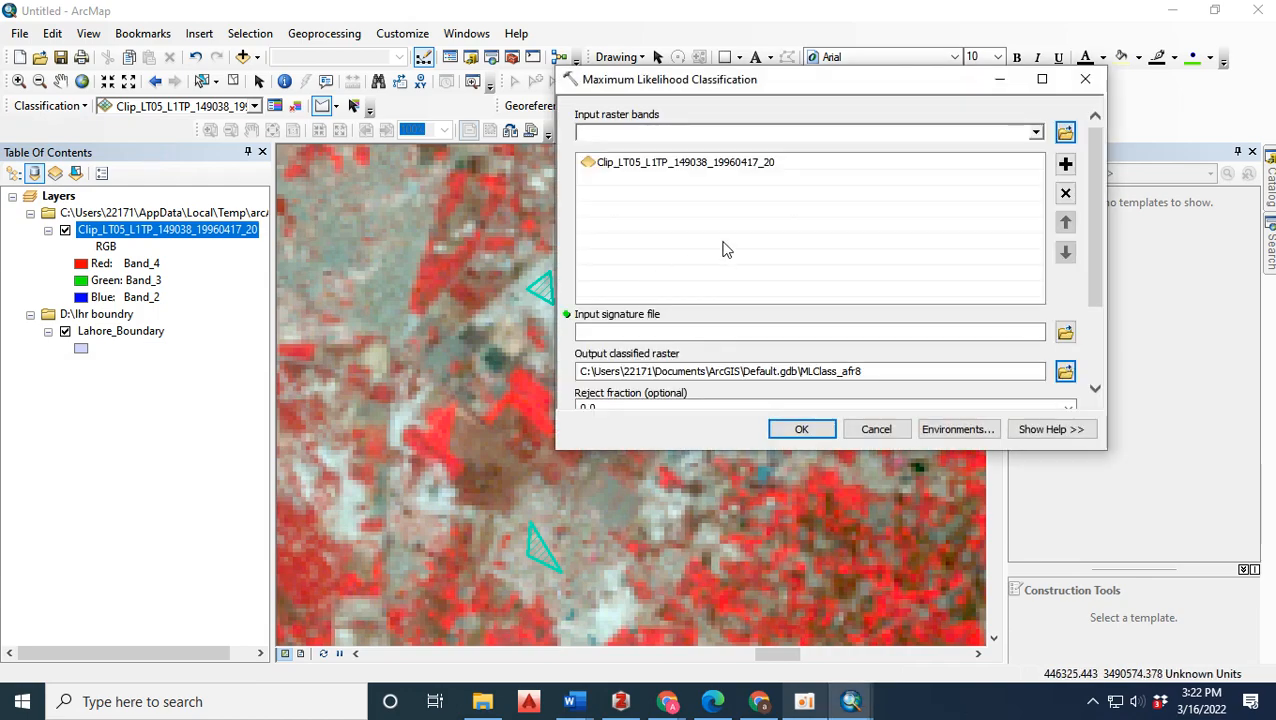
{"action": "left_click", "coordinate": [1063, 331]}
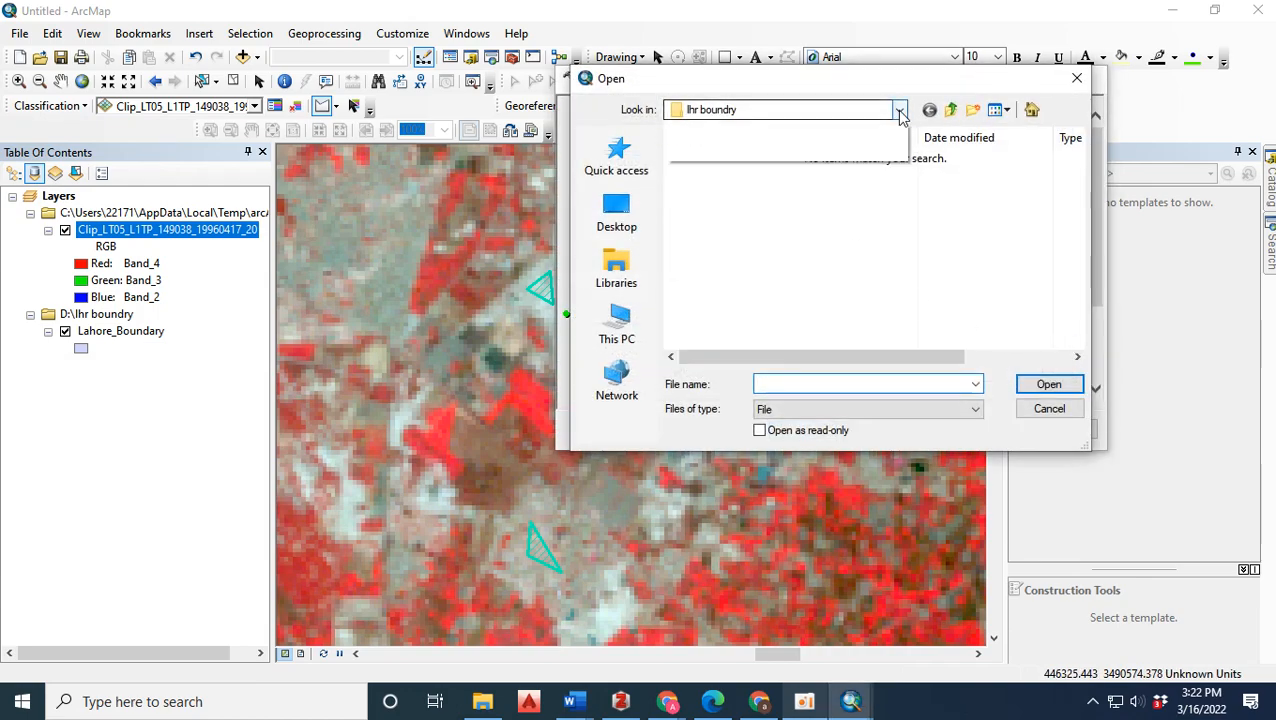
{"action": "left_click", "coordinate": [899, 110]}
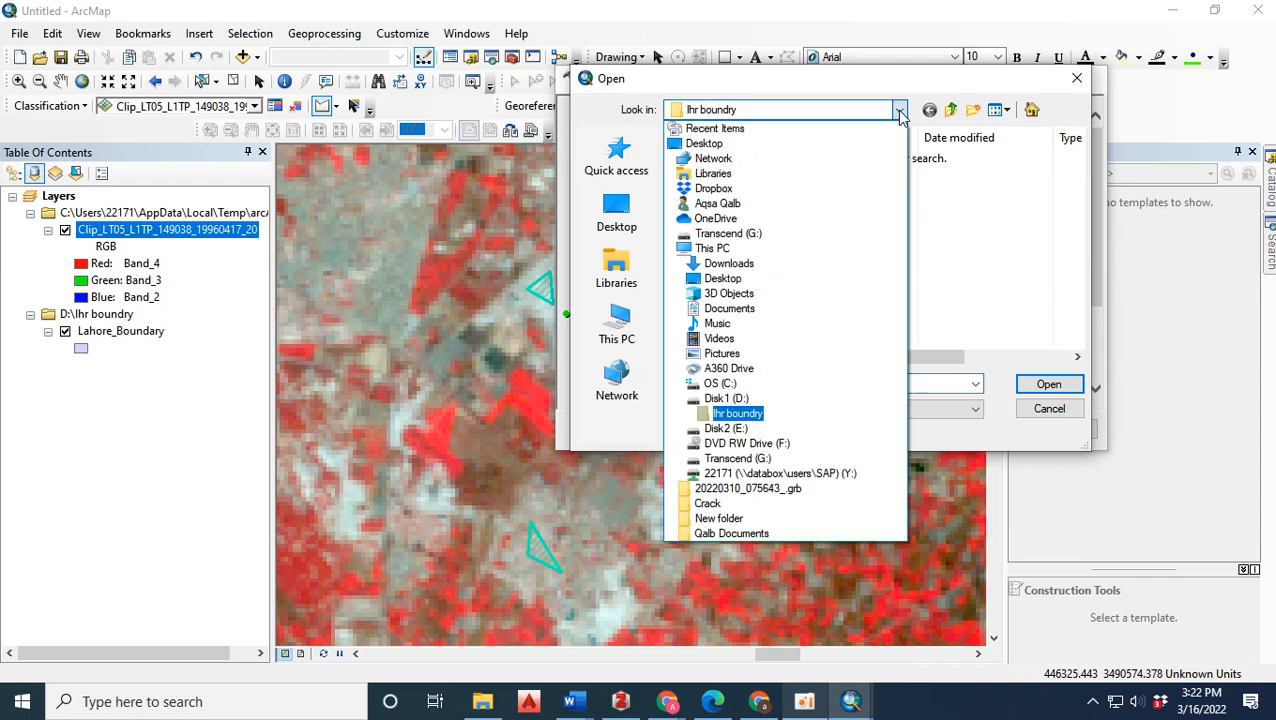
{"action": "left_click", "coordinate": [740, 458]}
{"action": "scroll", "coordinate": [780, 262], "scroll_direction": "down", "scroll_amount": 10}
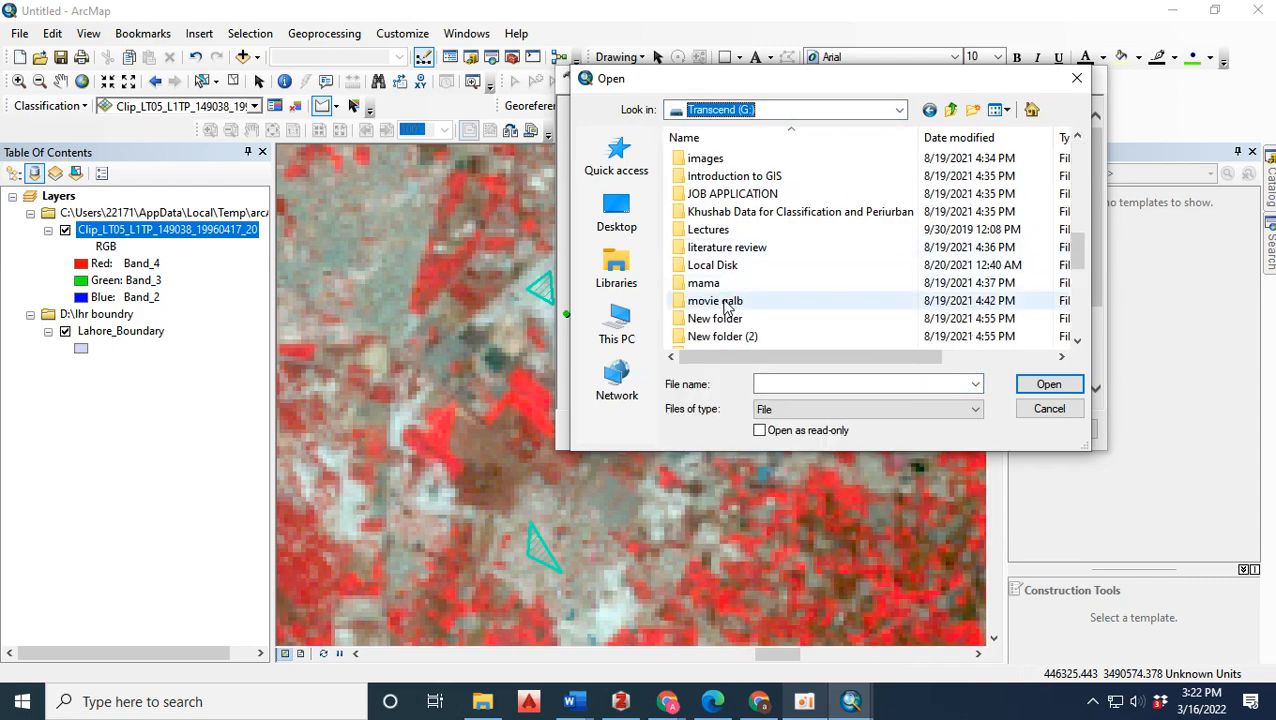
{"action": "scroll", "coordinate": [743, 266], "scroll_direction": "down", "scroll_amount": 2}
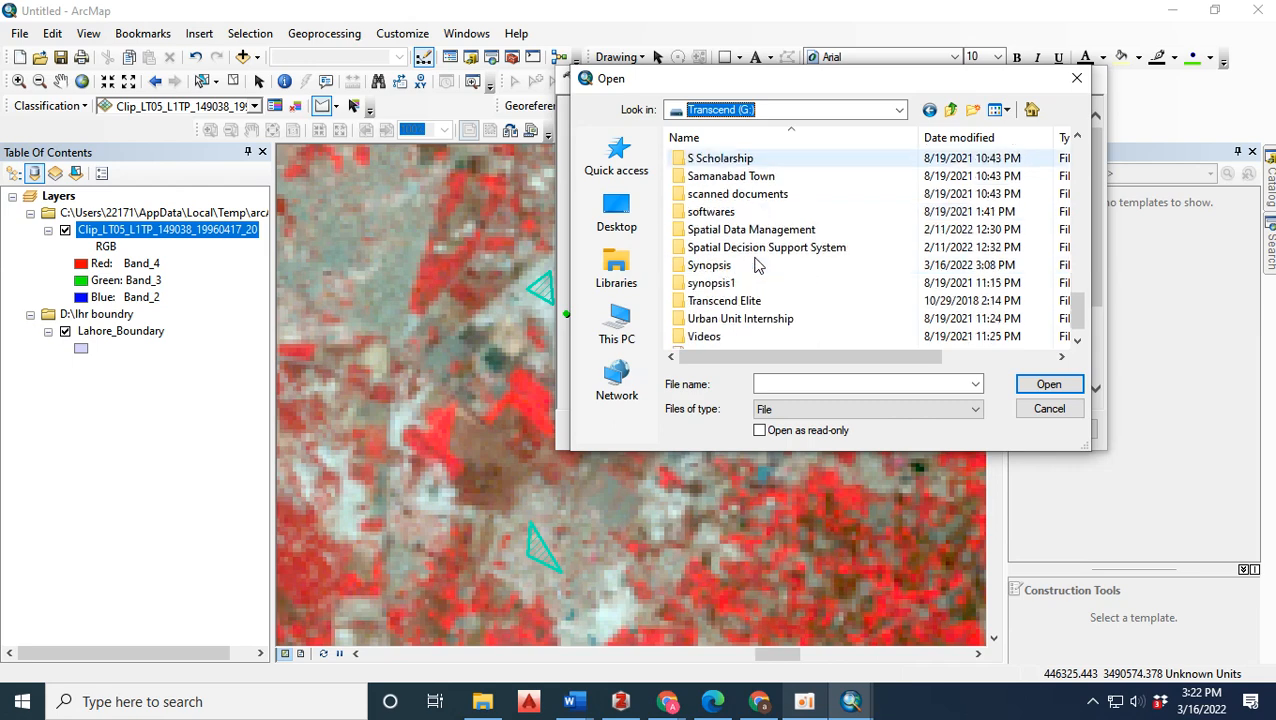
{"action": "double_click", "coordinate": [741, 266]}
{"action": "double_click", "coordinate": [740, 176]}
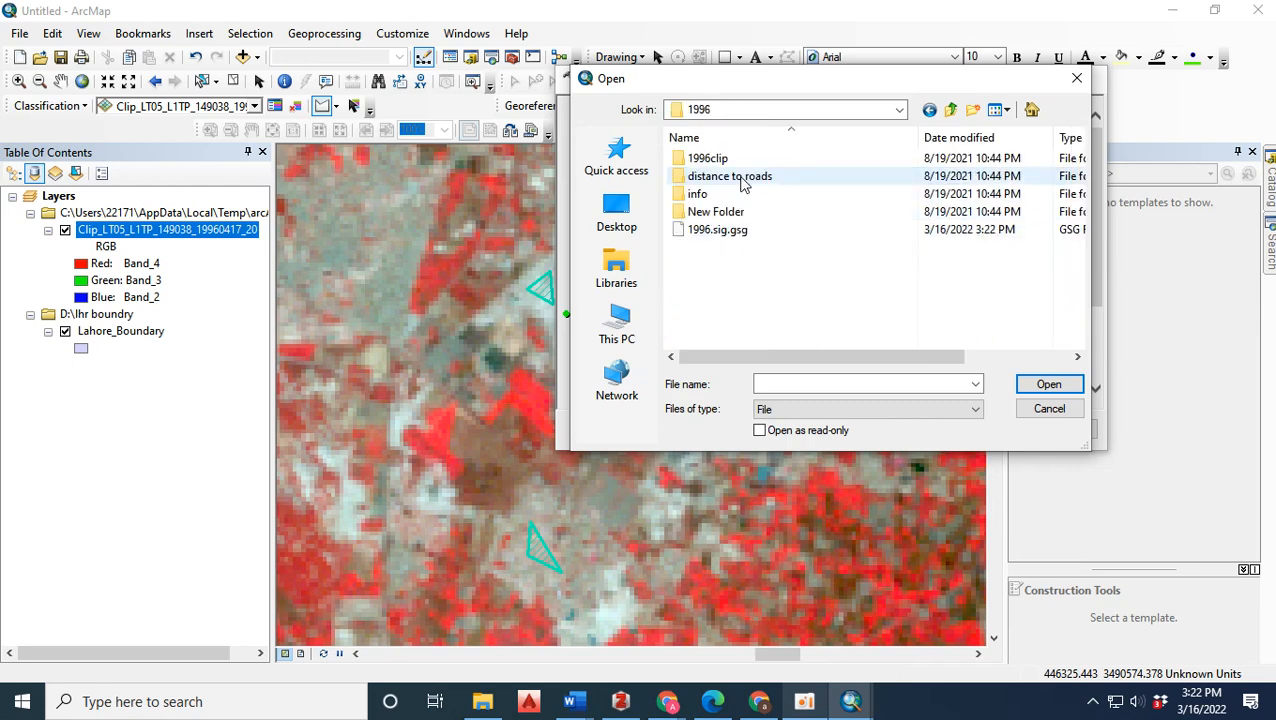
{"action": "left_click", "coordinate": [764, 234]}
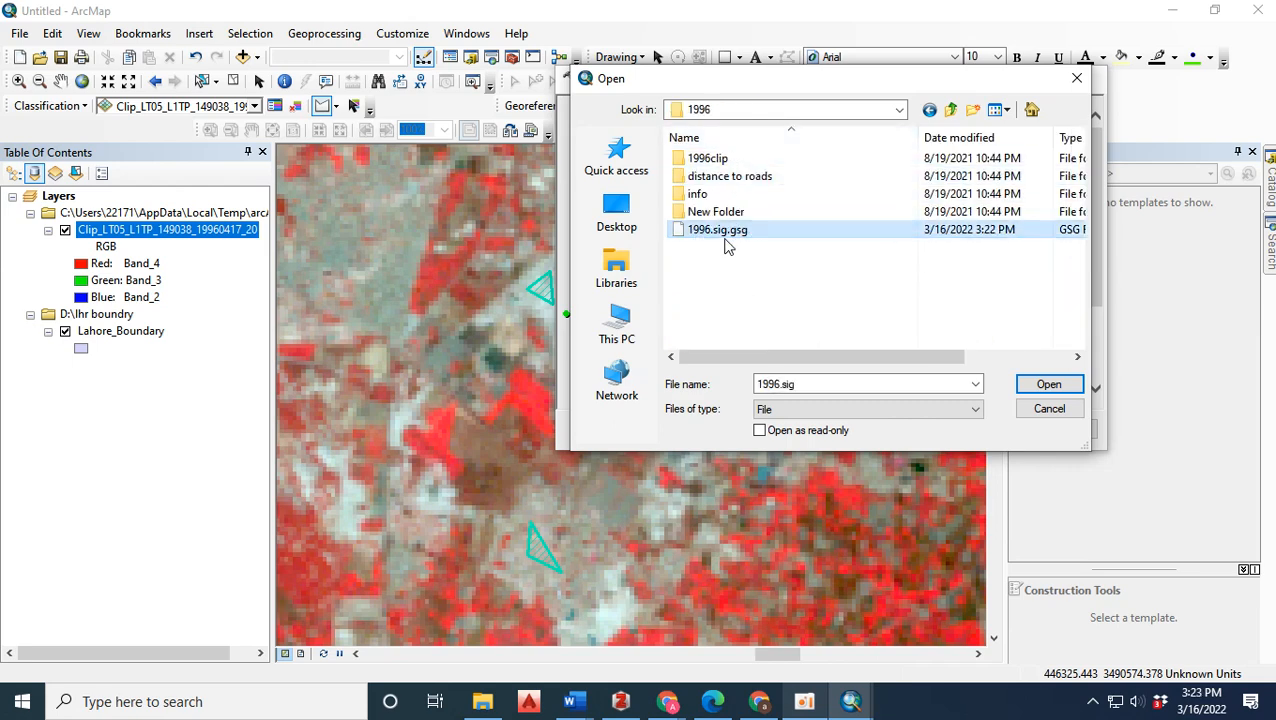
{"action": "left_click", "coordinate": [1049, 384]}
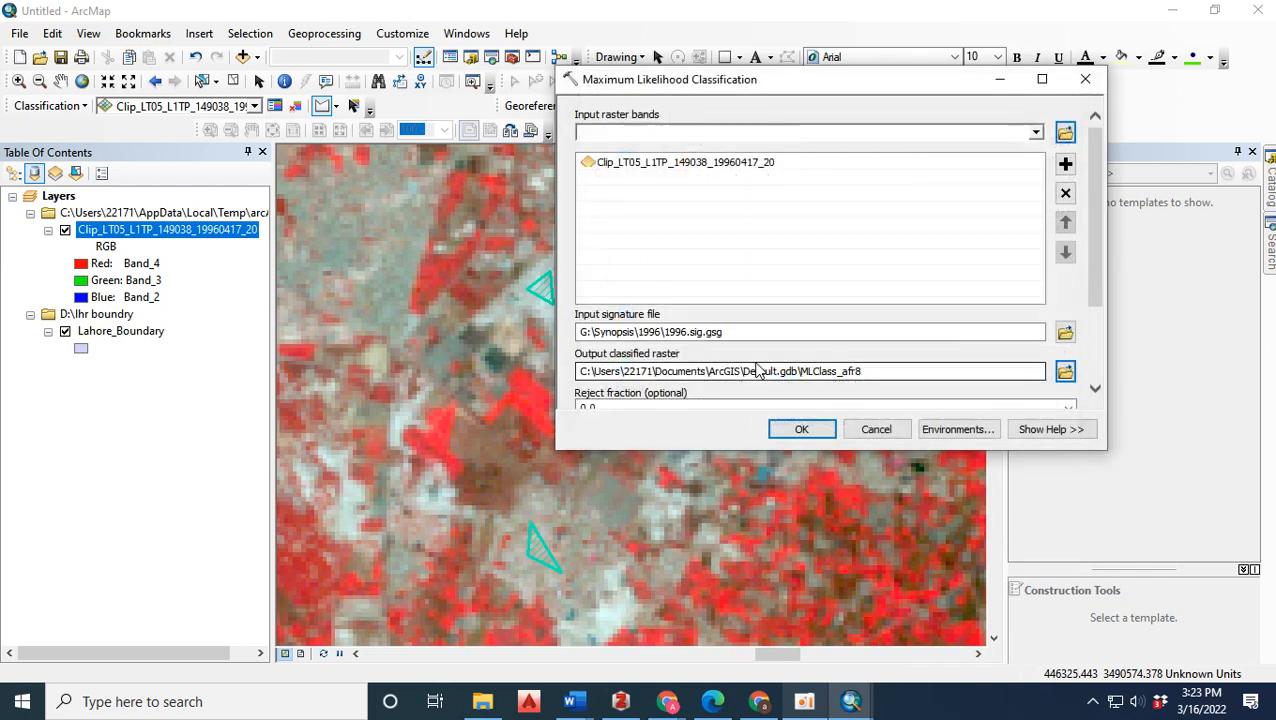
{"action": "left_click", "coordinate": [800, 429]}
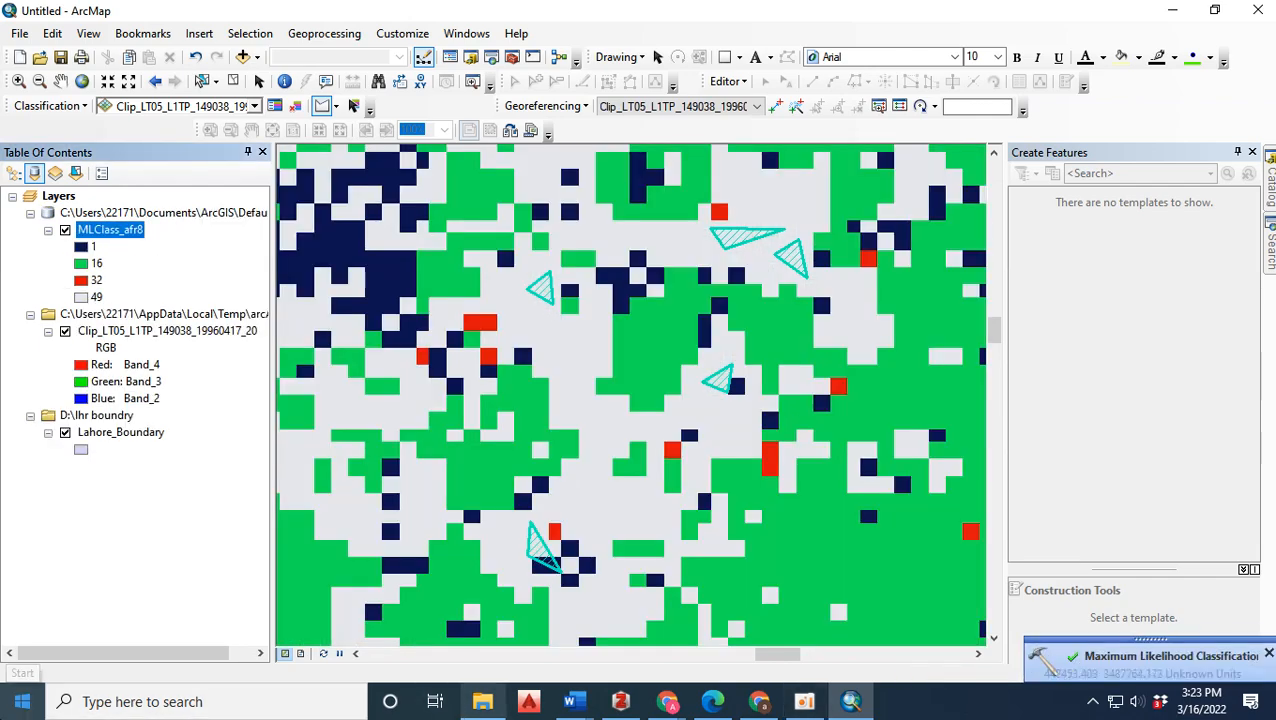
Set the symbol of class 1 in the classified raster to a bright red fill with no outline color.
{"action": "right_click", "coordinate": [133, 335]}
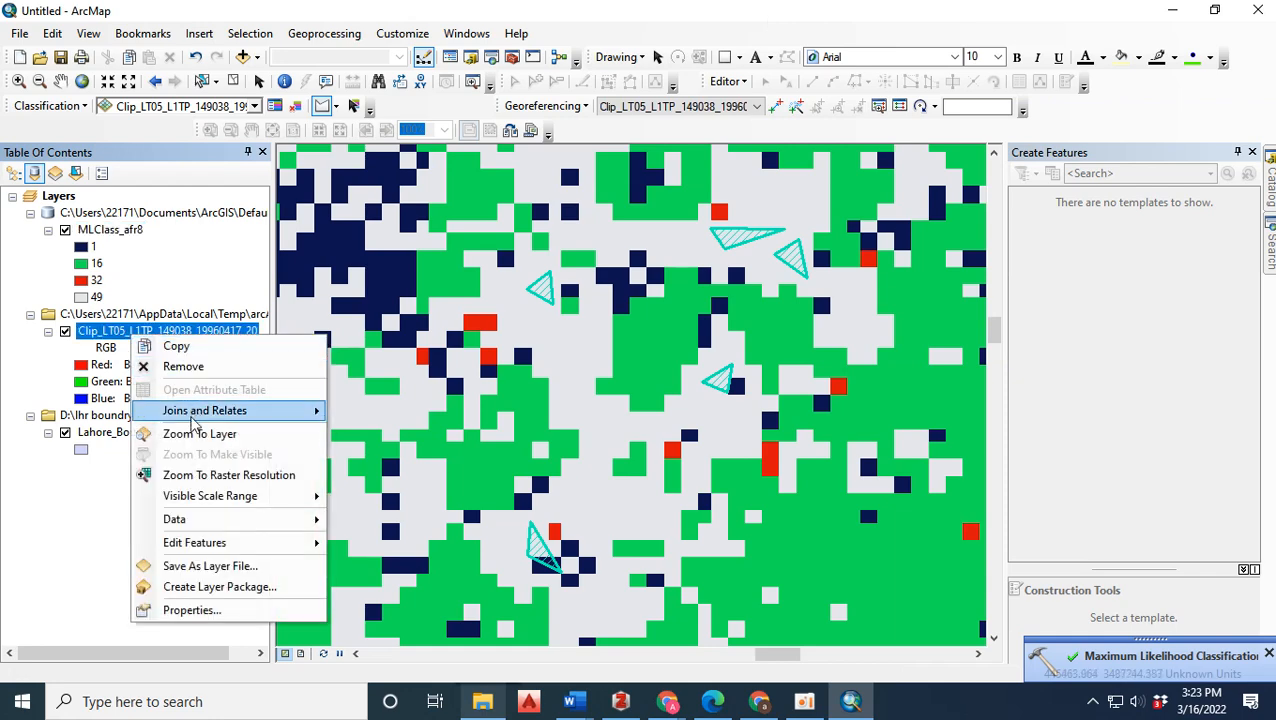
{"action": "key", "text": "Escape"}
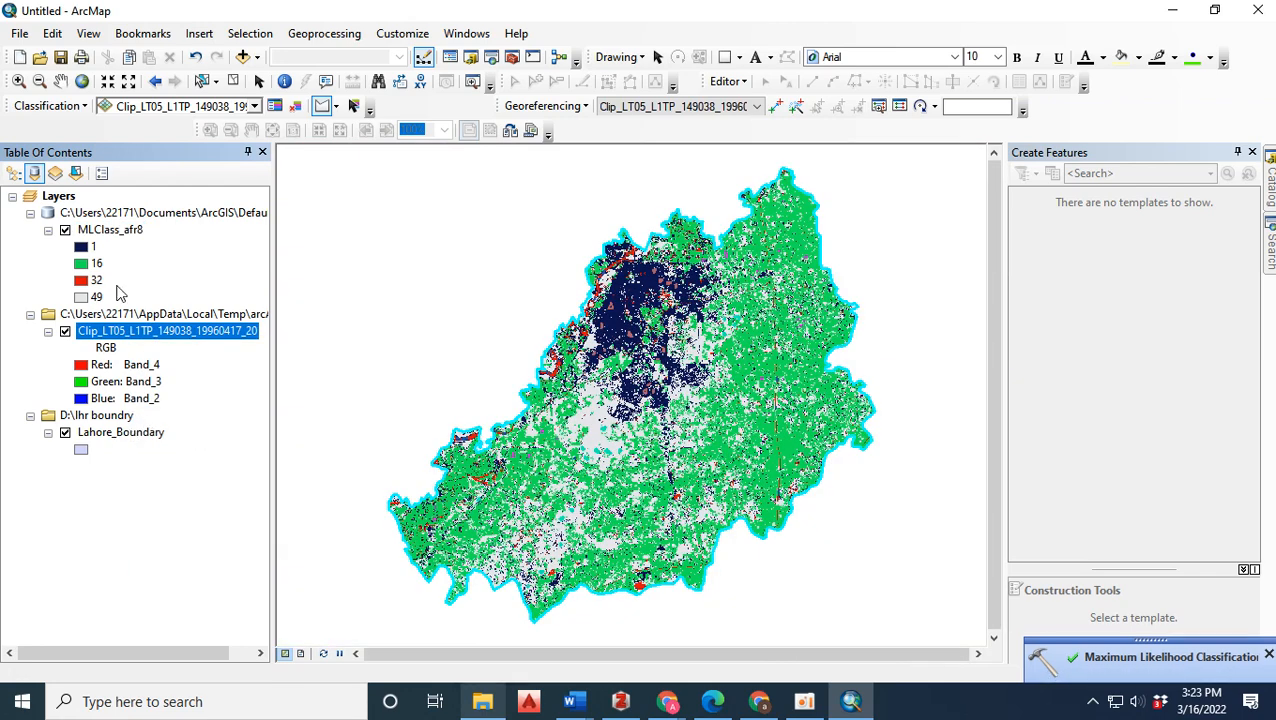
{"action": "left_click", "coordinate": [81, 248]}
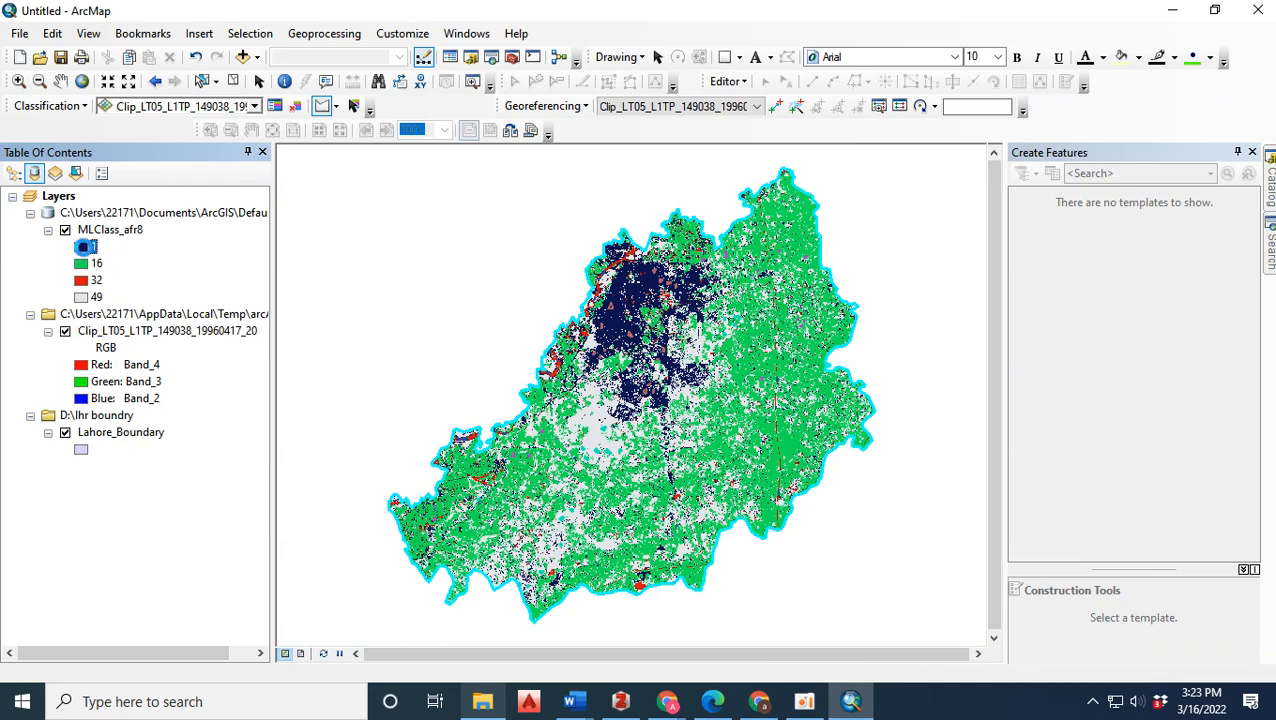
{"action": "left_click", "coordinate": [430, 334]}
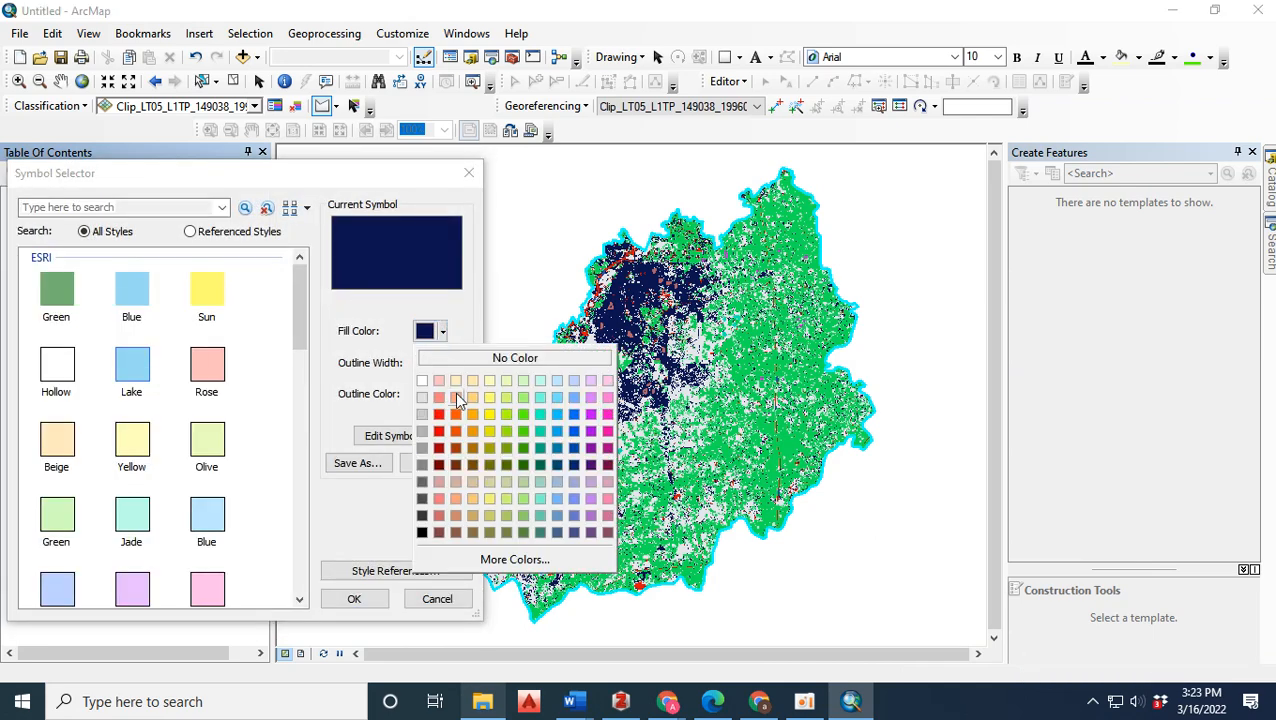
{"action": "left_click", "coordinate": [439, 414]}
{"action": "left_click", "coordinate": [437, 393]}
{"action": "left_click", "coordinate": [447, 419]}
{"action": "left_click", "coordinate": [365, 600]}
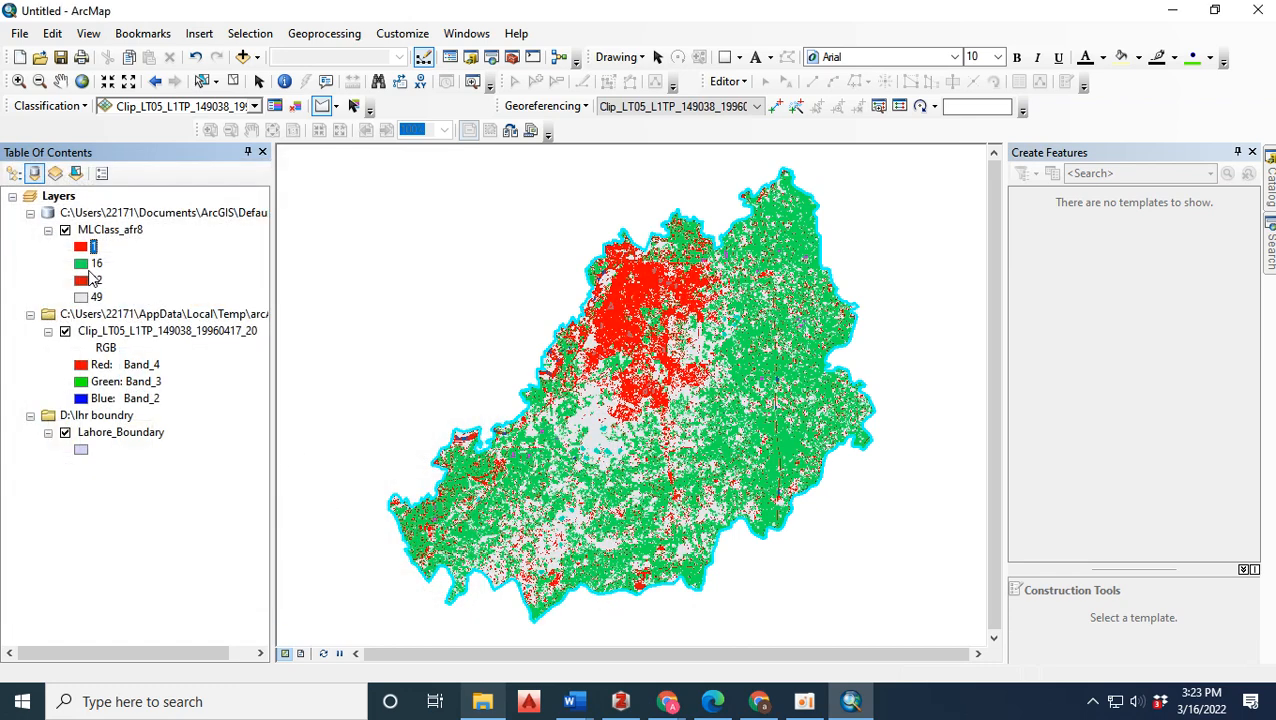
Set the outline of the class 16 symbol to No Color, keeping its green fill.
{"action": "left_click", "coordinate": [88, 268]}
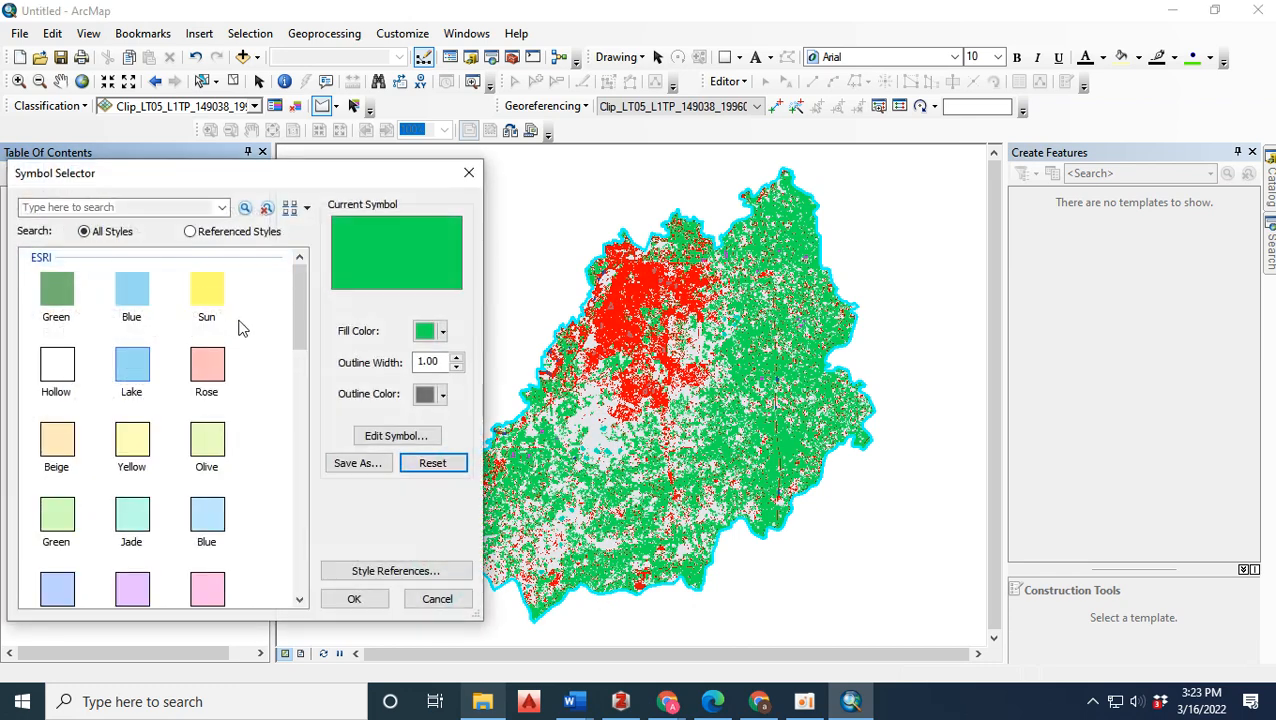
{"action": "left_click", "coordinate": [437, 334]}
{"action": "left_click", "coordinate": [434, 318]}
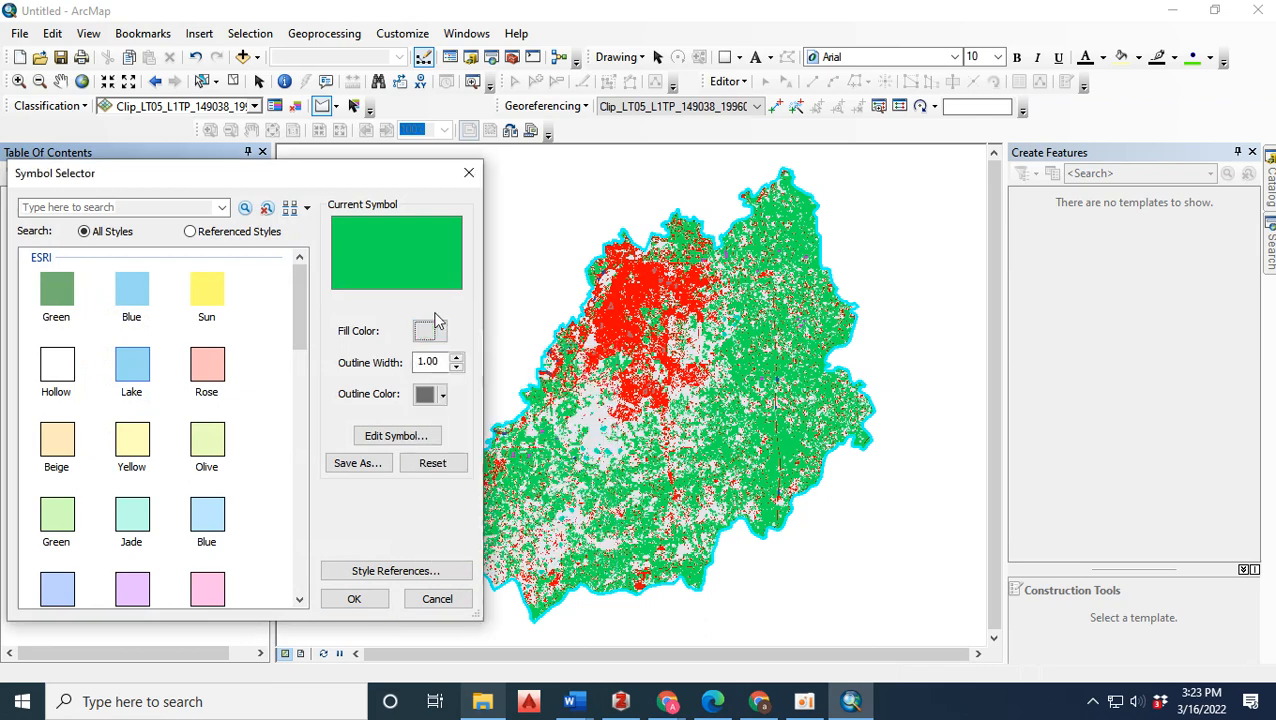
{"action": "left_click", "coordinate": [441, 396]}
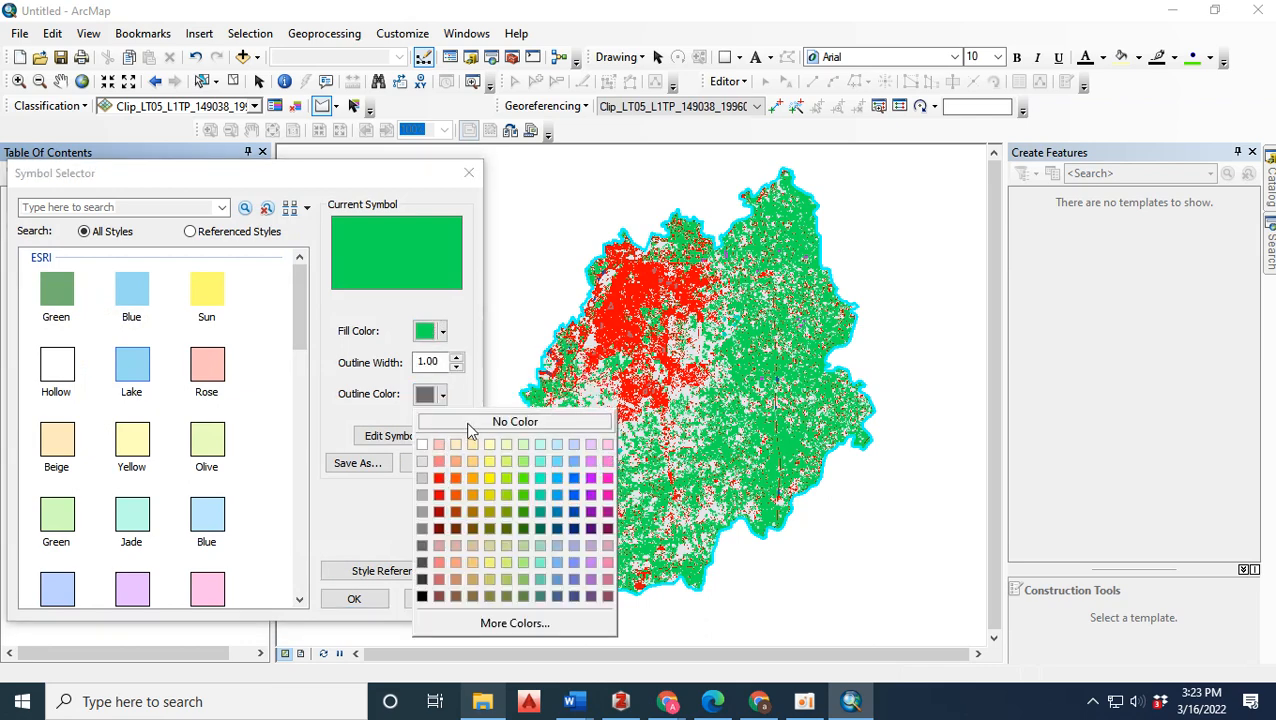
{"action": "left_click", "coordinate": [465, 423]}
{"action": "left_click", "coordinate": [354, 599]}
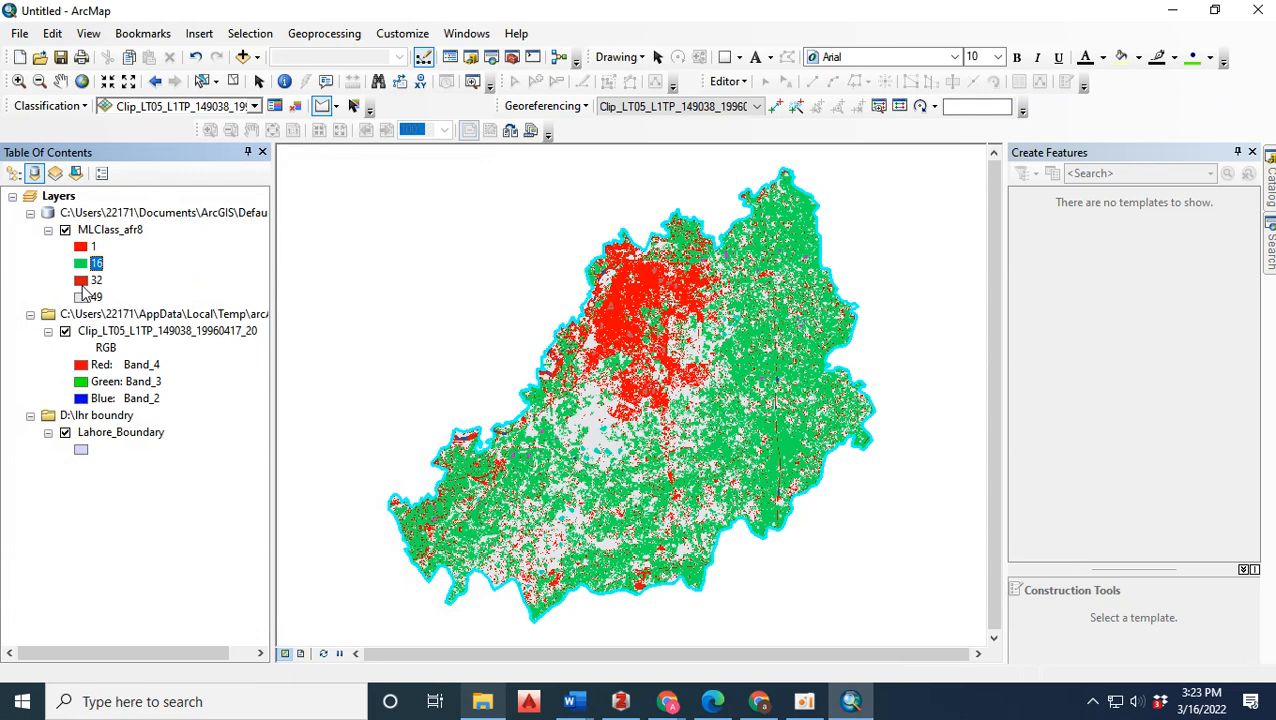
Set the symbol of class 32 to a bright blue fill with no outline color.
{"action": "double_click", "coordinate": [82, 282]}
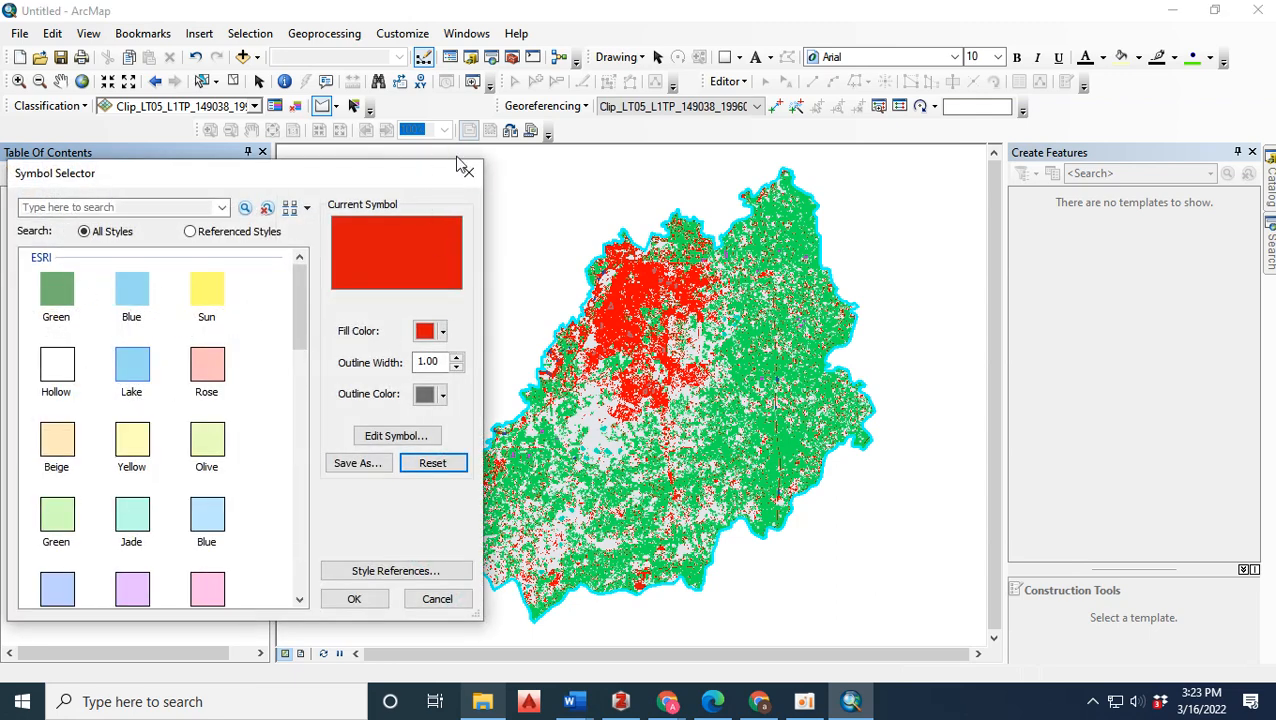
{"action": "left_click", "coordinate": [469, 173]}
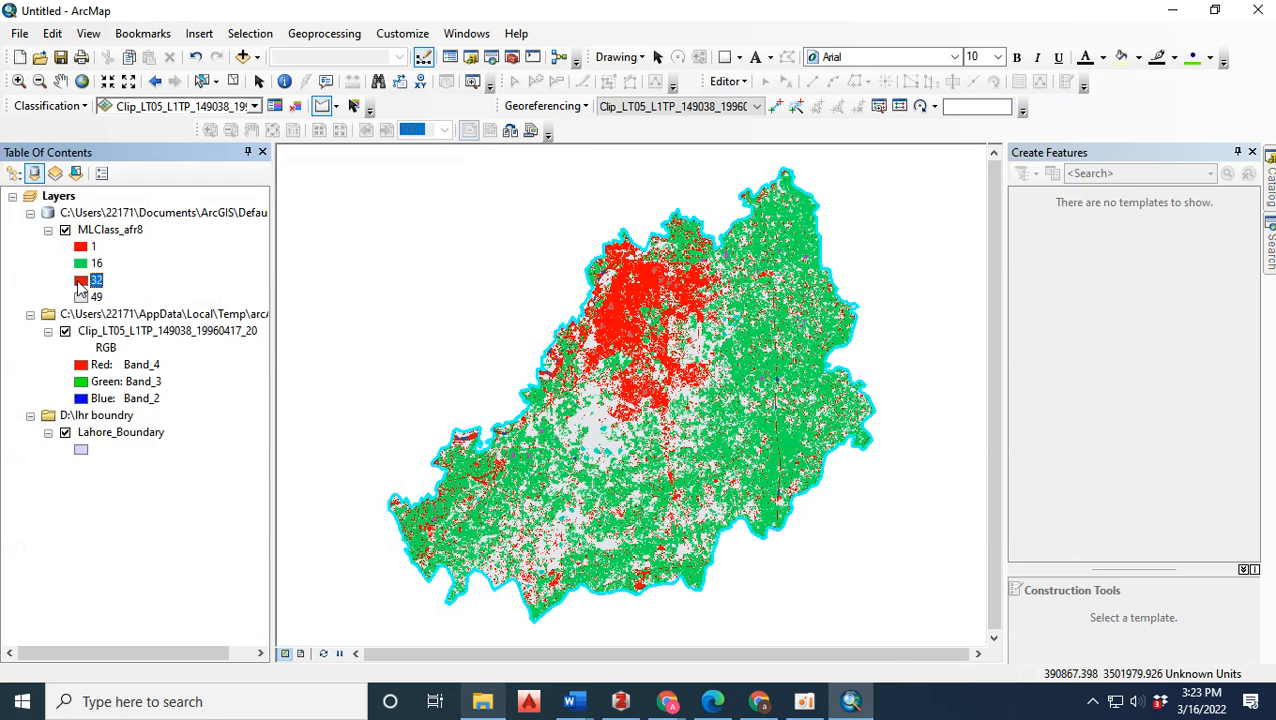
{"action": "double_click", "coordinate": [80, 282]}
{"action": "left_click", "coordinate": [443, 331]}
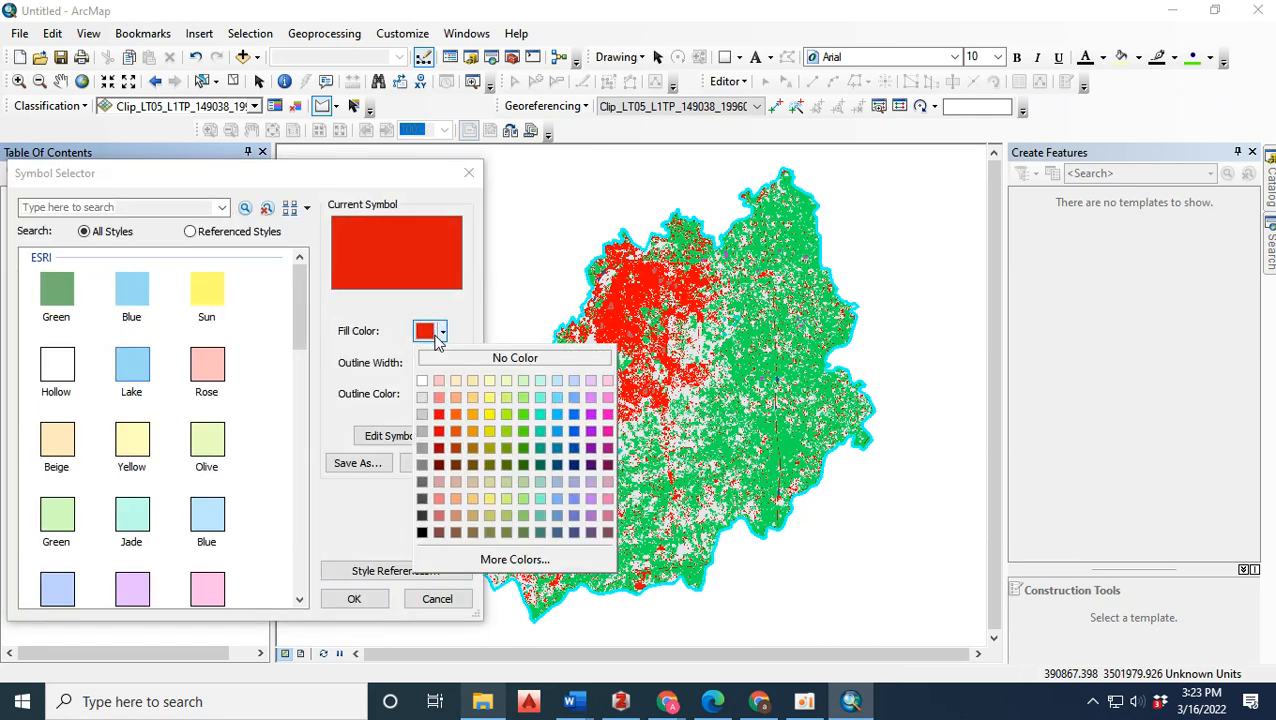
{"action": "left_click", "coordinate": [573, 428]}
{"action": "left_click", "coordinate": [443, 394]}
{"action": "left_click", "coordinate": [446, 424]}
{"action": "left_click", "coordinate": [354, 599]}
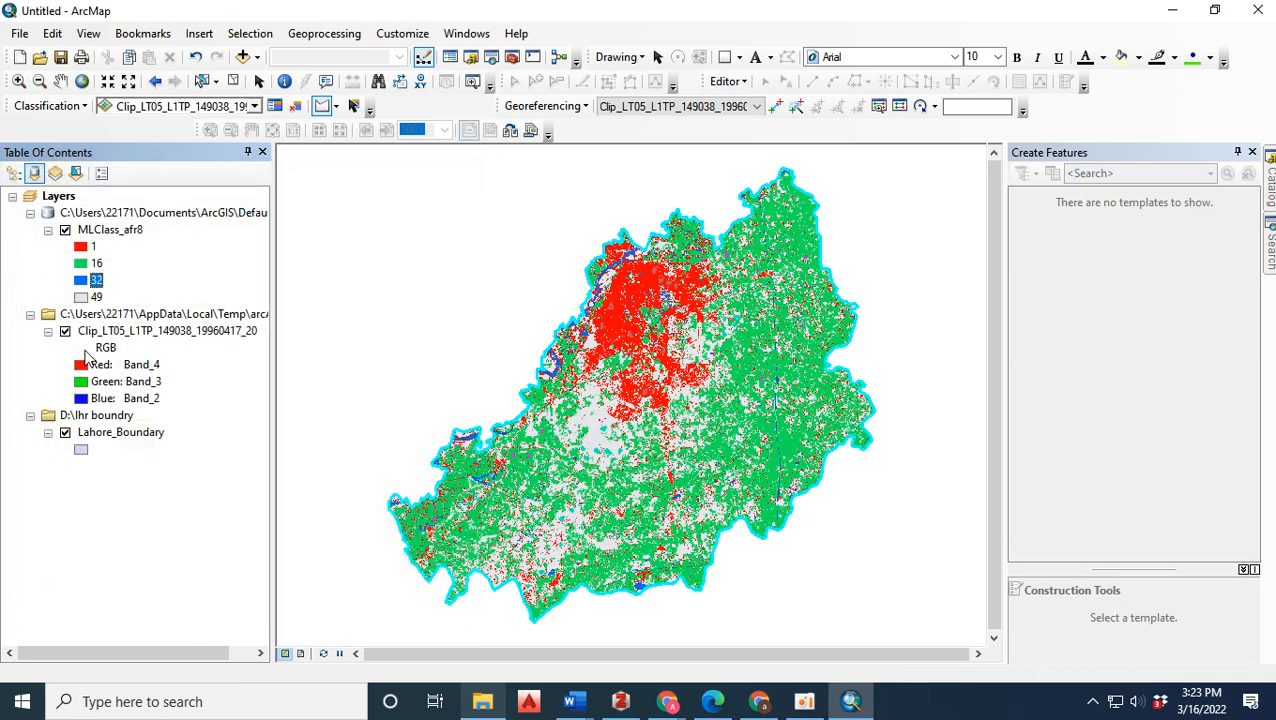
Set the symbol of class 49 to a pale beige fill with no outline color.
{"action": "double_click", "coordinate": [81, 297]}
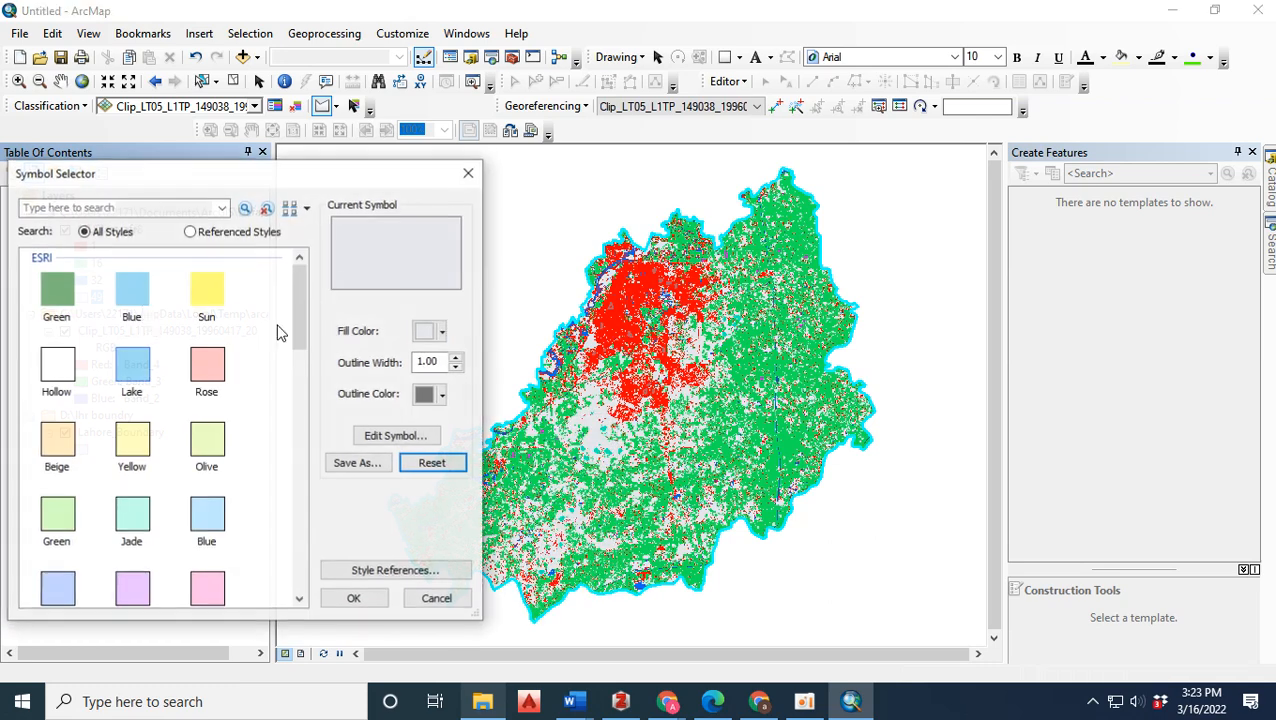
{"action": "left_click", "coordinate": [430, 336]}
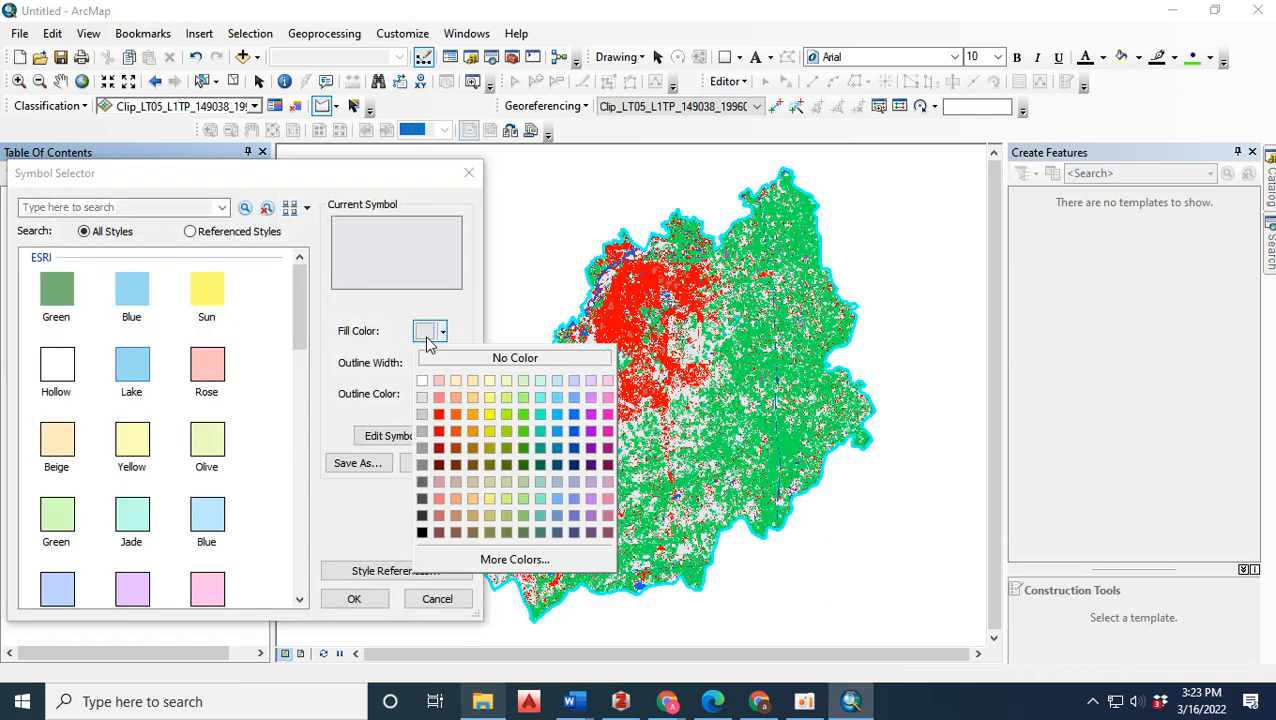
{"action": "left_click", "coordinate": [472, 381]}
{"action": "left_click", "coordinate": [430, 394]}
{"action": "left_click", "coordinate": [449, 418]}
{"action": "left_click", "coordinate": [368, 599]}
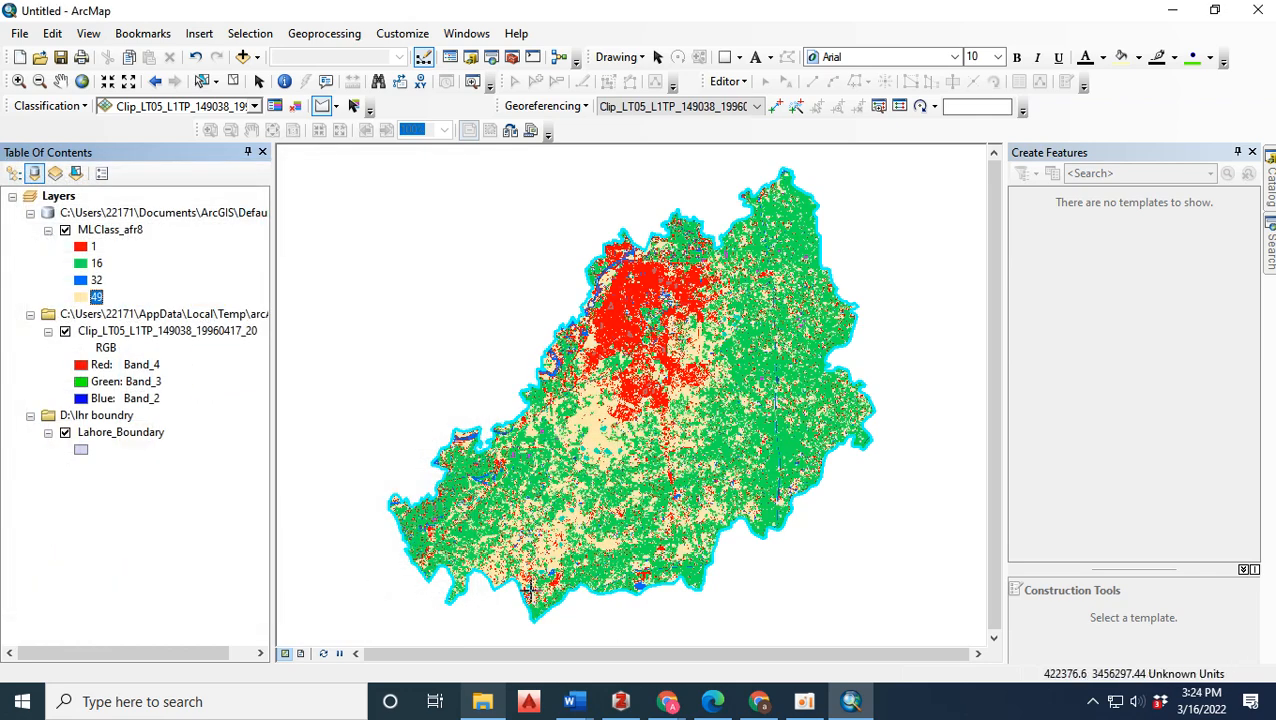